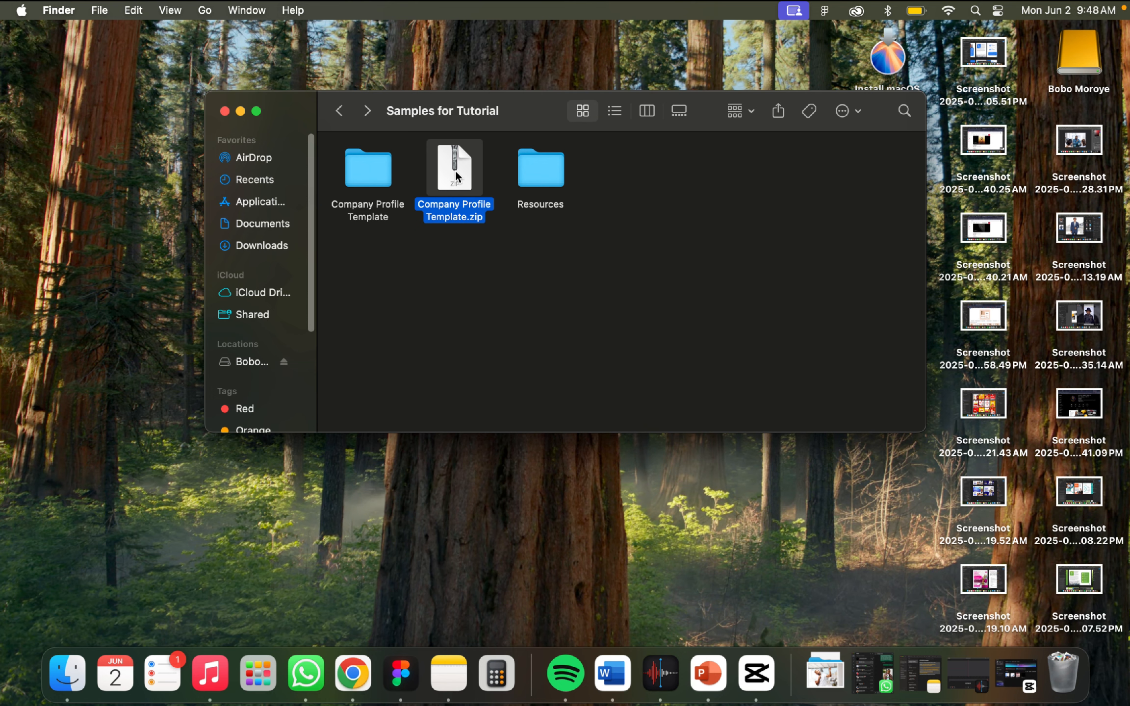
Extract Company Profile Template.zip, and move the extracted Company Profile Template 2 folder to the Trash
double_click(455, 176)
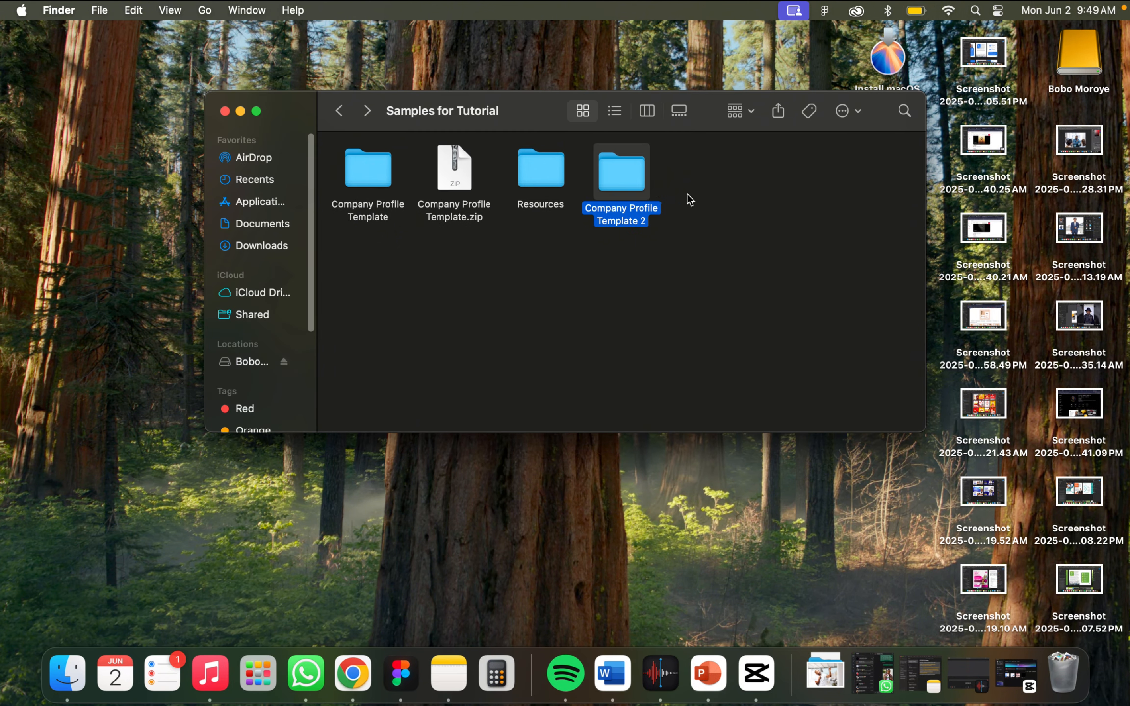
click(687, 195)
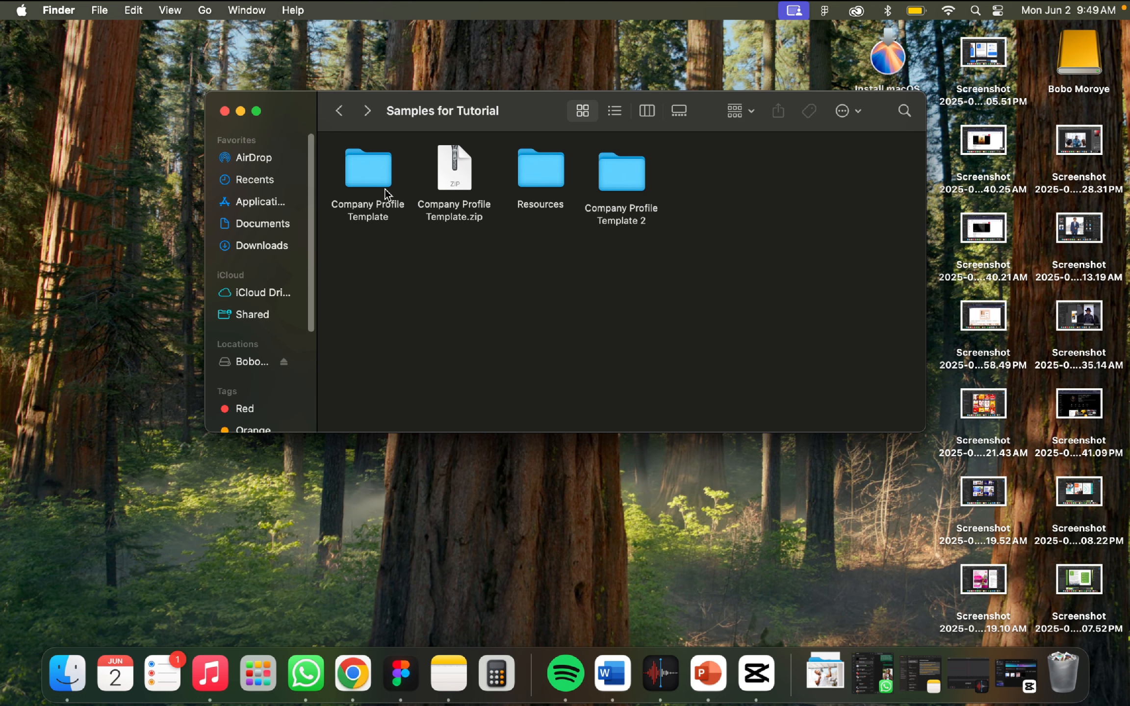
click(636, 177)
right_click(632, 175)
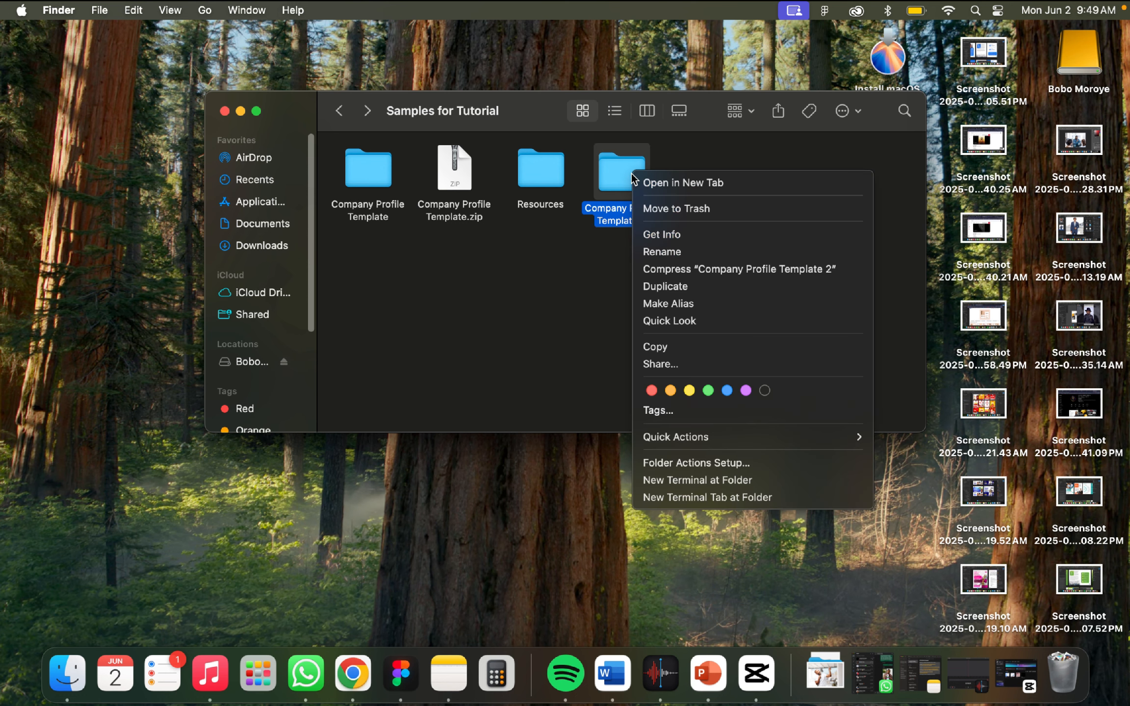
click(676, 208)
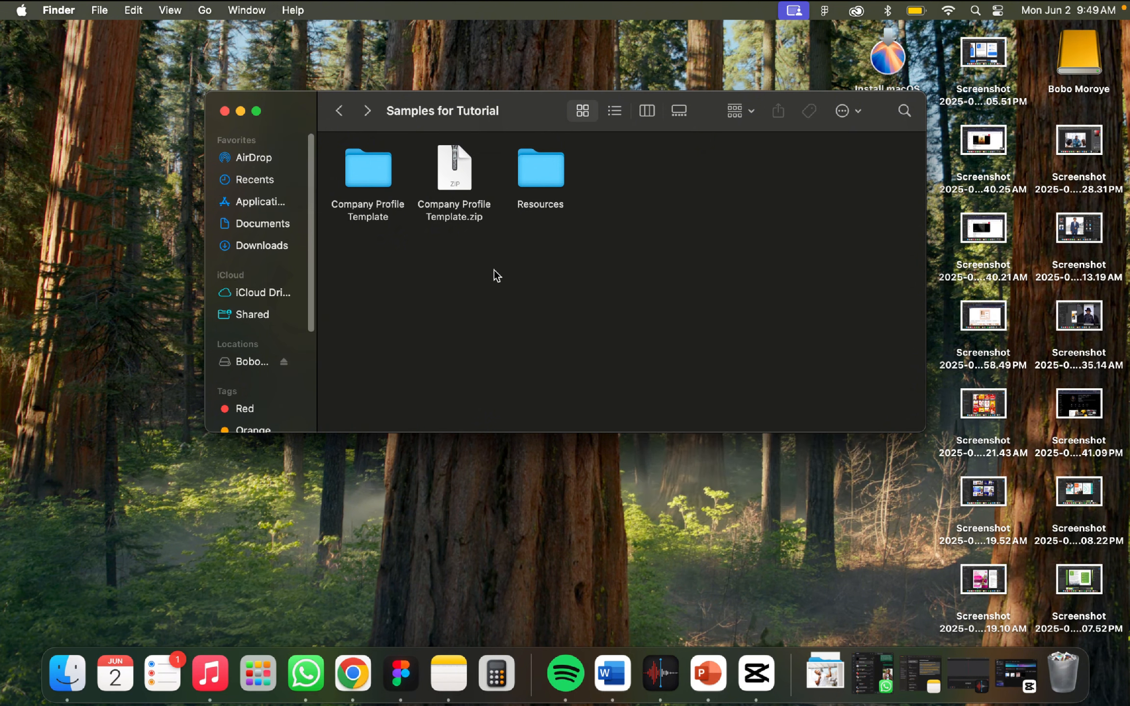
right_click(446, 177)
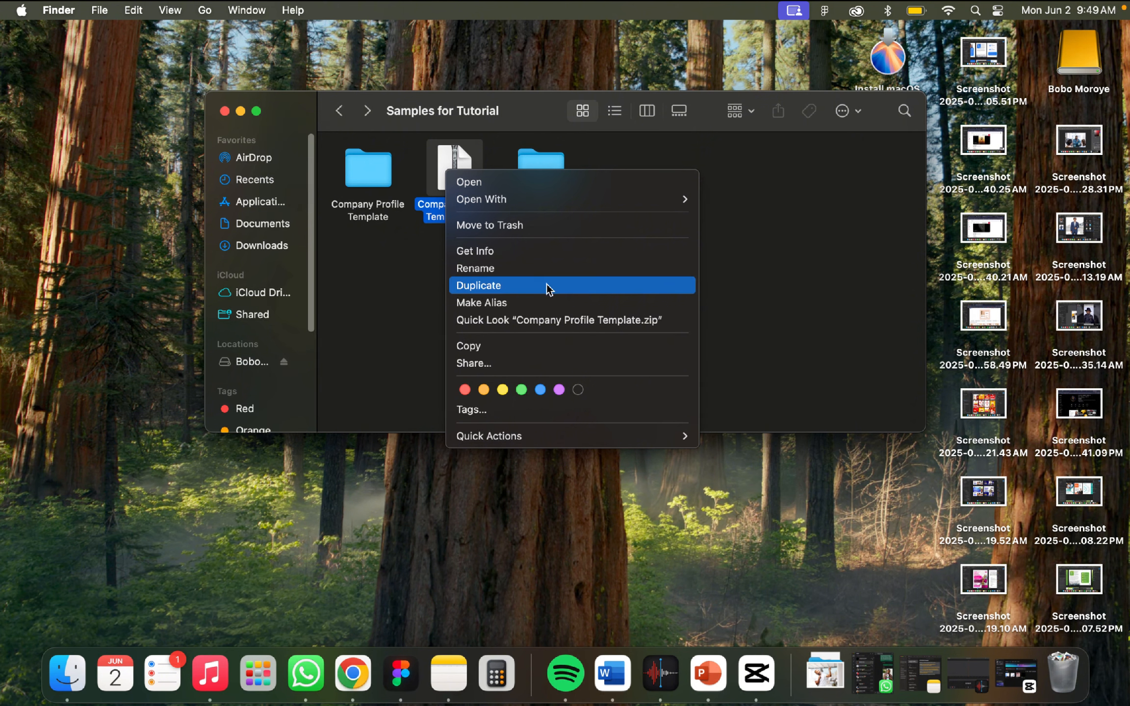
click(388, 277)
click(429, 270)
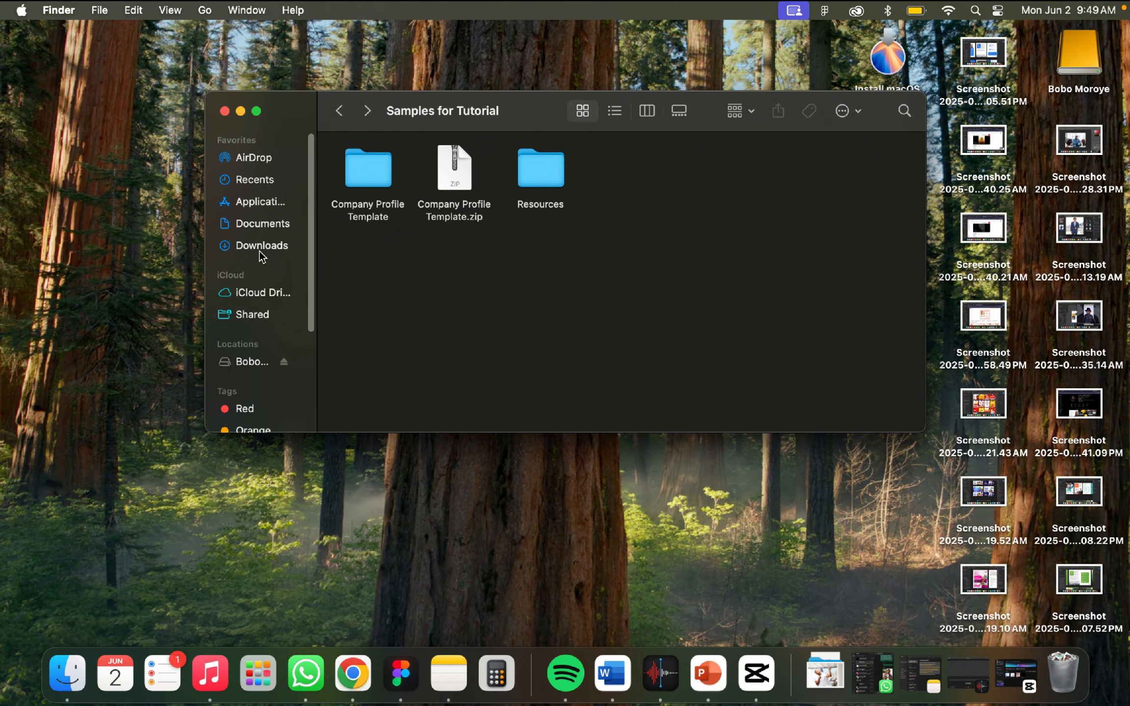
Open Templates - Company Profile.pptx from the Company Profile Template folder in PowerPoint
double_click(371, 182)
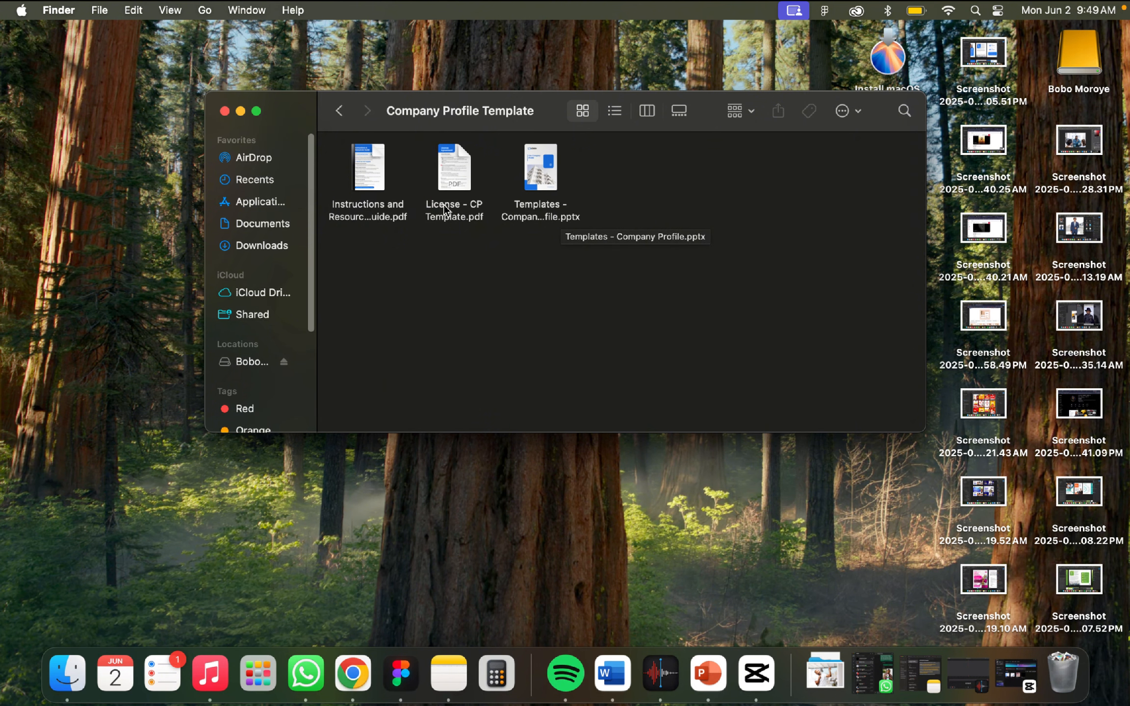
mouse_move(376, 180)
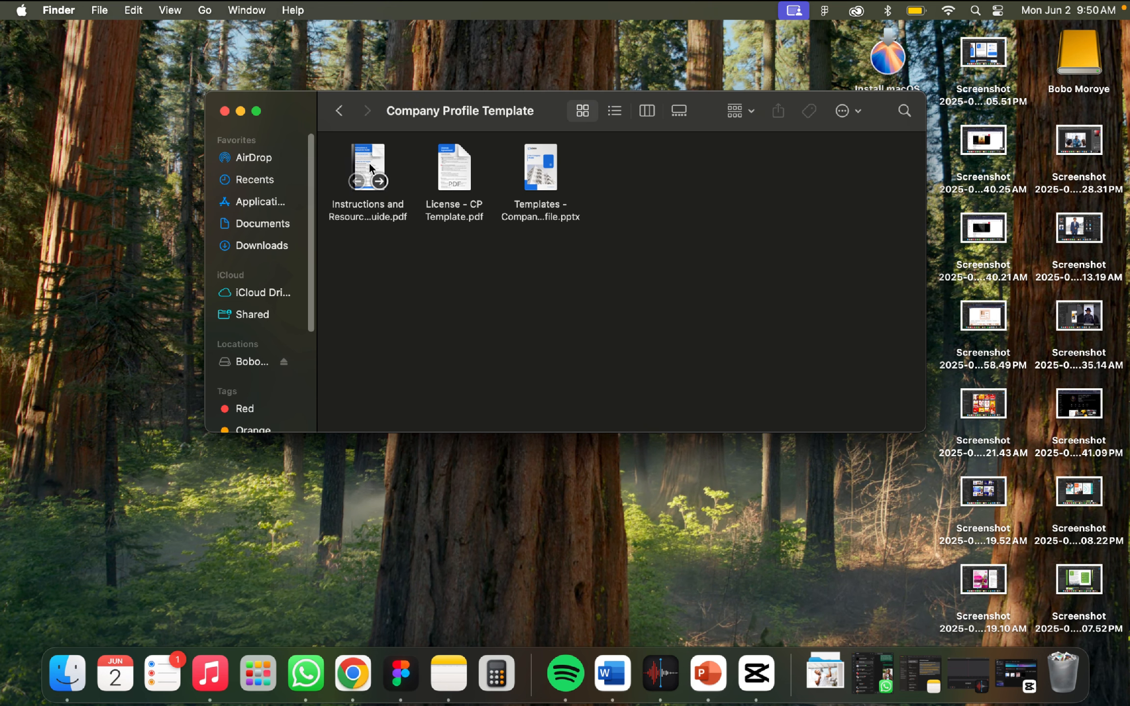
click(369, 162)
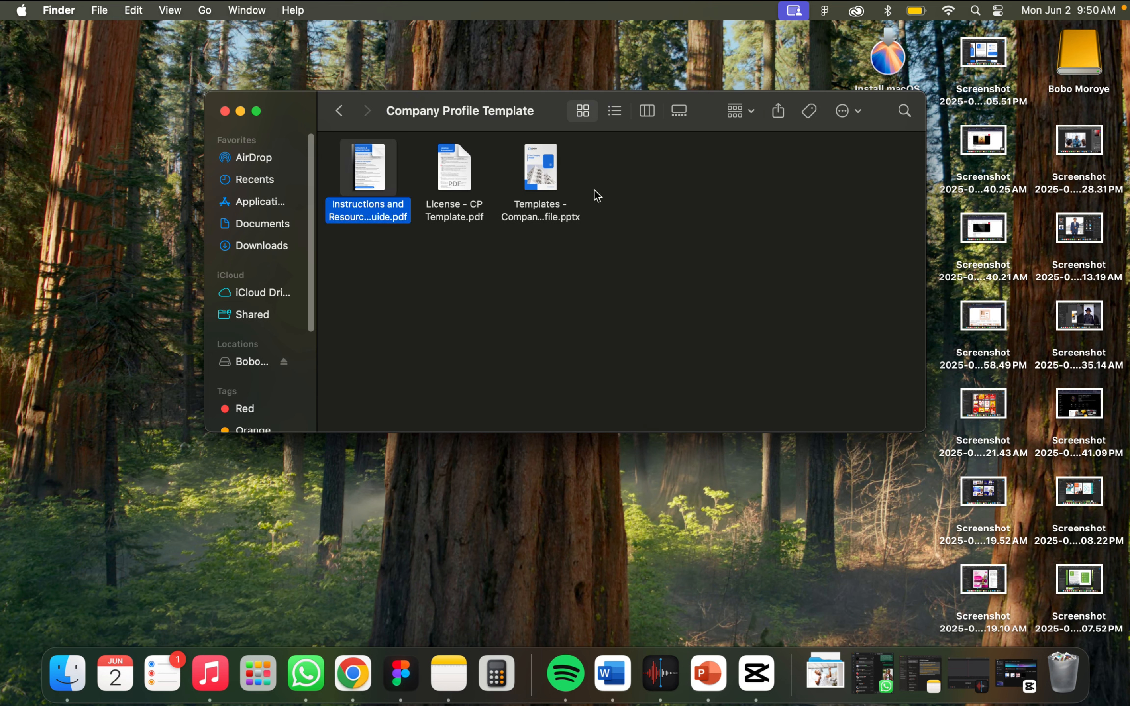
click(545, 172)
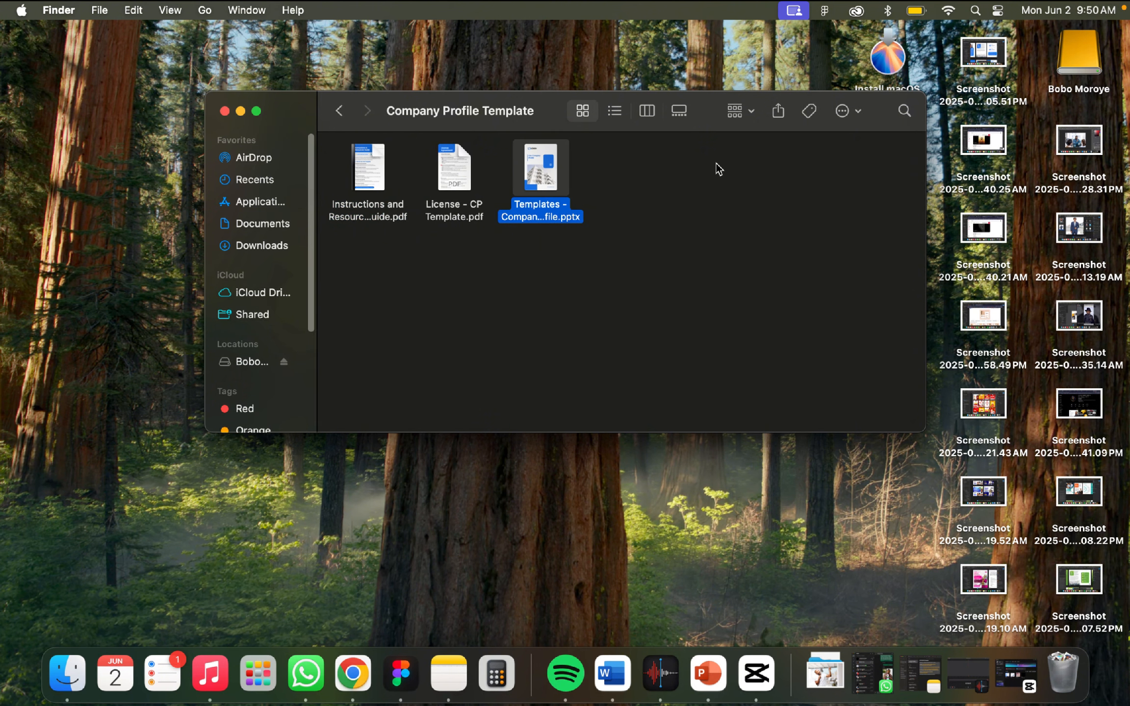
double_click(553, 171)
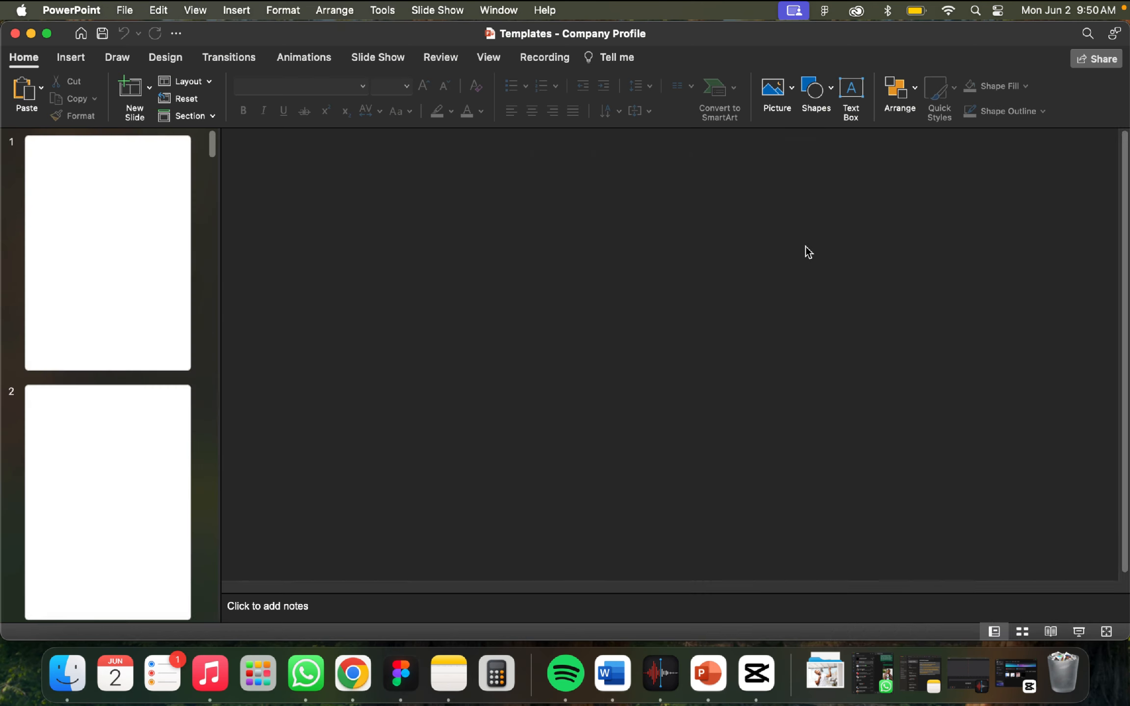
Open Instructions and Resources Guide.pdf from Finder and follow its Google Slides template link in Google Chrome
click(64, 687)
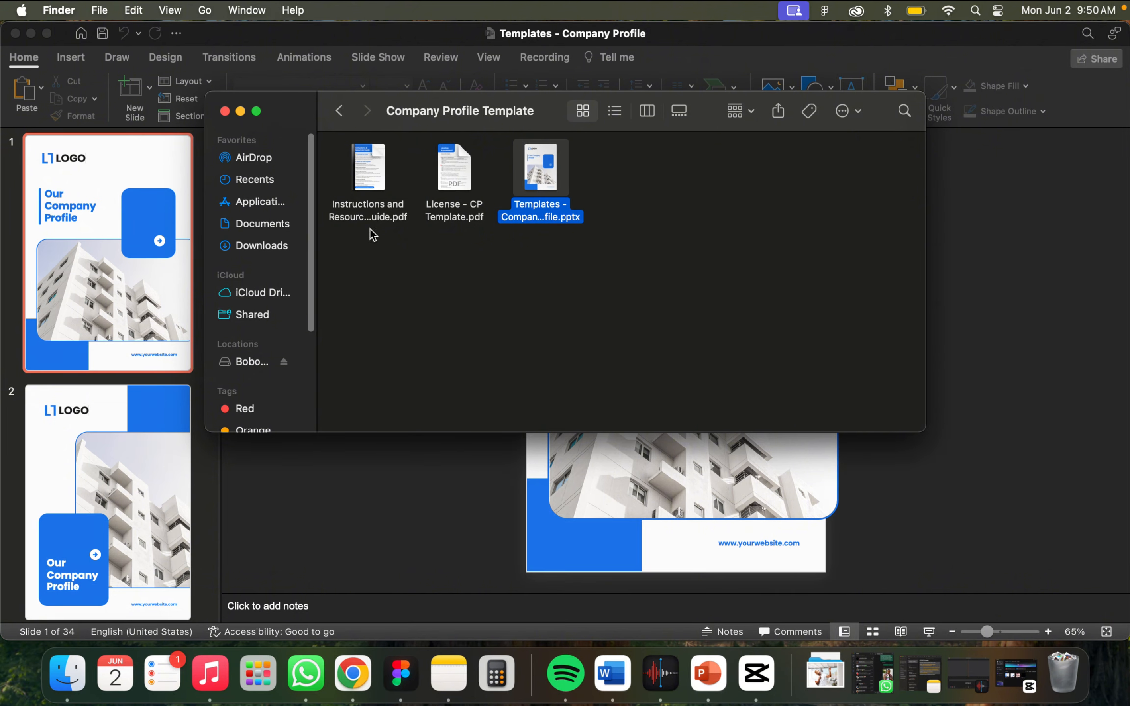
click(369, 160)
double_click(370, 160)
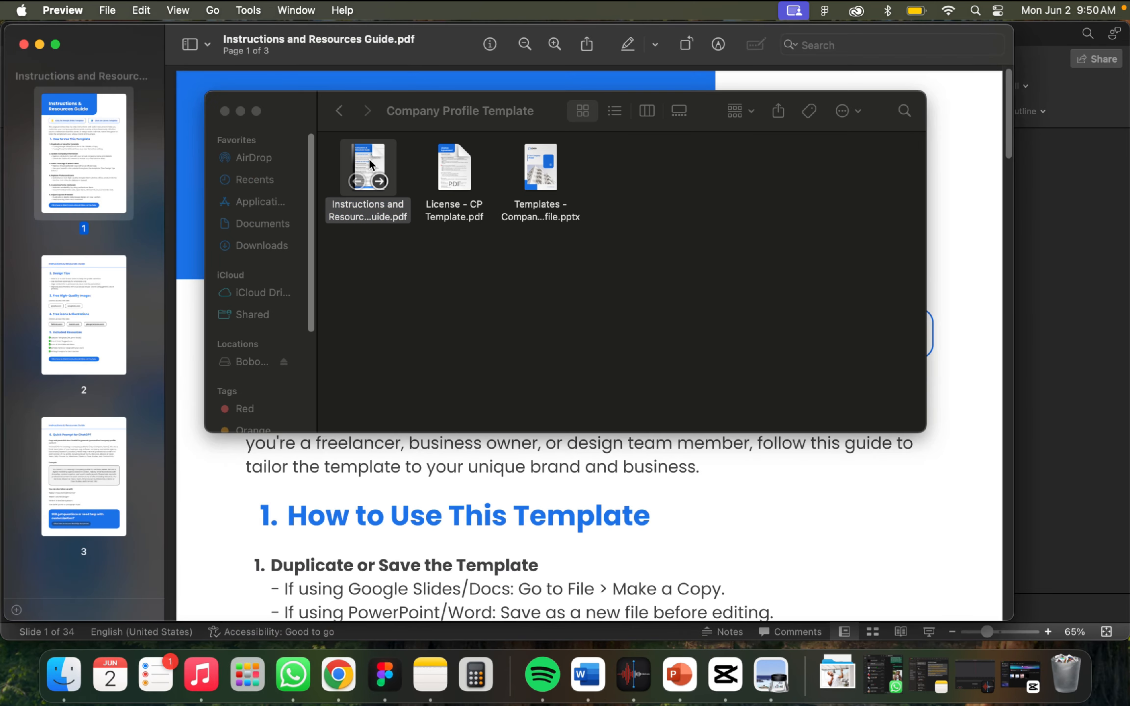
click(714, 500)
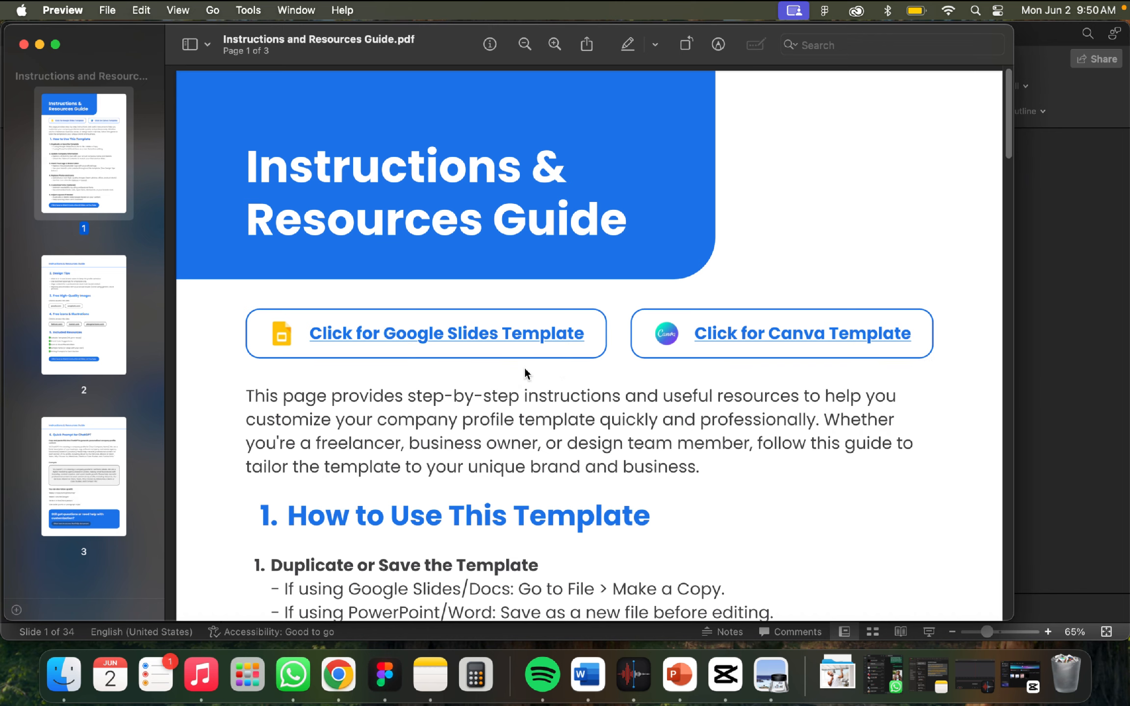
click(476, 339)
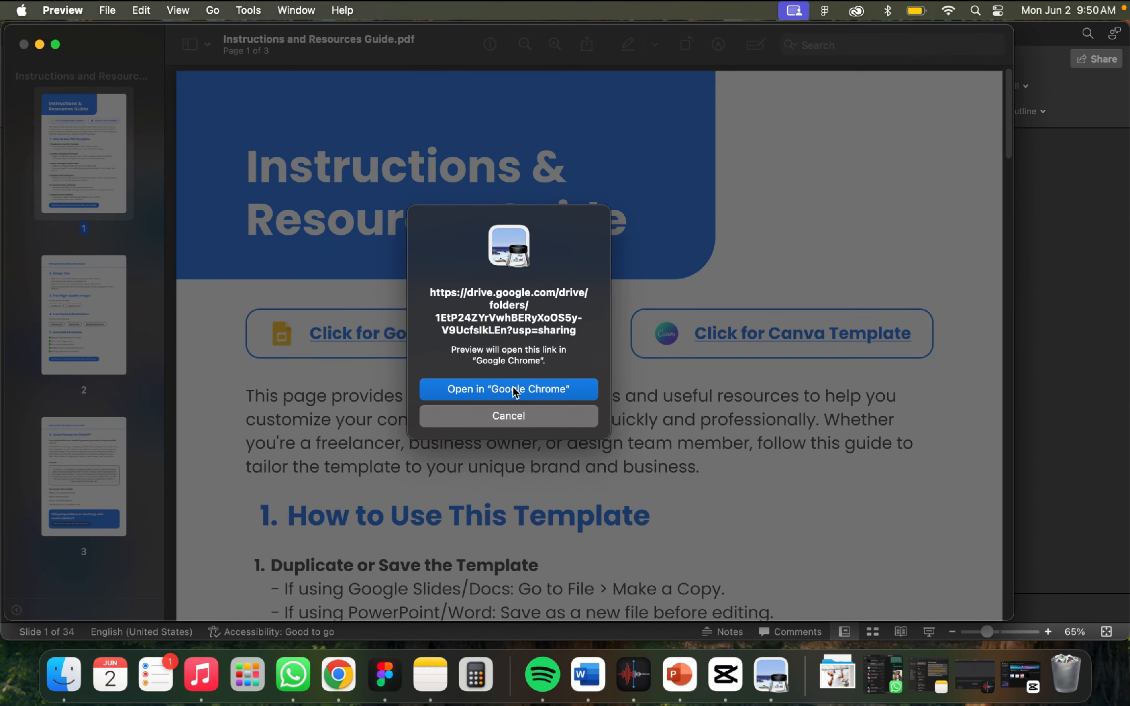
click(513, 389)
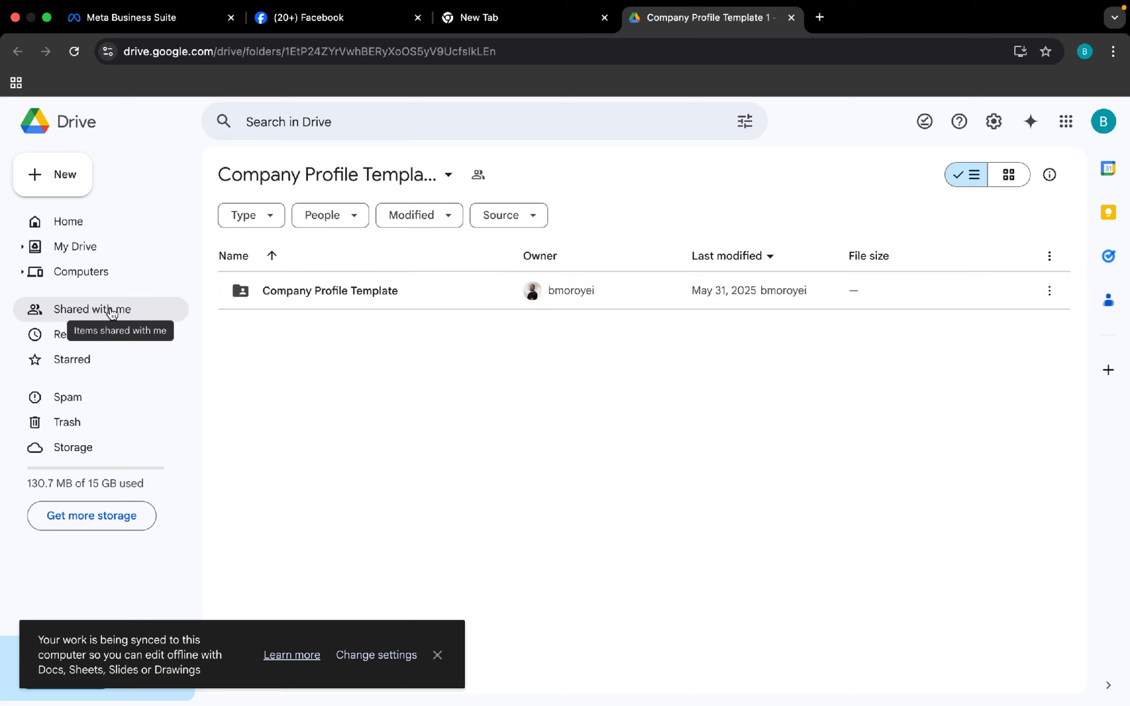
Open the shared Company Profile Template folder and make a copy of Templates - Company Profile.pptx
double_click(357, 293)
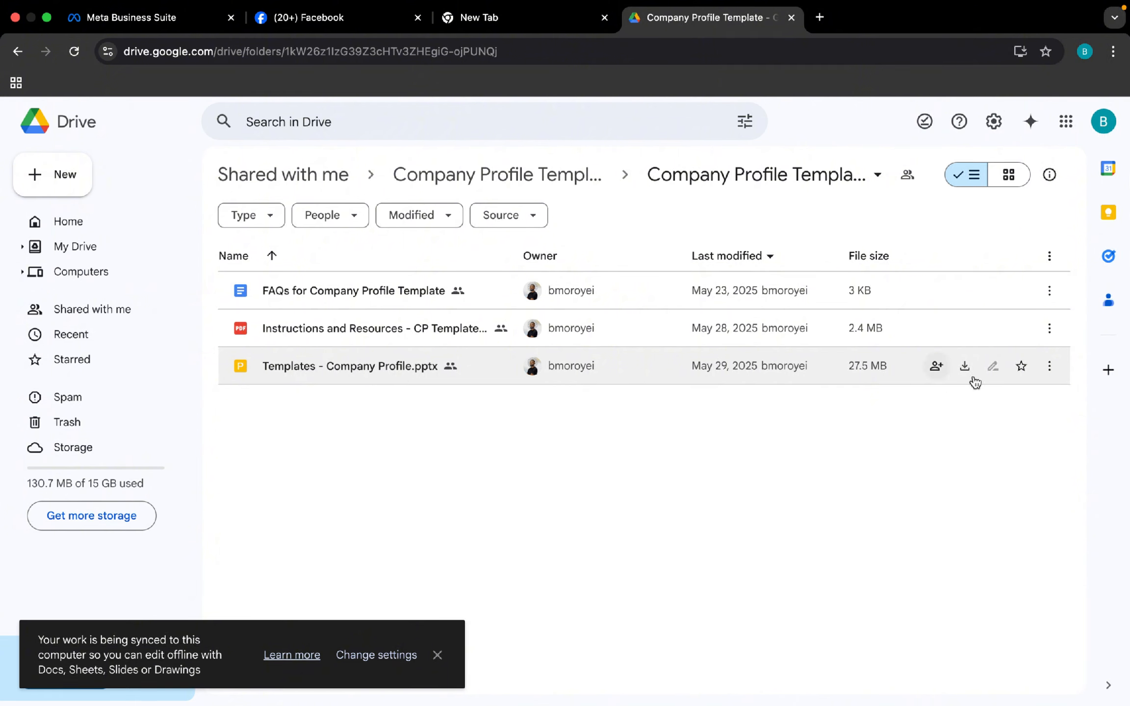
click(1050, 366)
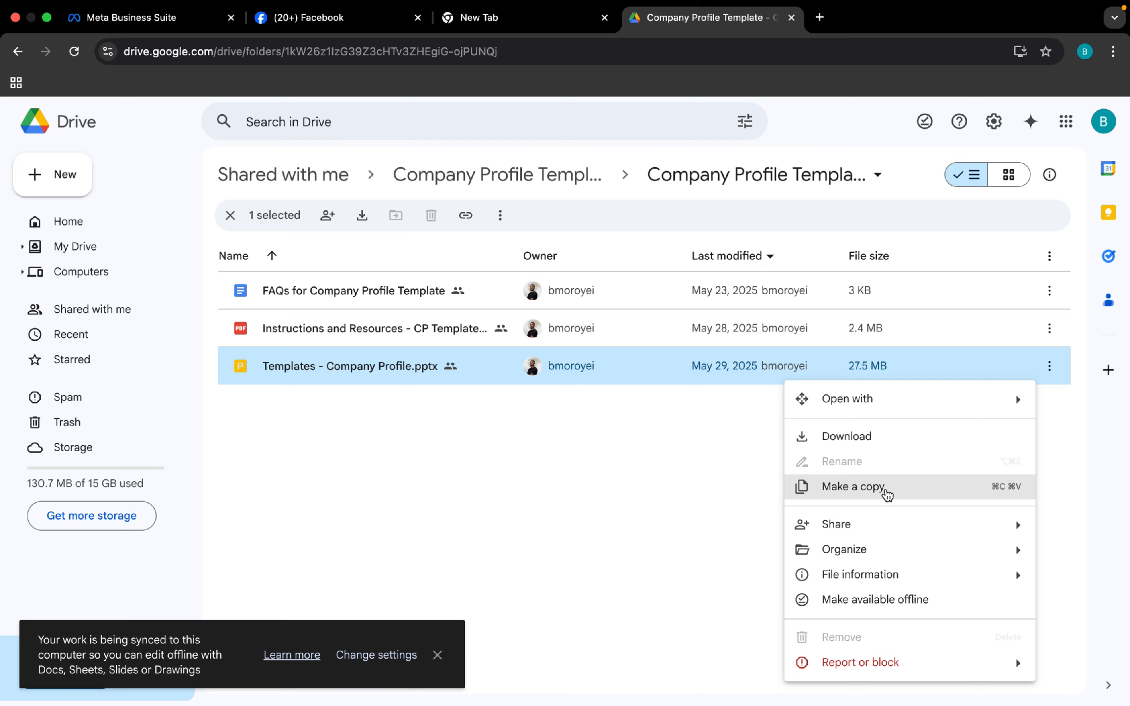
click(886, 489)
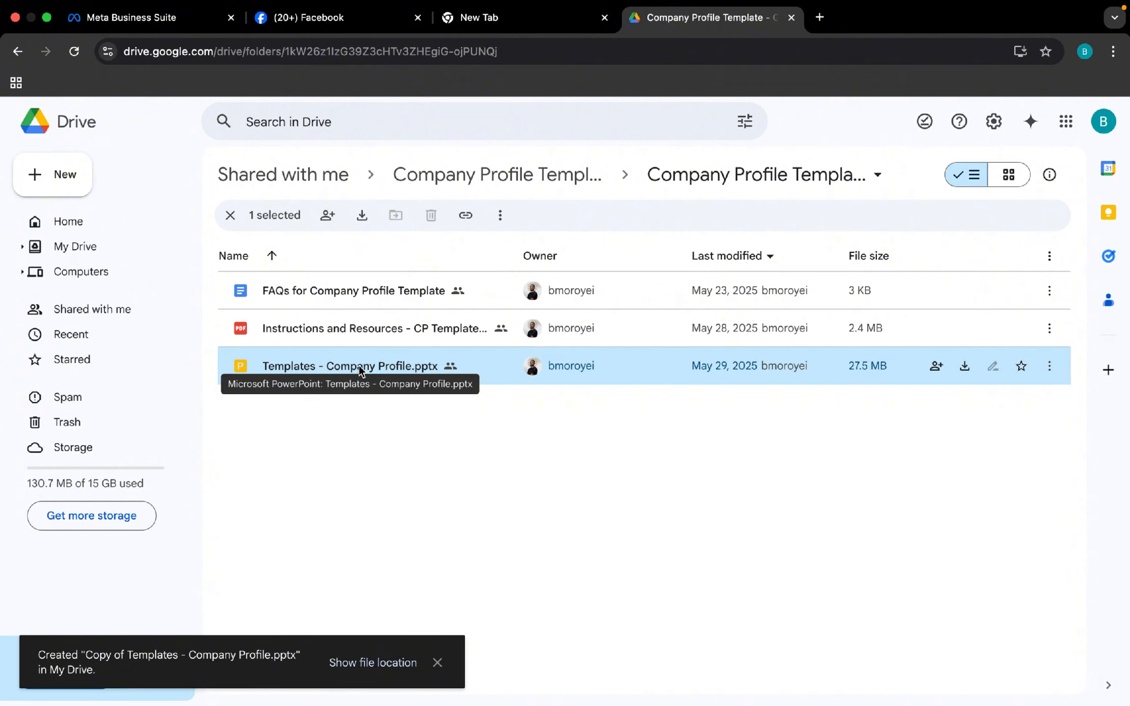
Open the original shared Templates - Company Profile.pptx, check whether its cover title can be edited, and close it
double_click(375, 364)
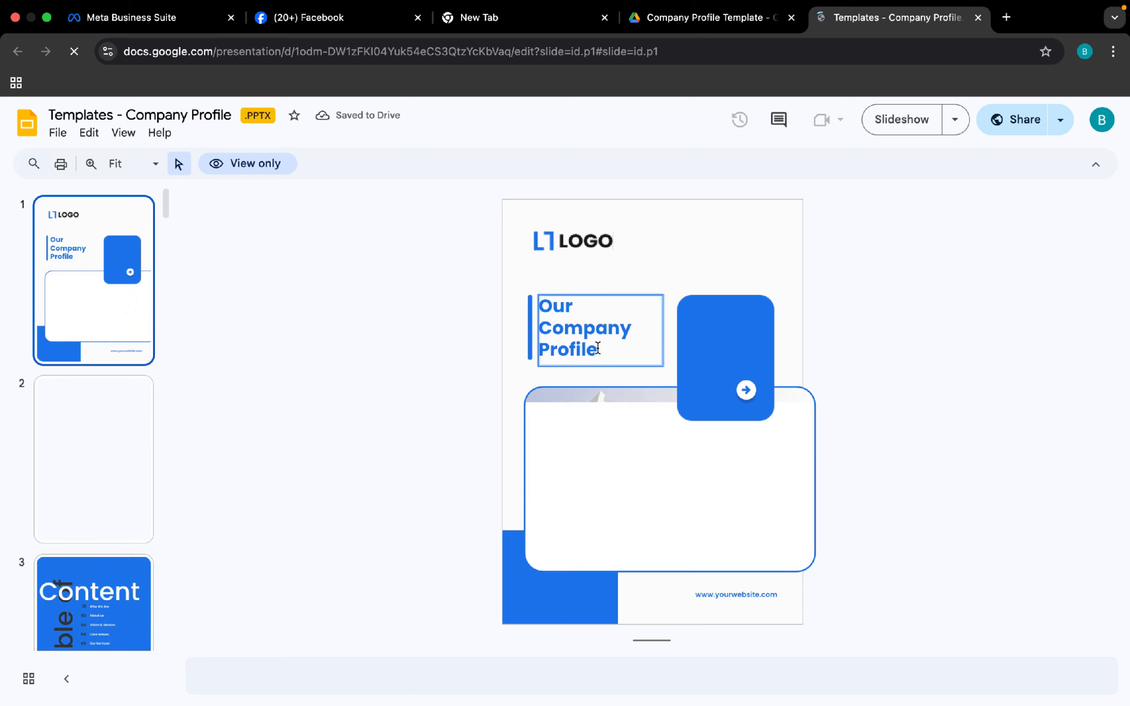
drag(596, 349, 558, 342)
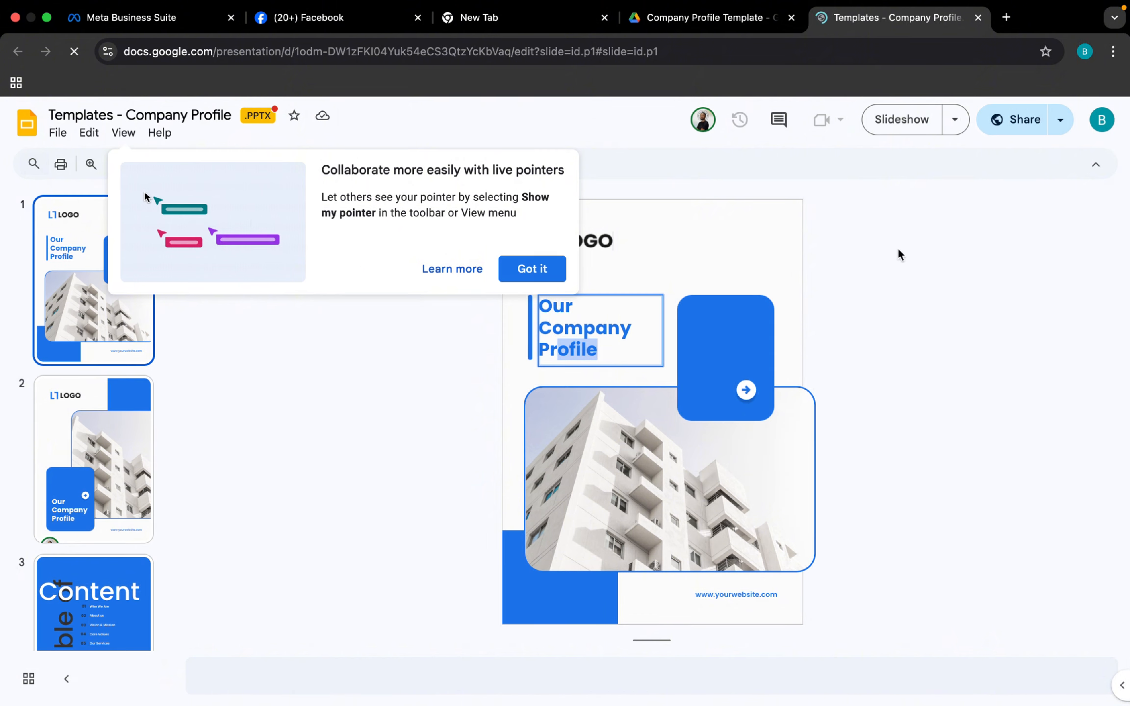
click(978, 17)
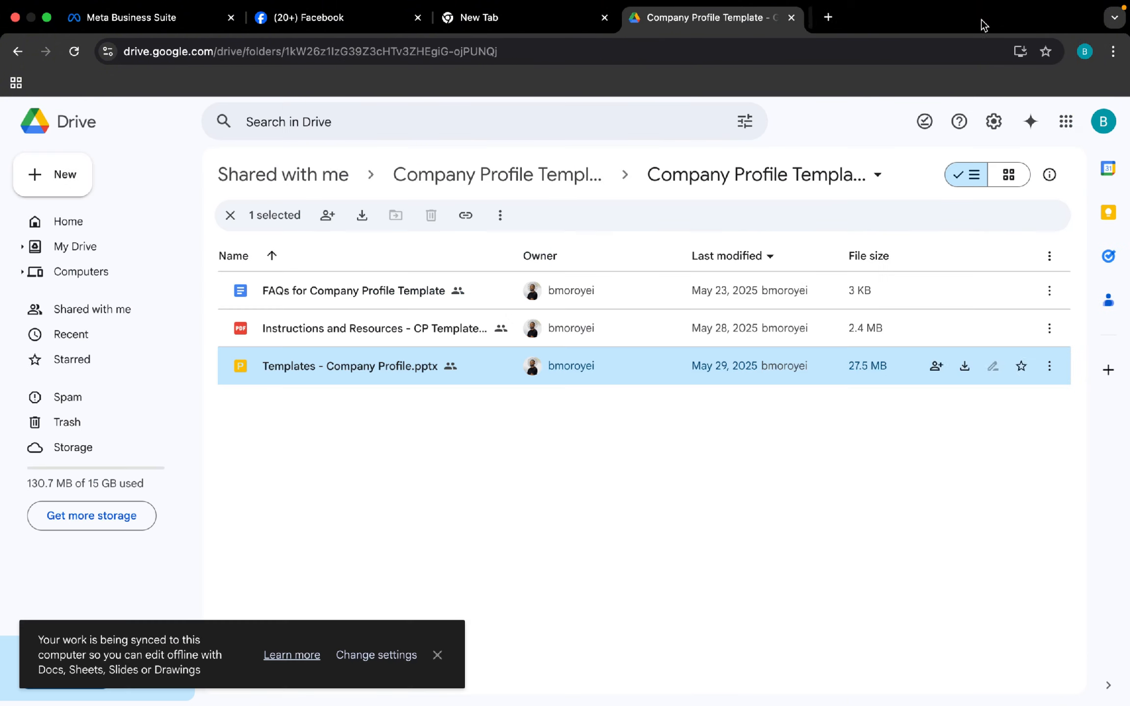
Open Copy of Templates - Company Profile.pptx from My Drive
click(1050, 367)
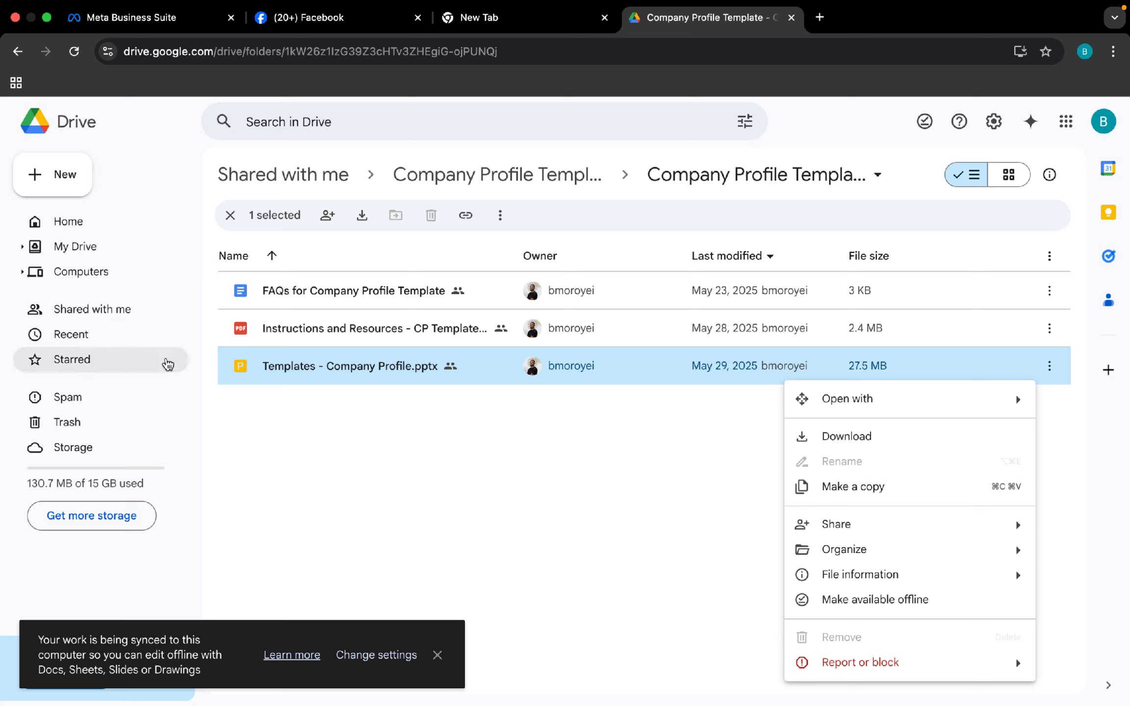
click(73, 247)
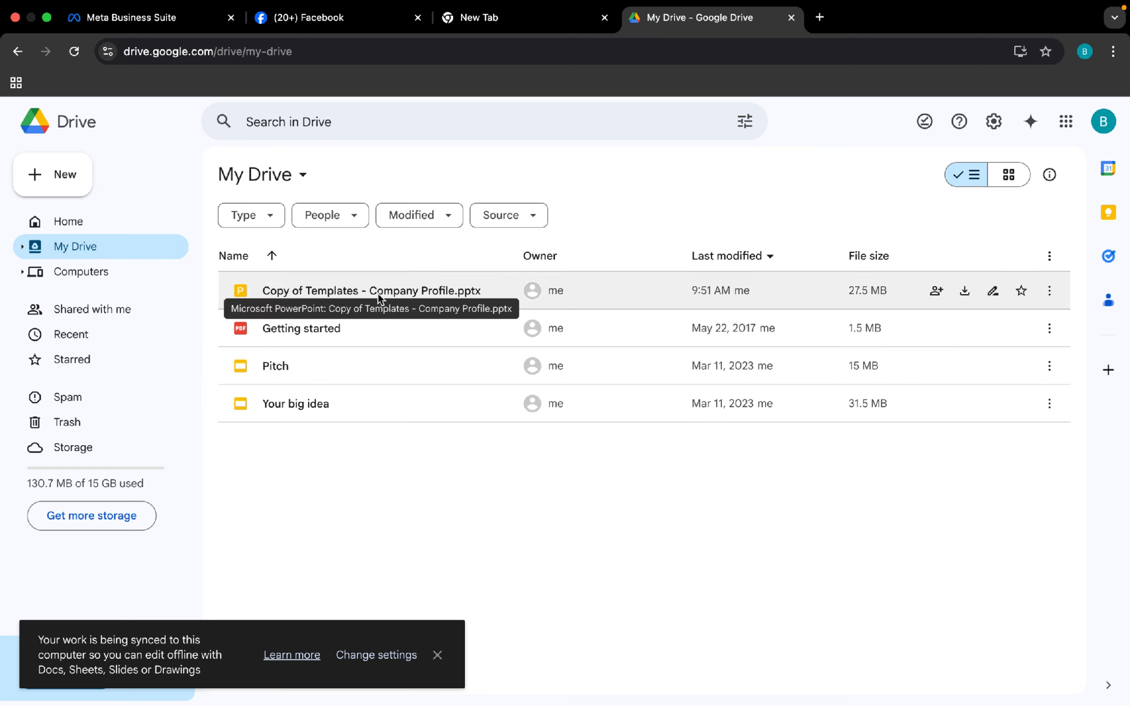
click(611, 290)
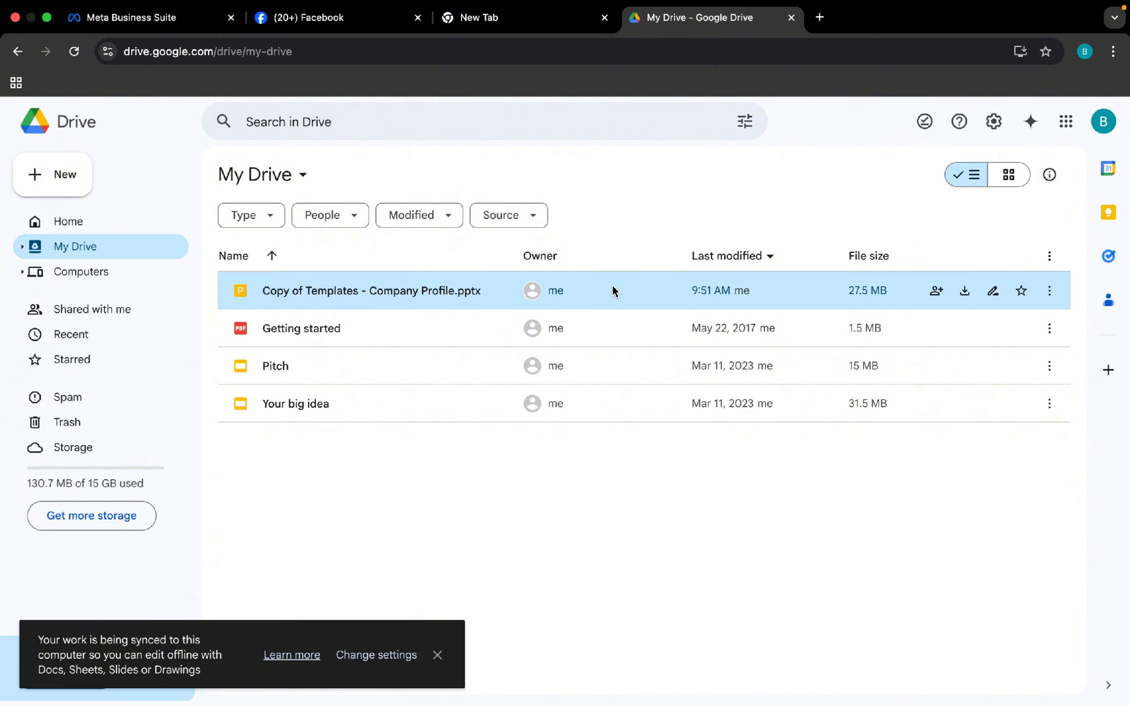
double_click(585, 290)
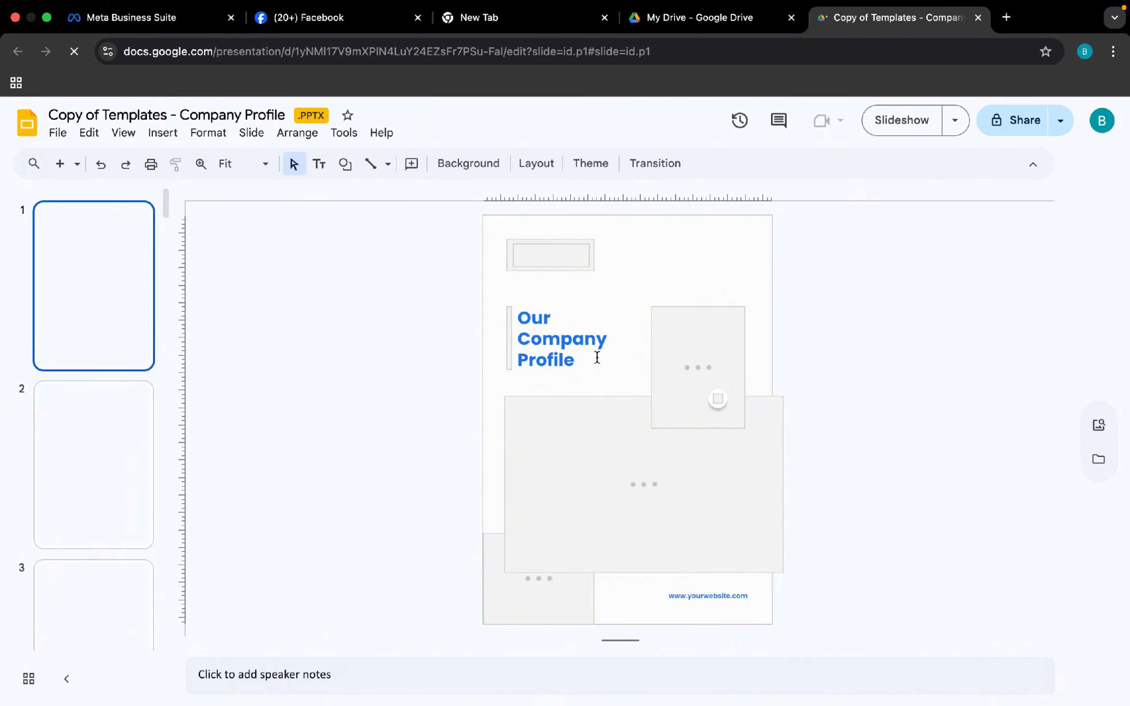
Test editing the copied presentation by deleting the last two letters of "Profile" in the cover title and re-entering "le"
click(582, 359)
key(BackSpace)
key(BackSpace)
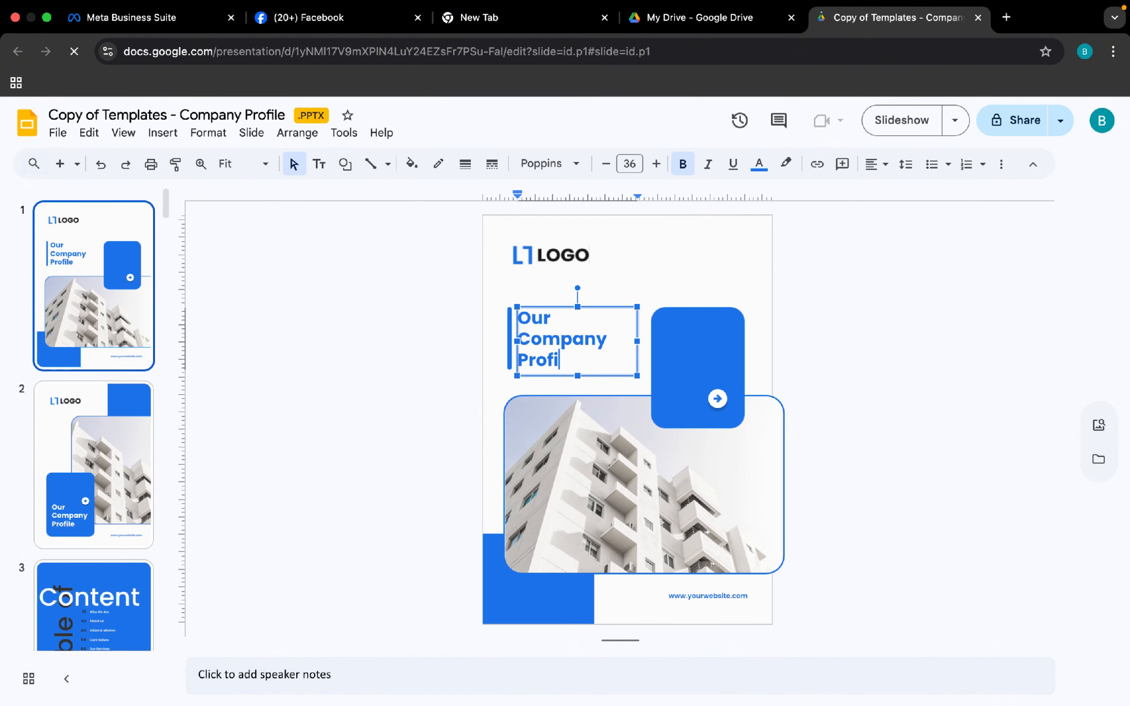
text(le)
click(946, 389)
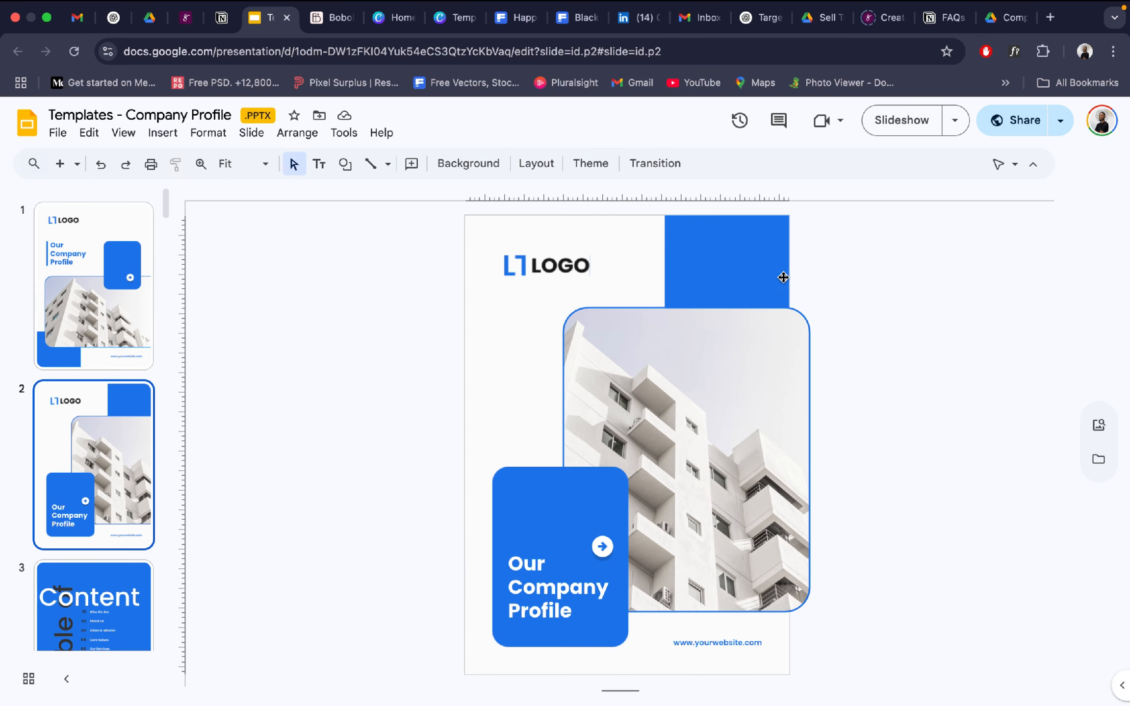
Switch to Preview and read the example ChatGPT prompt on page 3 of the Instructions and Resources Guide, highlighting "Why Choose Us"
mouse_move(681, 687)
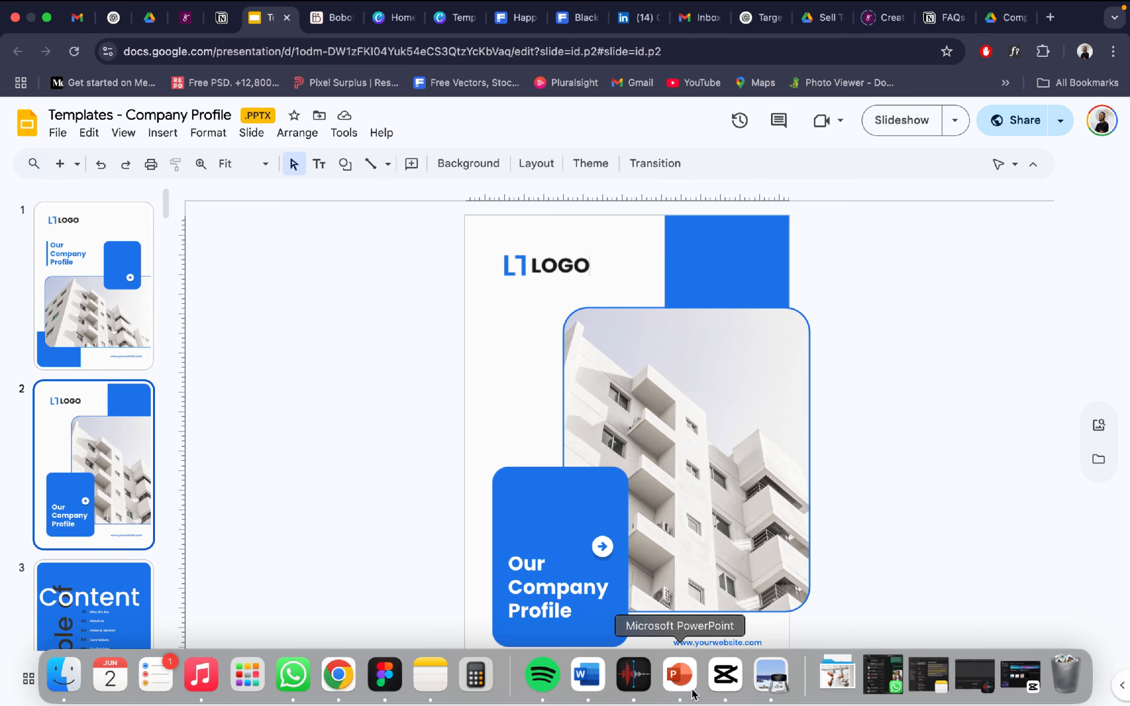
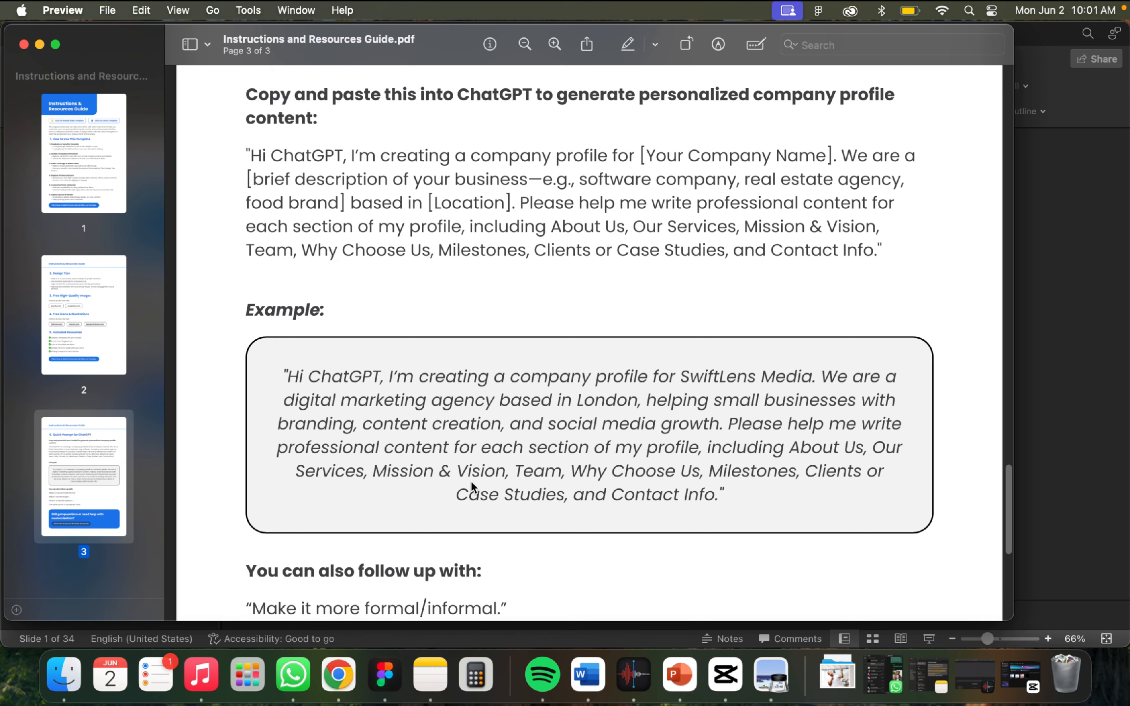
scroll(473, 490, down, 1)
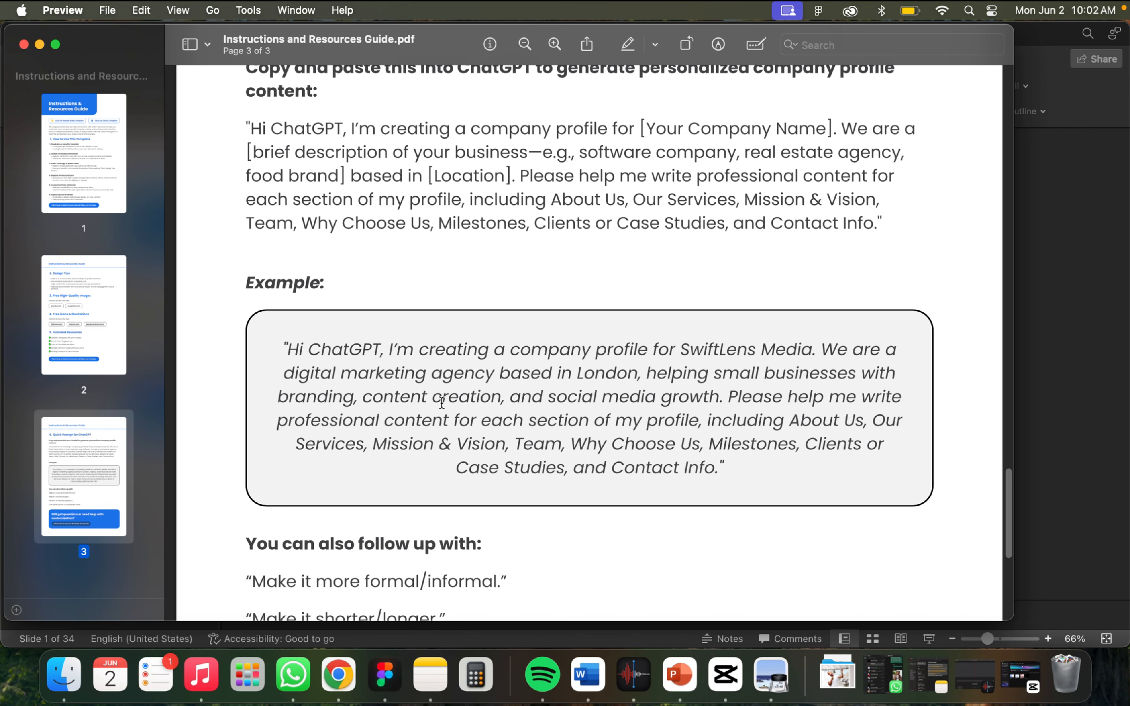
scroll(448, 429, down, 2)
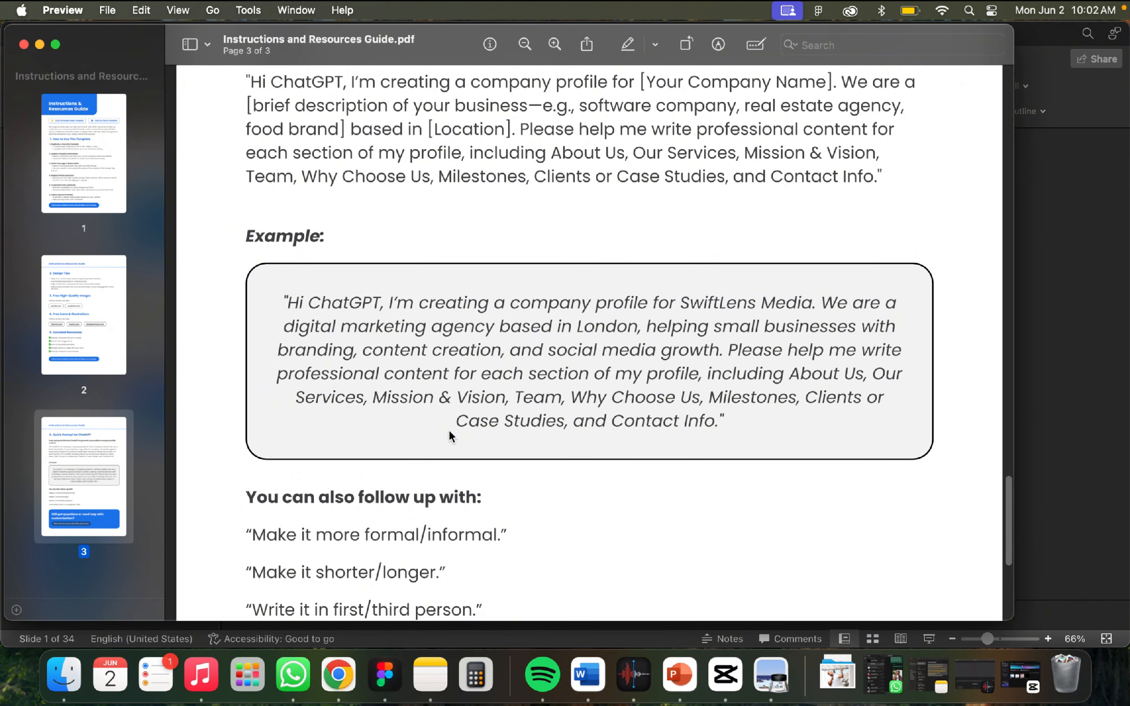
scroll(443, 434, up, 1)
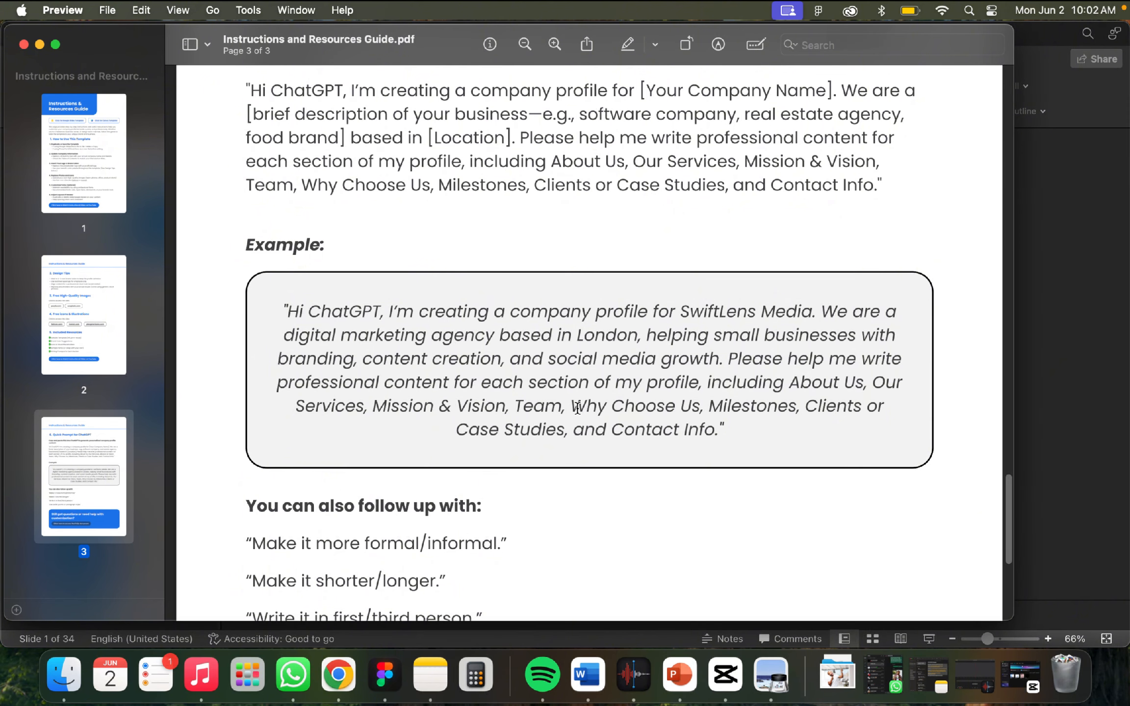
drag(571, 405, 699, 400)
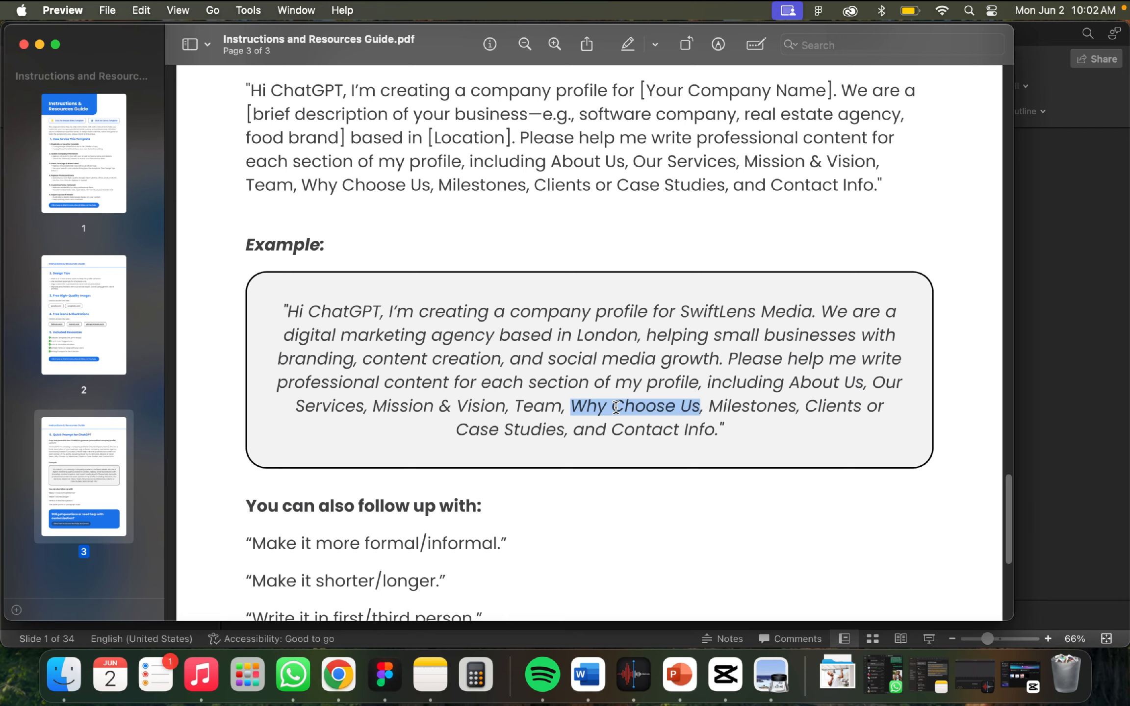
click(635, 405)
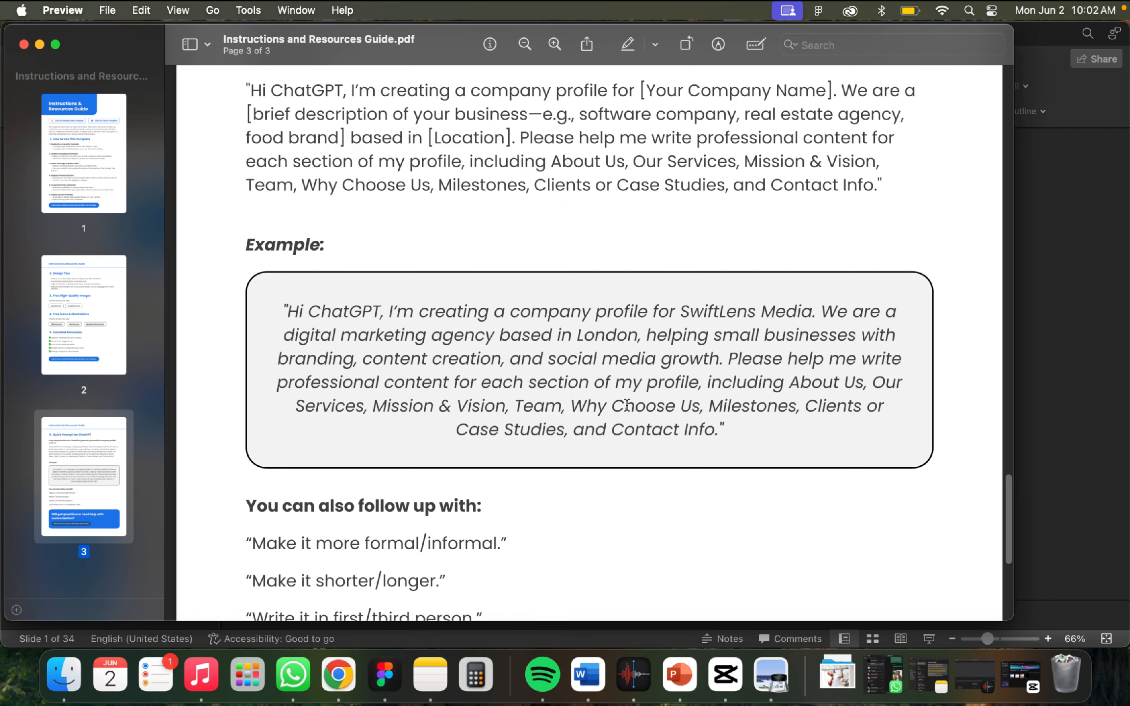
Review the sections listed in the example ChatGPT prompt, highlighting "Milestones", "Case Studies", "Contact Info." and "Team" in turn
drag(615, 403, 788, 405)
click(678, 406)
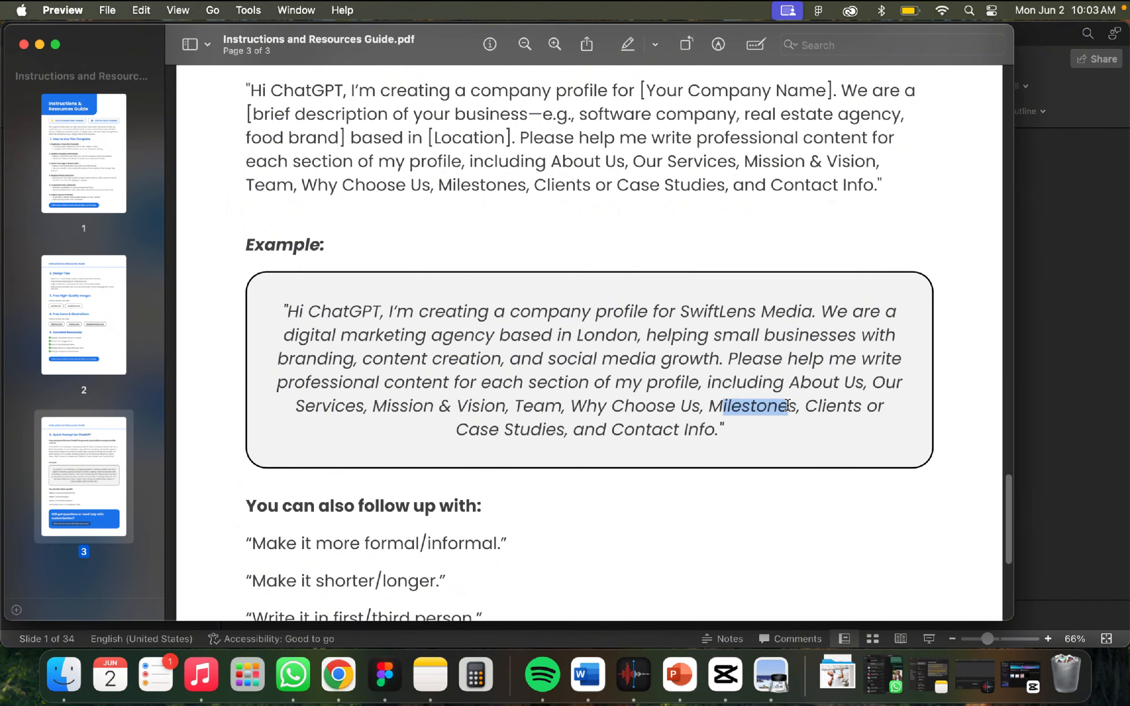
click(744, 428)
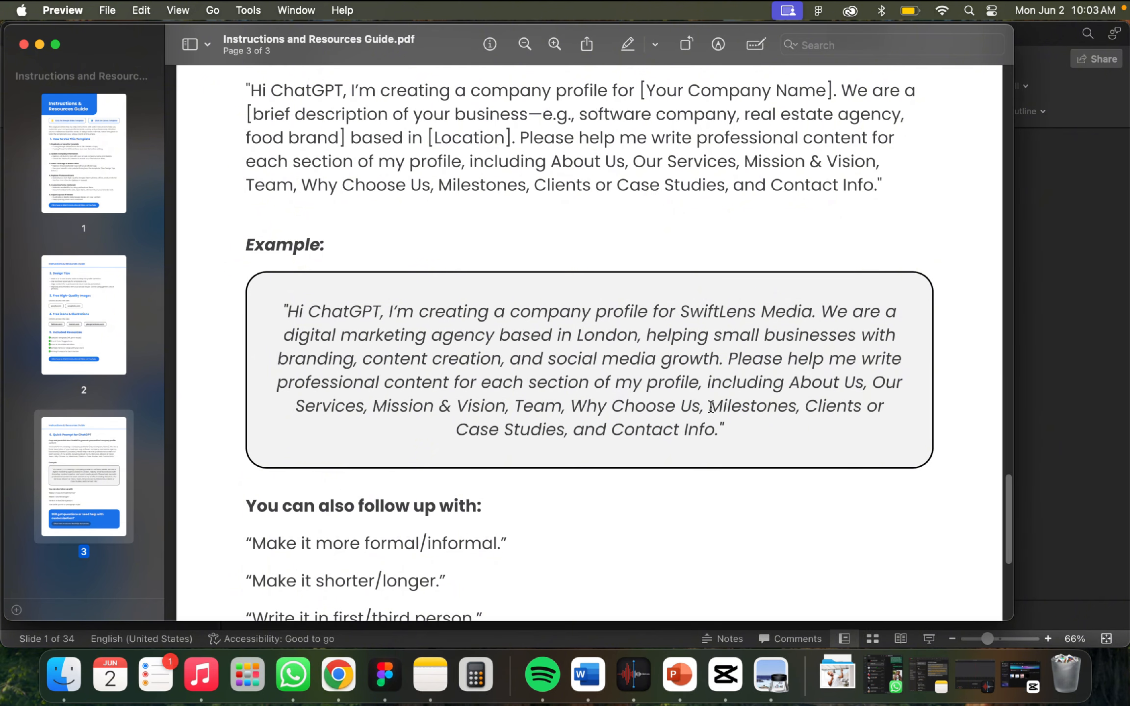
drag(709, 406, 791, 407)
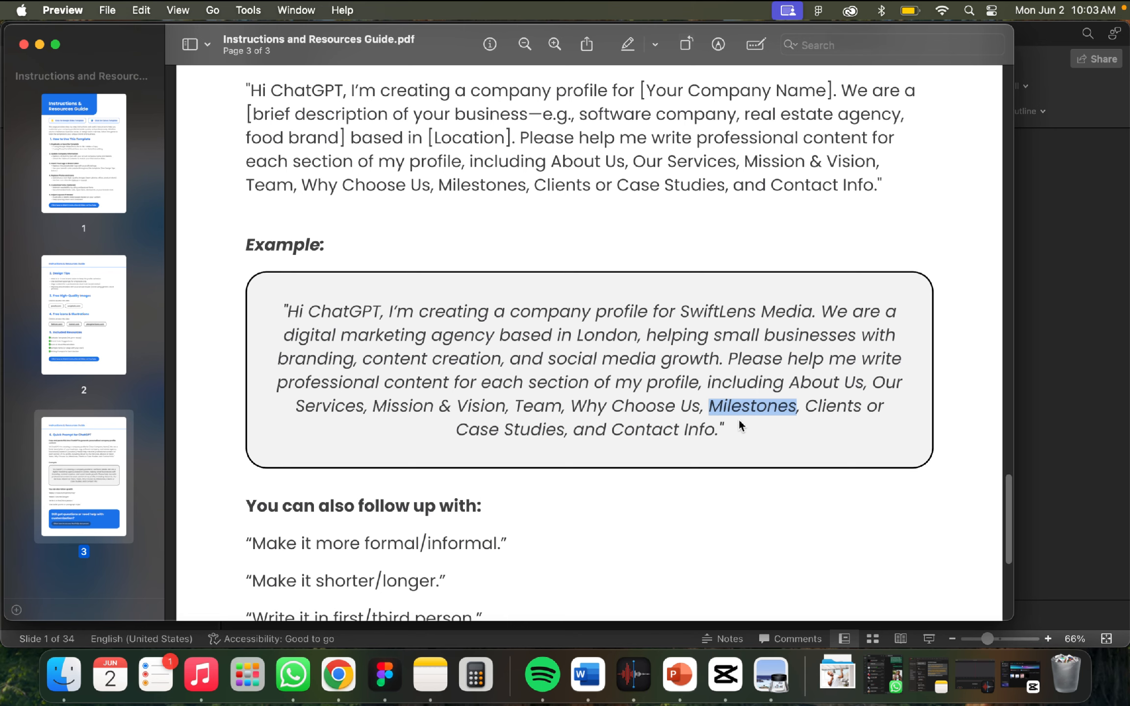
click(505, 434)
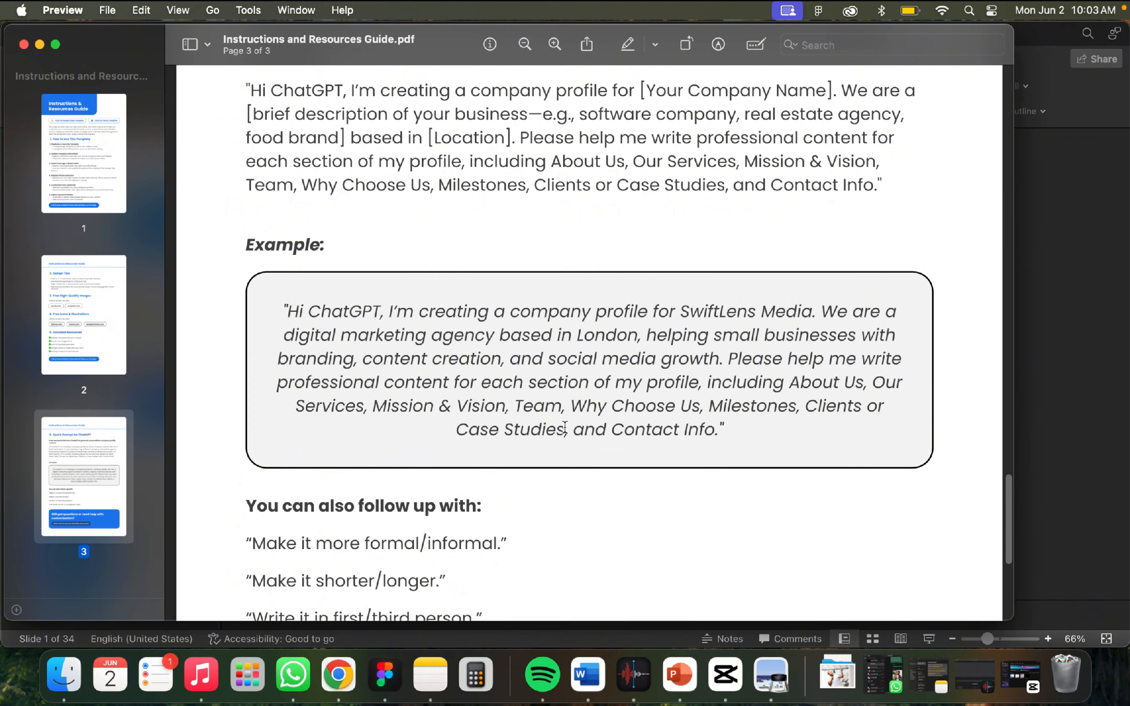
drag(564, 429, 454, 437)
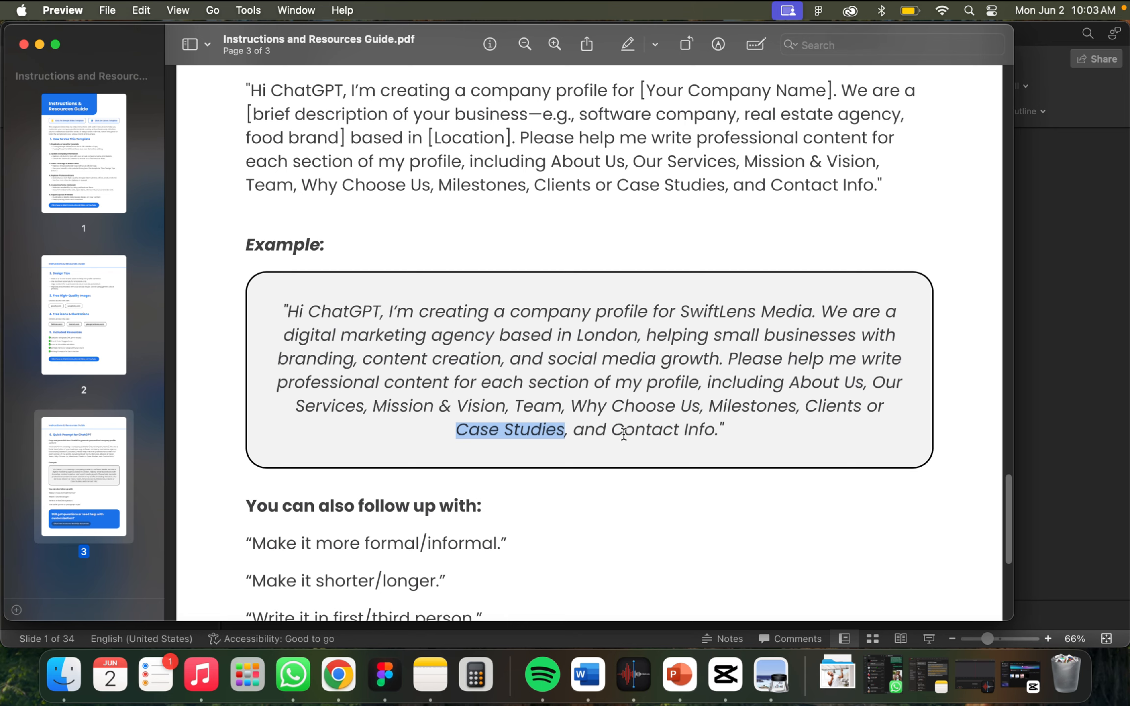
drag(613, 431, 719, 430)
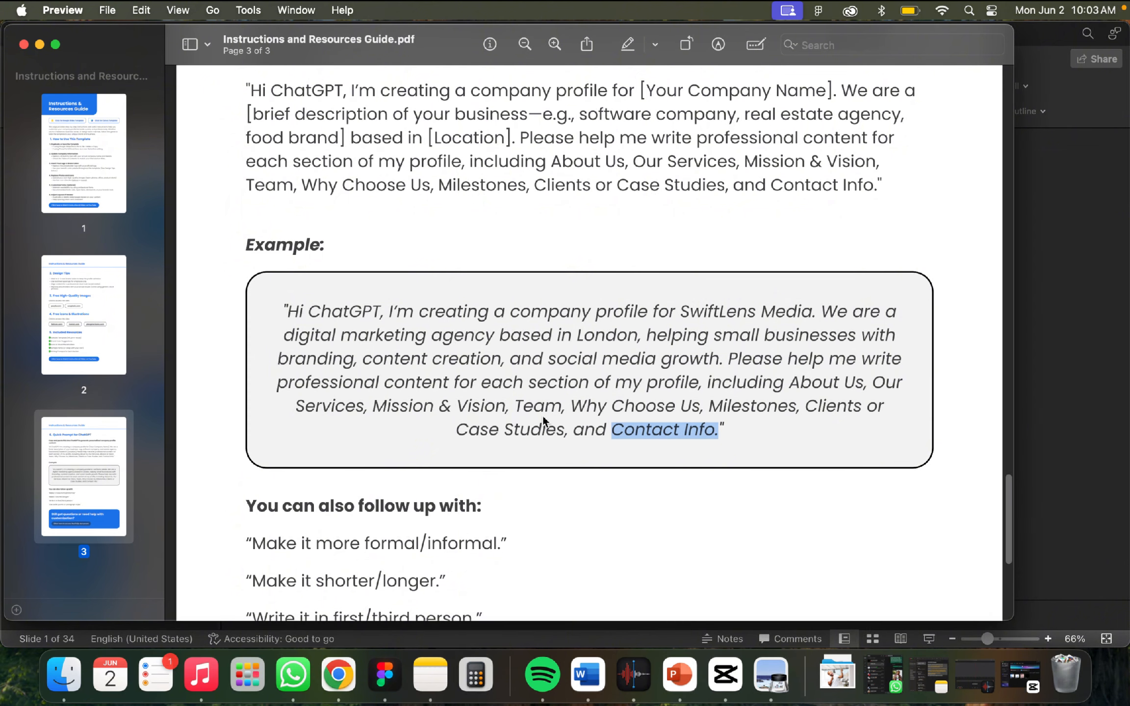
drag(517, 405, 556, 407)
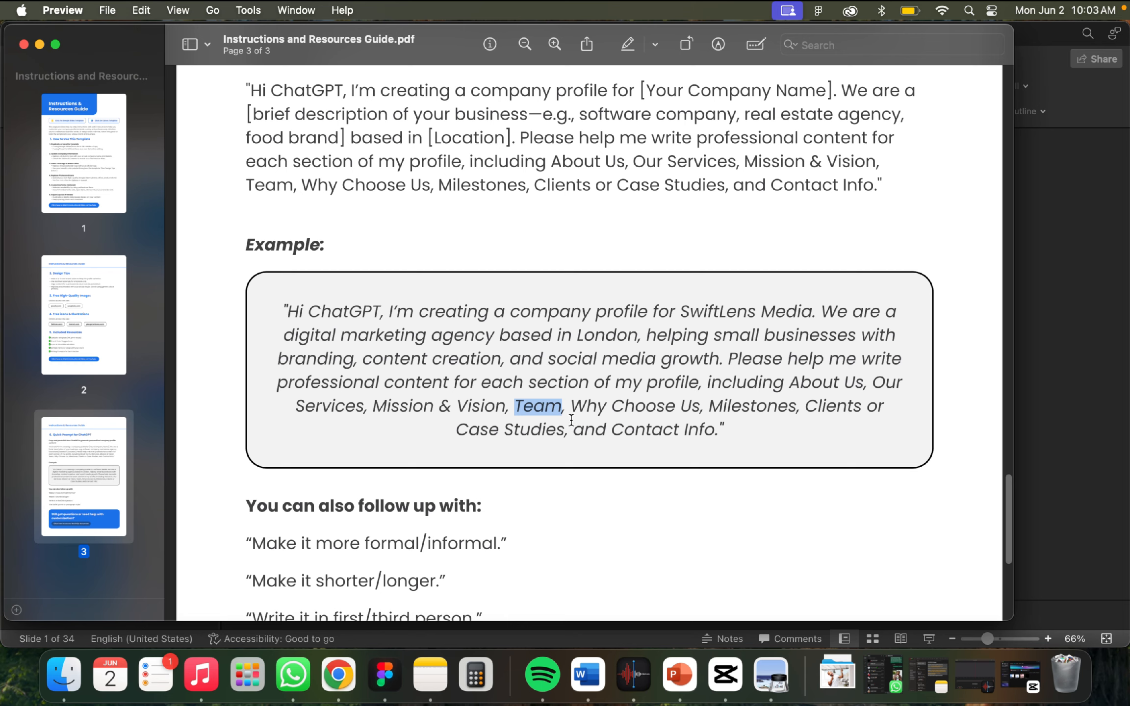
click(380, 409)
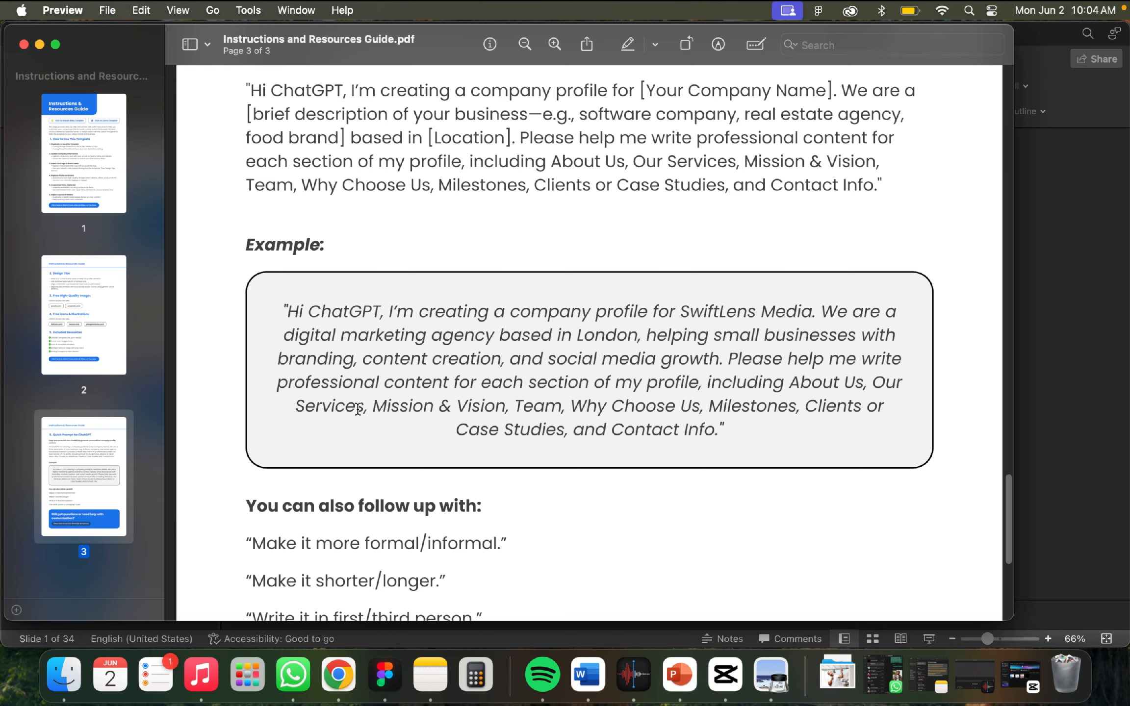
Read the suggested follow-up prompts and the customization help section on page 3, and bring the guide back to the front at page 1
scroll(358, 409, down, 5)
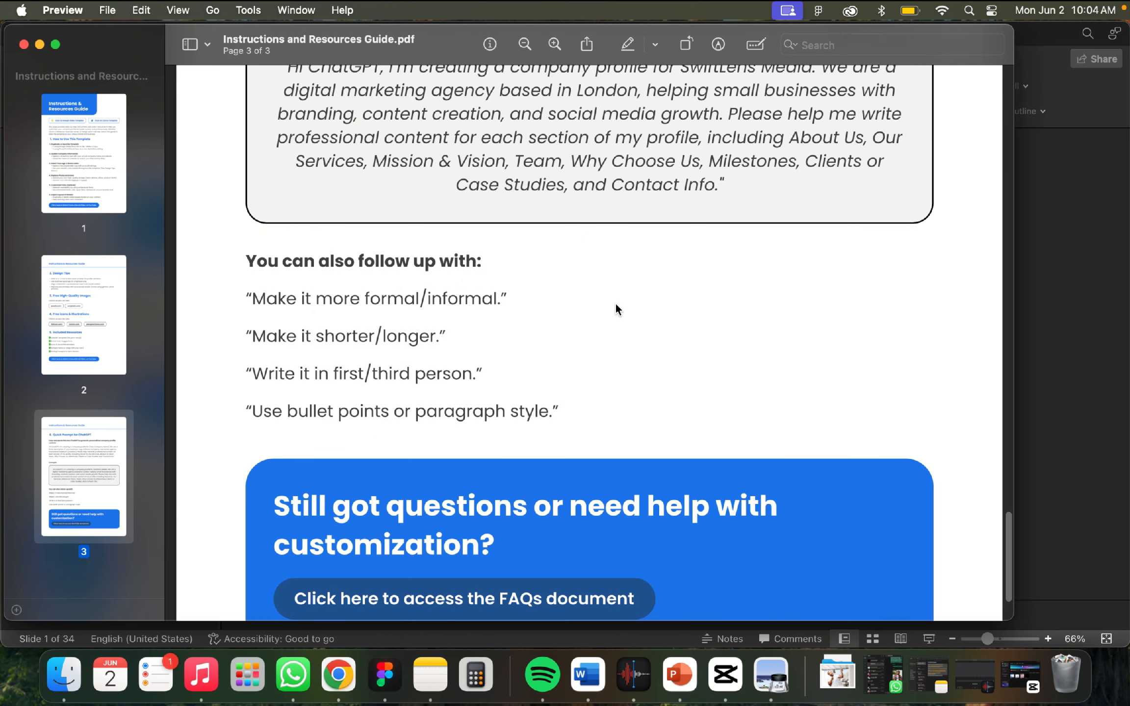
scroll(472, 384, down, 1)
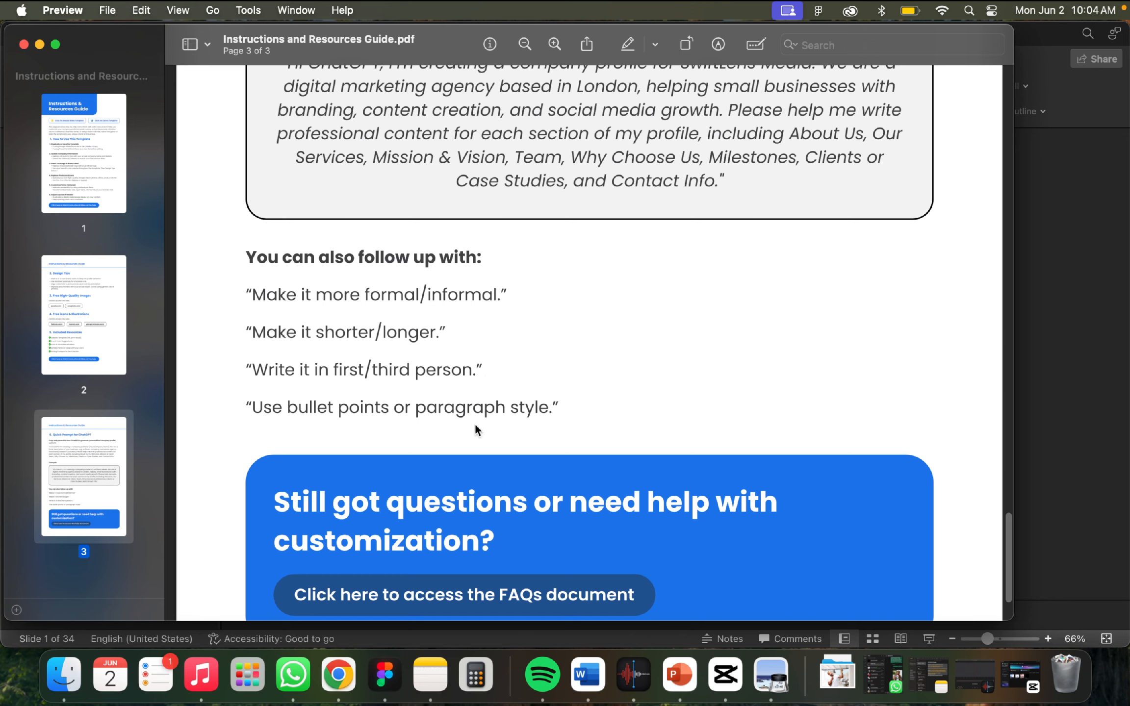
scroll(475, 428, down, 1)
scroll(475, 428, down, 1)
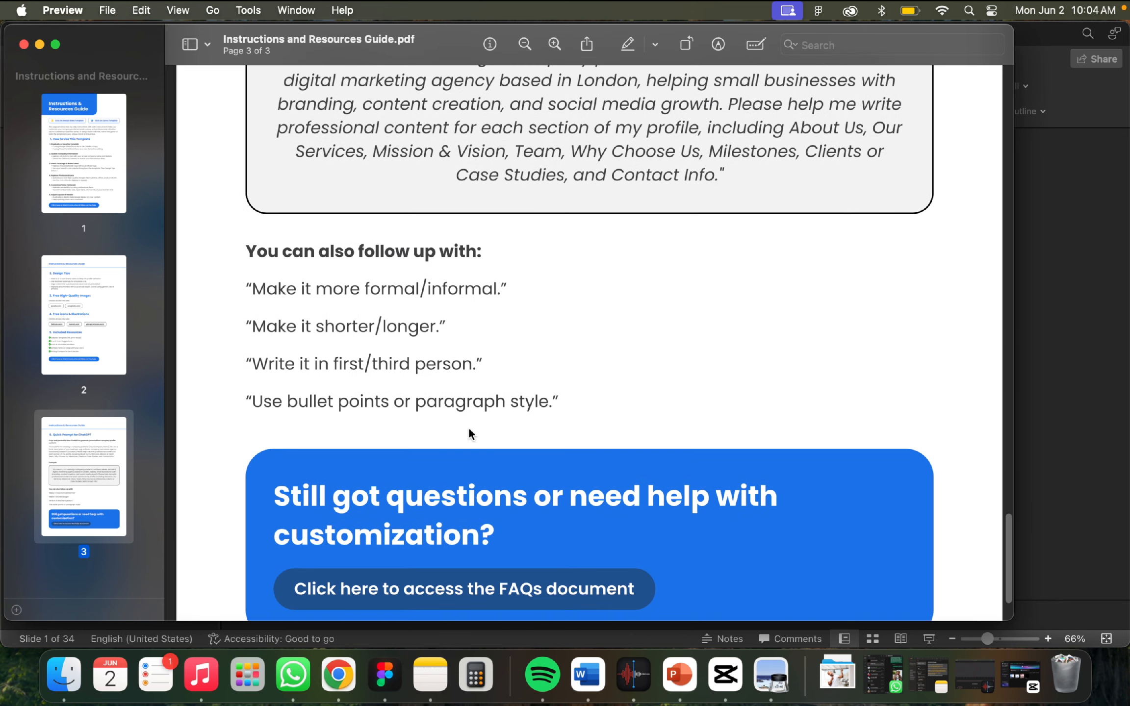
scroll(470, 433, down, 5)
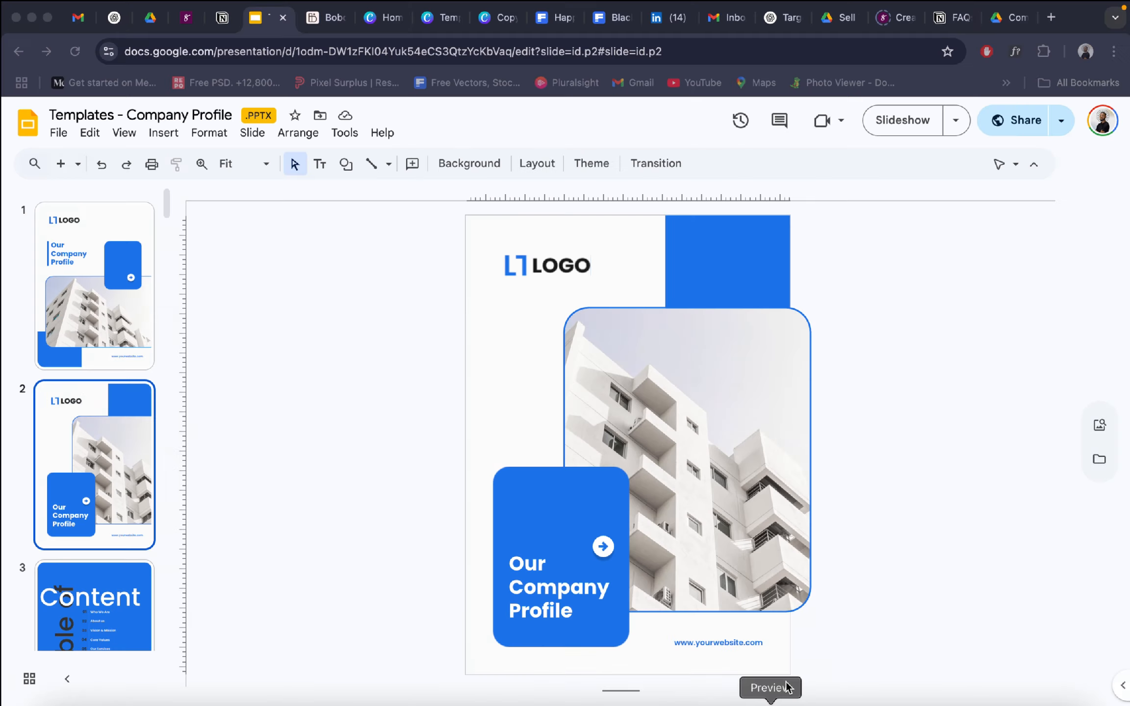
click(771, 675)
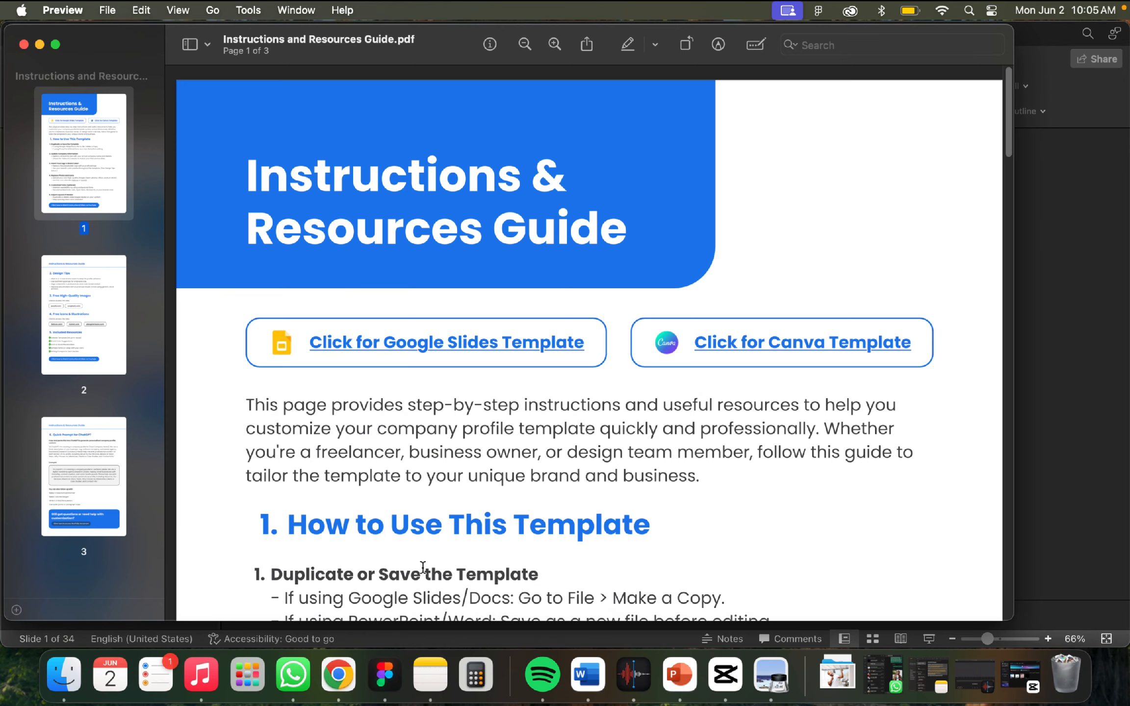
Switch to Chrome and look through the opening slides of the copied presentation, viewing the "Who We Are" and two-column "Table of Content" slides
click(339, 675)
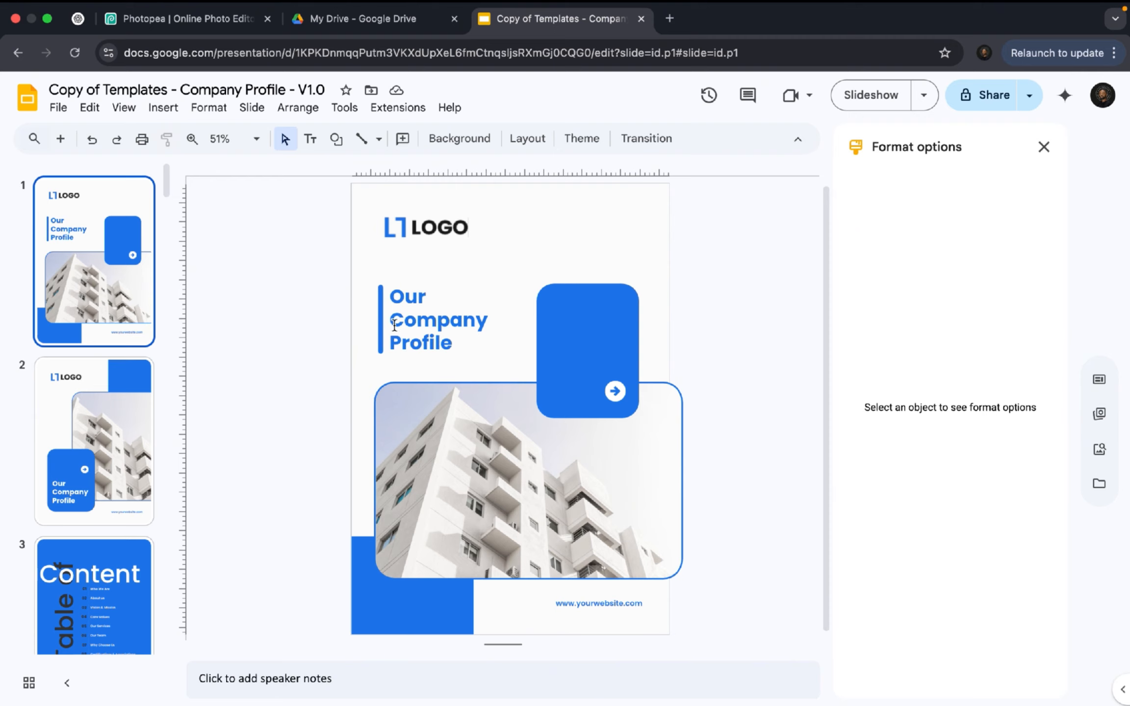
scroll(82, 549, down, 1)
scroll(82, 550, down, 3)
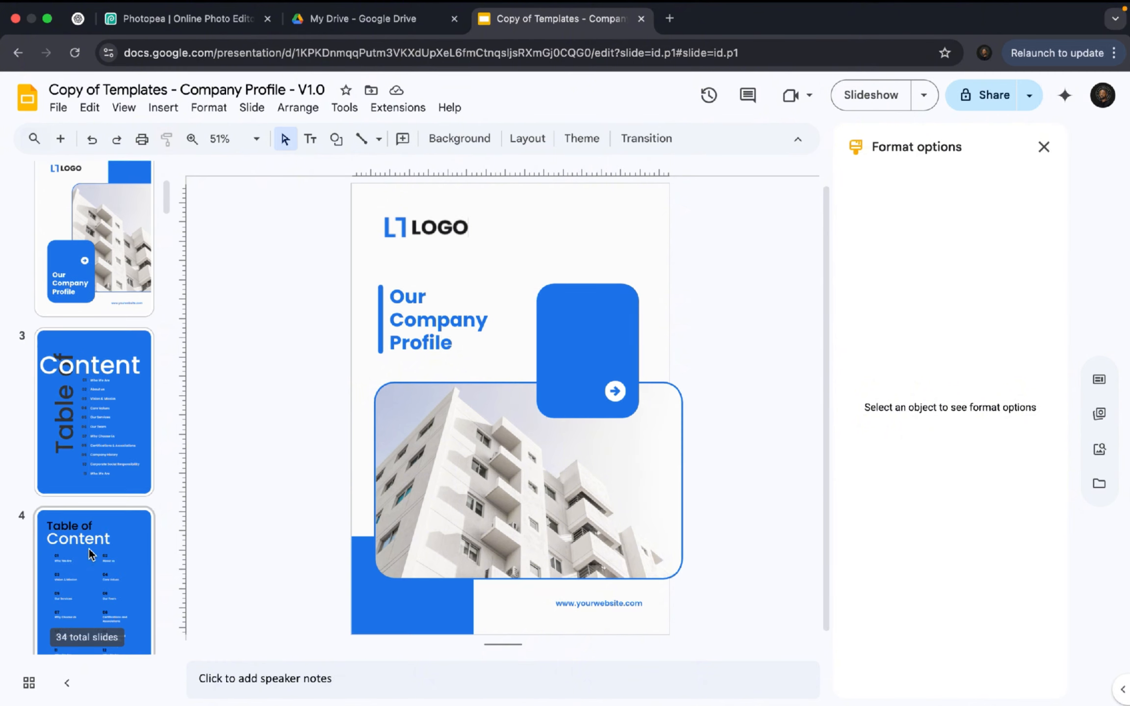
click(89, 550)
scroll(91, 553, down, 6)
click(100, 448)
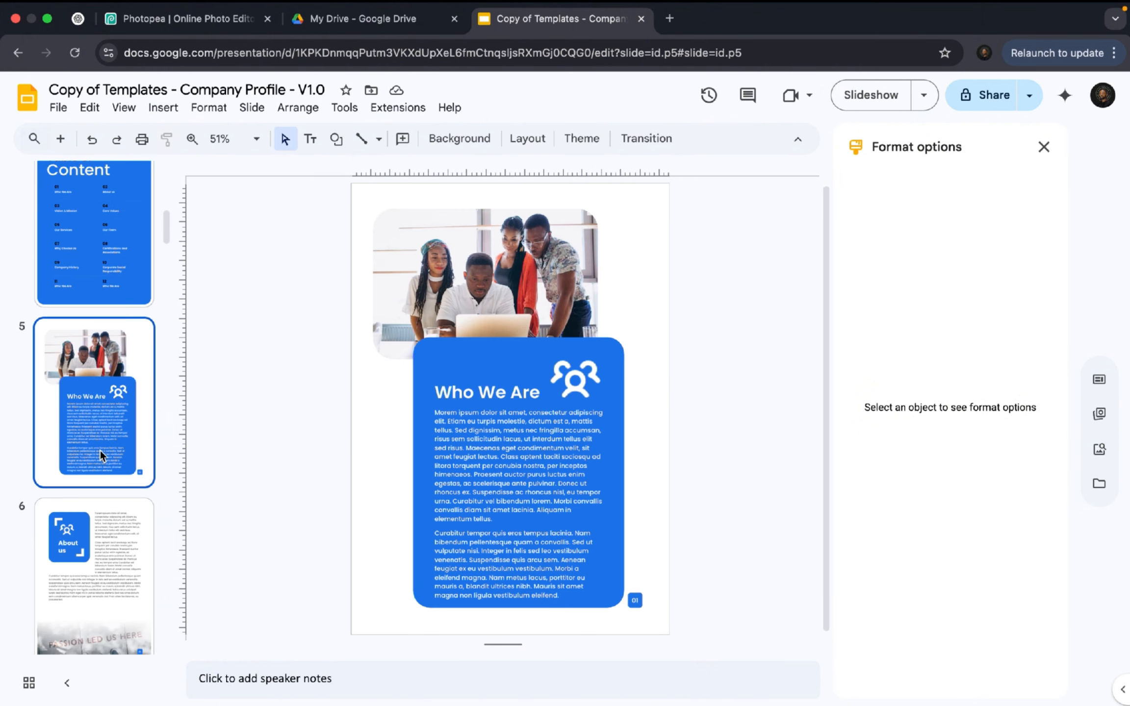
scroll(99, 449, up, 5)
scroll(99, 448, down, 3)
scroll(100, 453, up, 1)
click(90, 469)
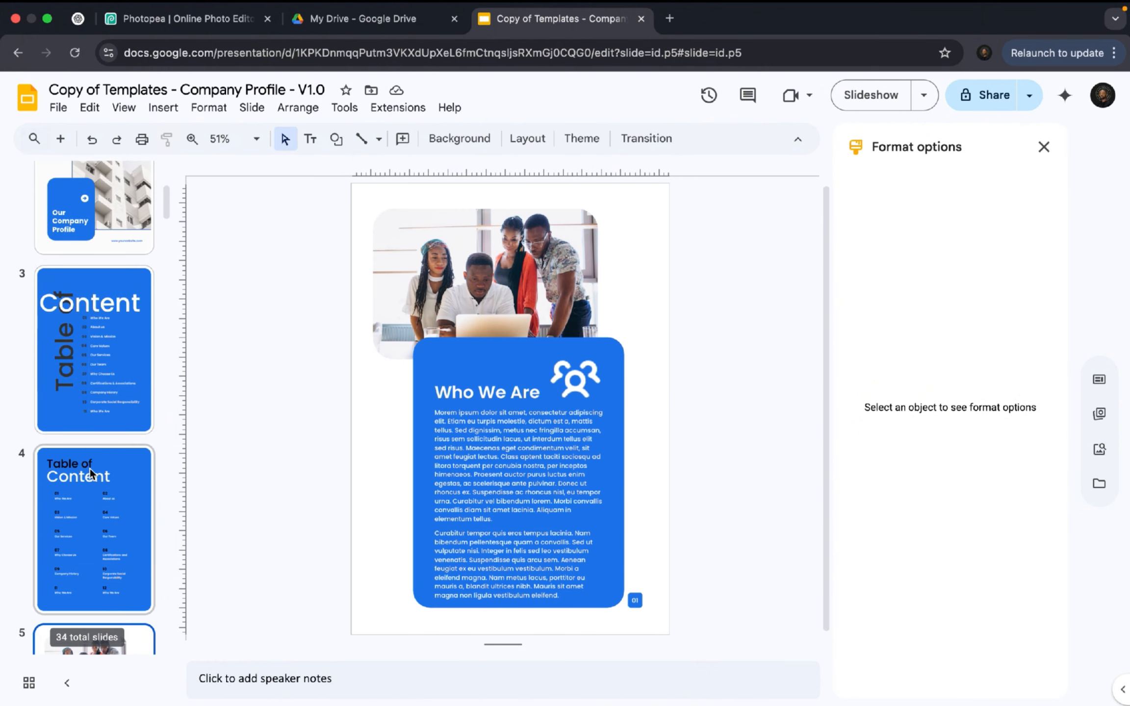
scroll(95, 397, up, 5)
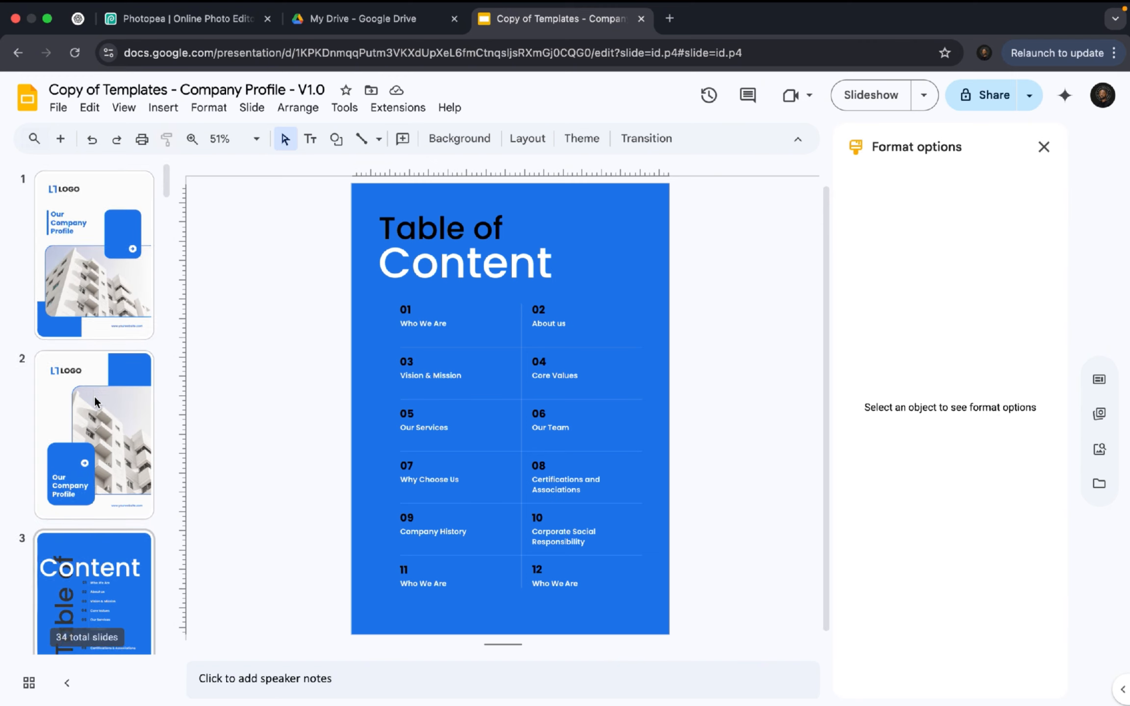
Compare the two cover designs on slides 1 and 2, and delete the slide 1 cover
click(105, 308)
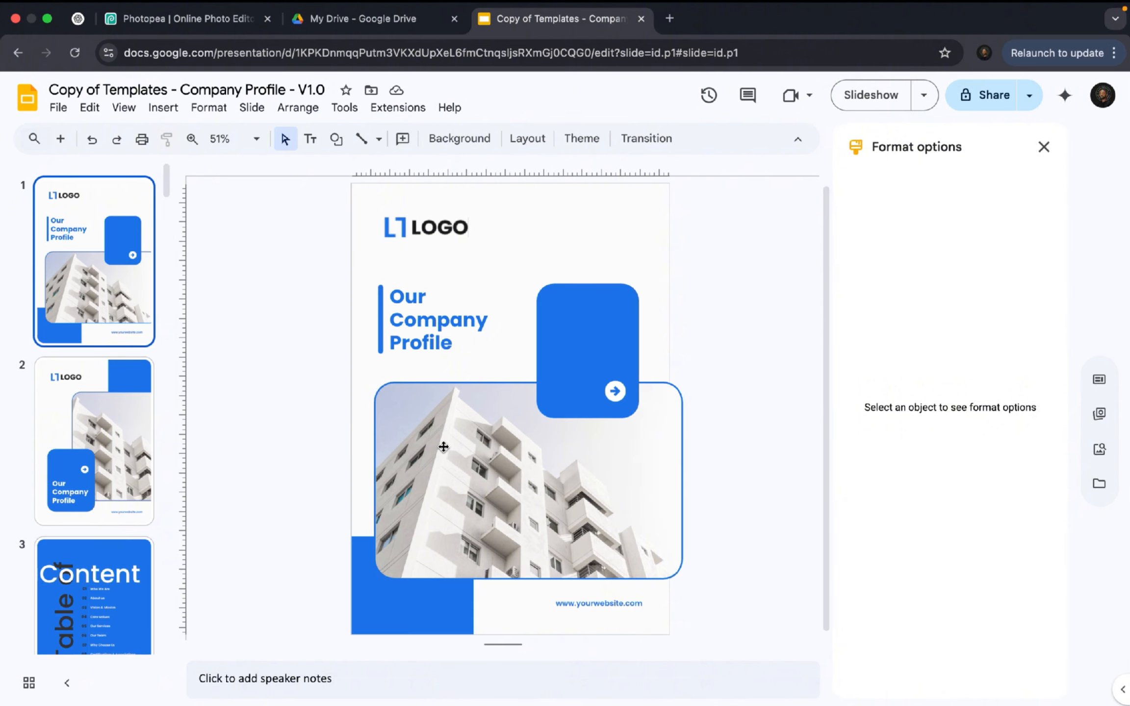
click(138, 422)
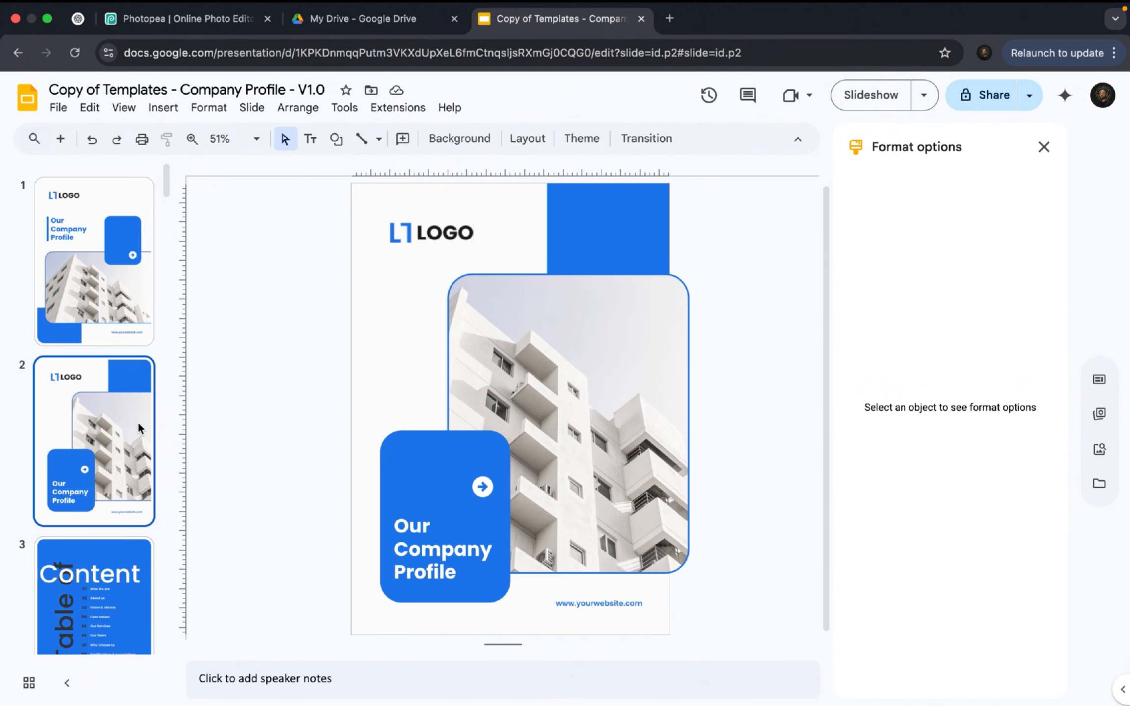
click(117, 305)
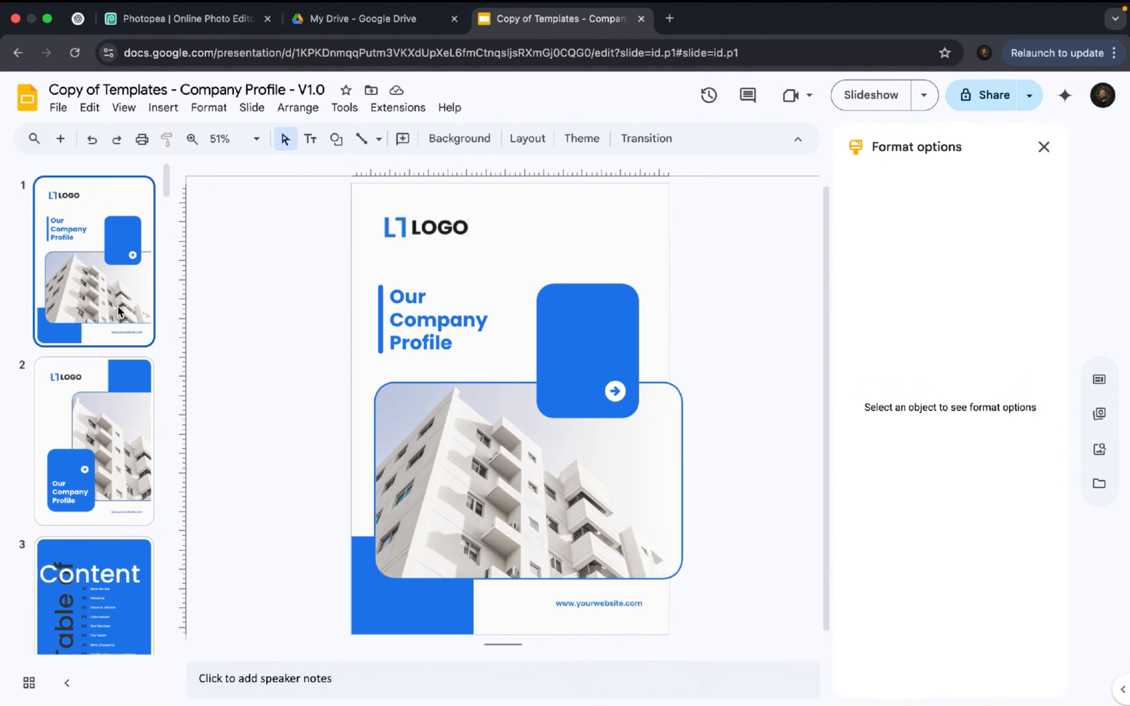
click(101, 422)
click(124, 305)
right_click(123, 305)
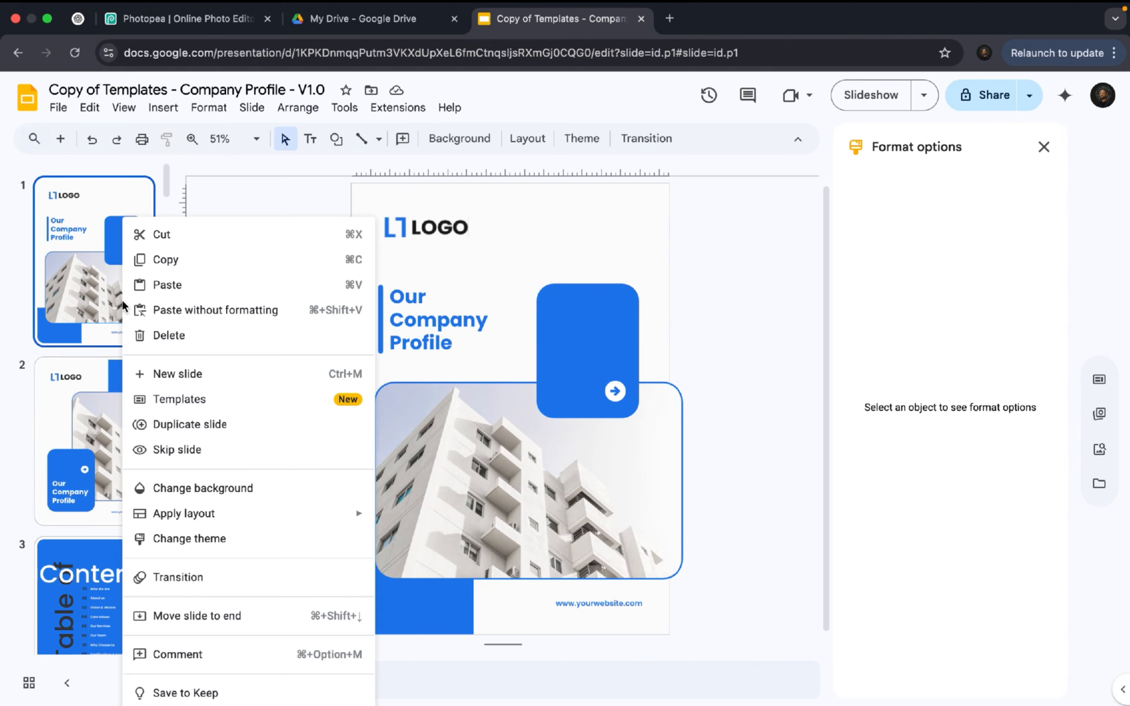
click(169, 336)
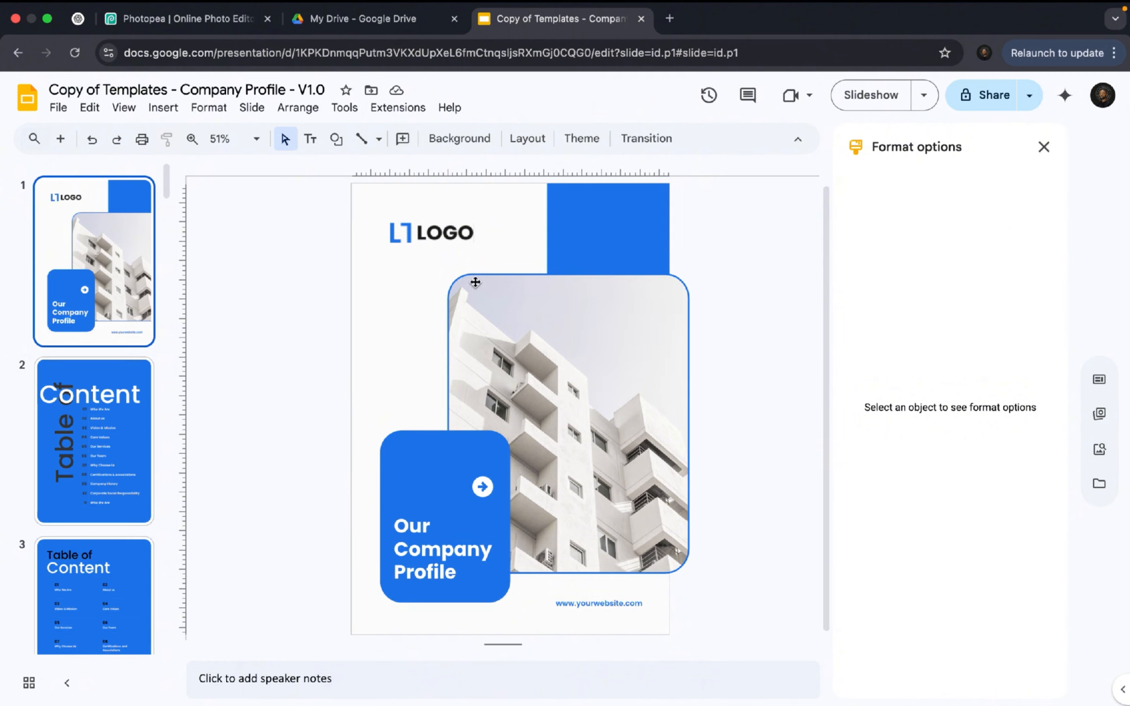
Replace the placeholder logo on the remaining cover slide with Aether Logo.png uploaded from the Resources folder on the computer
click(449, 231)
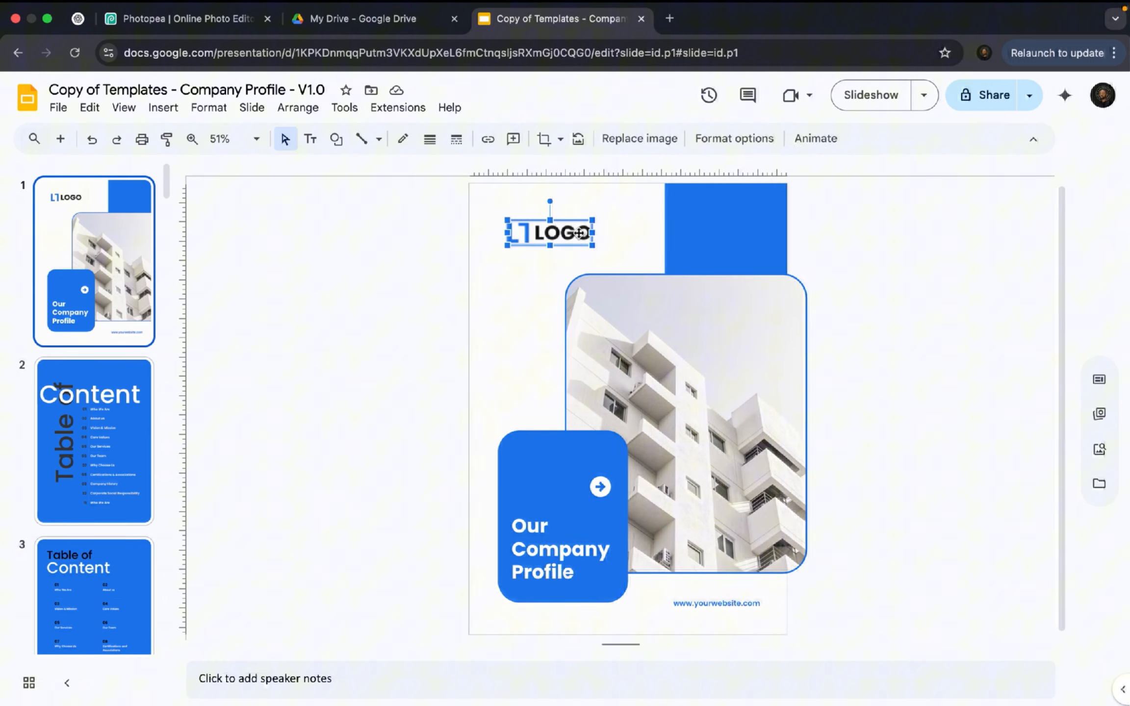
right_click(578, 231)
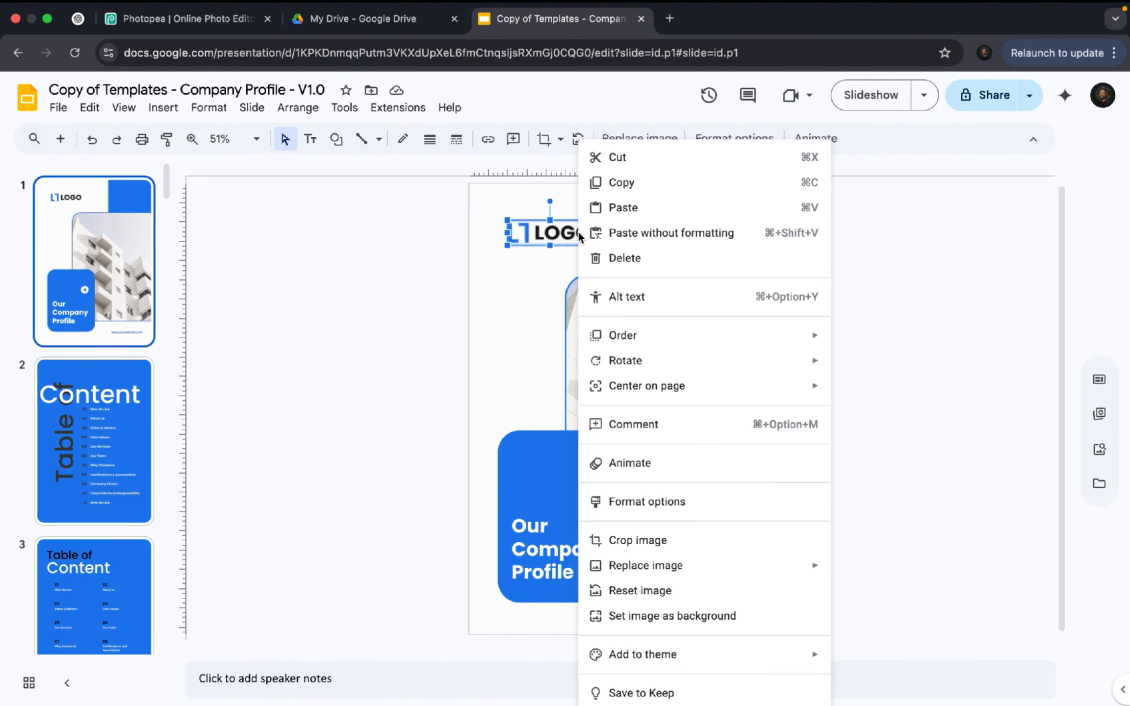
mouse_move(721, 572)
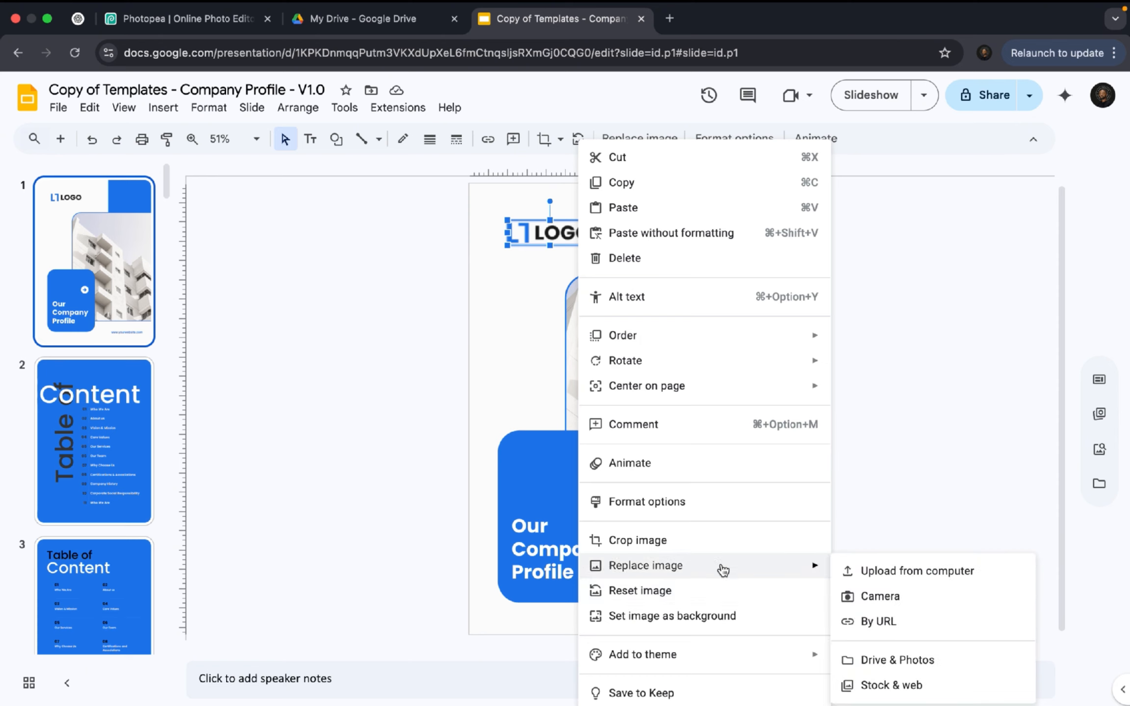
click(872, 572)
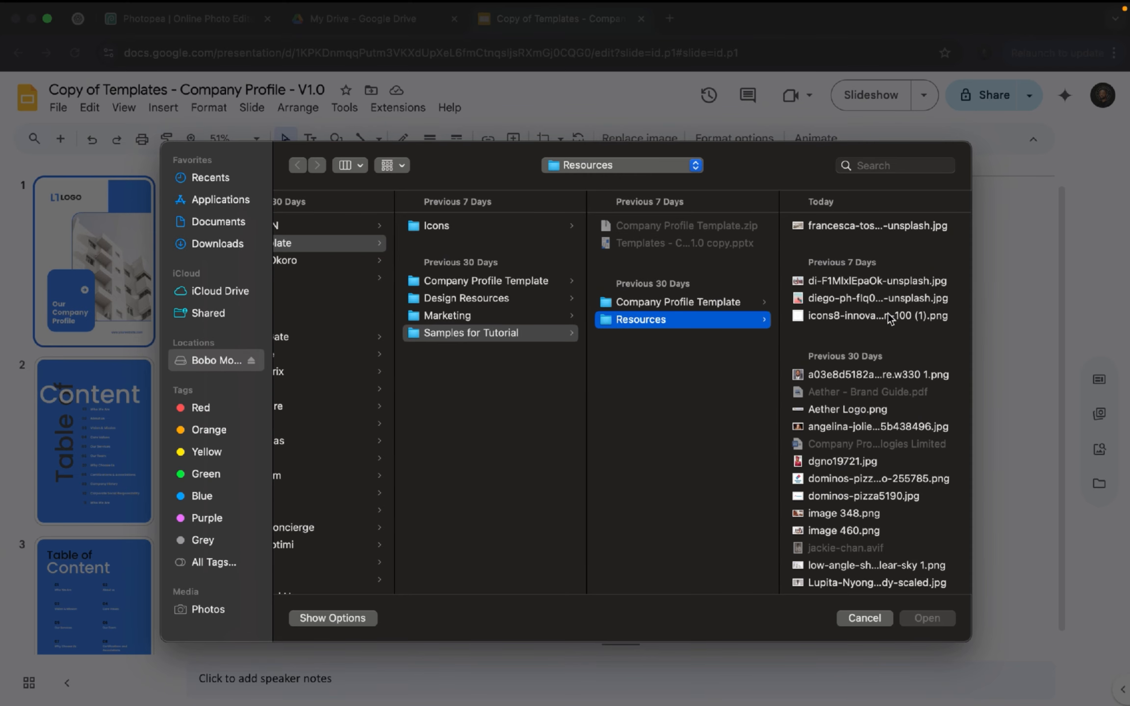
click(854, 413)
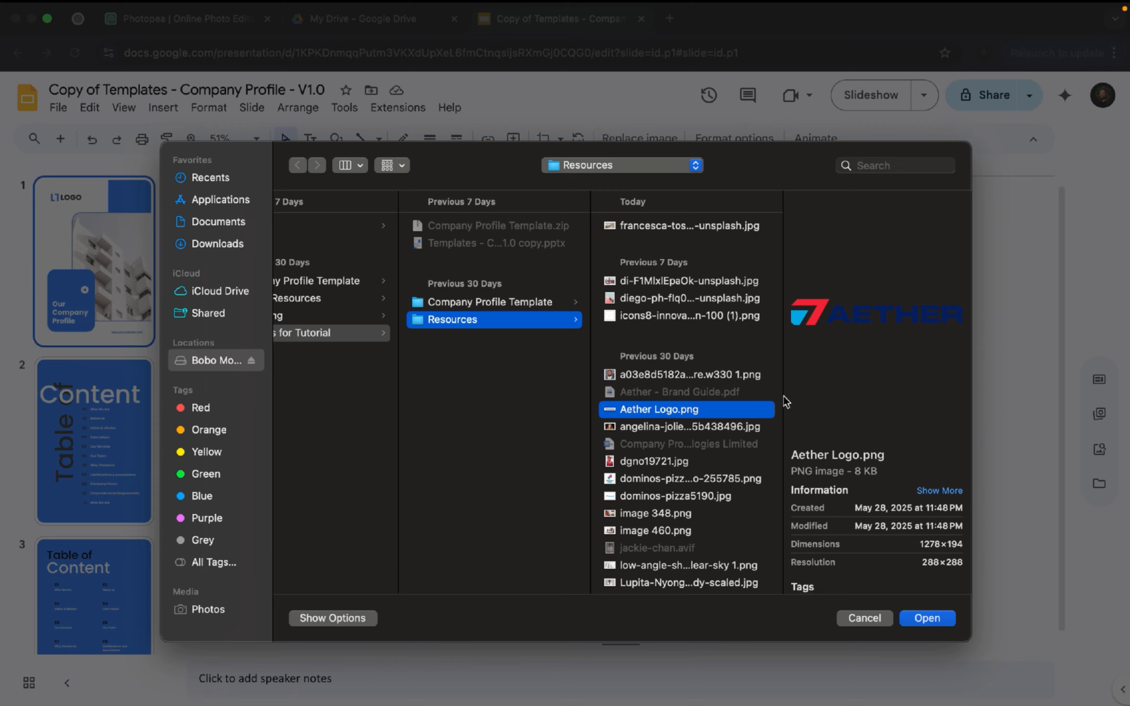
click(914, 621)
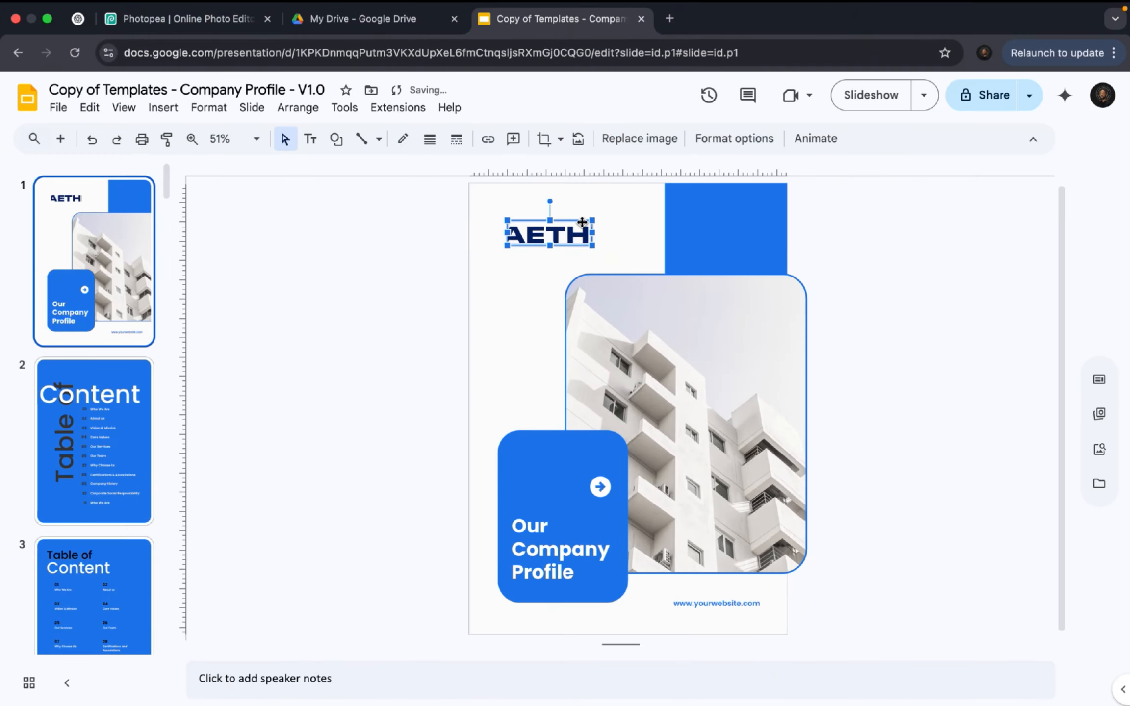
Scale down the Aether logo within its crop frame, extend the crop on both sides to include the whole logo, and reselect the logo
click(634, 241)
double_click(559, 234)
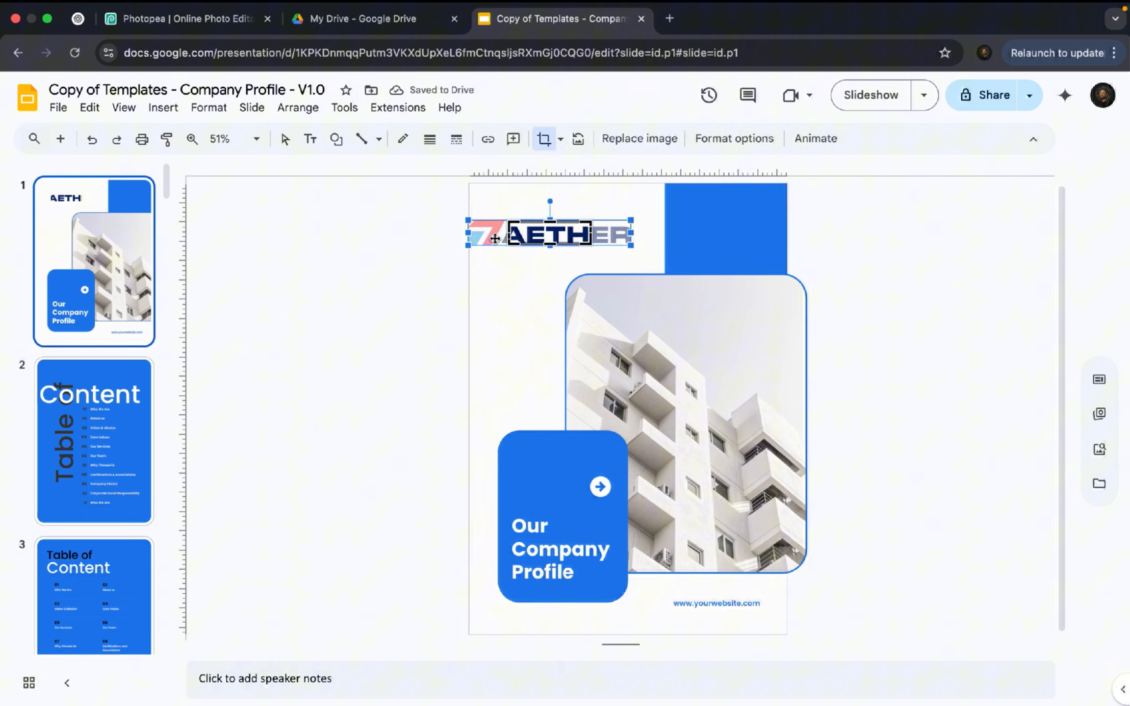
click(533, 272)
double_click(547, 232)
drag(468, 221, 504, 226)
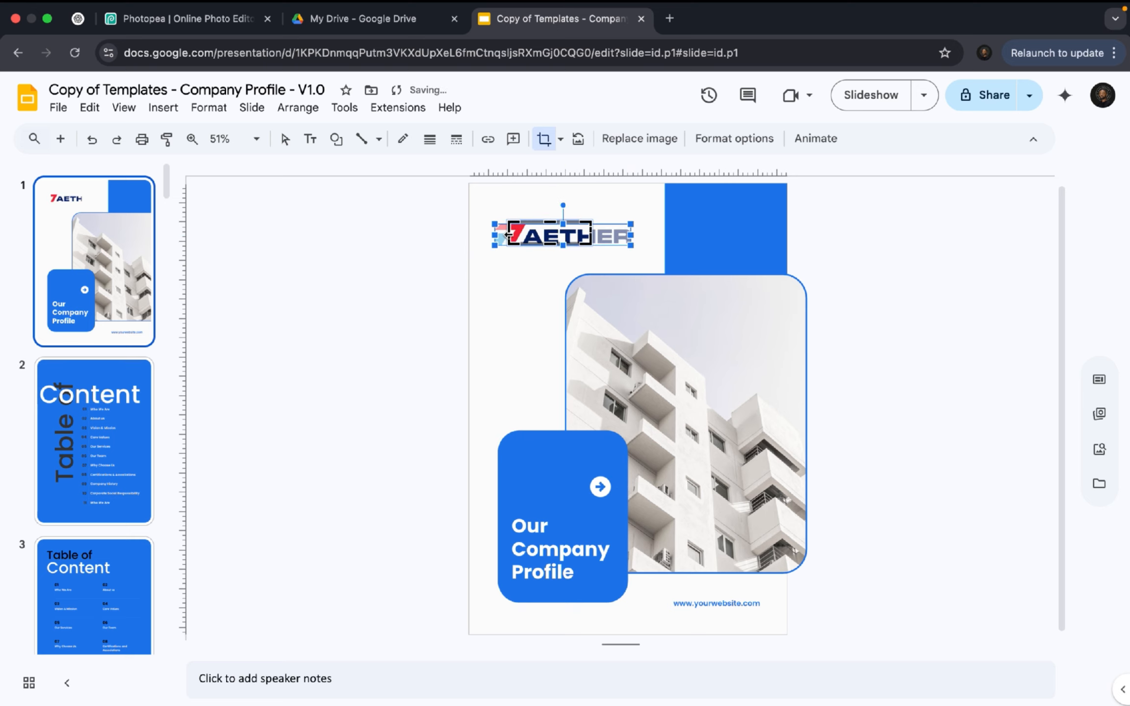
drag(508, 235, 493, 237)
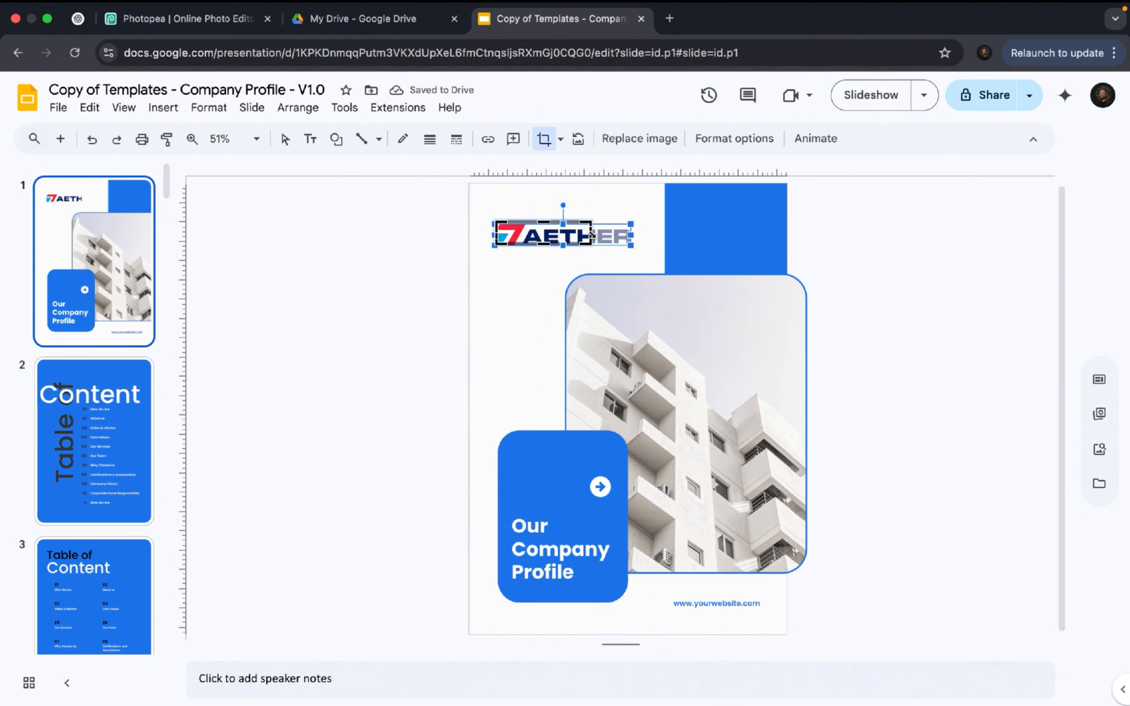
drag(592, 233, 633, 236)
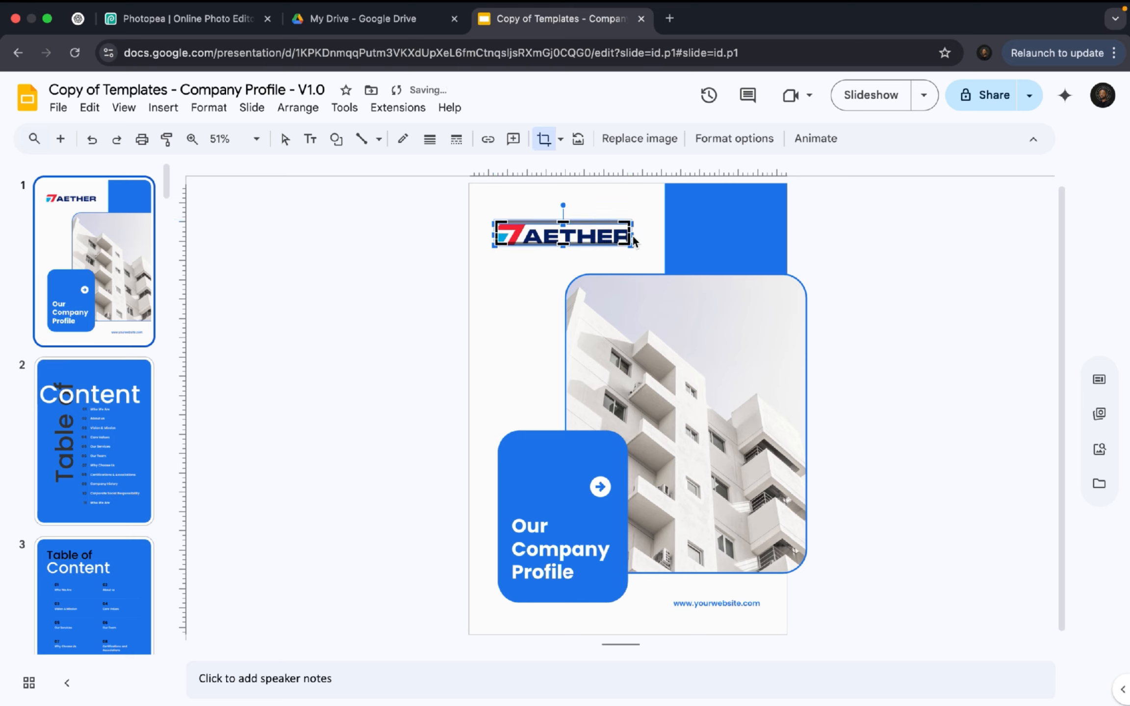
click(554, 264)
click(554, 264)
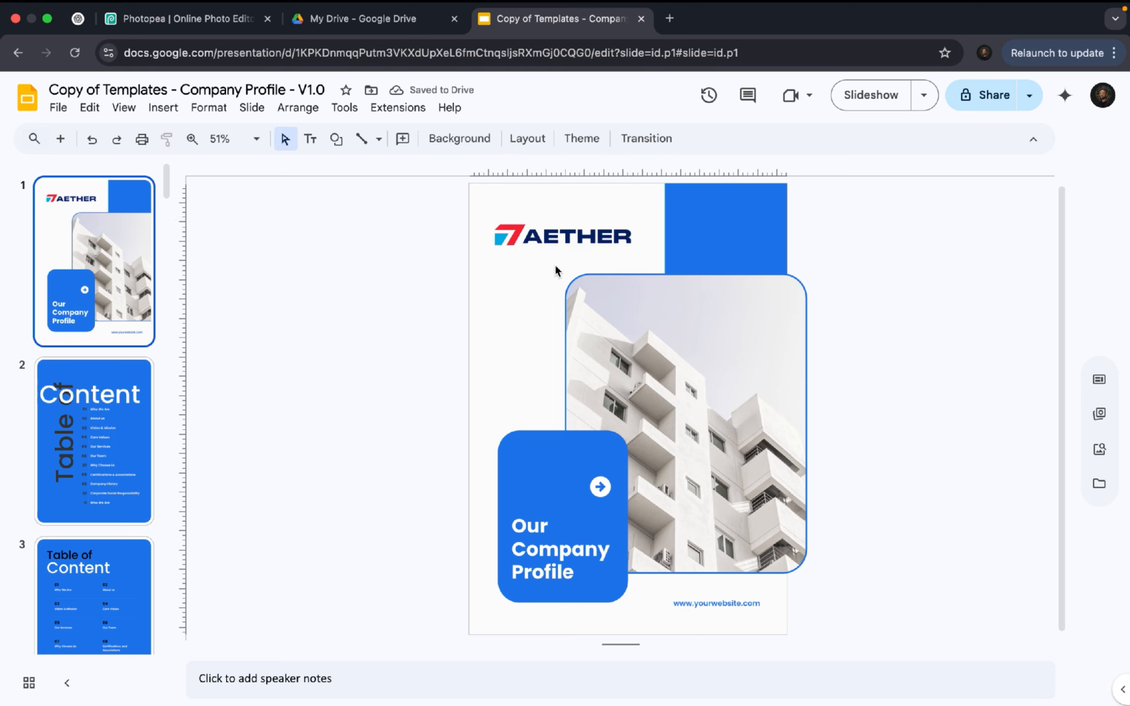
click(595, 221)
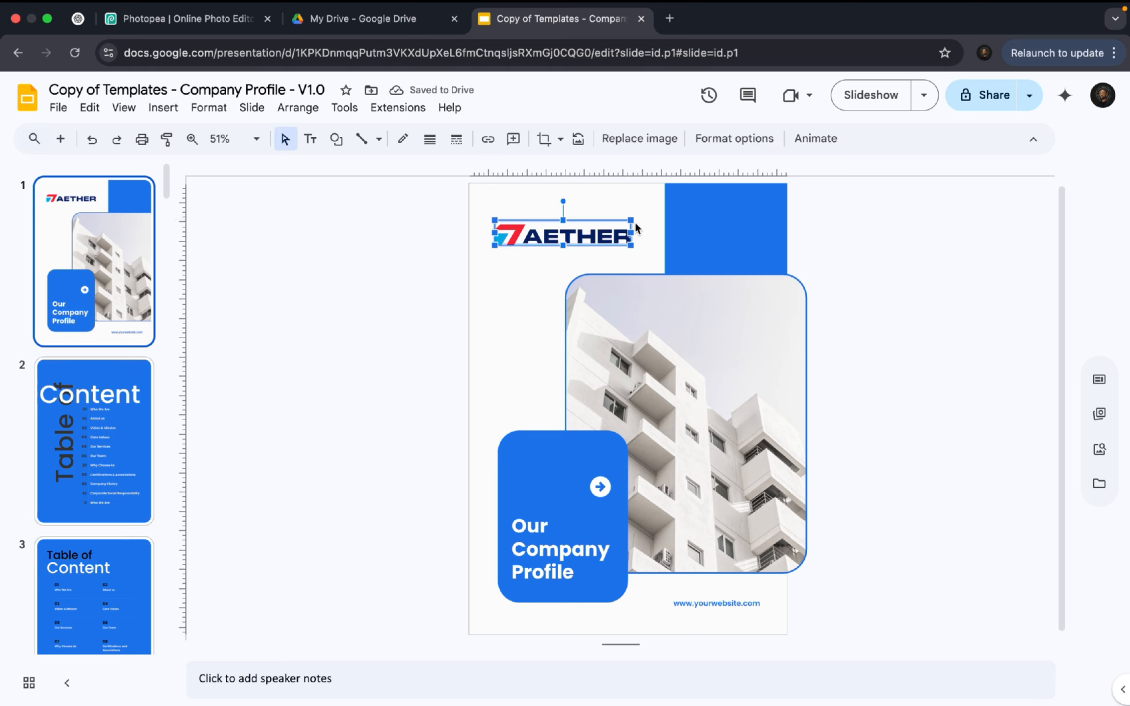
Shrink the Aether logo on the cover proportionally to about two-thirds of its width, keeping its lower-left corner in place
drag(631, 221, 584, 226)
click(621, 232)
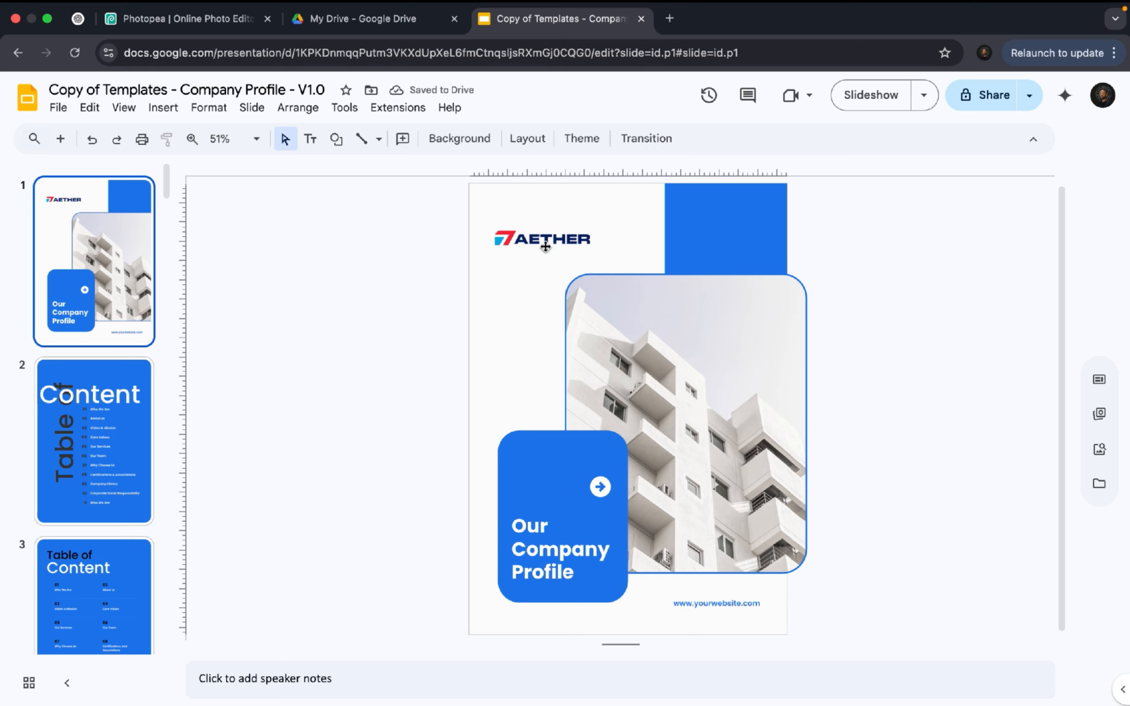
click(690, 237)
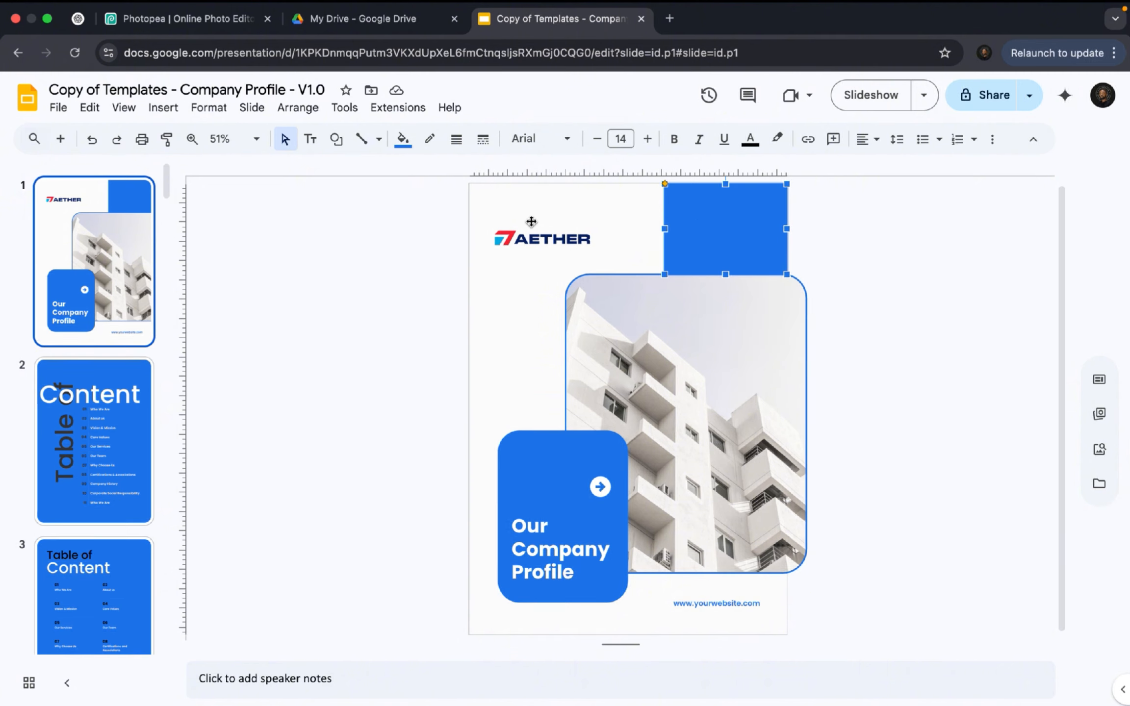
click(412, 143)
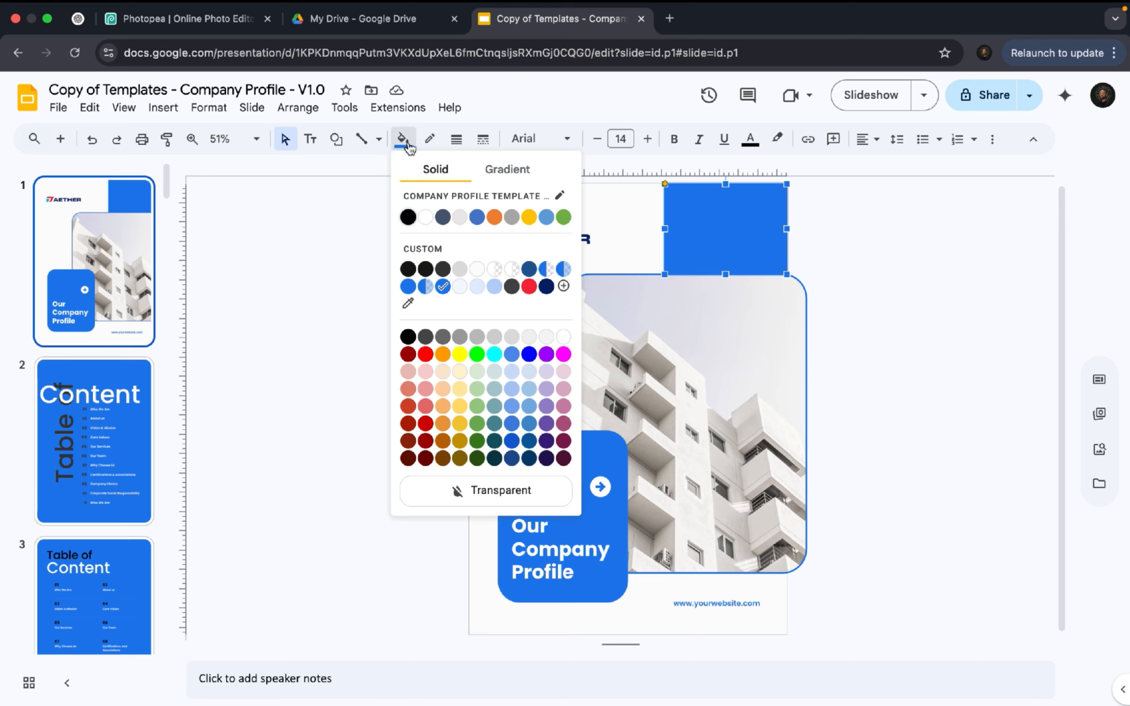
click(600, 227)
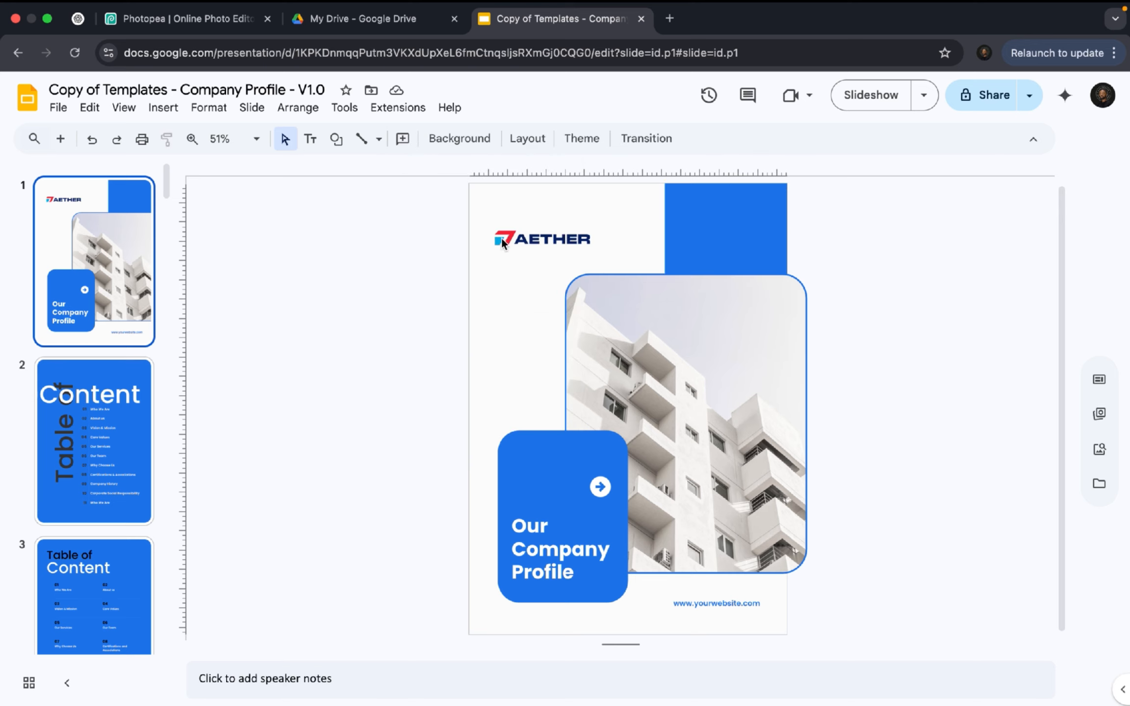
Fill the blue rectangle at the cover's upper-right corner with the red sampled from the Aether logo
click(765, 245)
click(402, 141)
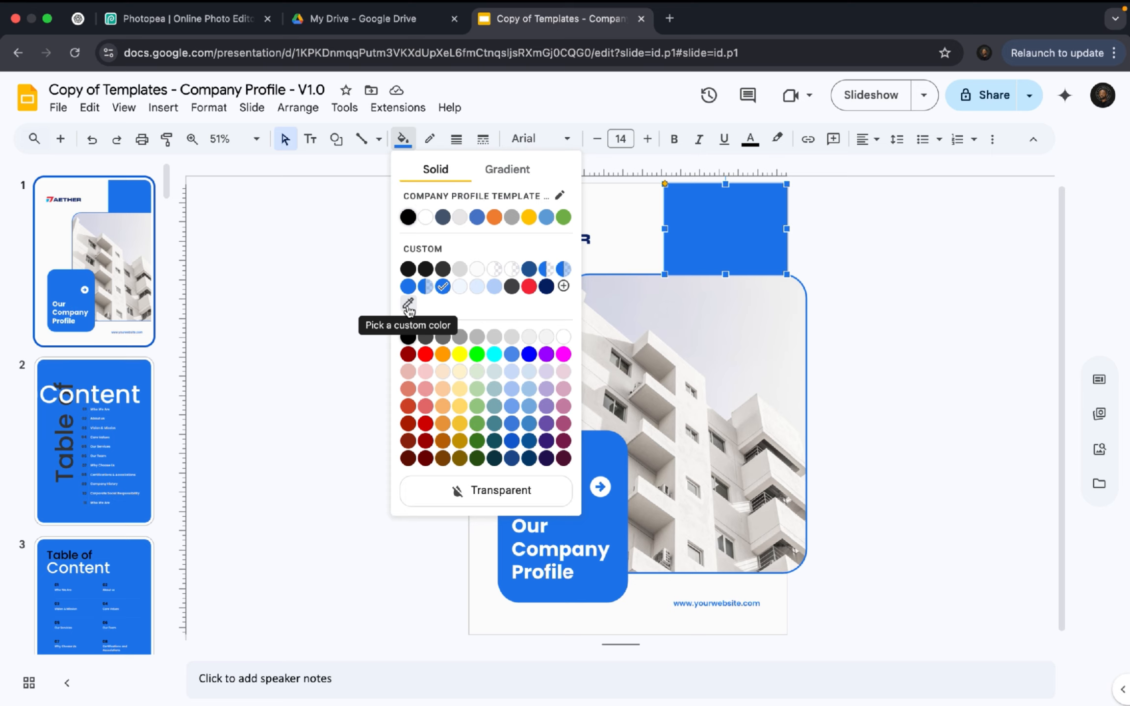
click(408, 306)
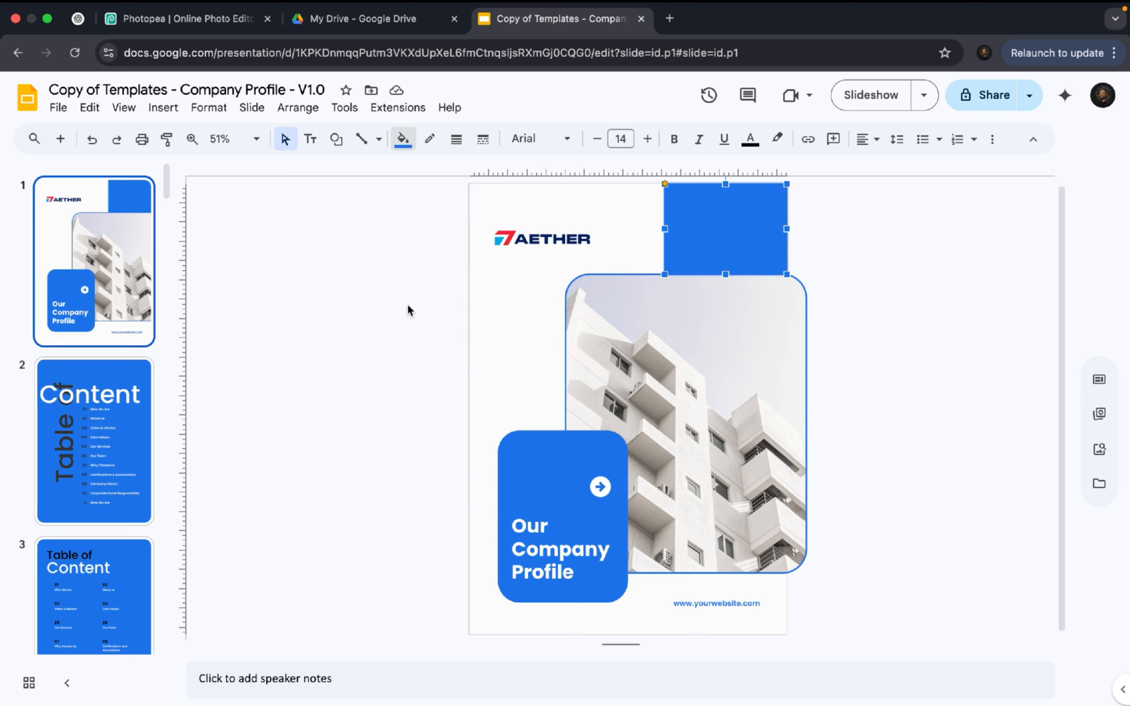
click(511, 233)
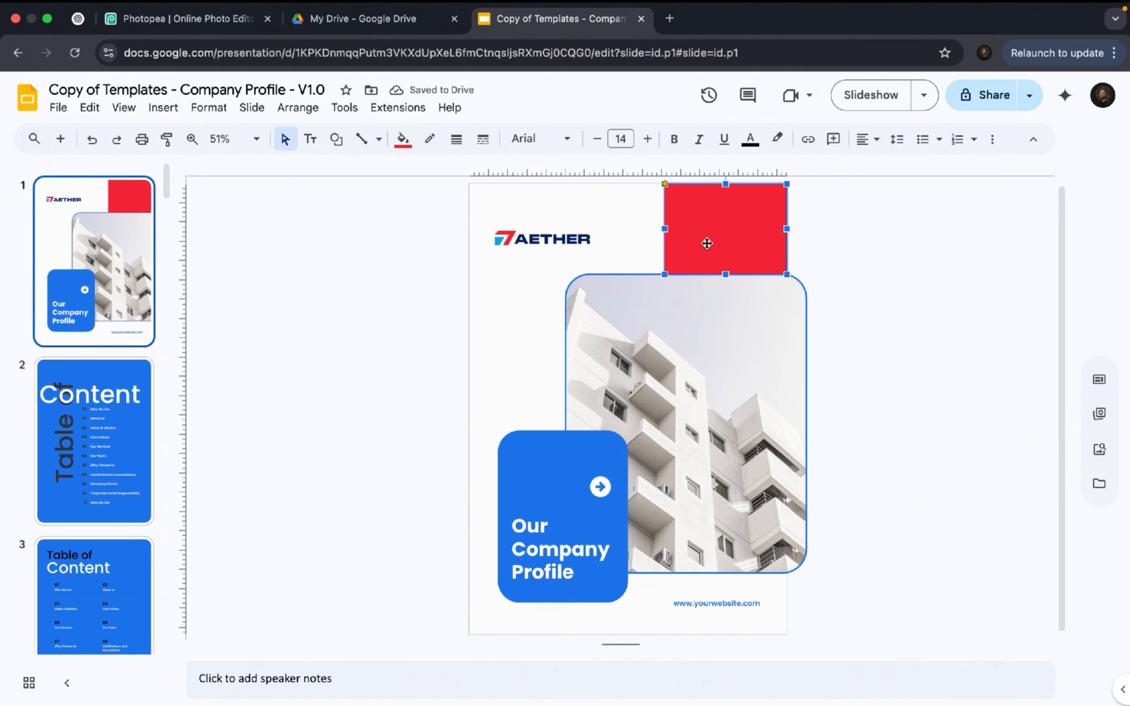
Fill the rounded "Our Company Profile" box on the cover with the custom red #f32434
click(542, 473)
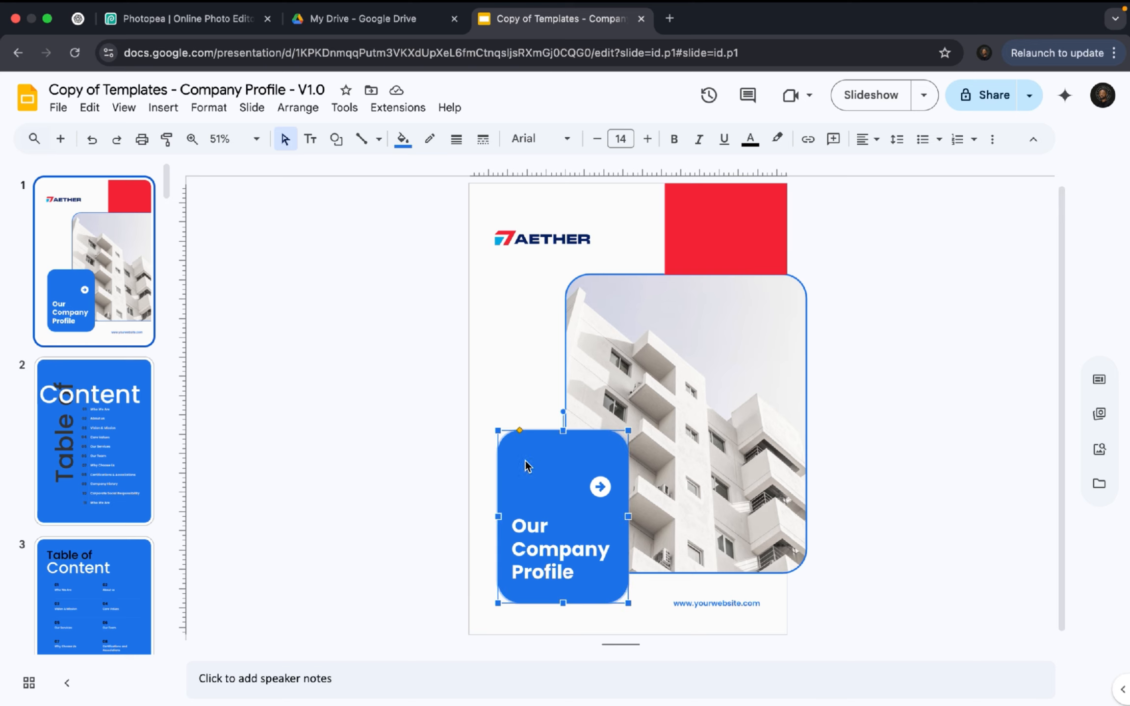
click(403, 139)
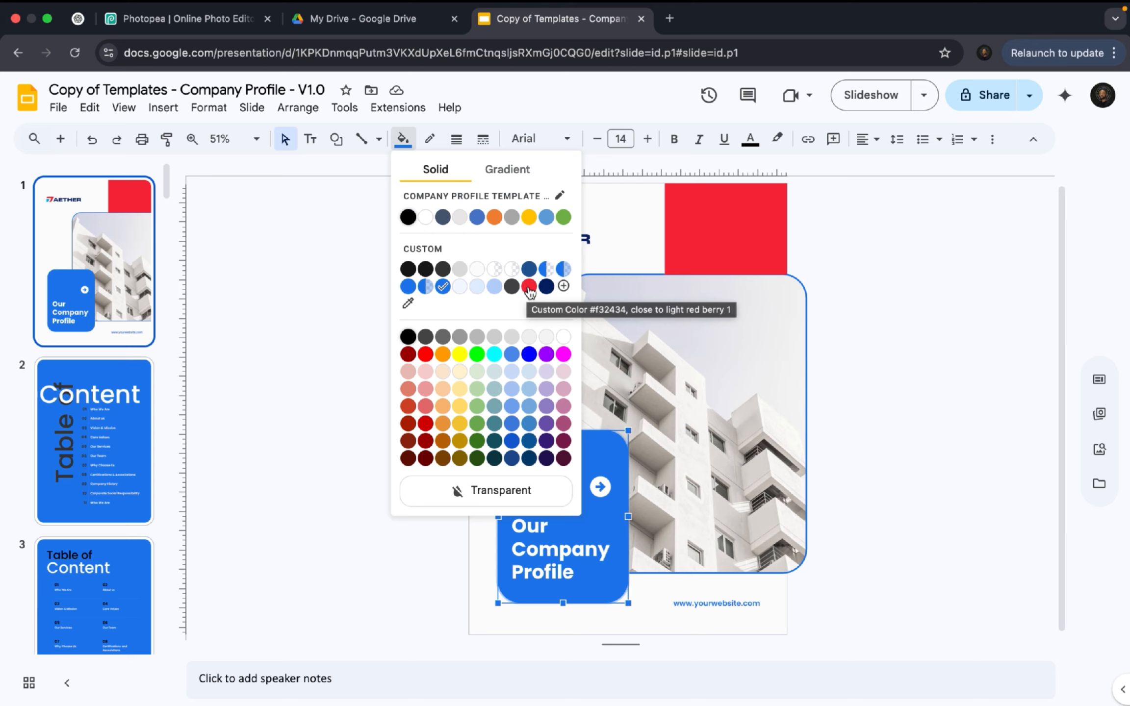
click(529, 287)
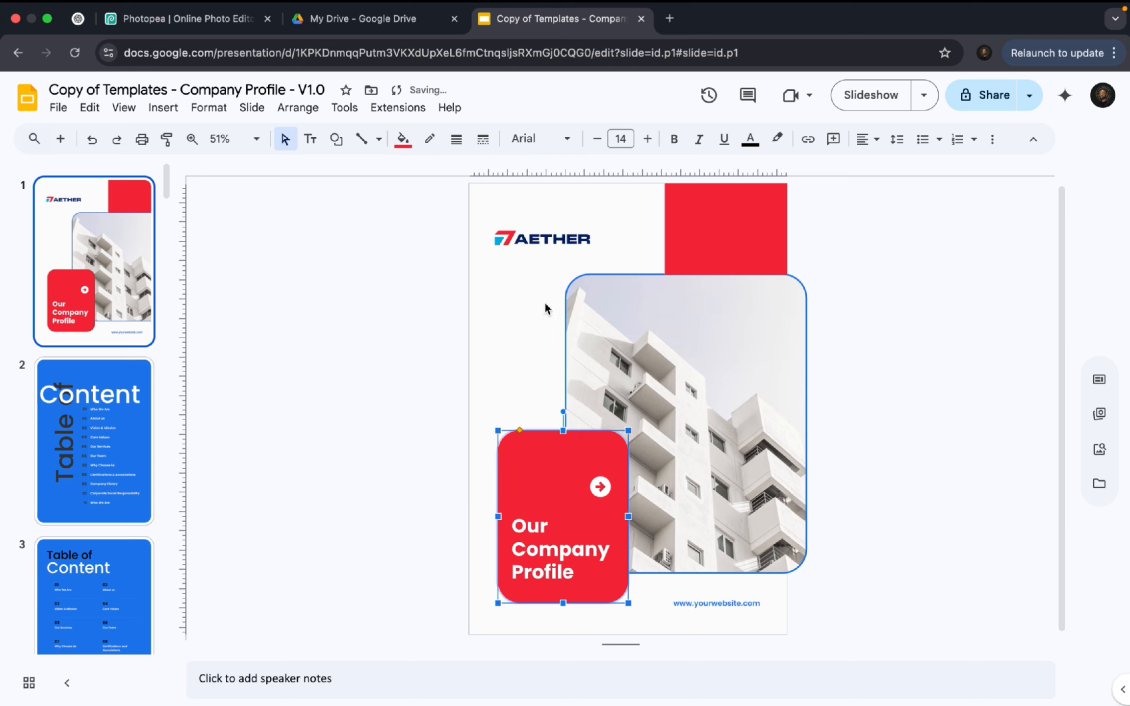
click(492, 341)
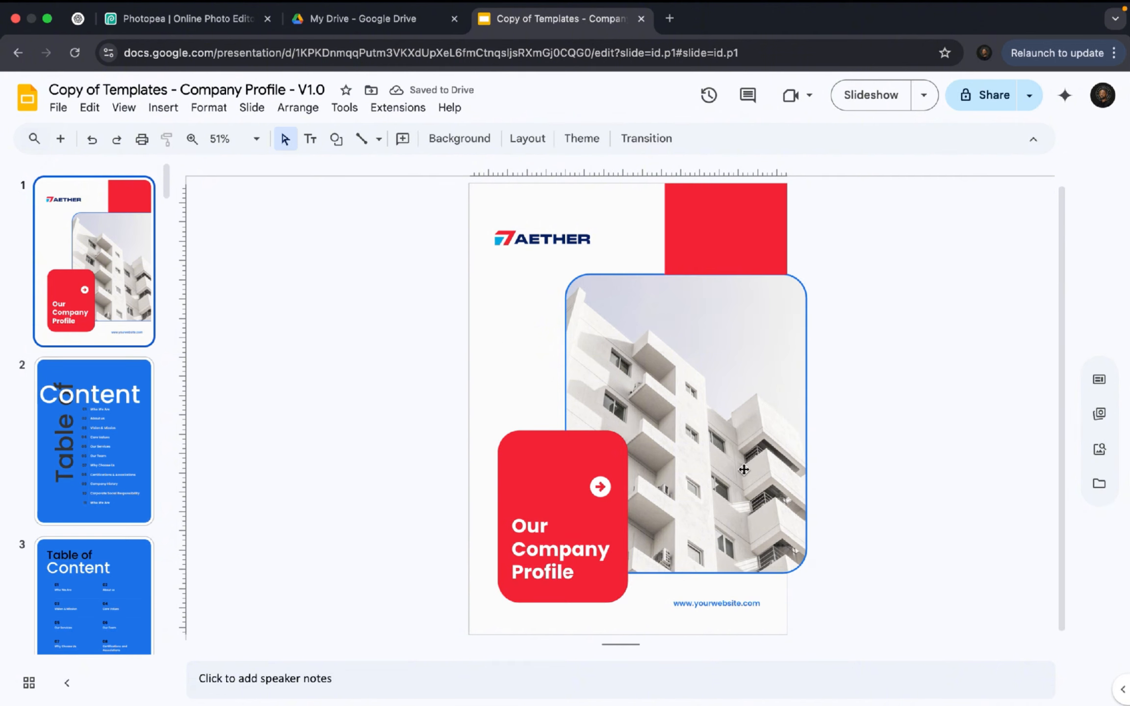
Change the border color of the cover's building photo to the custom logo red
click(633, 339)
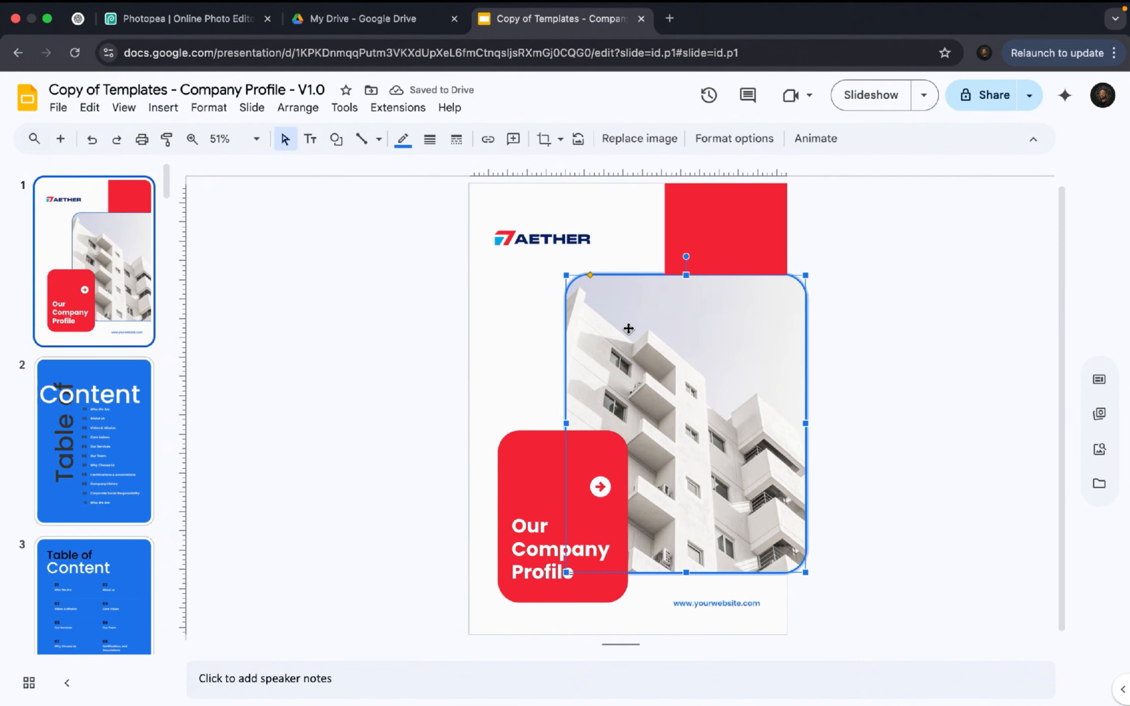
click(403, 139)
click(530, 257)
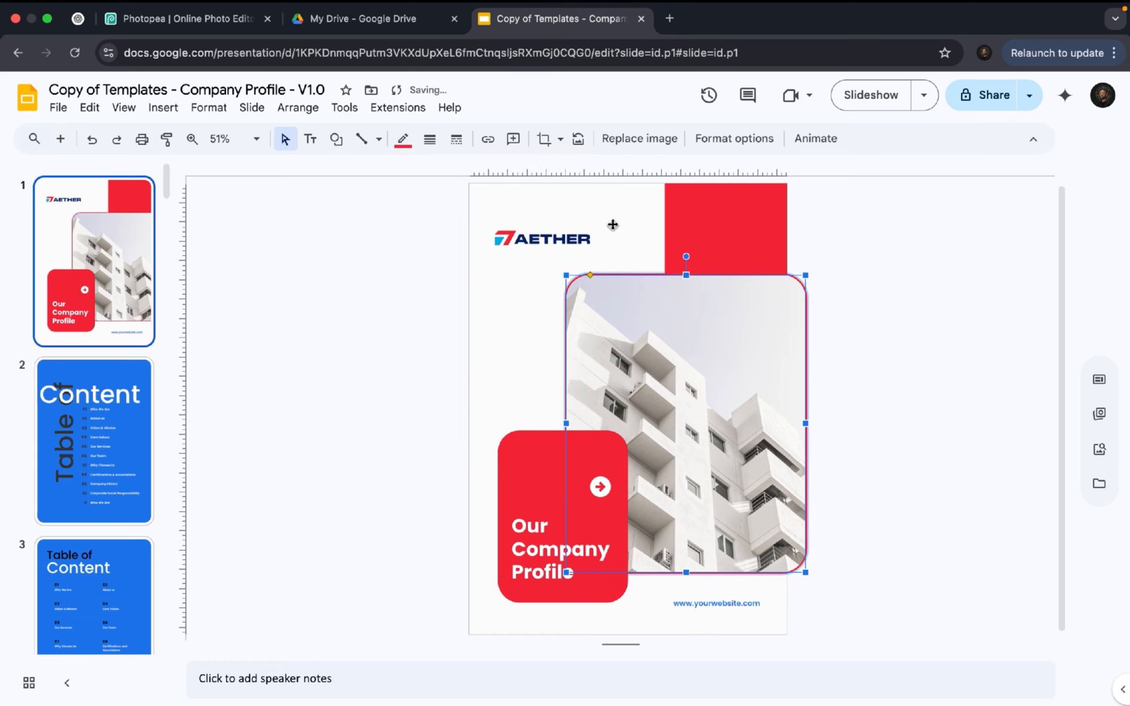
click(628, 220)
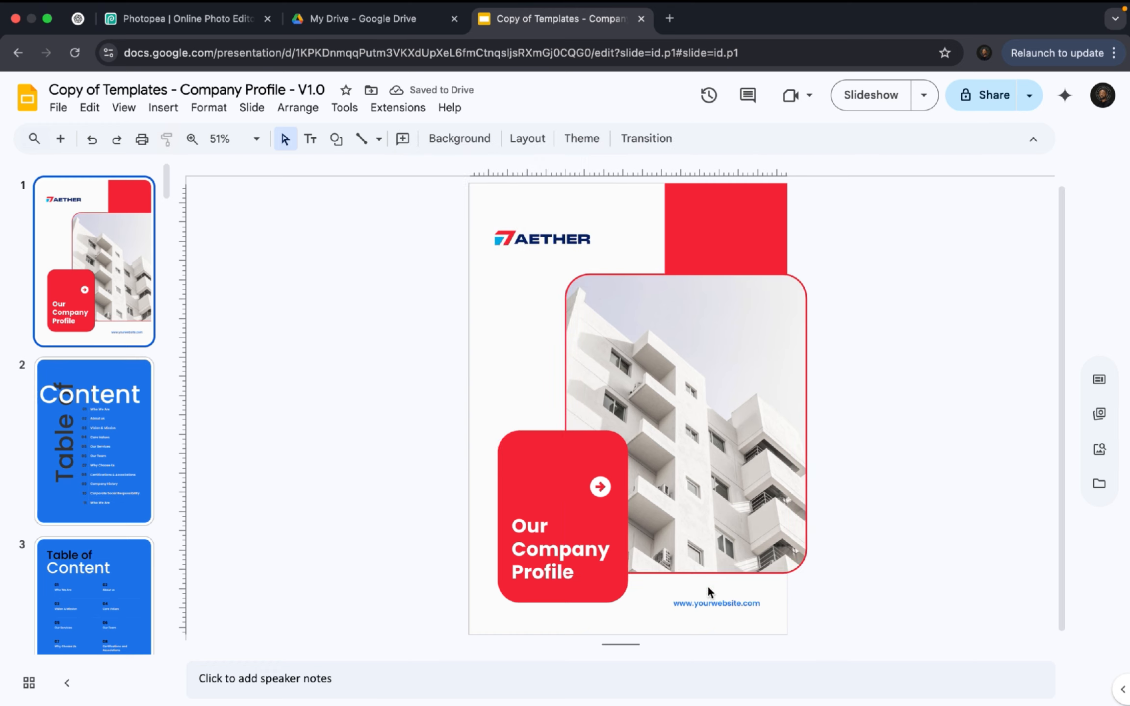
click(704, 601)
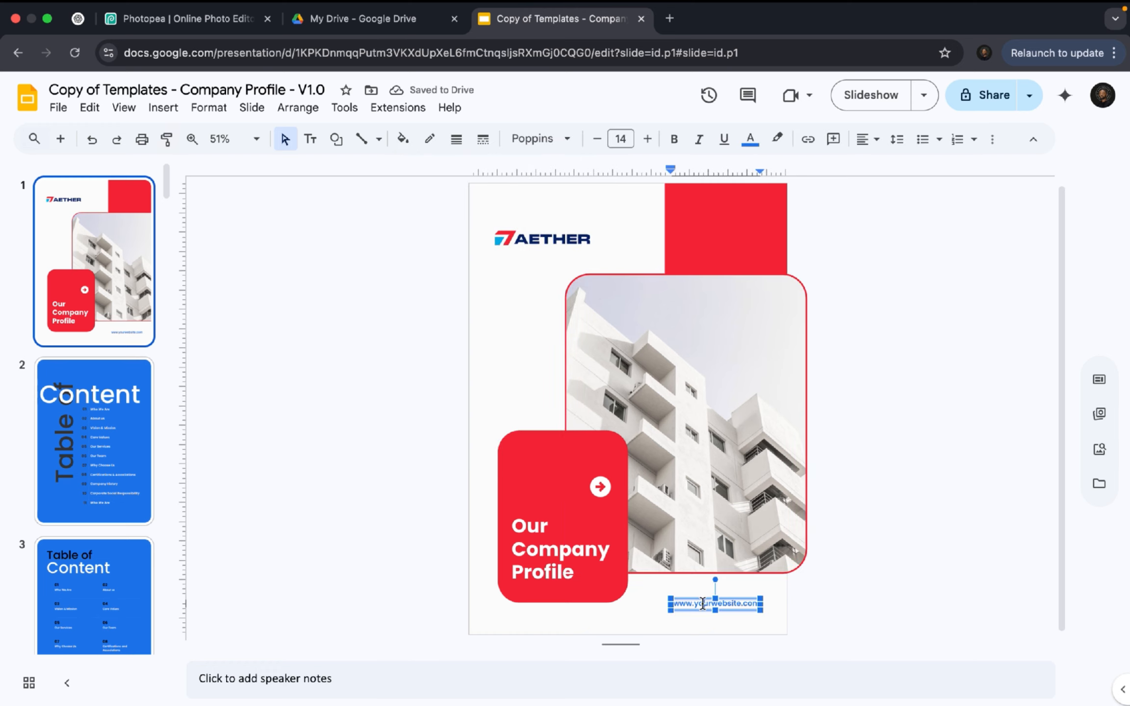
click(731, 600)
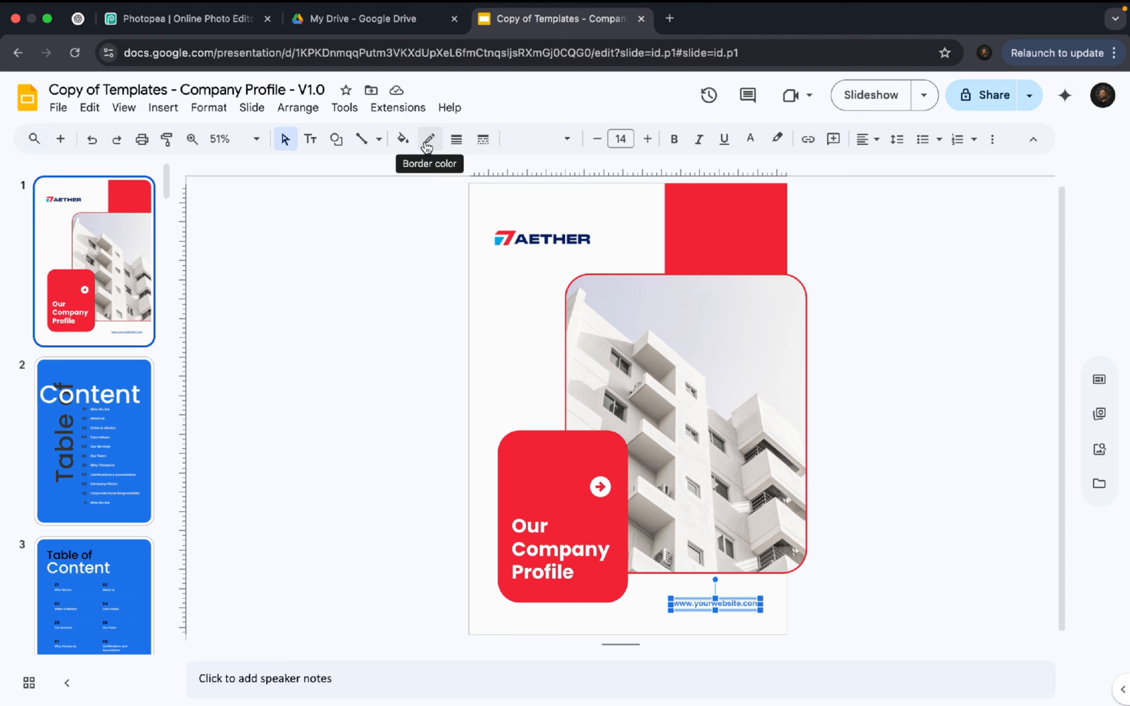
click(752, 142)
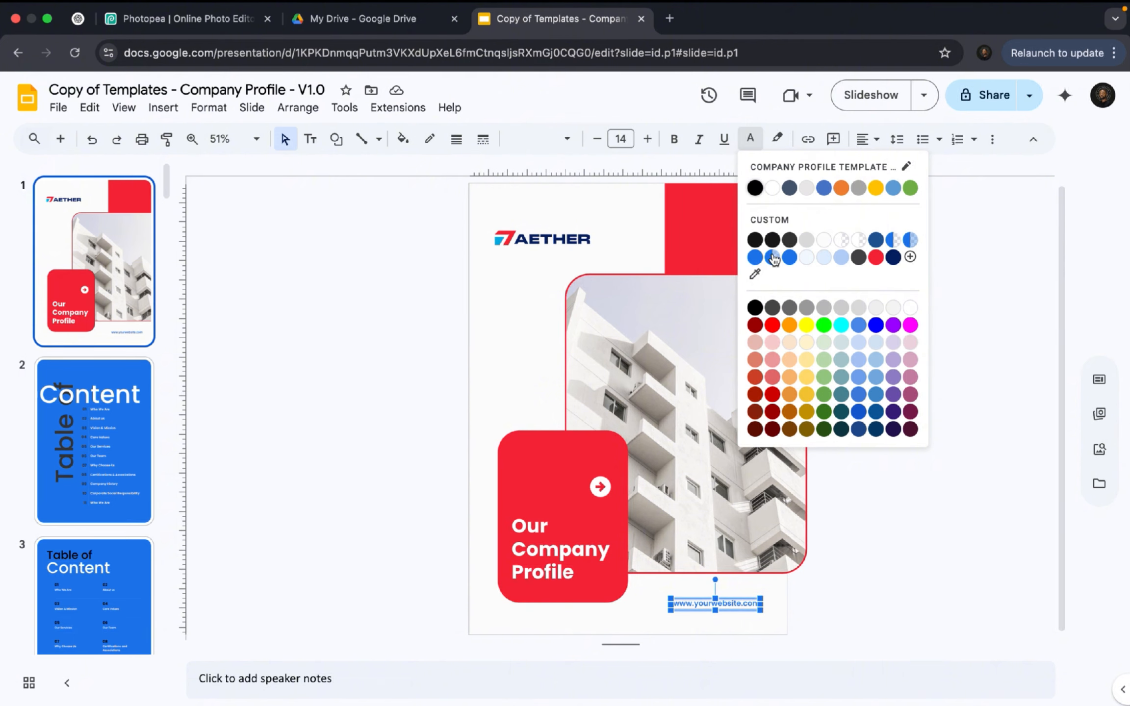
click(755, 275)
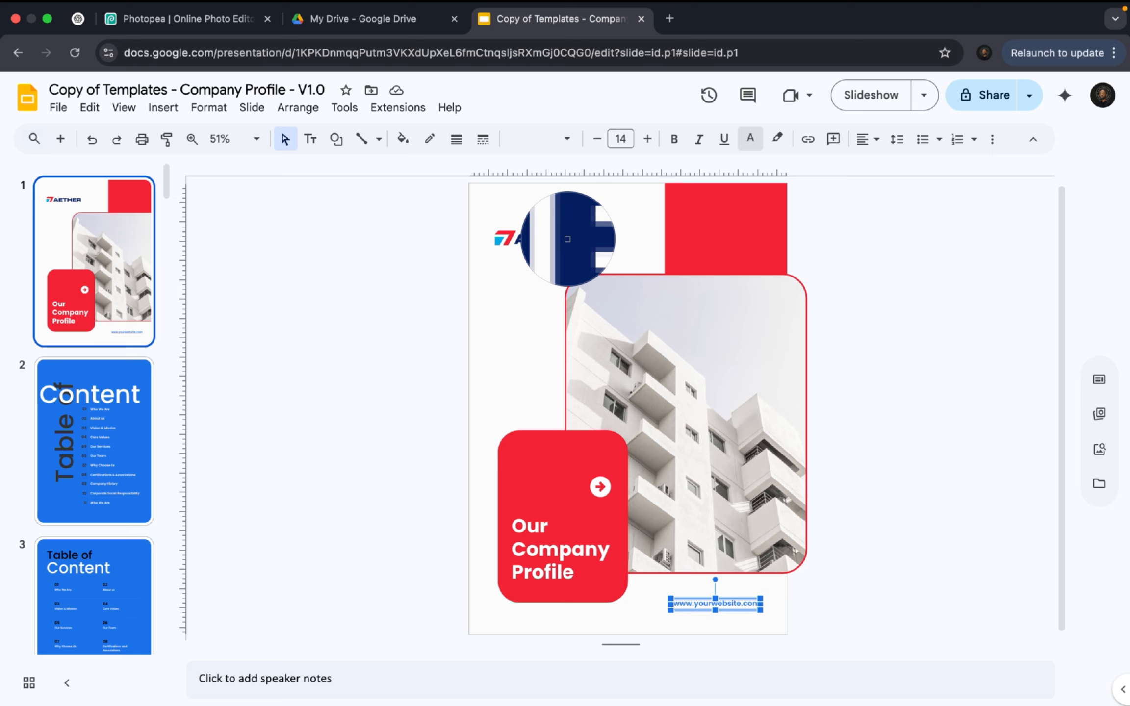
click(568, 239)
click(948, 502)
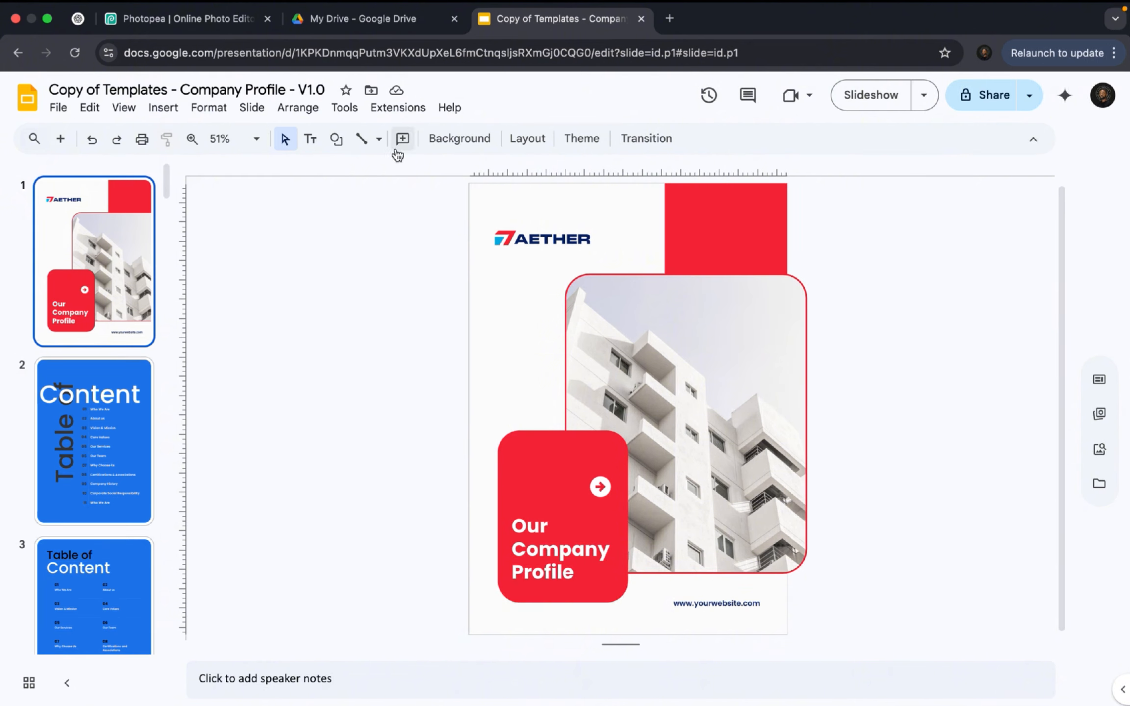
Compare the two "Table of Content" designs on slides 2 and 3, and delete the slide 2 version with the vertical title
click(96, 431)
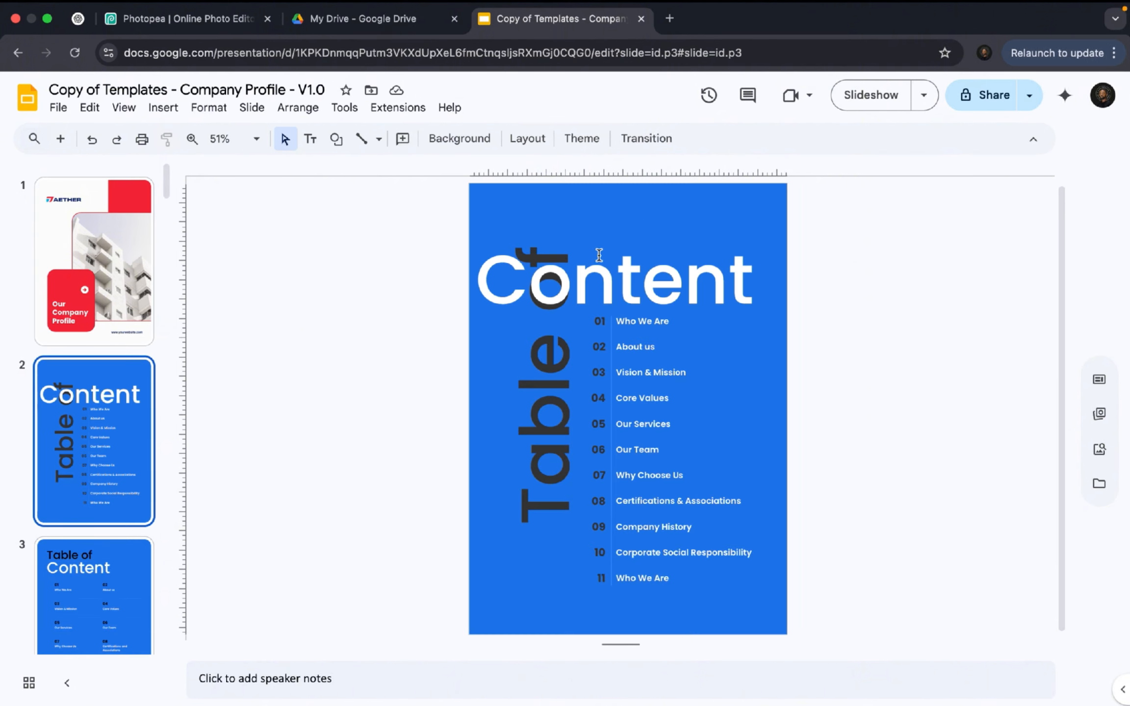
click(659, 237)
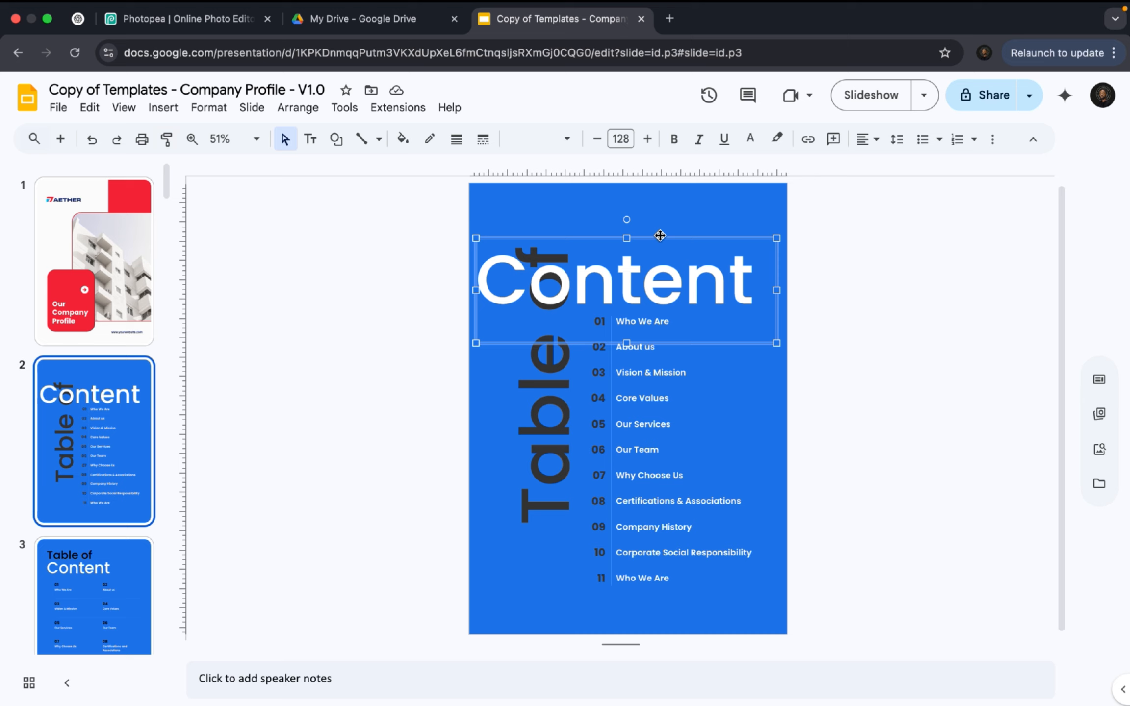
click(584, 212)
click(91, 596)
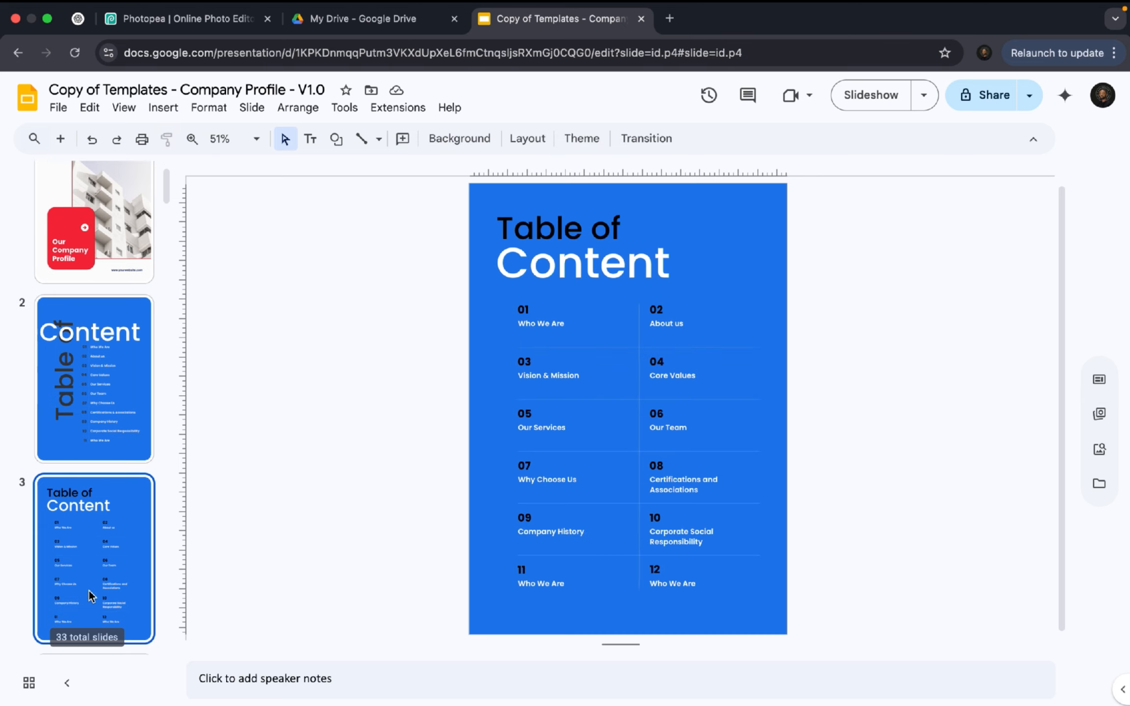
click(102, 420)
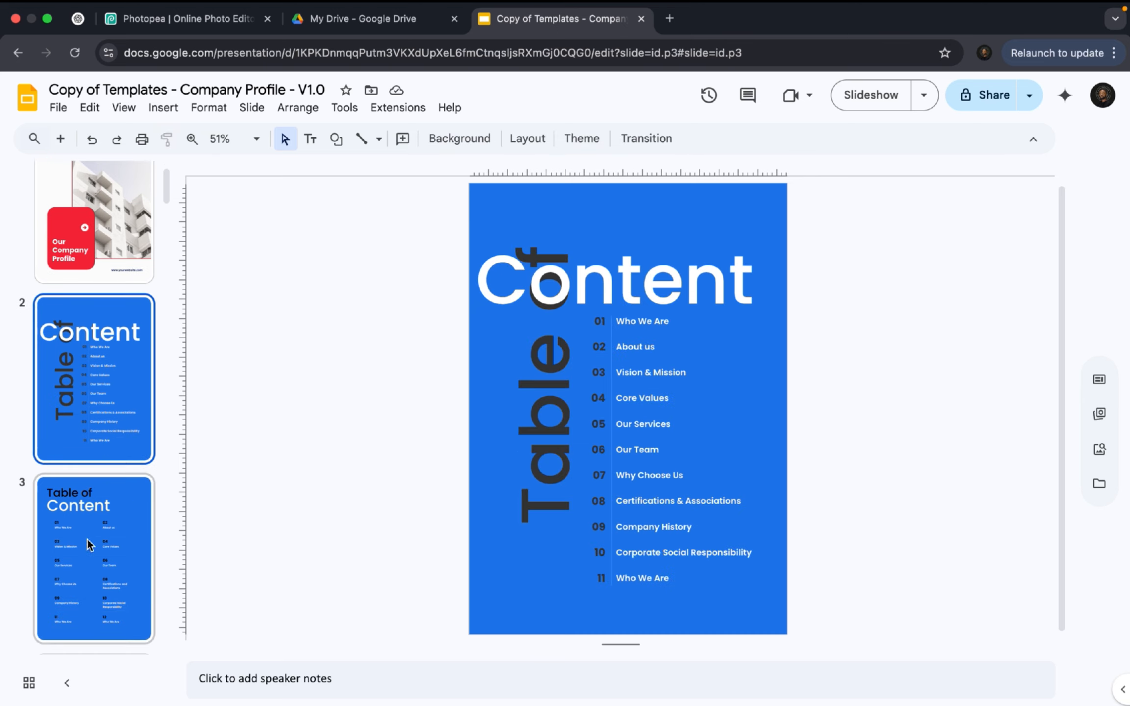
click(82, 565)
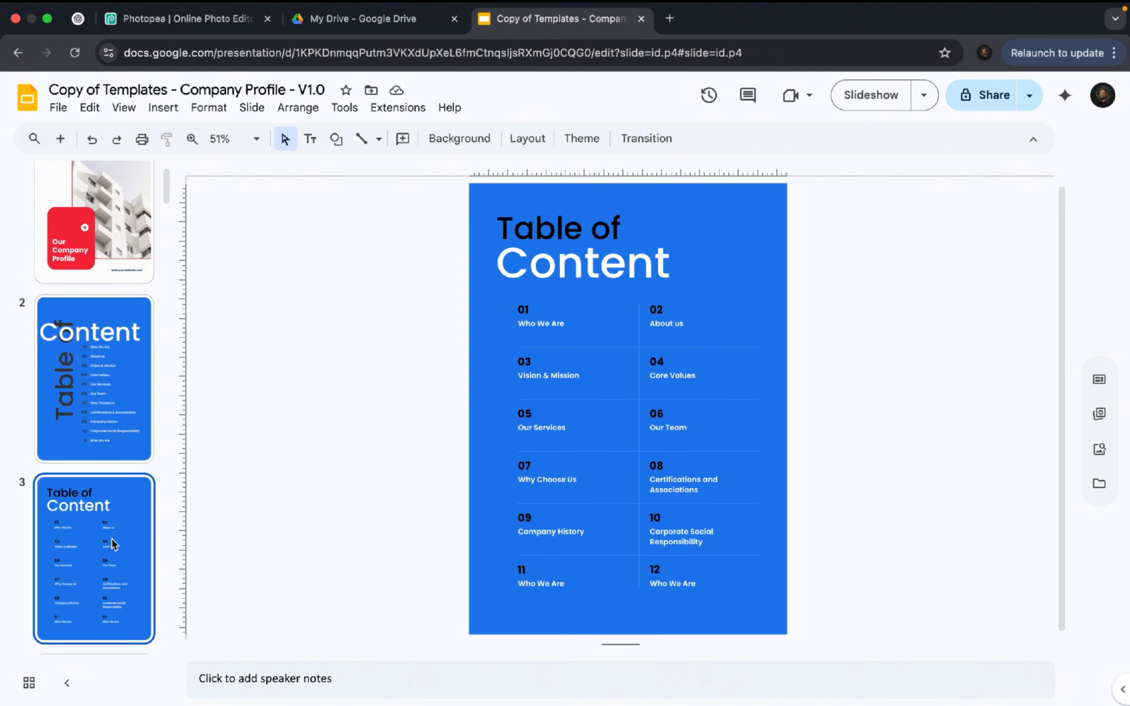
click(113, 448)
click(95, 564)
click(120, 383)
right_click(120, 383)
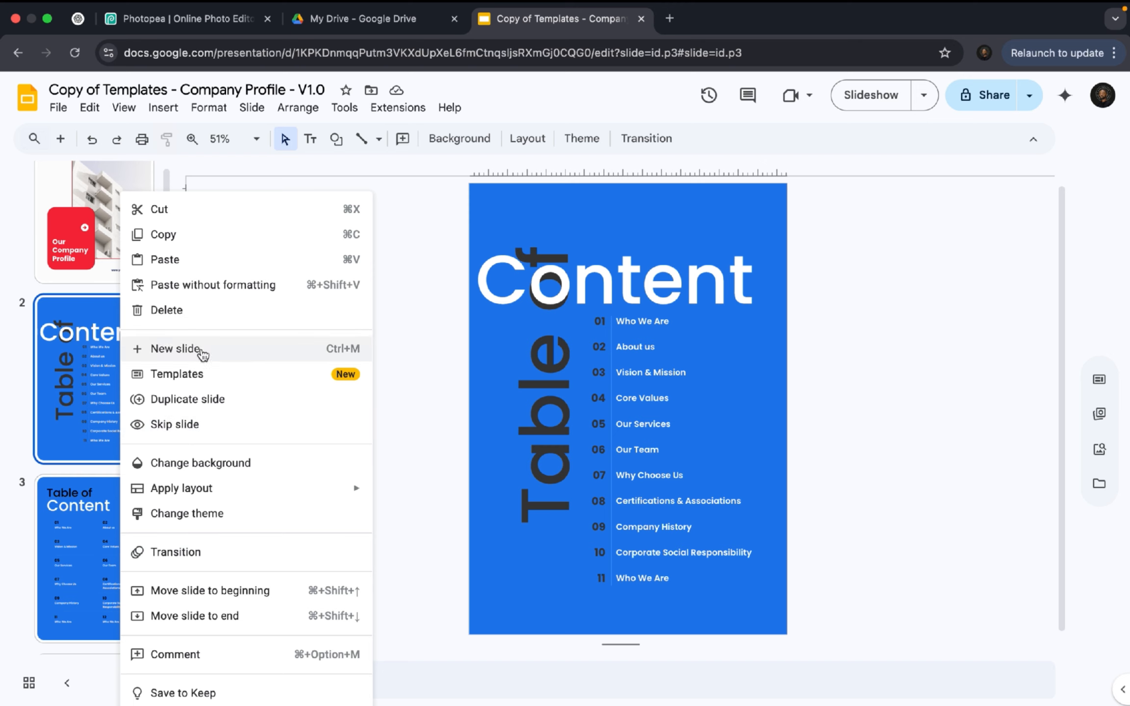
click(157, 311)
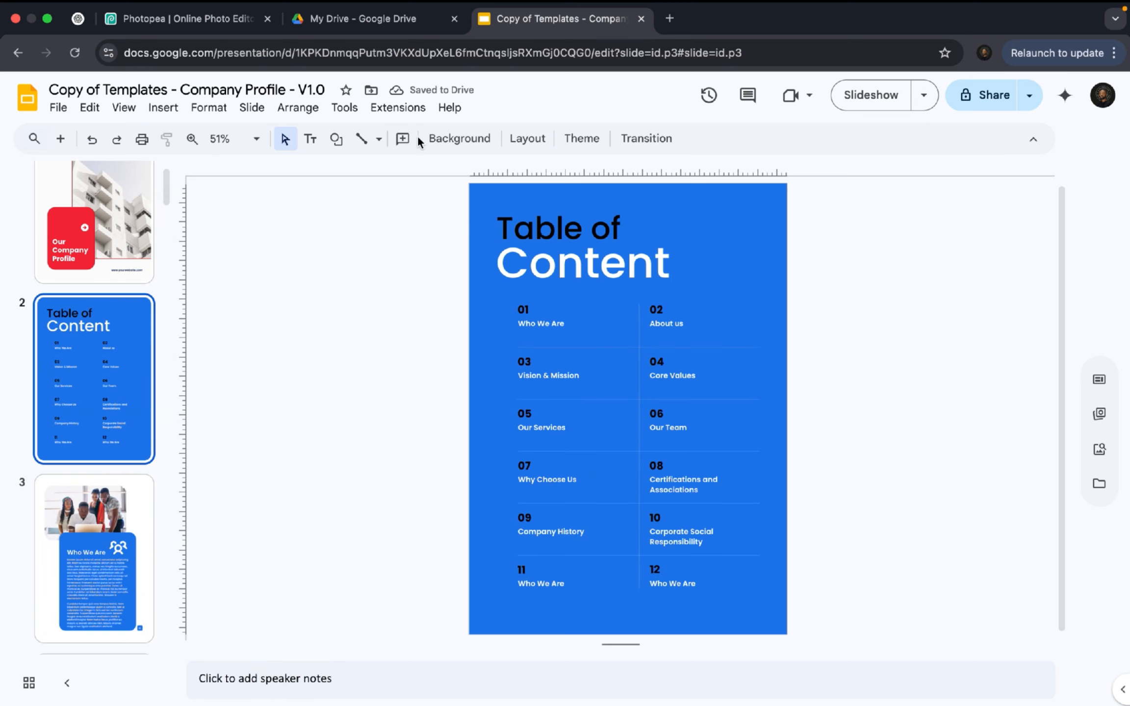
Set the background of the two-column "Table of Content" slide to the custom logo red
click(459, 142)
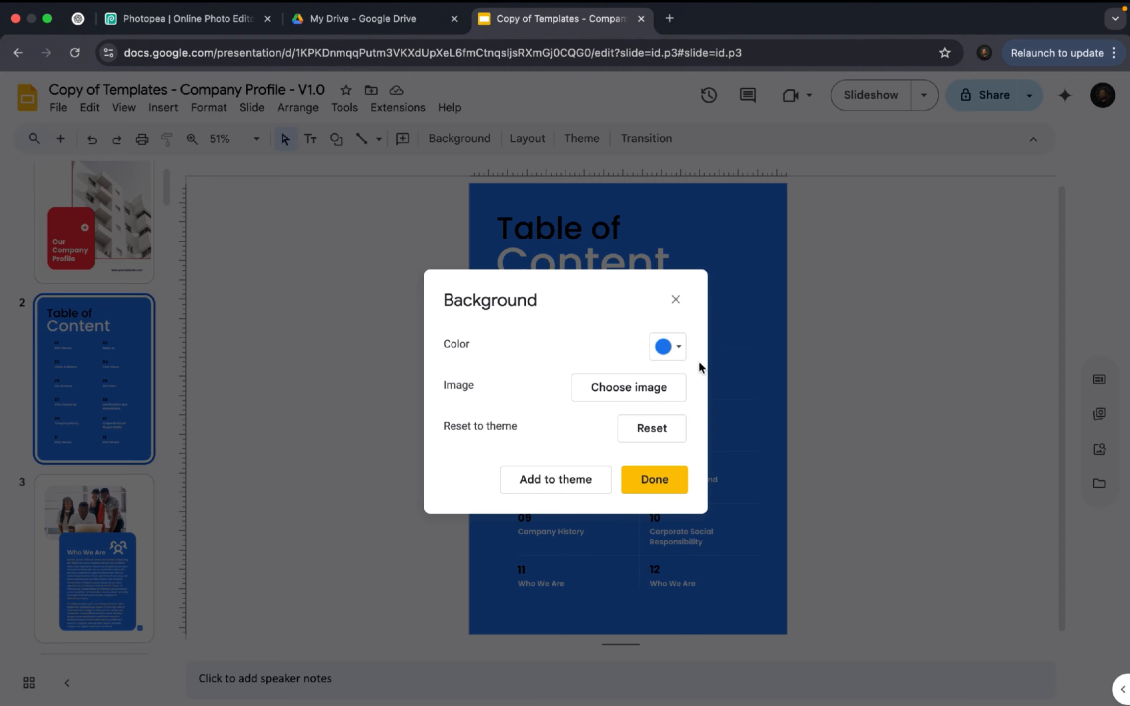
click(677, 349)
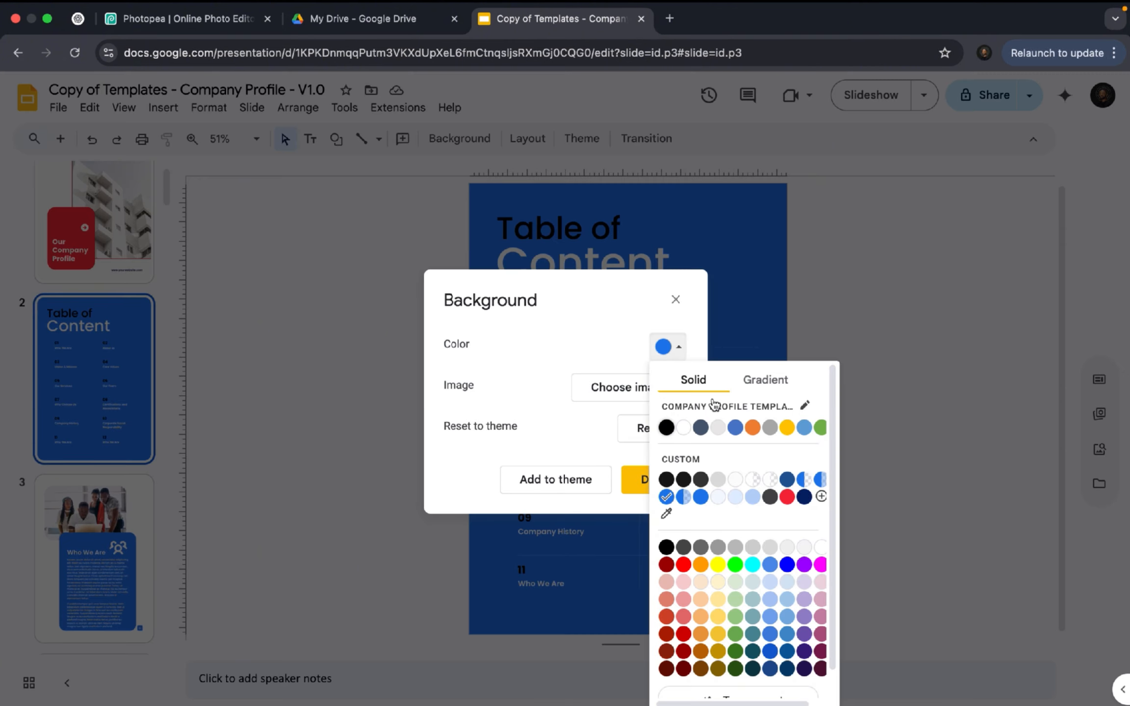
click(787, 496)
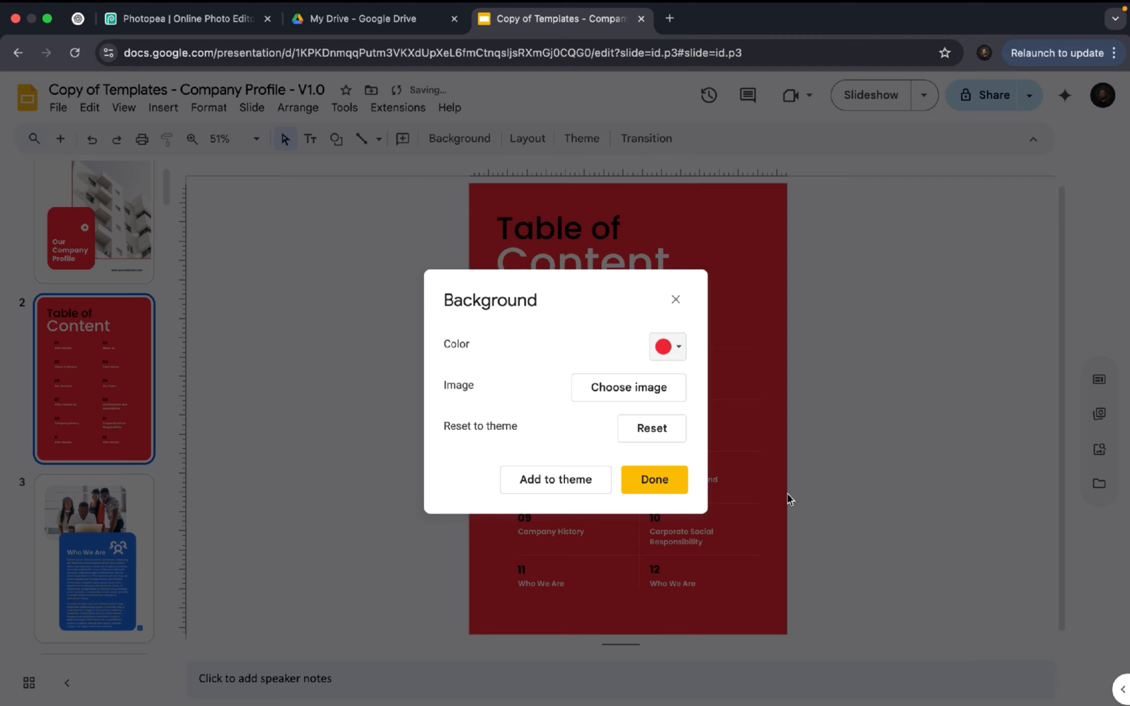
click(655, 480)
Change the "Table of" heading text on slide 2 to the custom logo navy
click(566, 228)
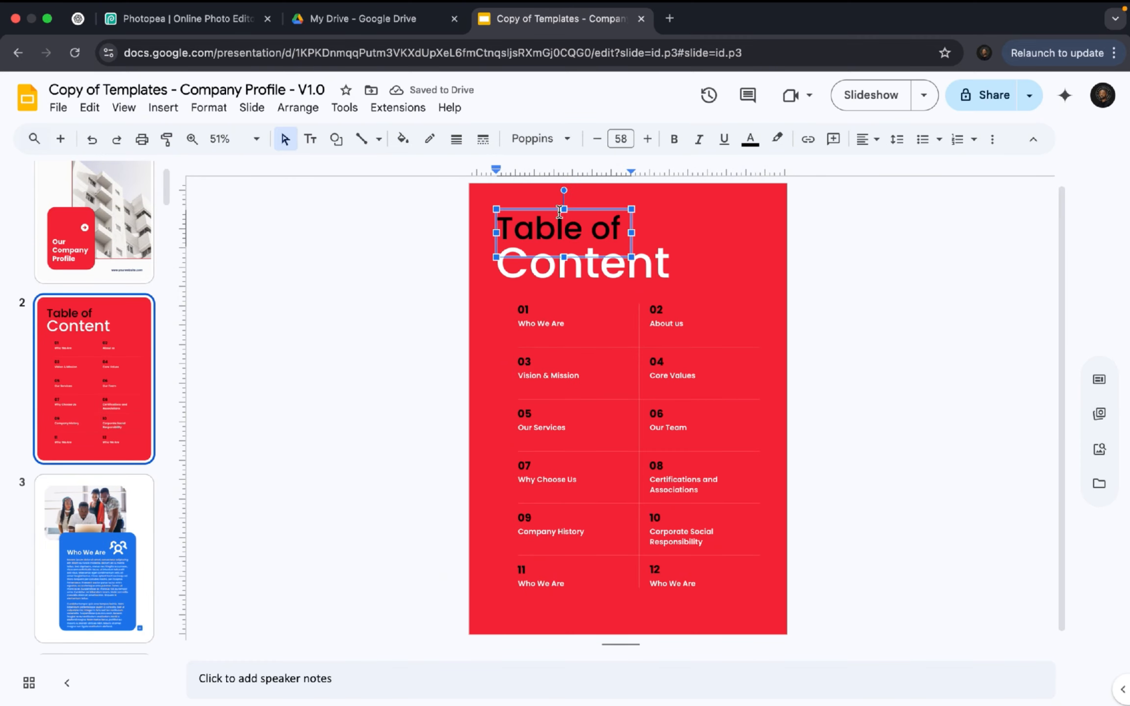
key(Escape)
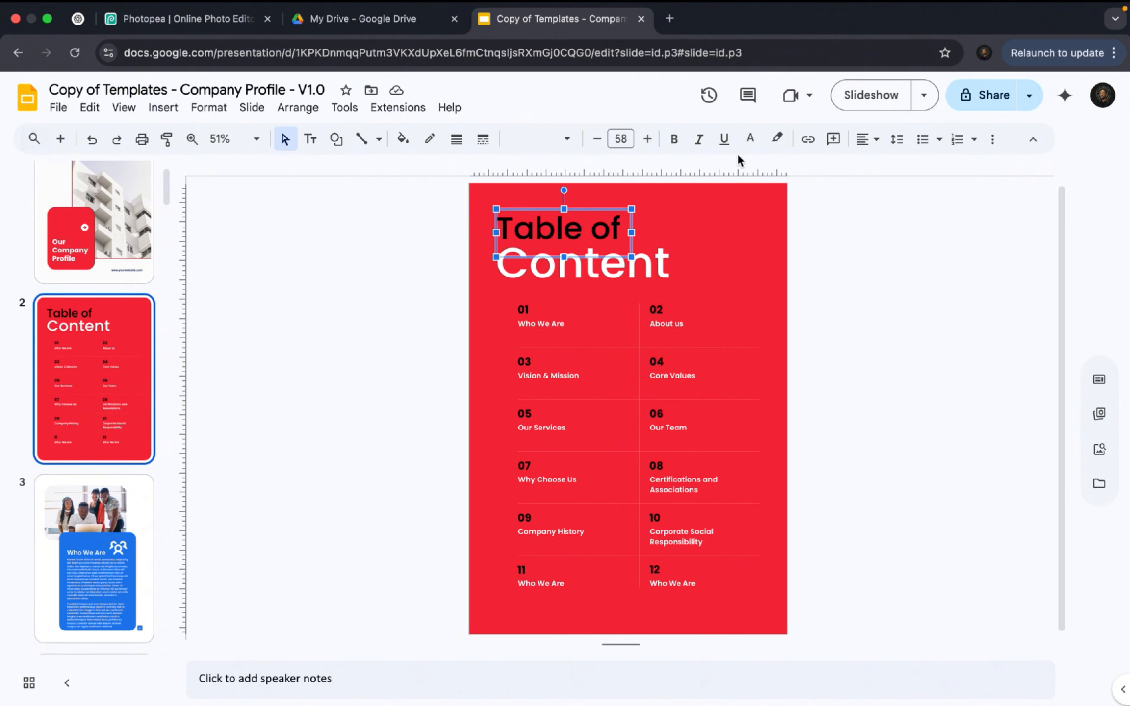
click(750, 142)
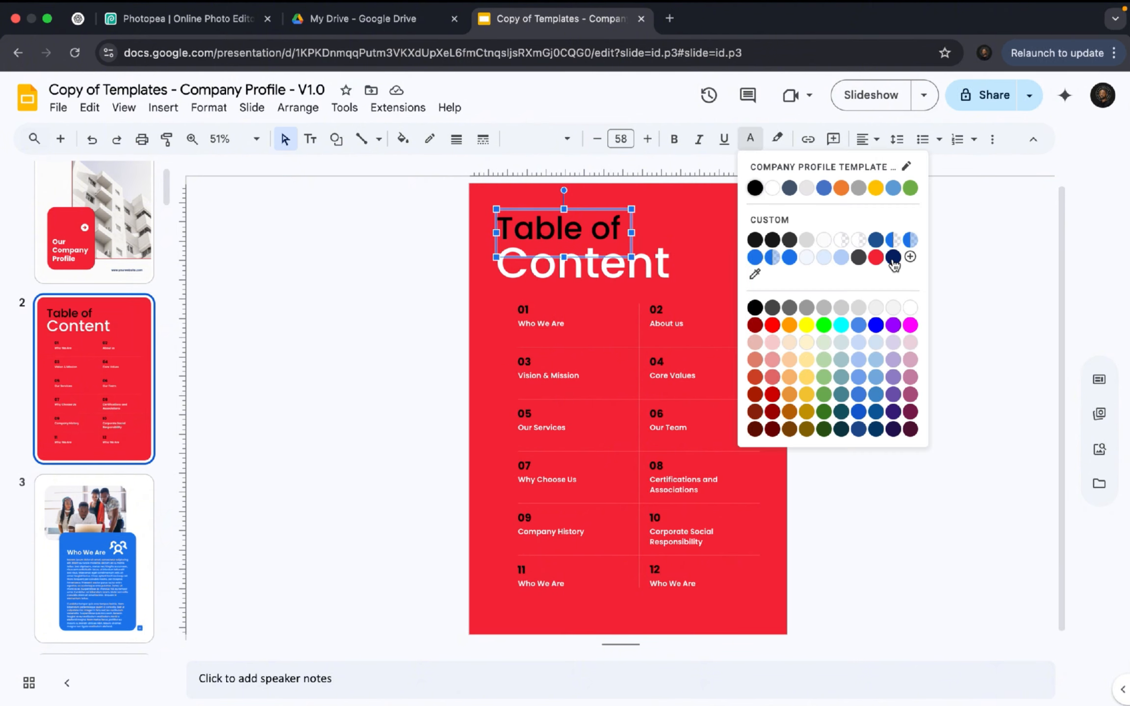
click(894, 260)
click(827, 262)
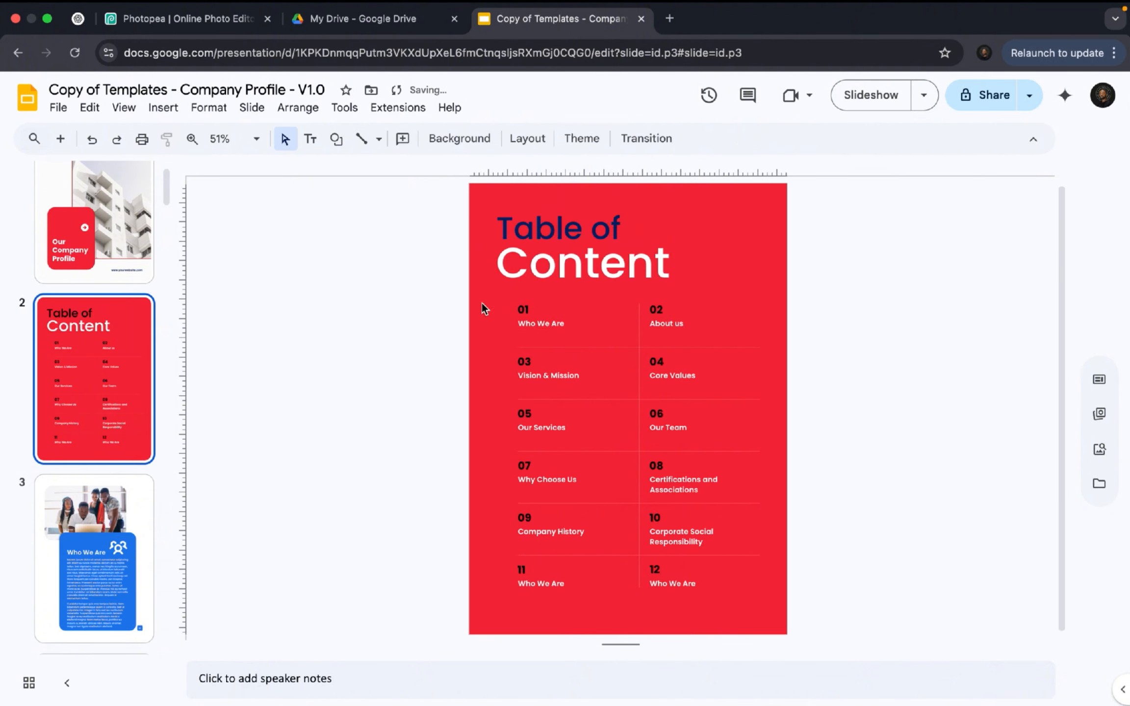
Set the text color of the numbers 01 to 06 on the "Table of Content" slide to the custom logo navy
click(520, 305)
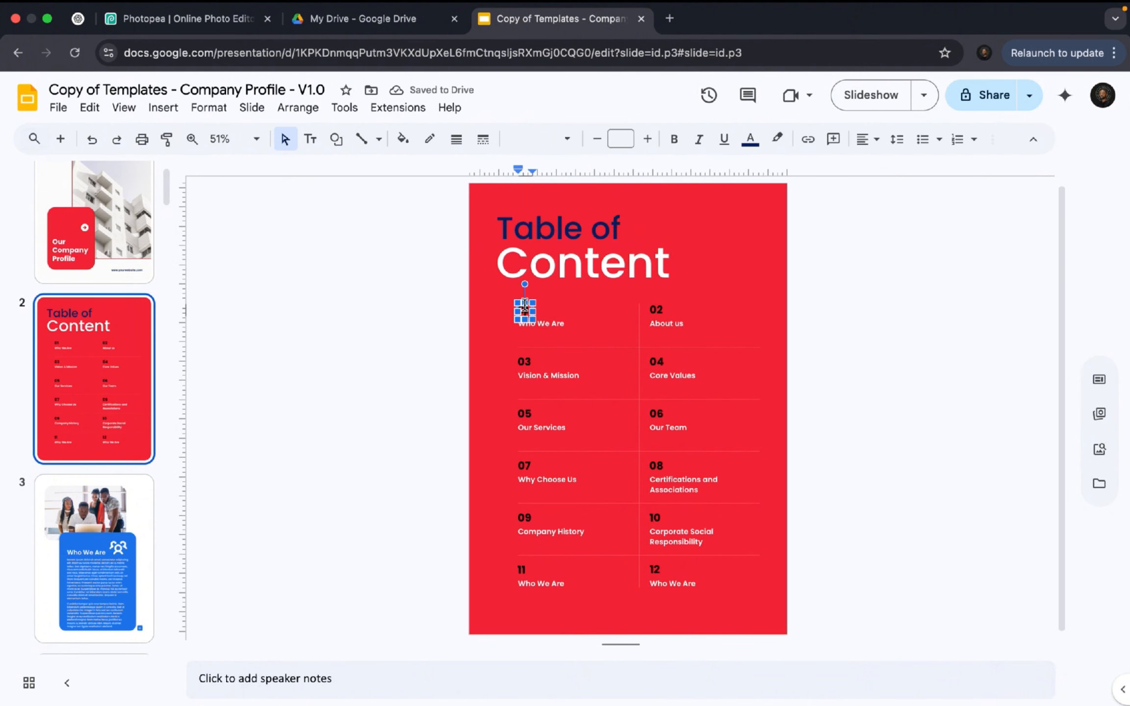
shift+click(657, 309)
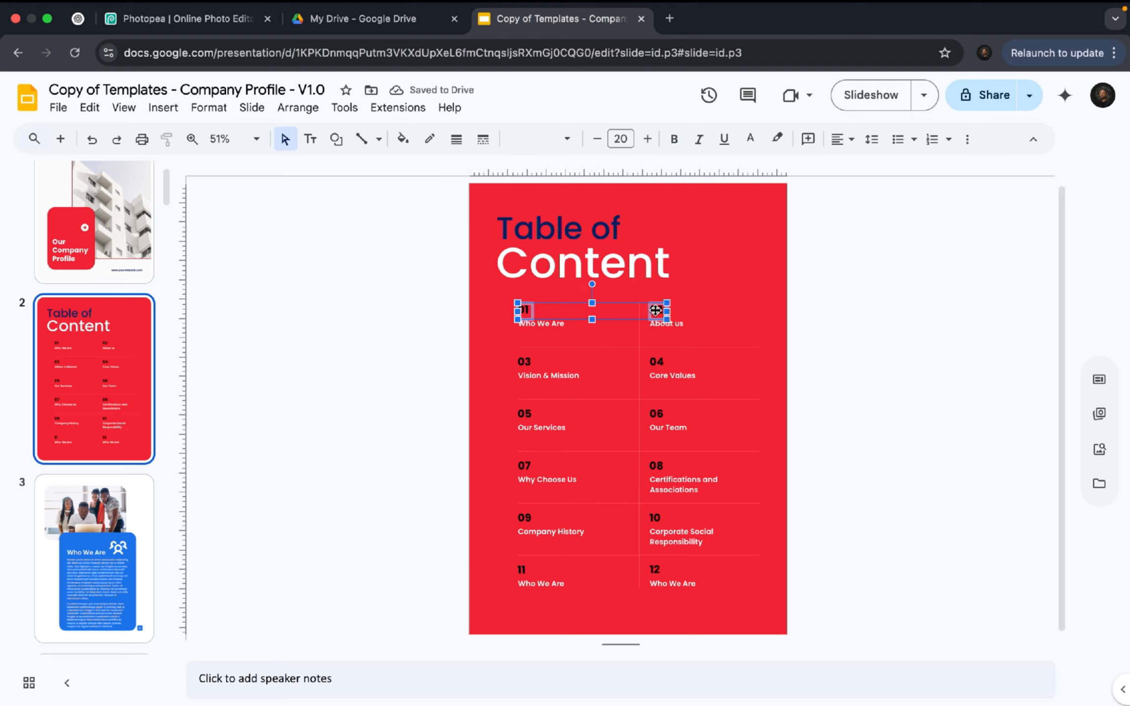
shift+click(658, 360)
shift+click(525, 361)
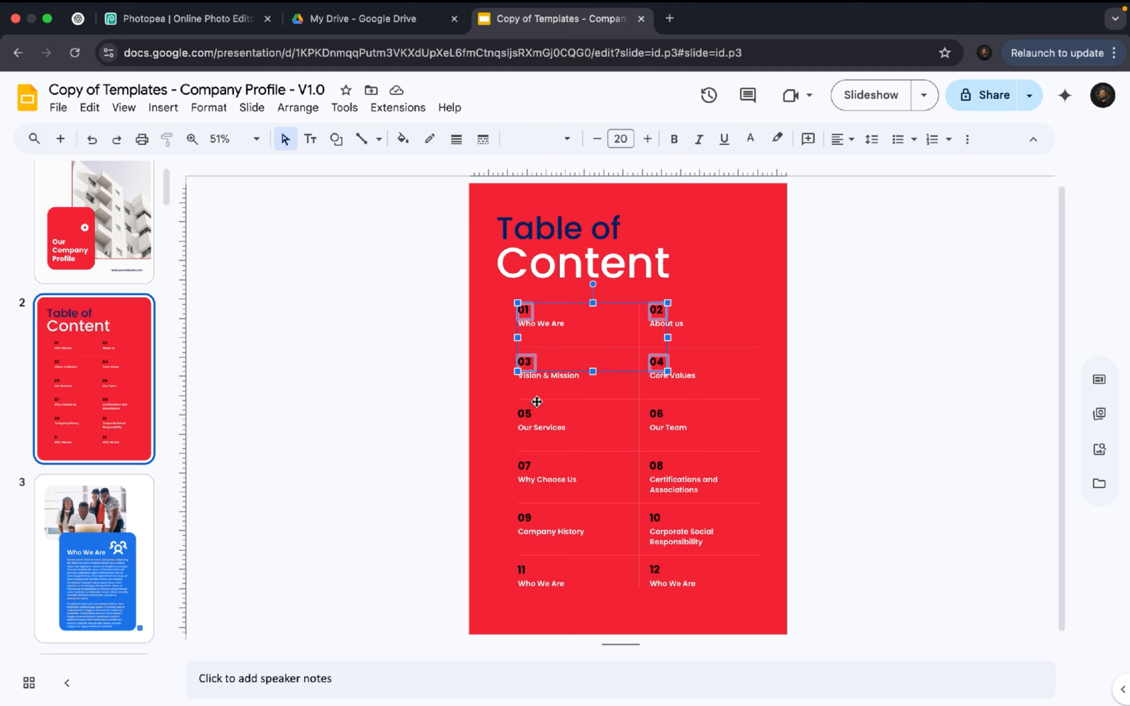
shift+click(525, 415)
shift+click(657, 415)
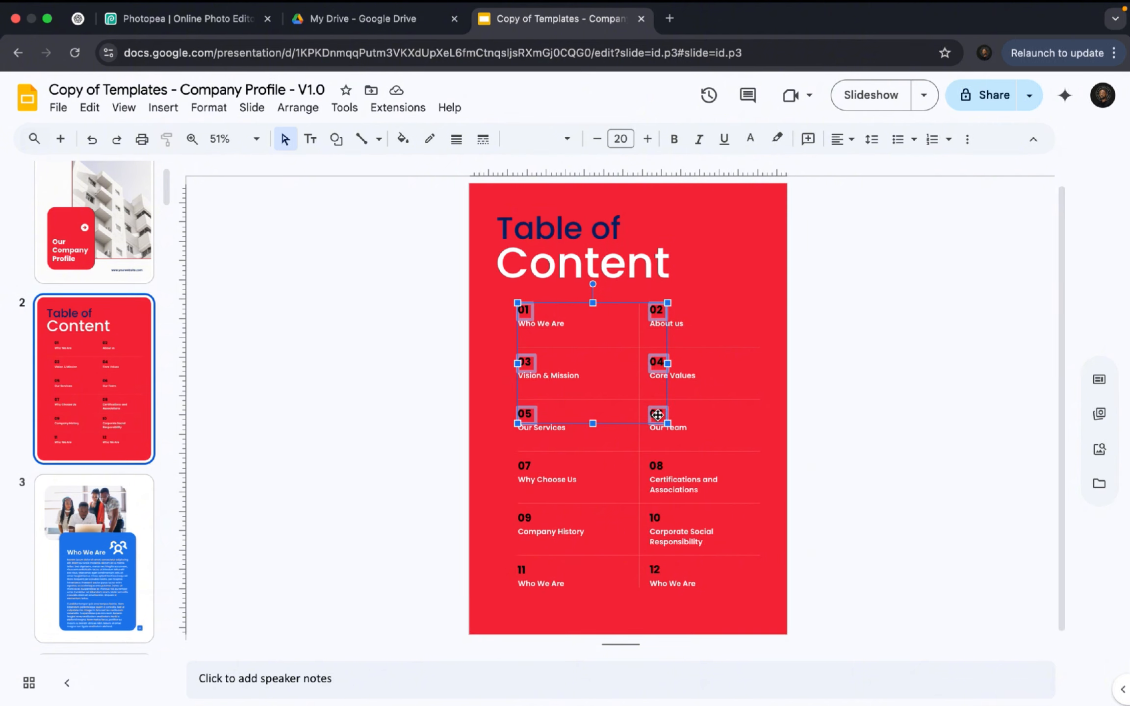
click(750, 140)
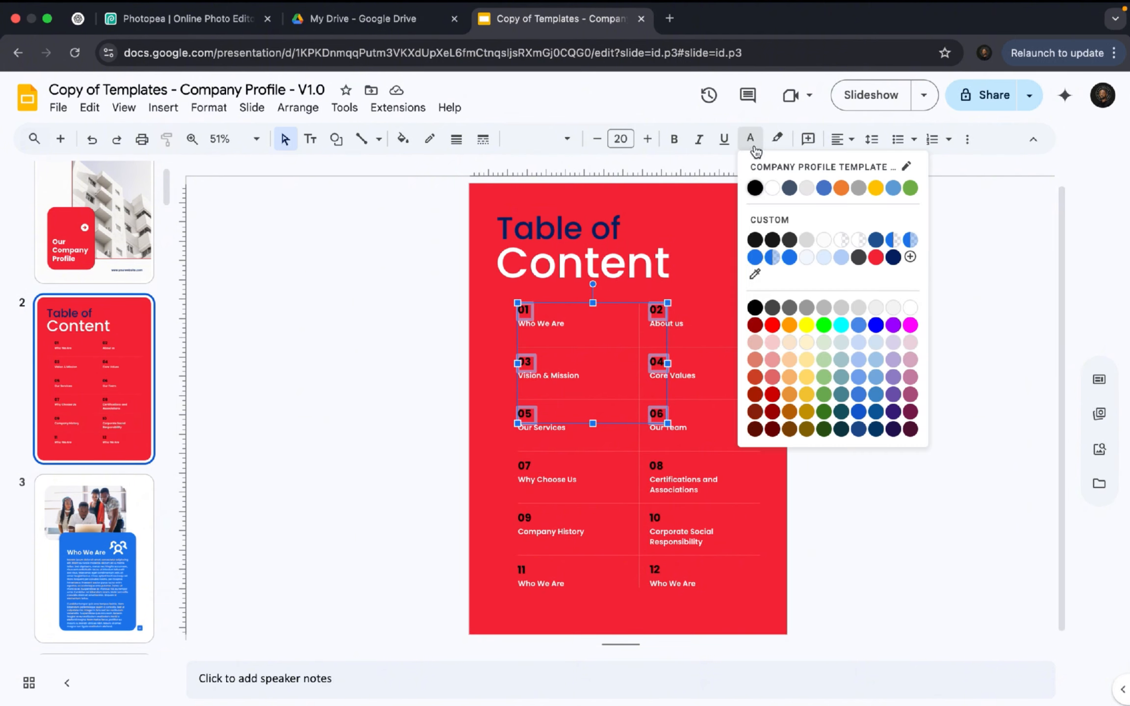
click(893, 257)
click(827, 326)
scroll(700, 443, up, 10)
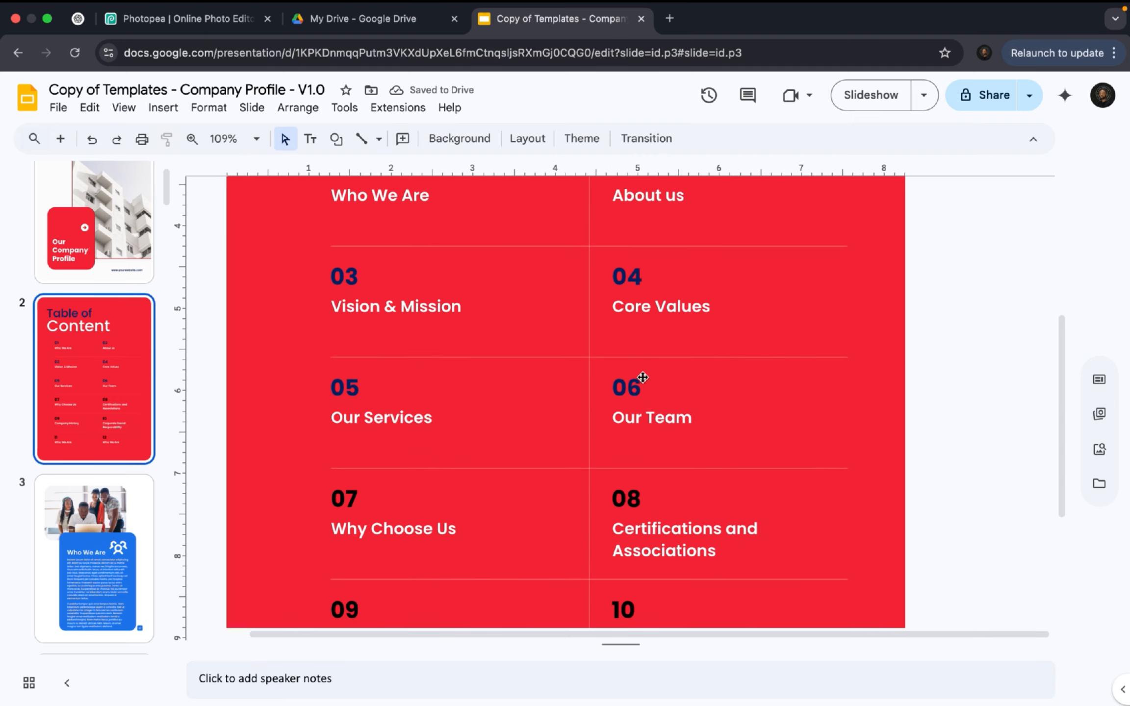
scroll(554, 419, down, 5)
scroll(553, 419, down, 1)
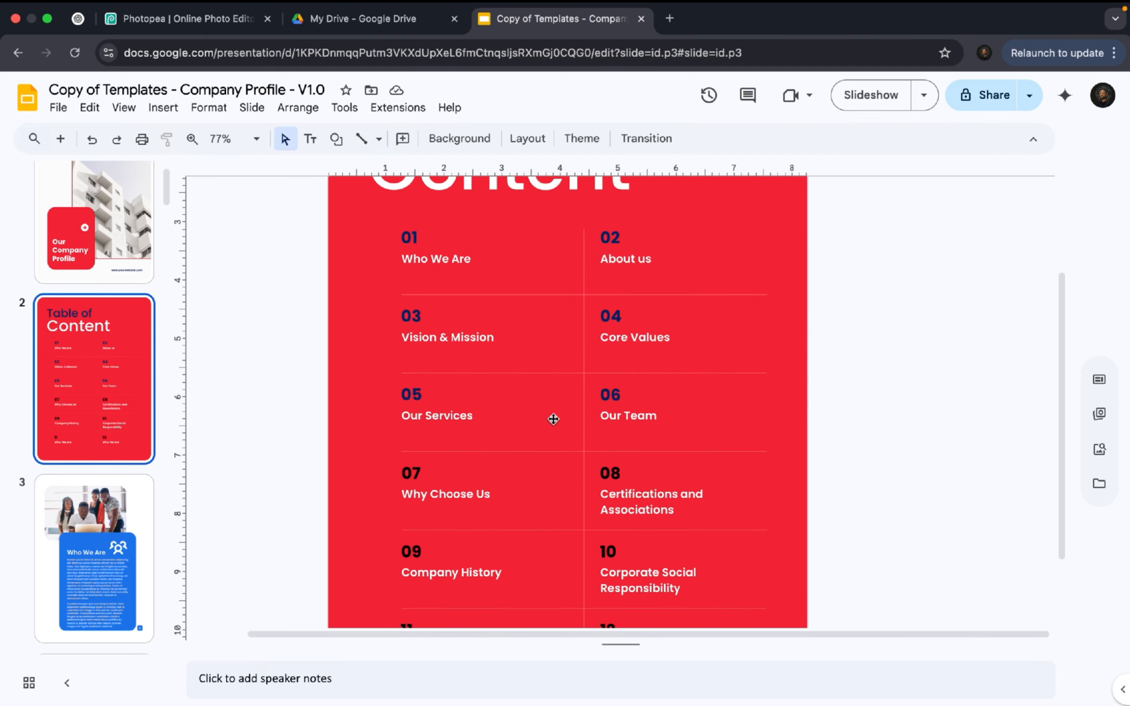
scroll(553, 419, down, 4)
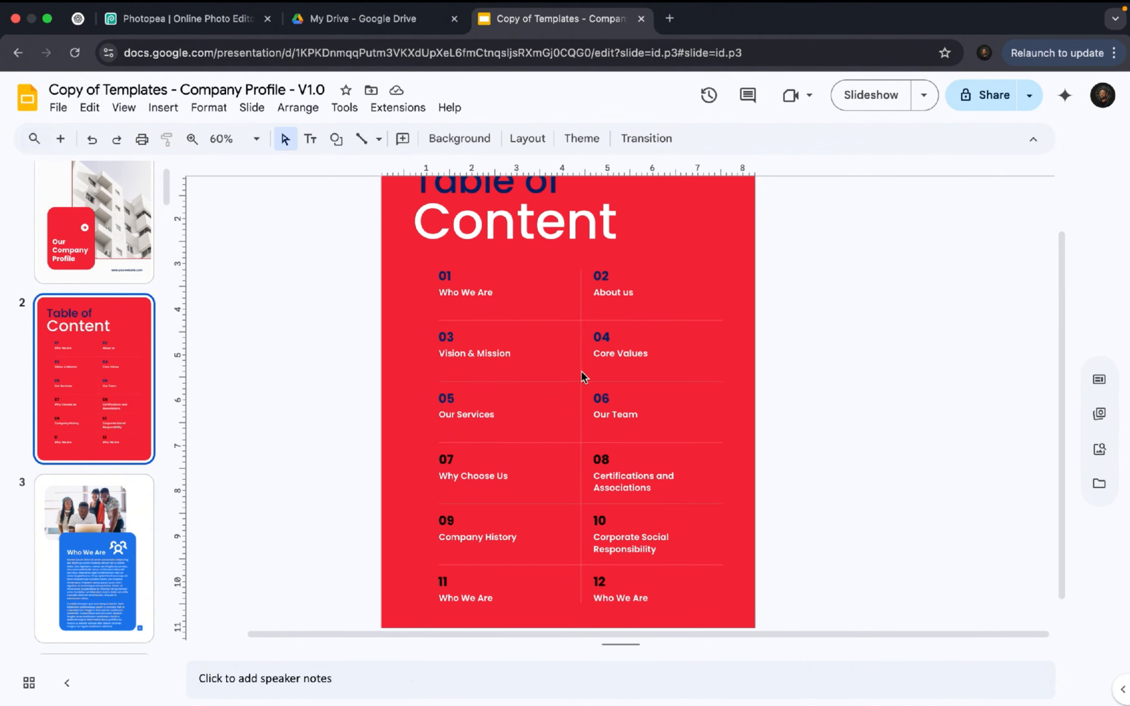
click(76, 566)
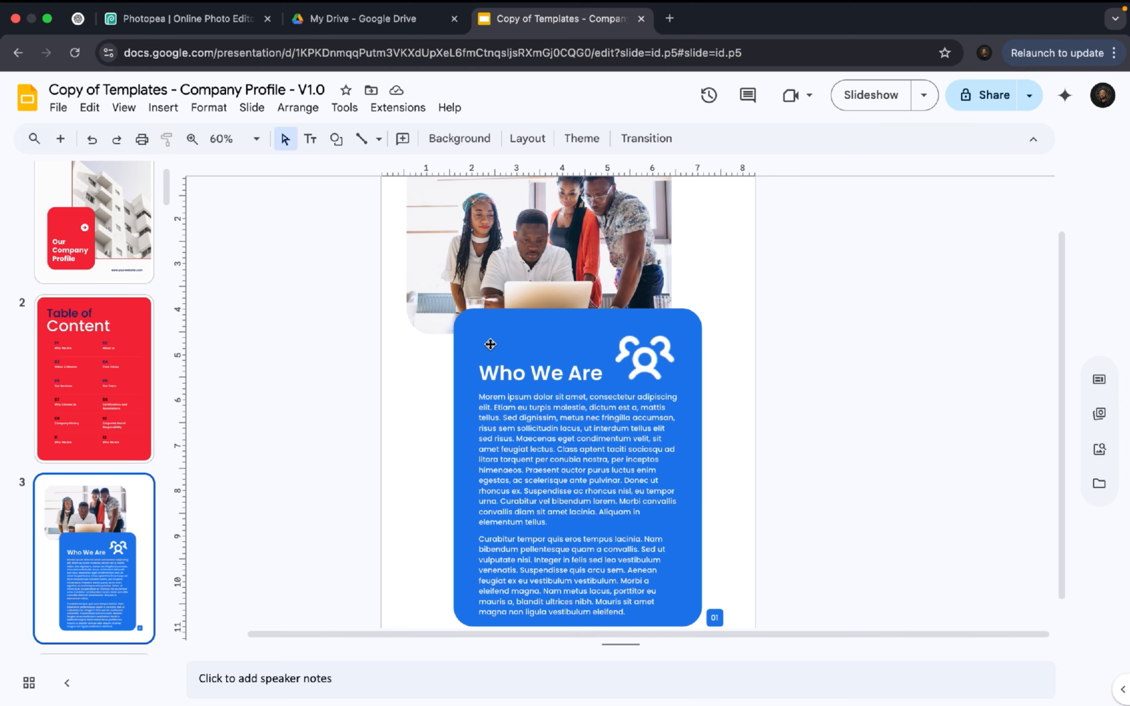
scroll(491, 344, down, 2)
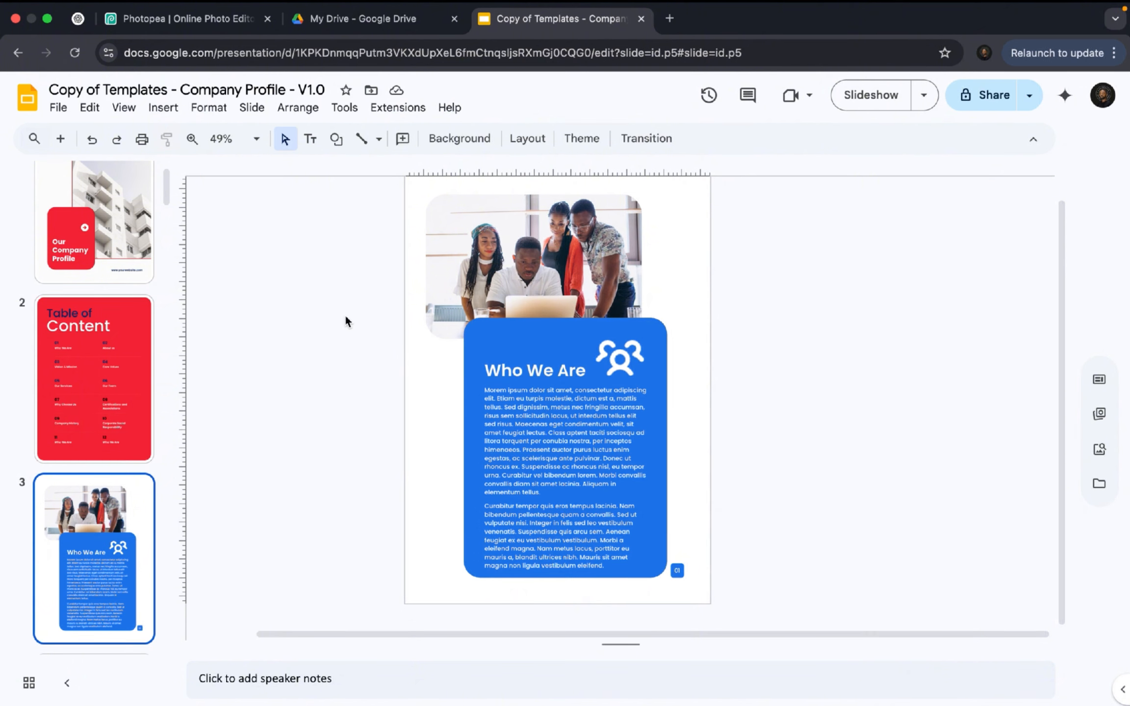
scroll(79, 348, up, 3)
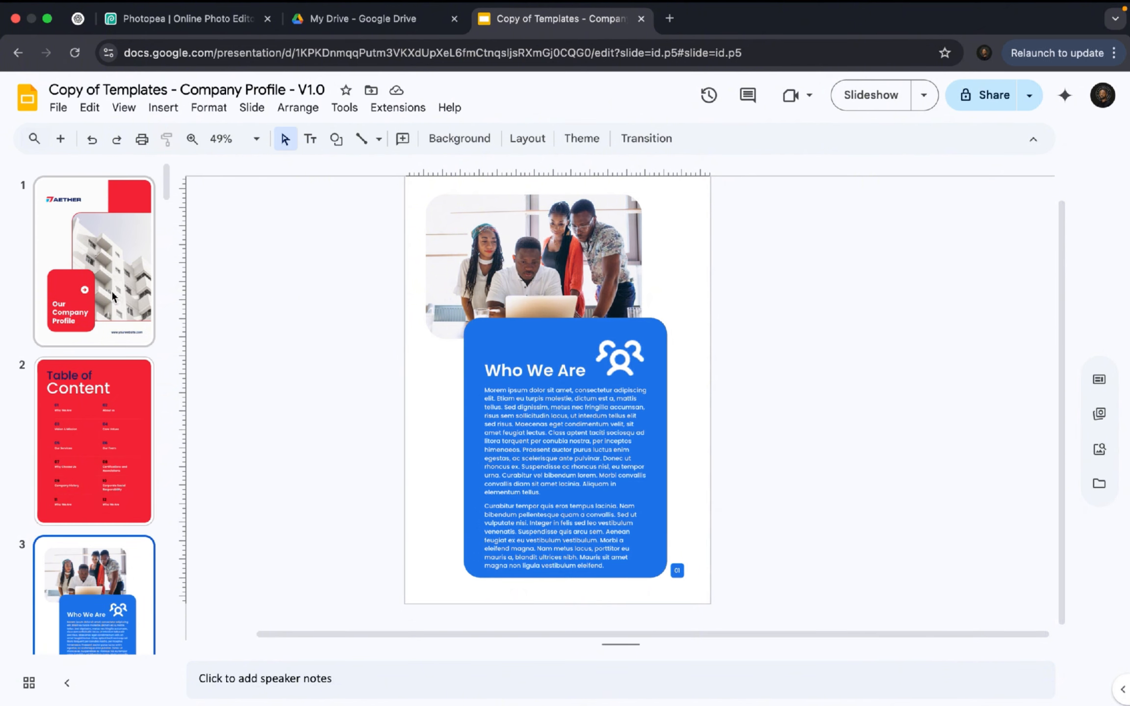
Replace the building photo on the cover slide with the Pexels PNG photo of gabled houses, uploaded from the computer's Resources folder
click(125, 283)
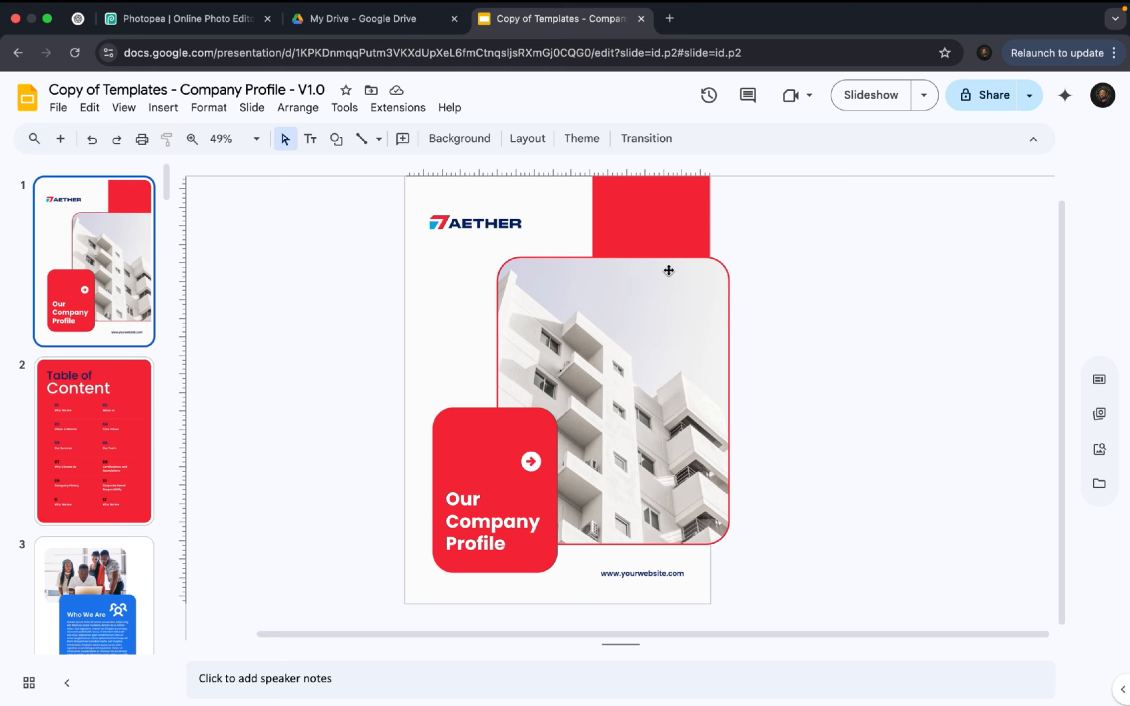
click(669, 307)
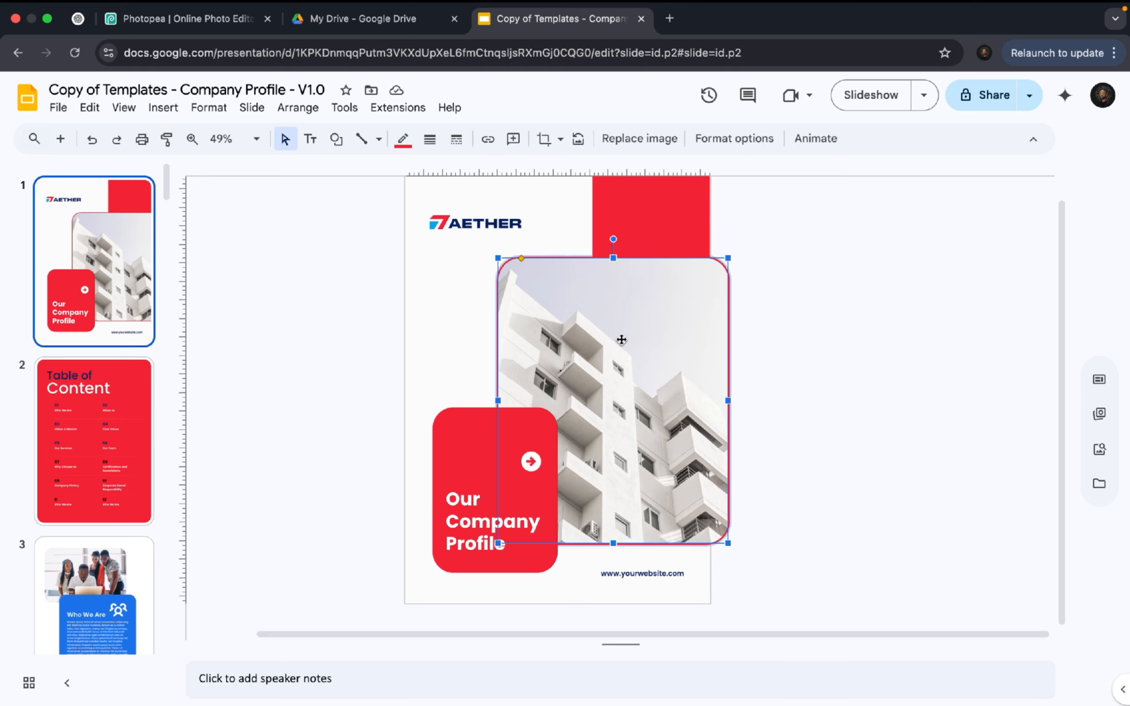
click(641, 140)
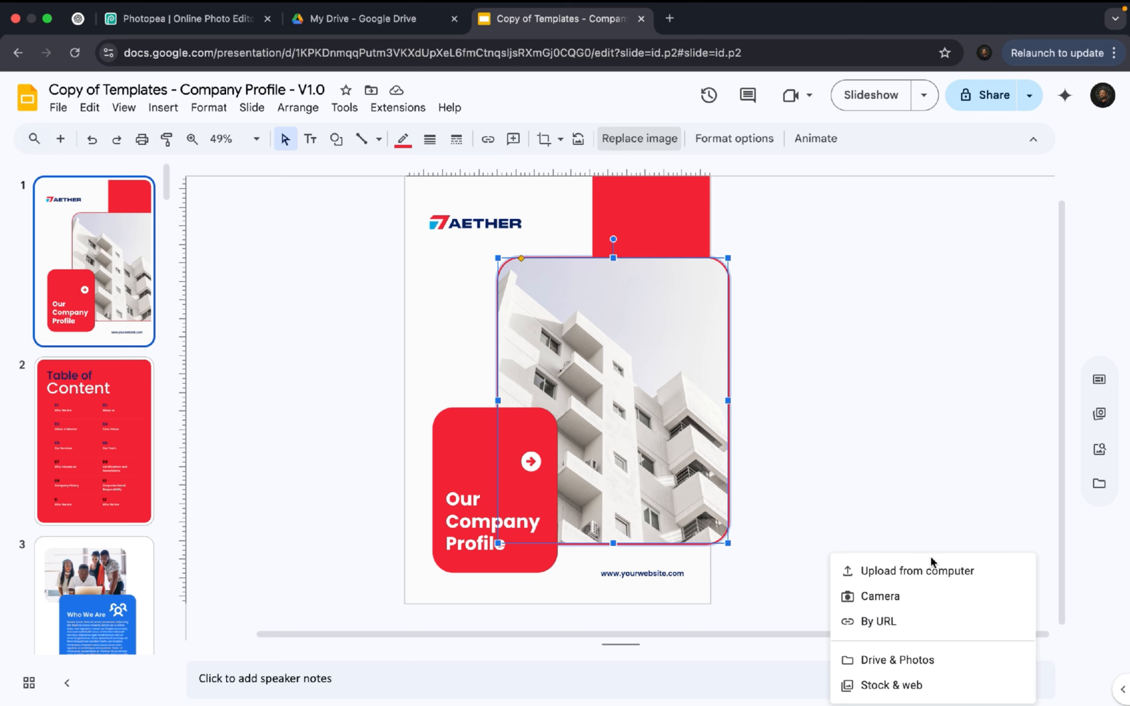
key(Escape)
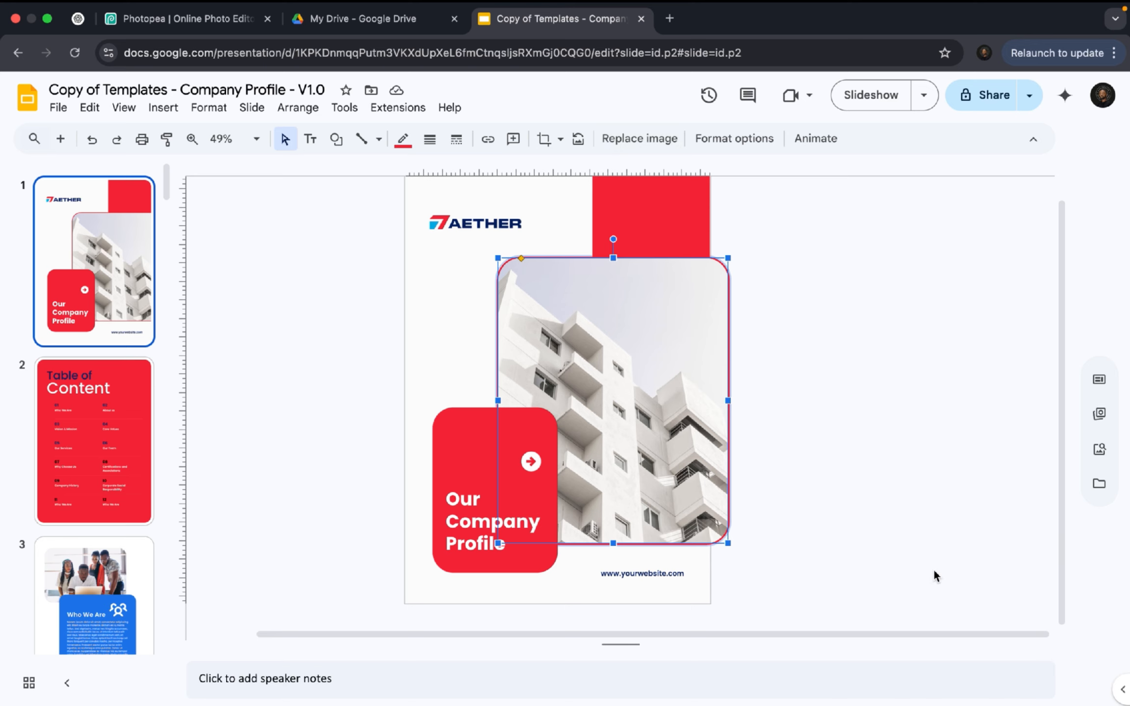
right_click(664, 399)
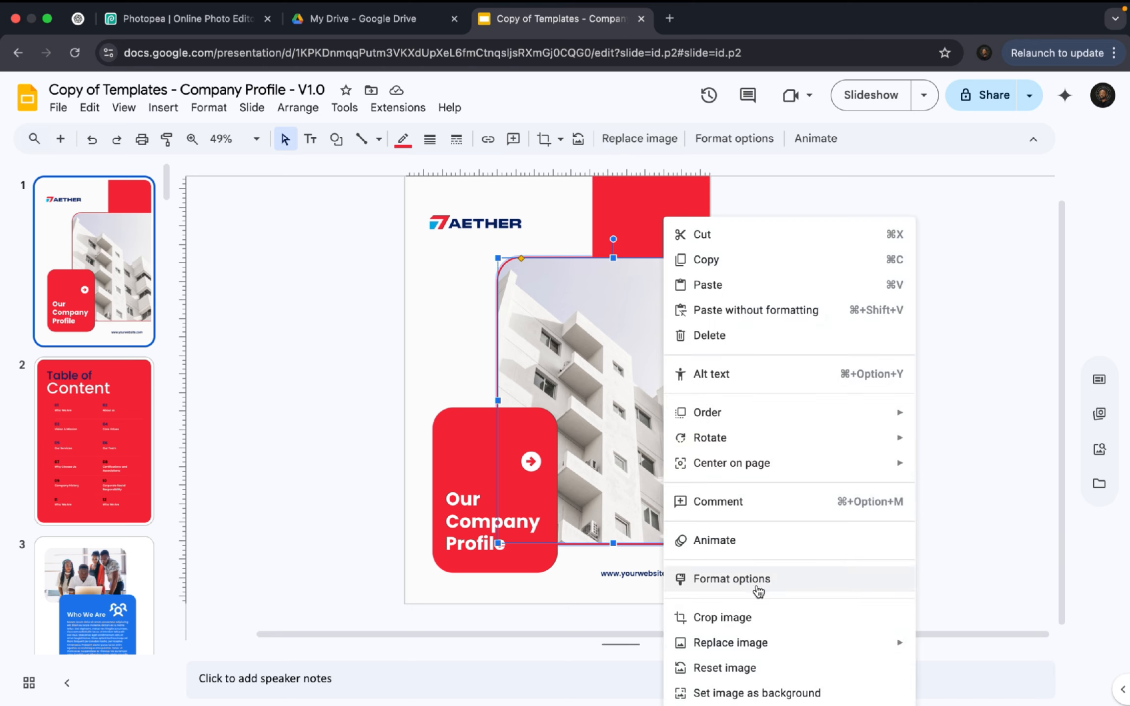
mouse_move(746, 646)
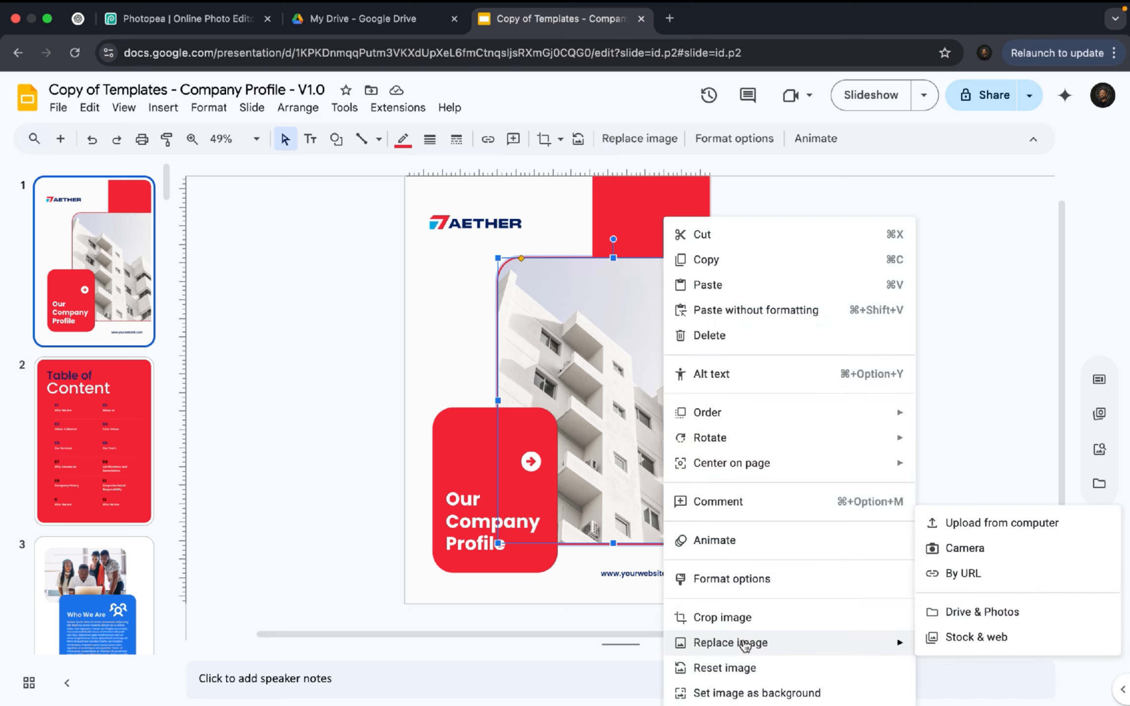
click(1003, 522)
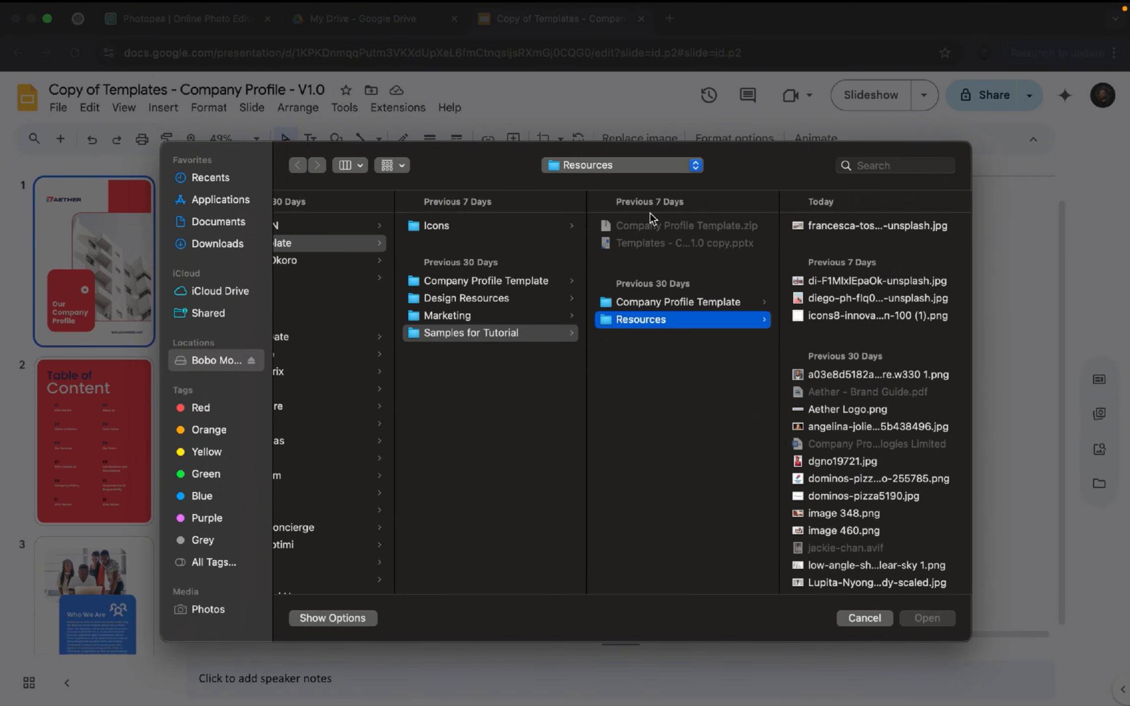
click(856, 281)
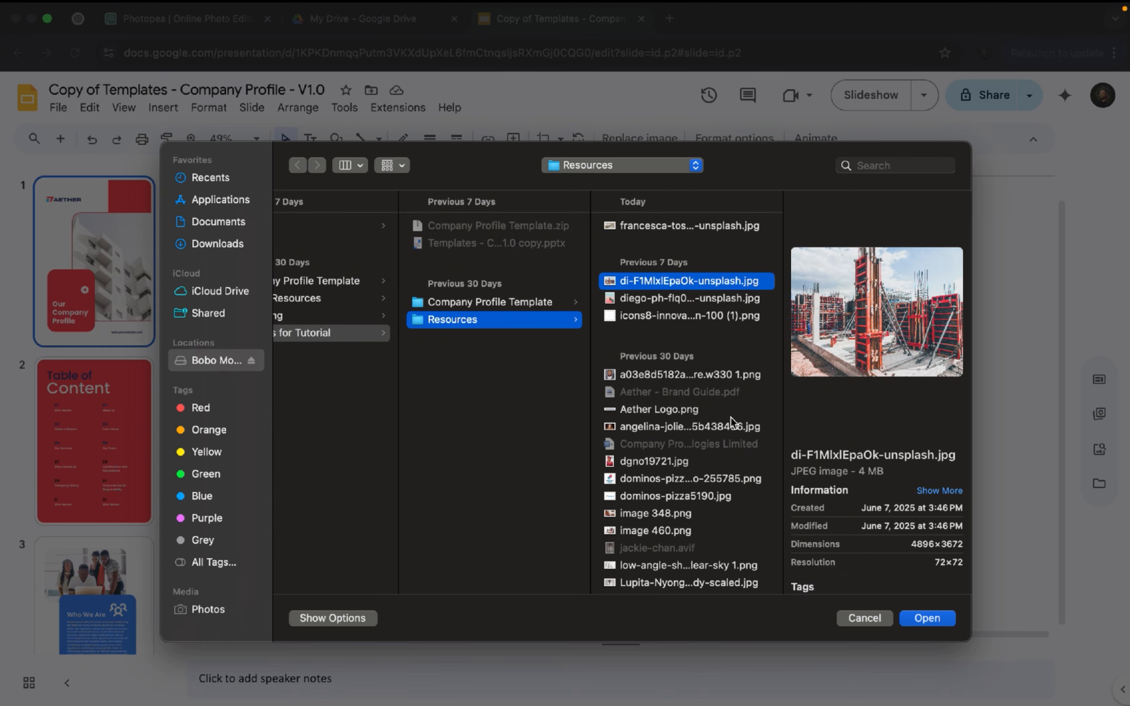
scroll(682, 420, down, 5)
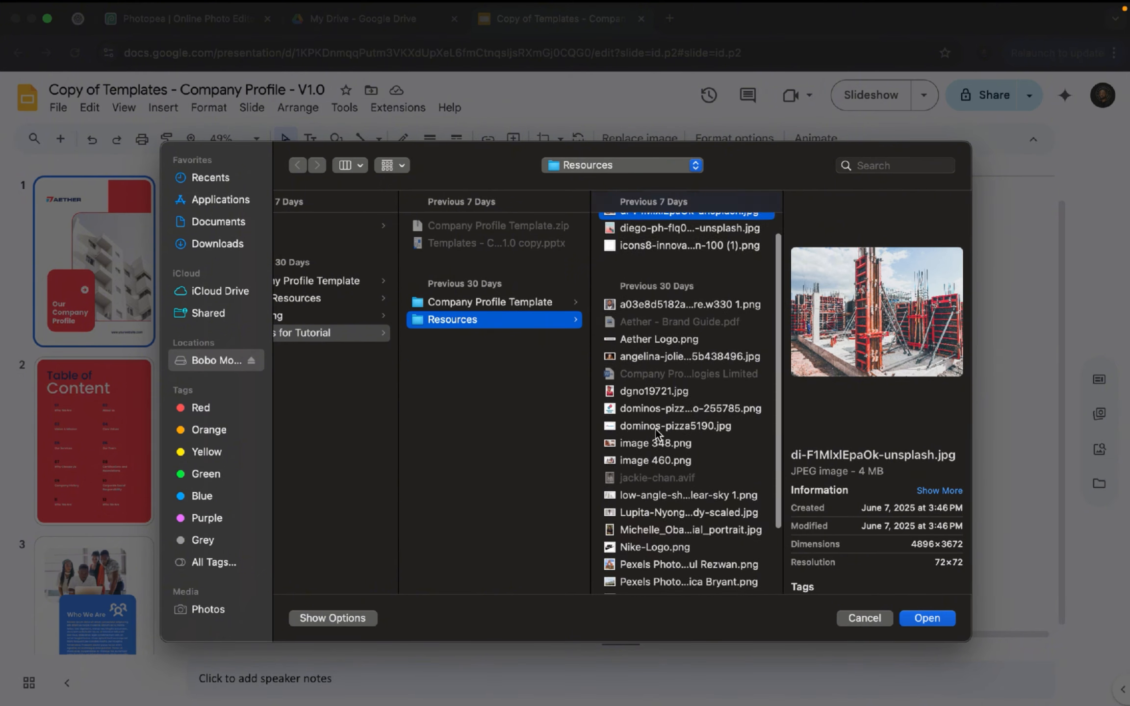
click(656, 430)
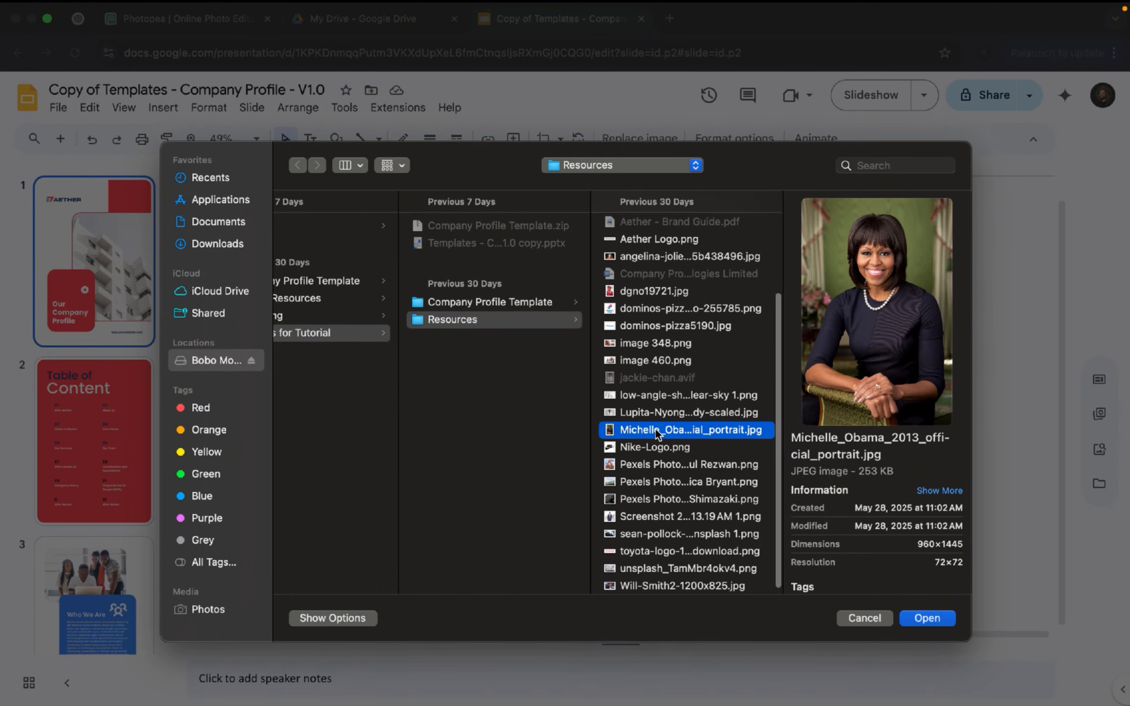
click(647, 464)
scroll(647, 463, down, 1)
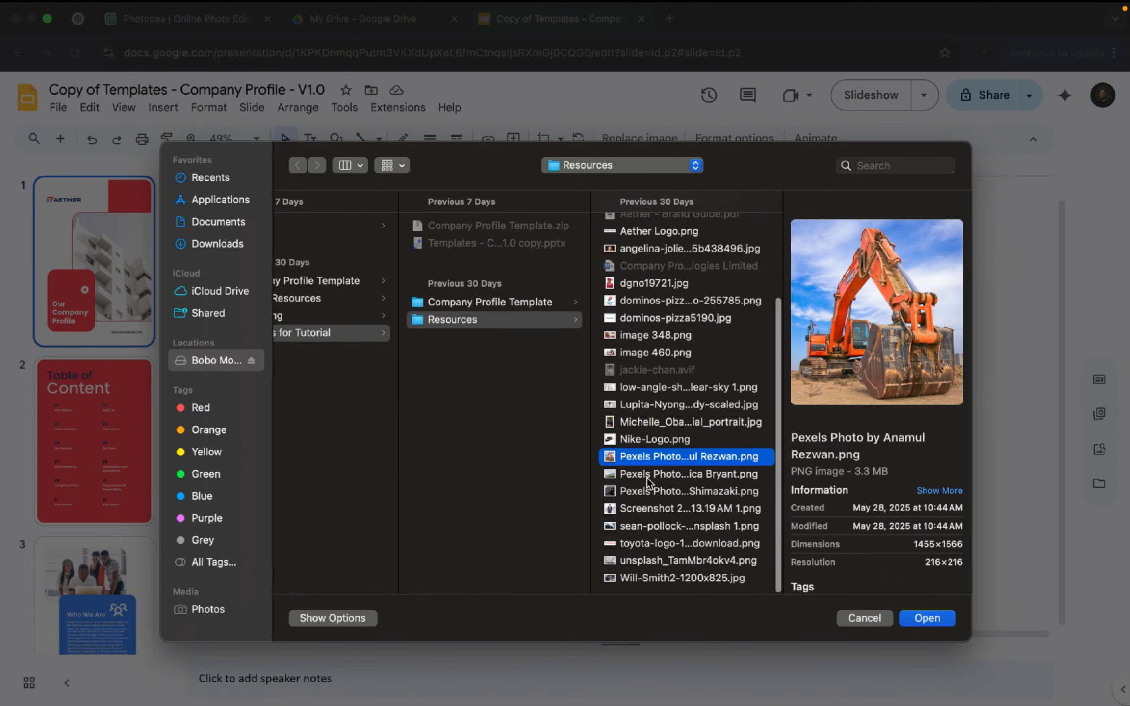
click(647, 478)
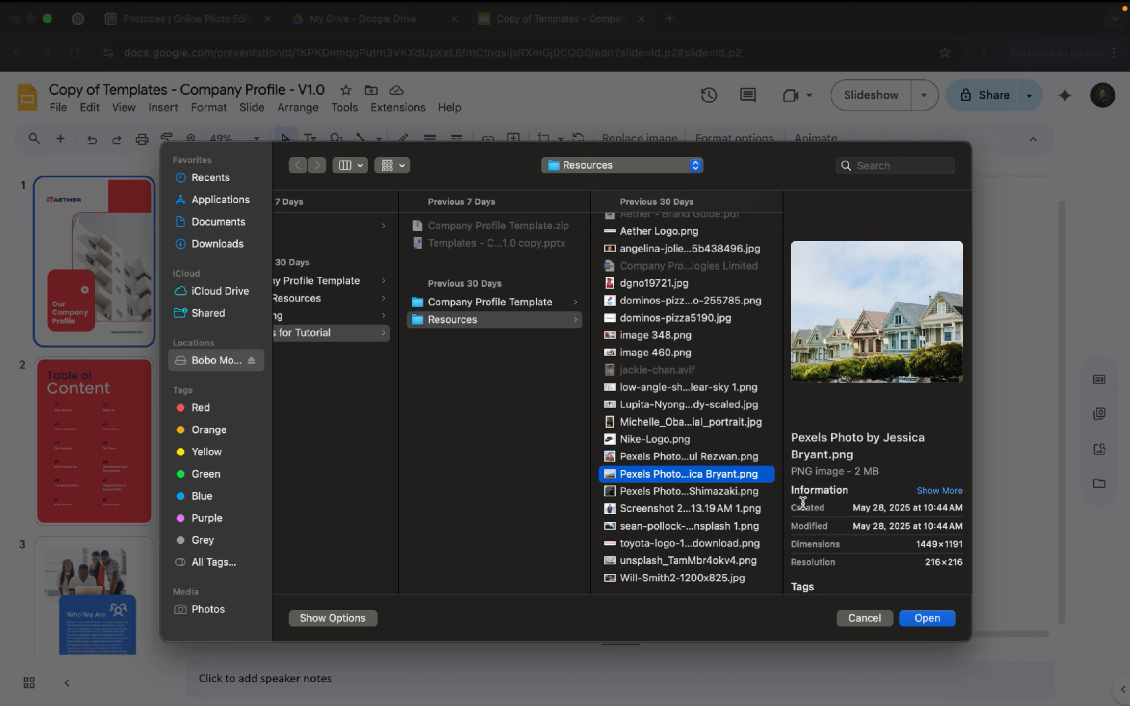
click(927, 618)
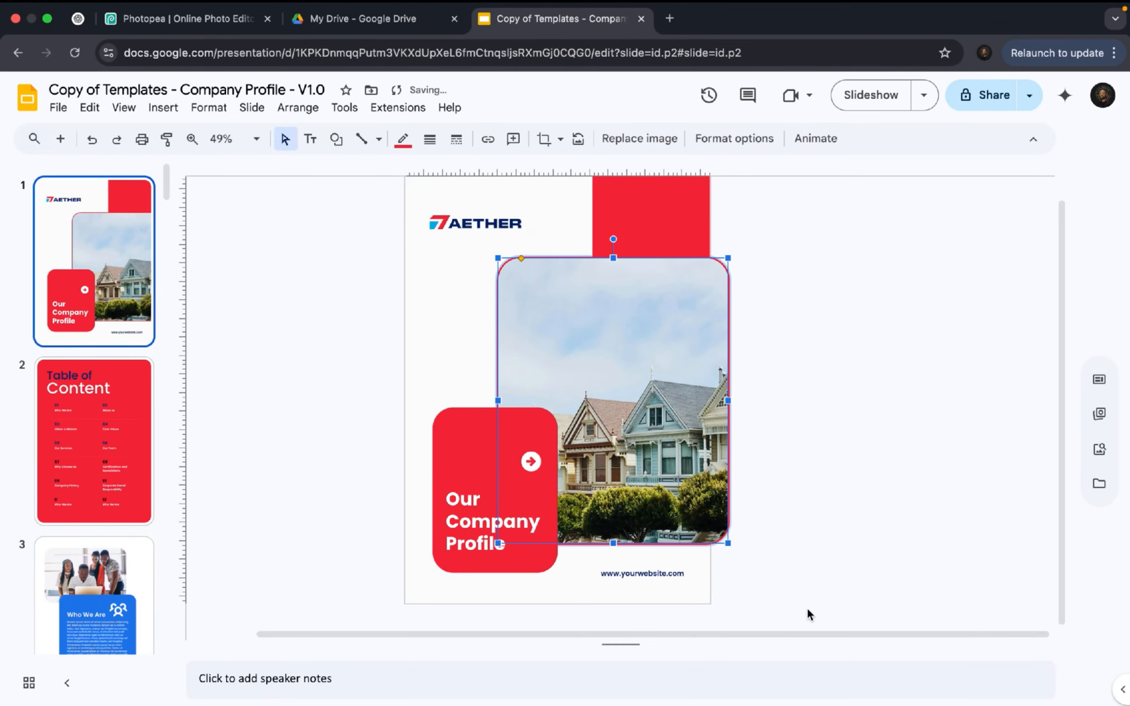
Enlarge the new cover photo proportionally inside its crop frame, extending it beyond the frame's upper-left corner
double_click(639, 467)
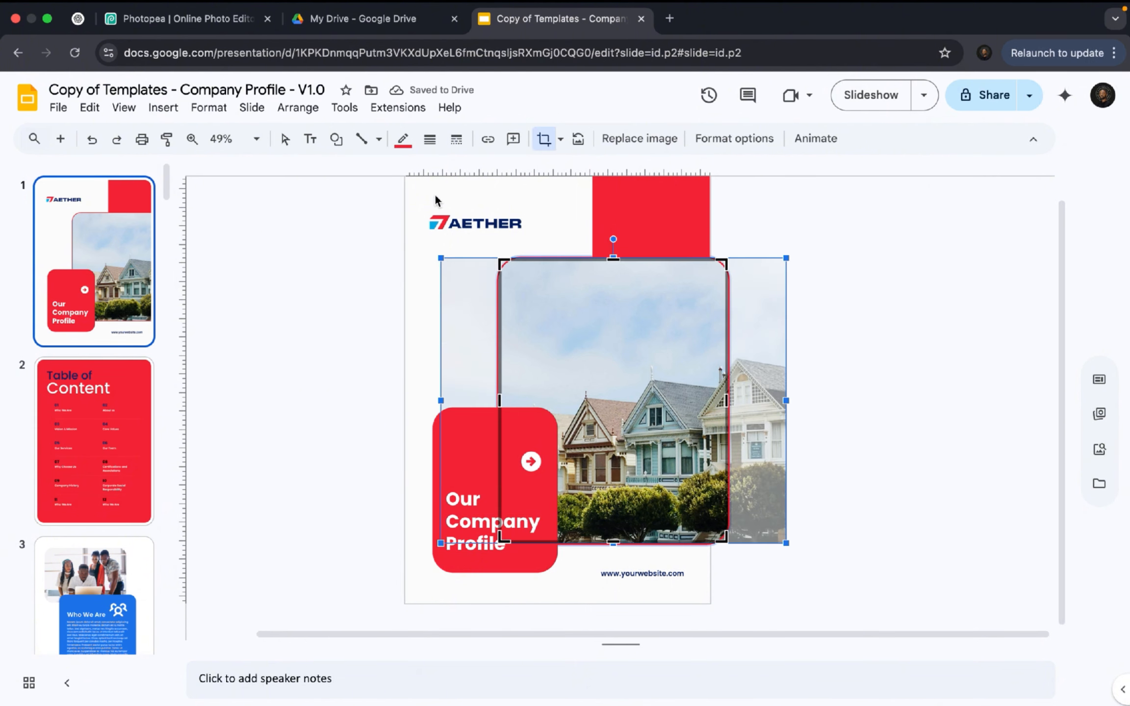
key(Return)
double_click(523, 274)
drag(444, 260, 425, 226)
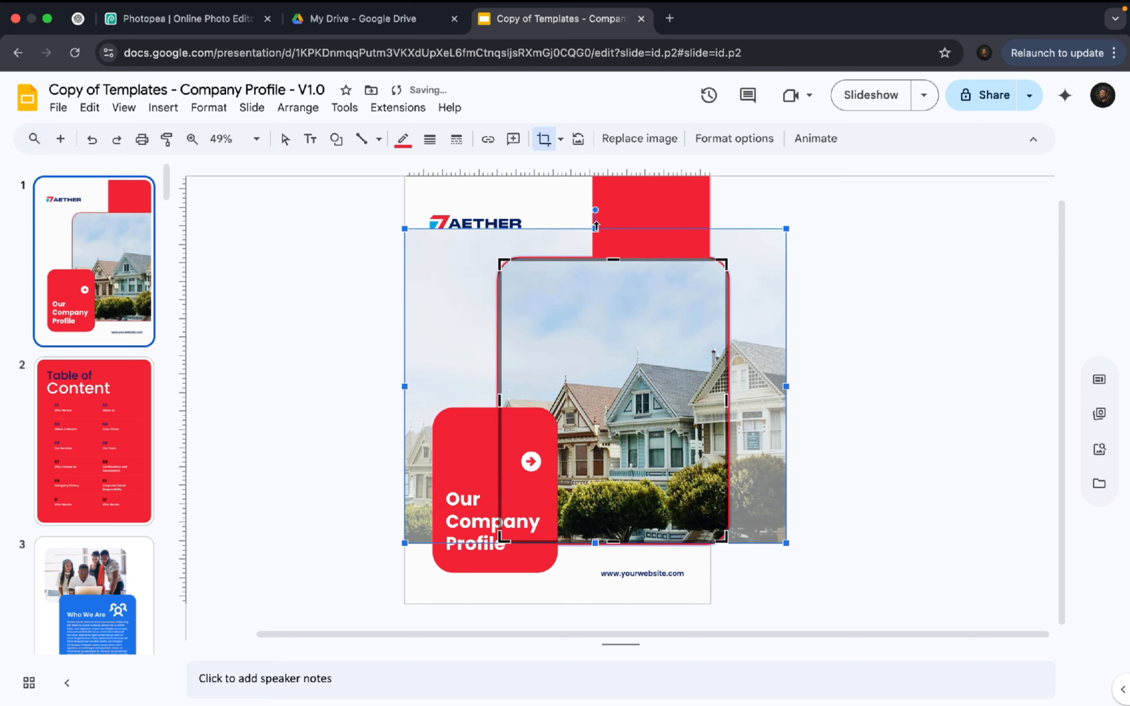
Try to reduce only the height of the cover photo inside its crop frame, and undo the distortion
drag(596, 228, 669, 397)
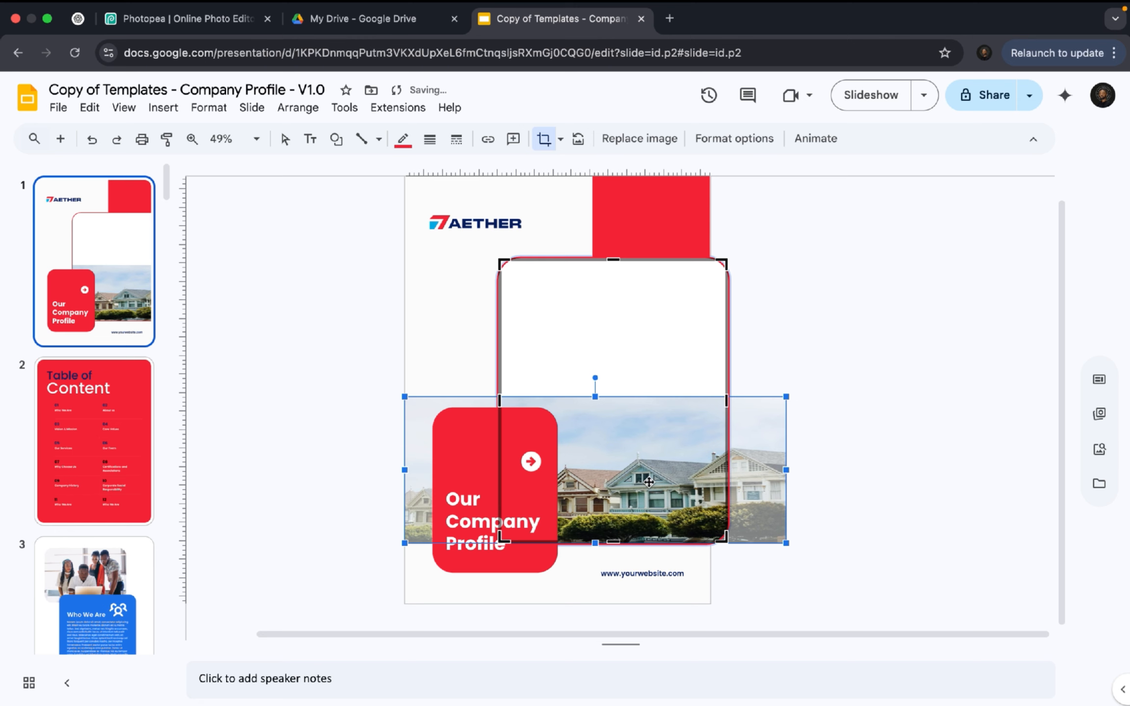
key(ctrl+z)
key(ctrl+z)
key(ctrl+z)
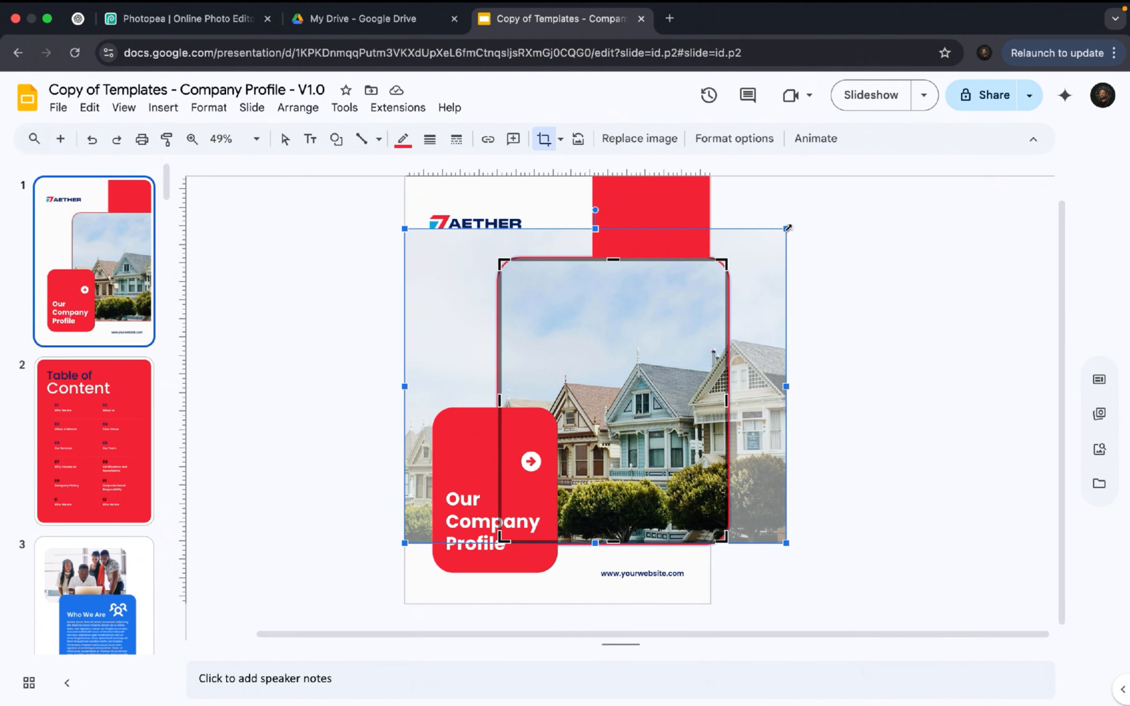
Enlarge the cover photo further inside its frame, shift it upward so the houses and hedges fill the frame, and finish cropping
drag(784, 234, 822, 211)
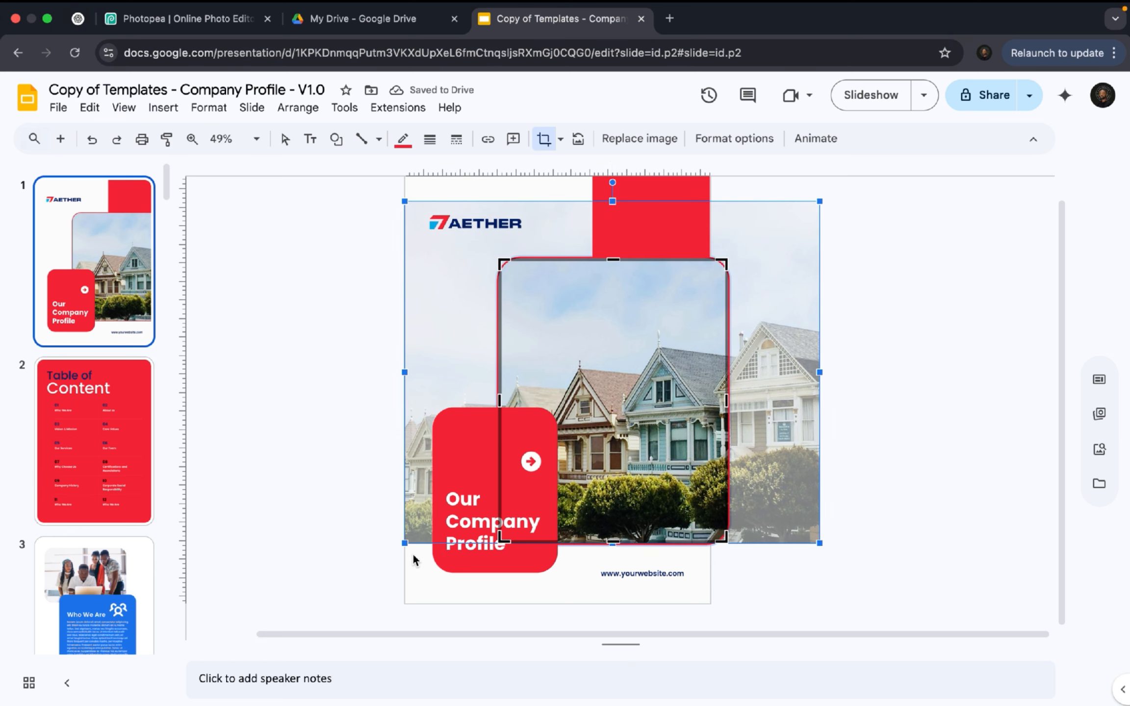
drag(403, 544, 345, 624)
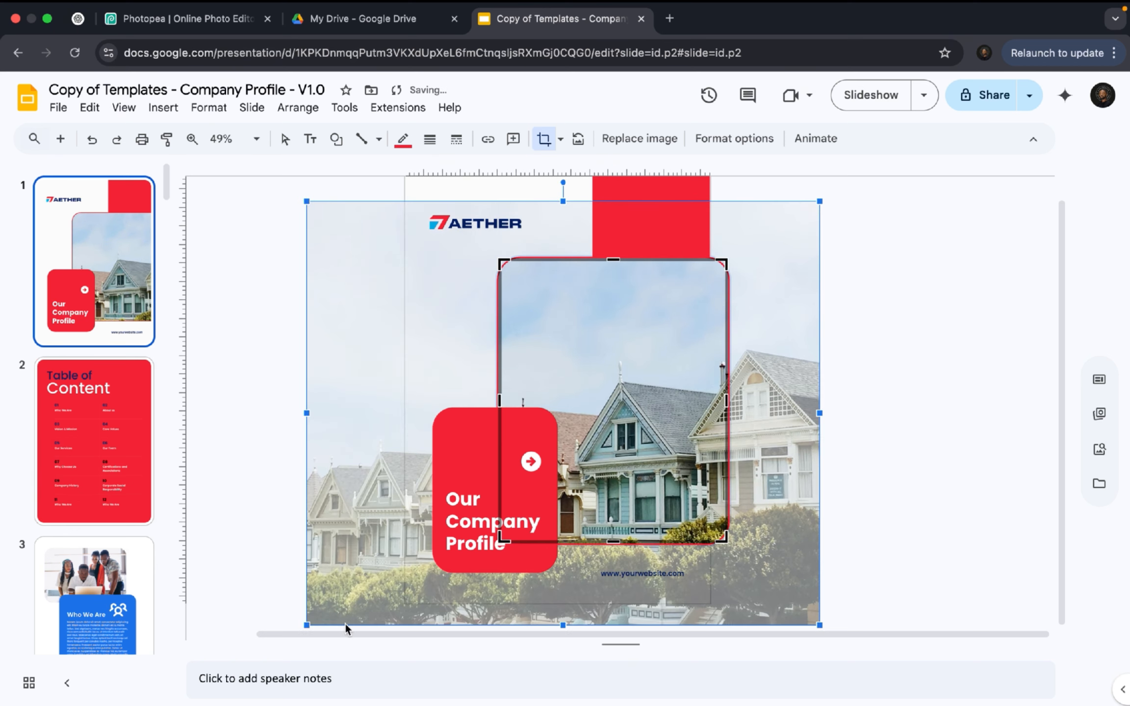
drag(611, 513, 612, 439)
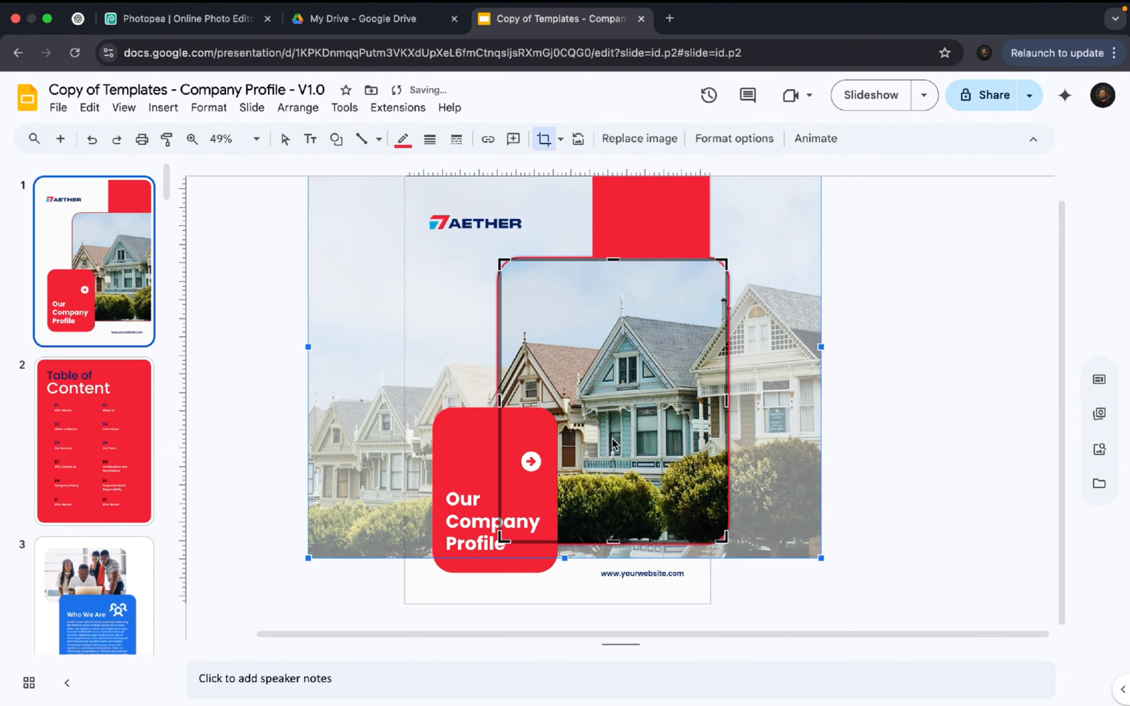
click(782, 561)
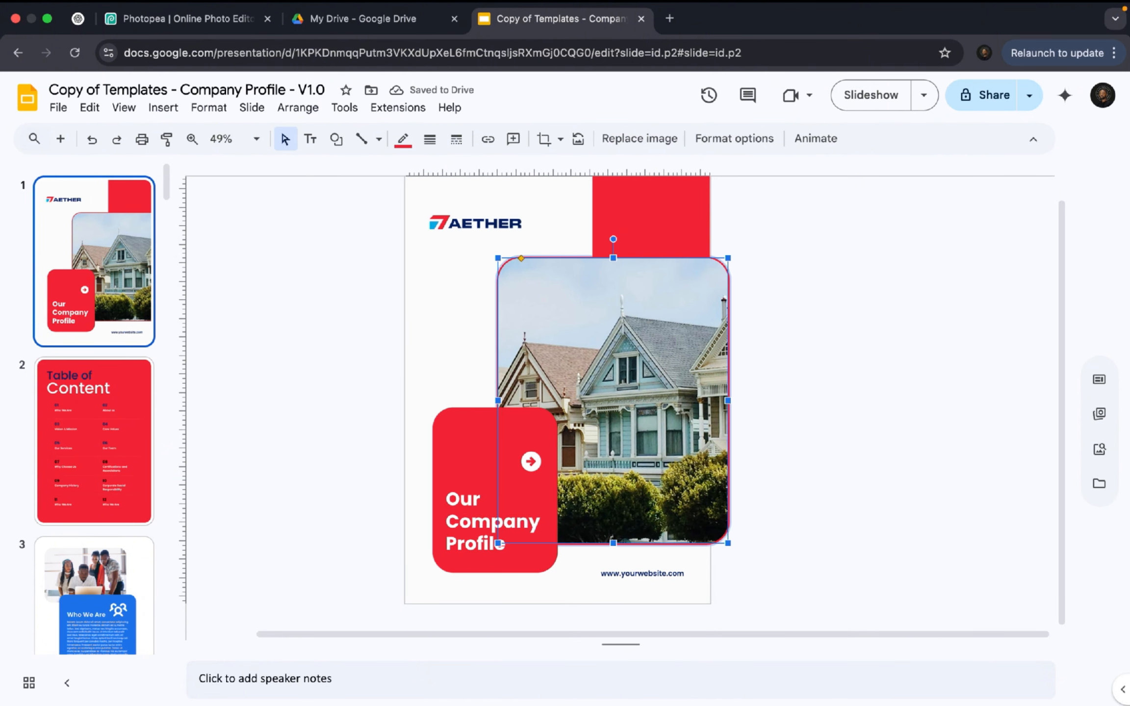
click(798, 518)
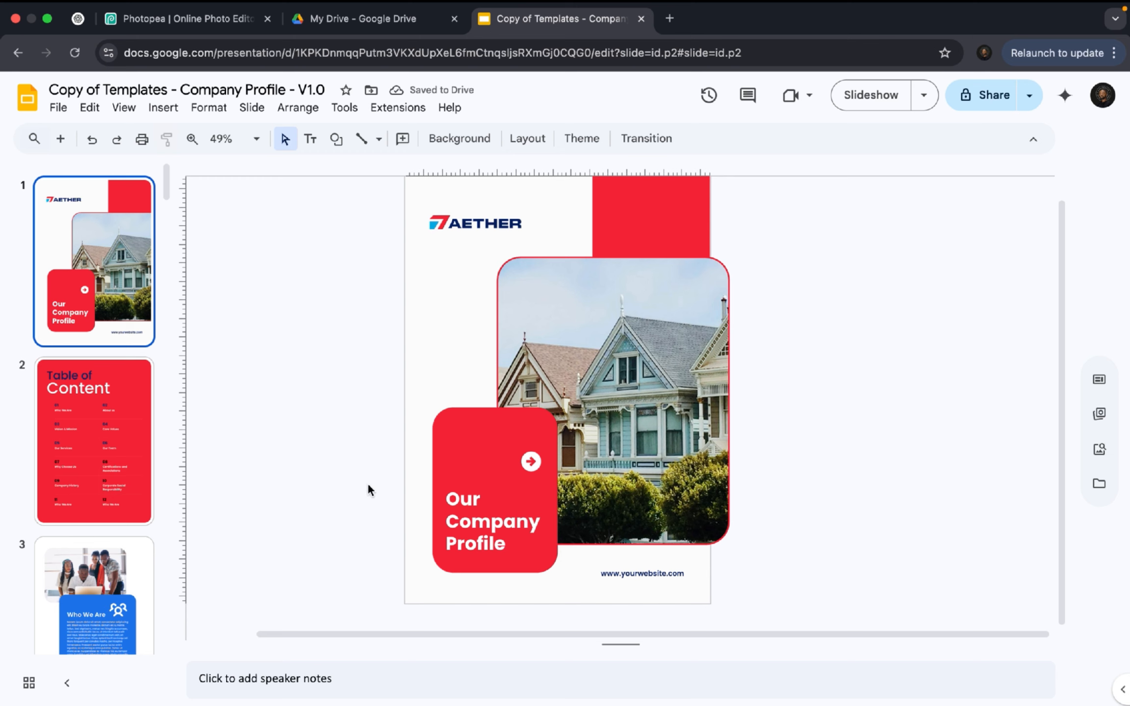
Start replacing the team photo on the Who We Are slide from stock and web images, and search for "law firm"
scroll(90, 497, down, 3)
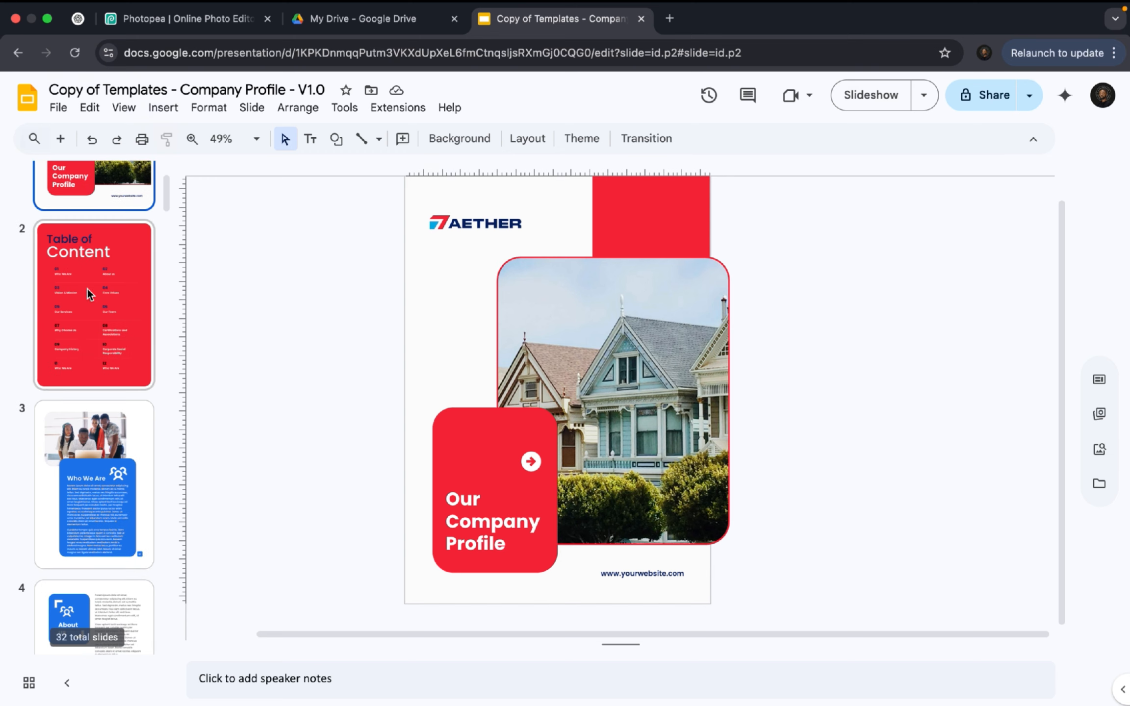
click(112, 454)
click(540, 260)
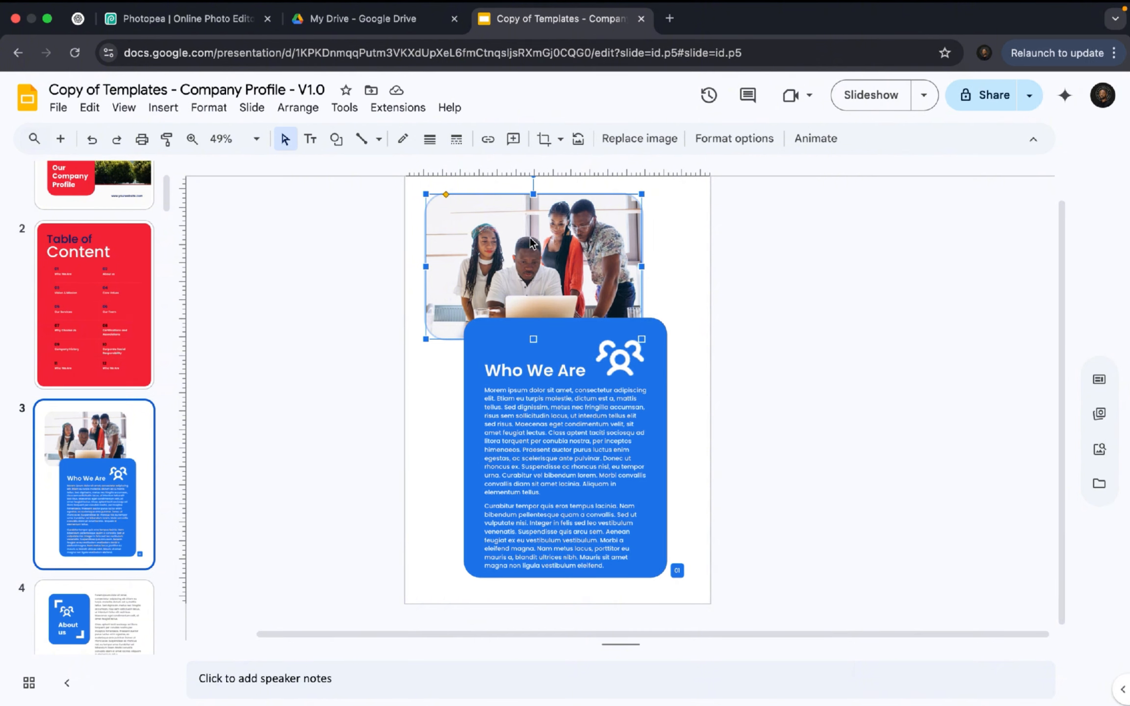
right_click(571, 257)
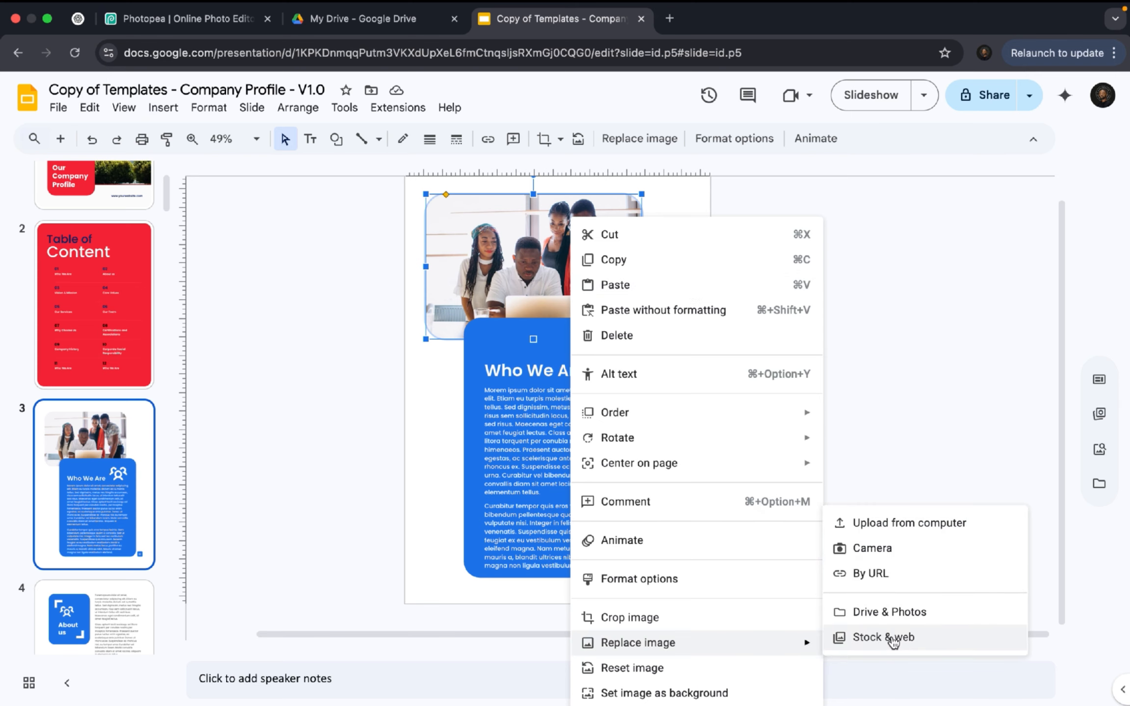
click(892, 636)
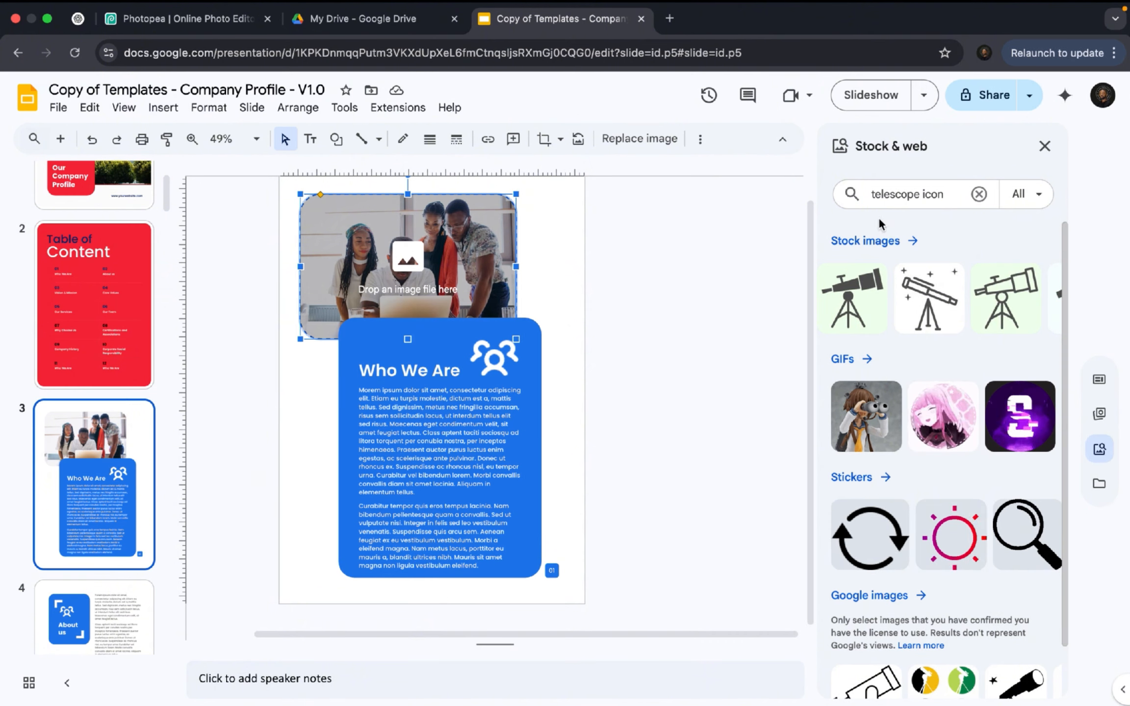
click(979, 194)
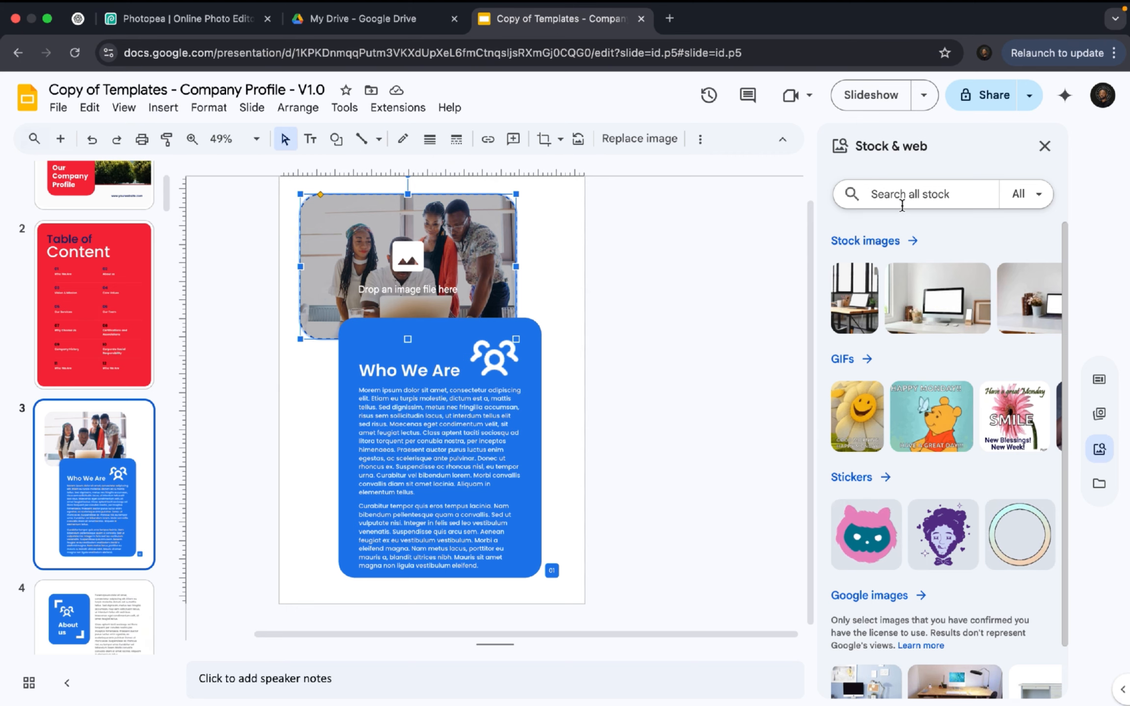
click(902, 205)
text(law)
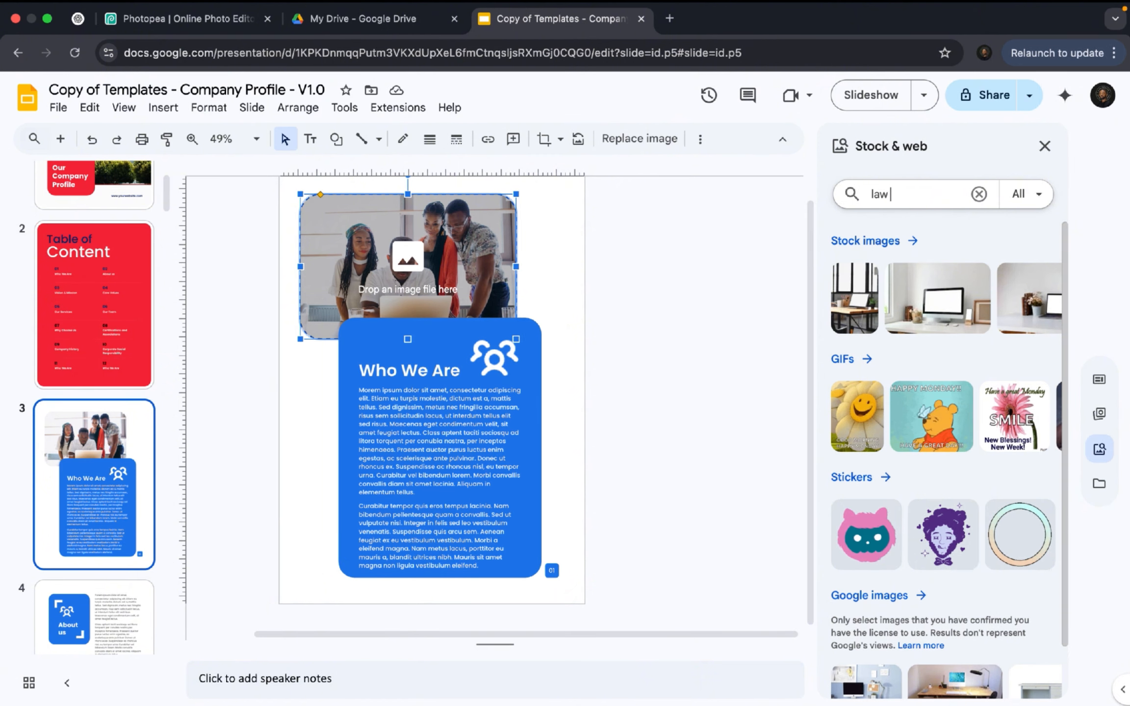
text( firm)
key(Return)
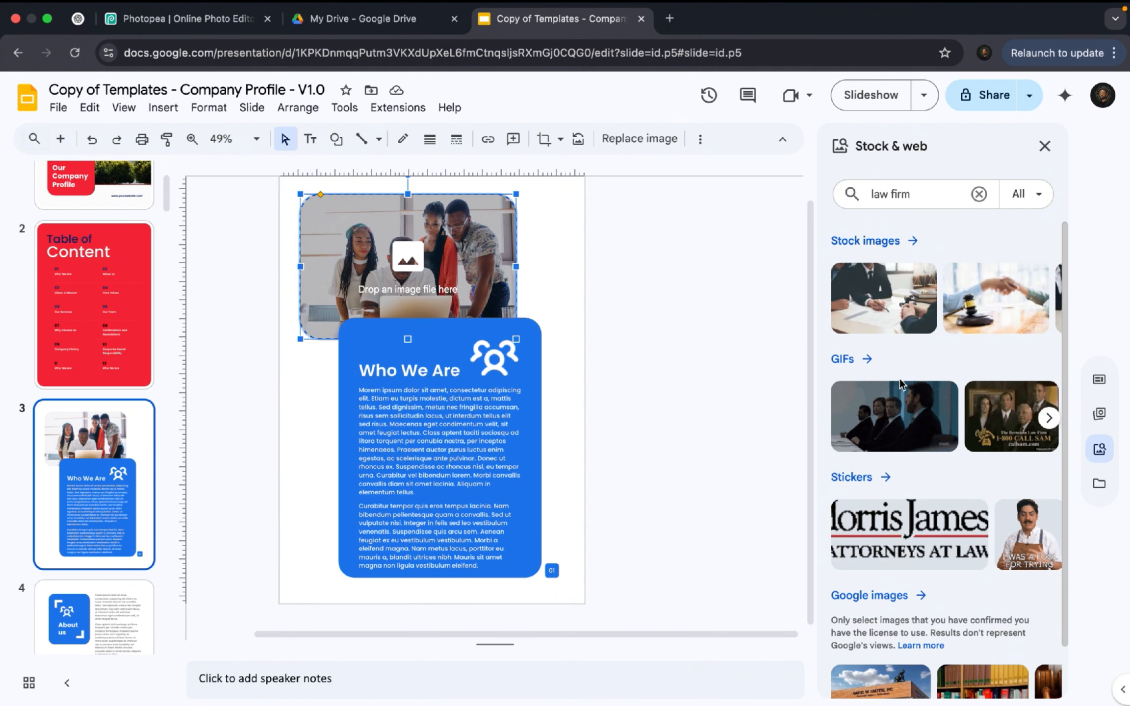
Replace the Who We Are photo with the stock image of people exchanging papers at a desk beside a gavel
scroll(888, 596, down, 2)
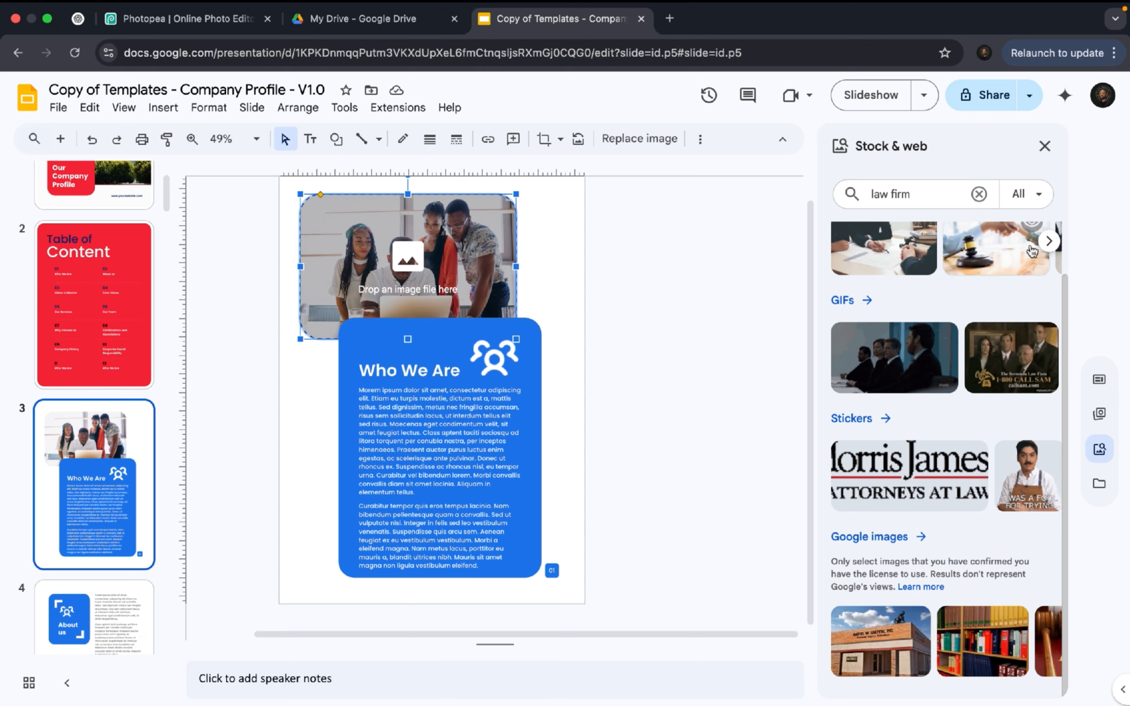
scroll(1023, 275, up, 2)
click(1049, 300)
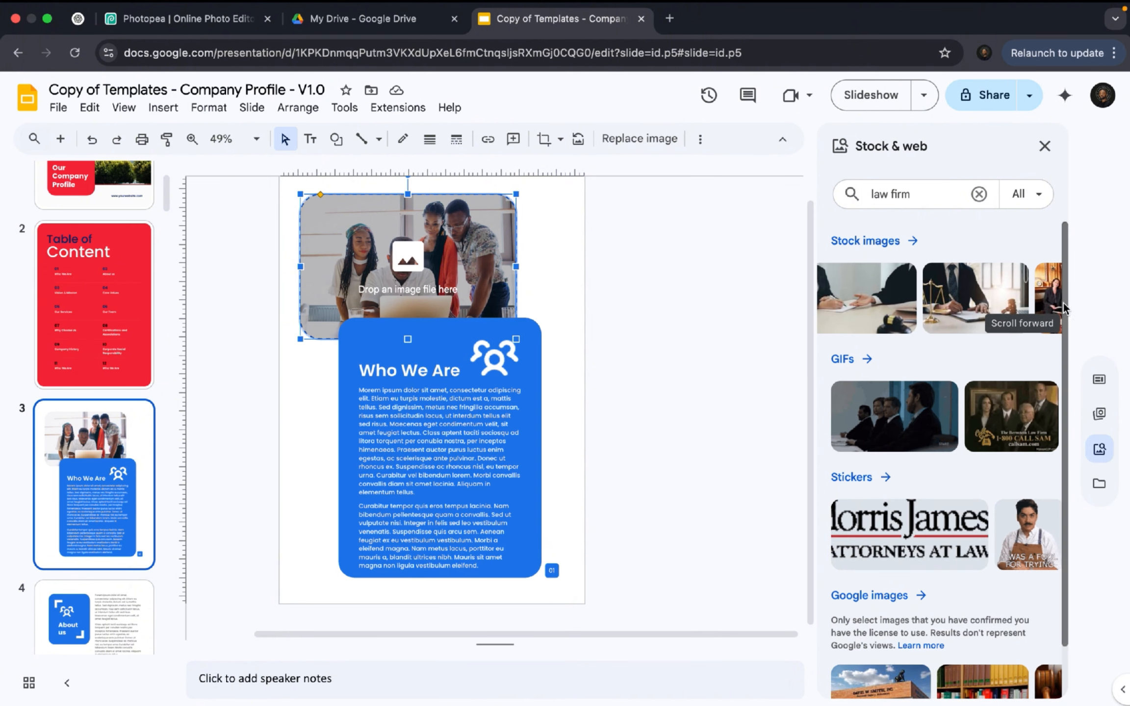
click(1048, 299)
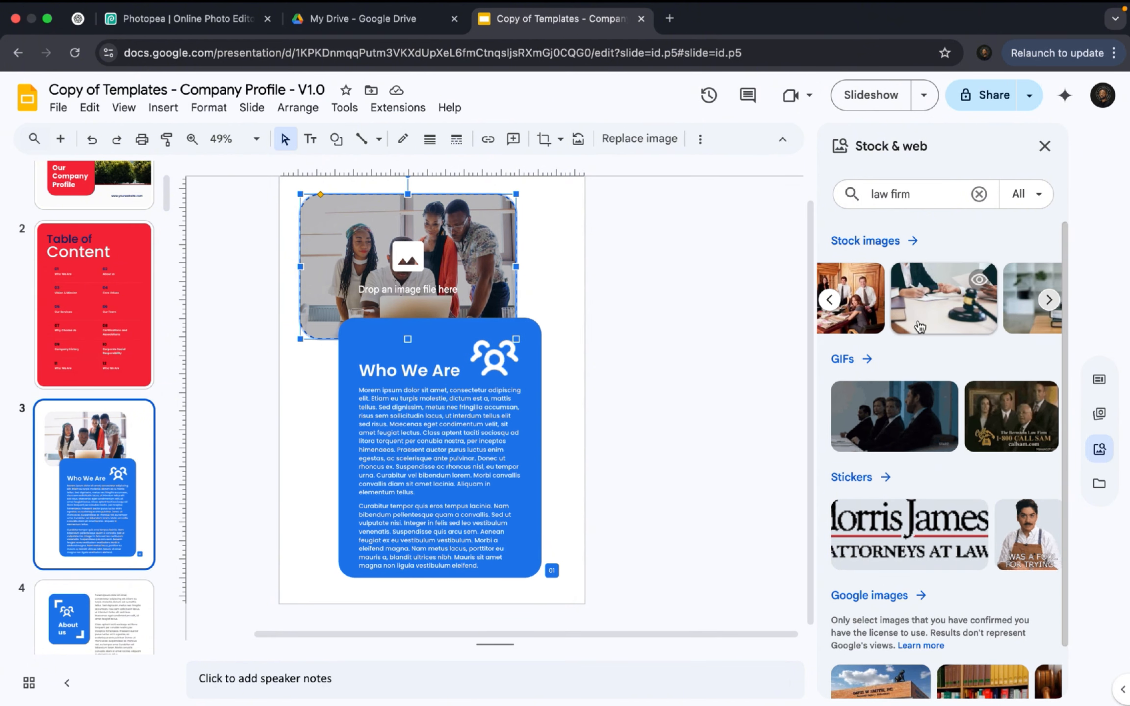
click(945, 301)
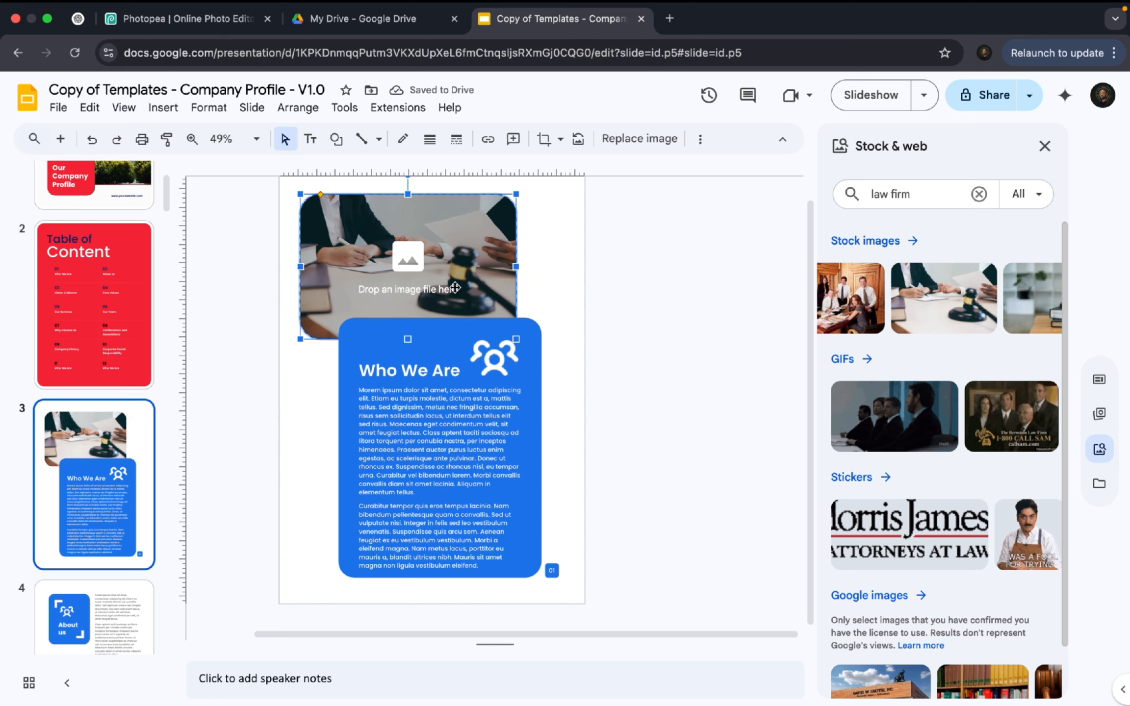
click(664, 307)
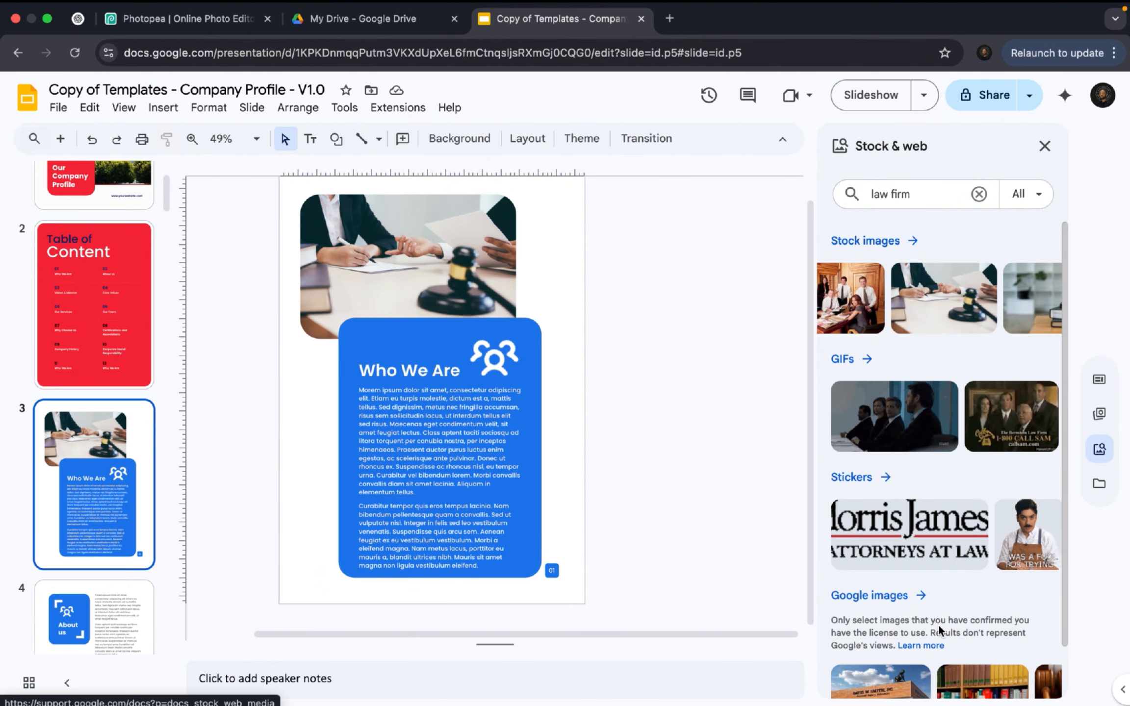
Switch to the Instructions and Resources Guide PDF in Preview and open the unsplash.com link from its Free High-Quality Images section
mouse_move(943, 285)
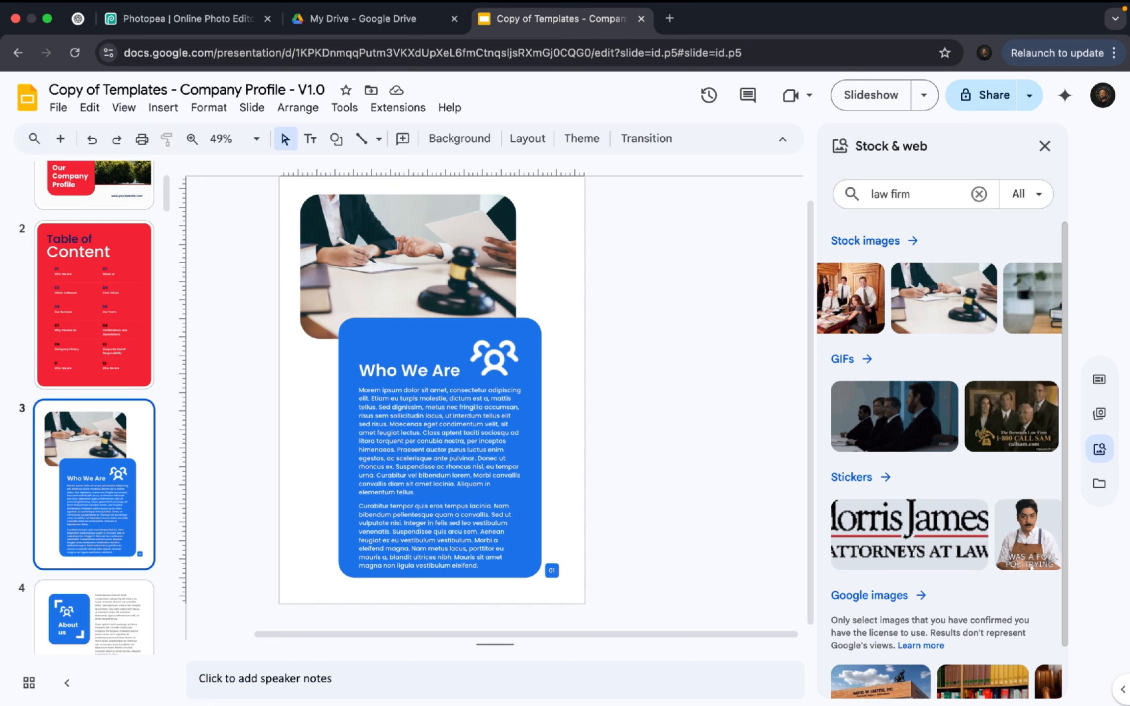
mouse_move(565, 684)
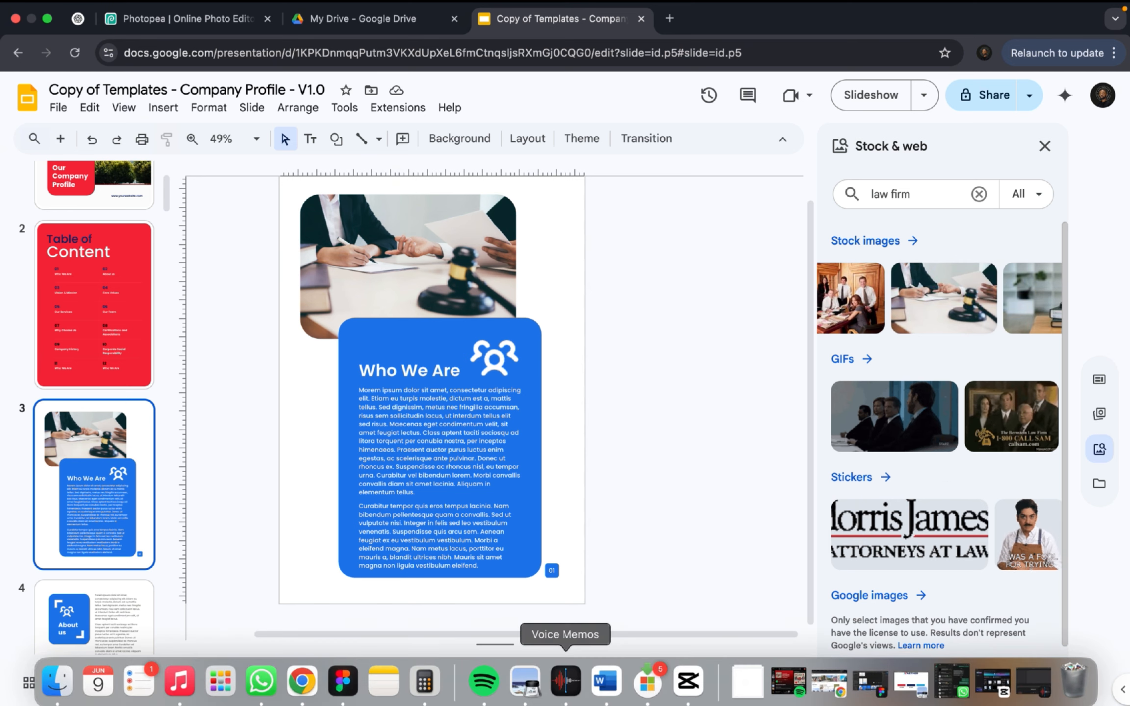
click(525, 689)
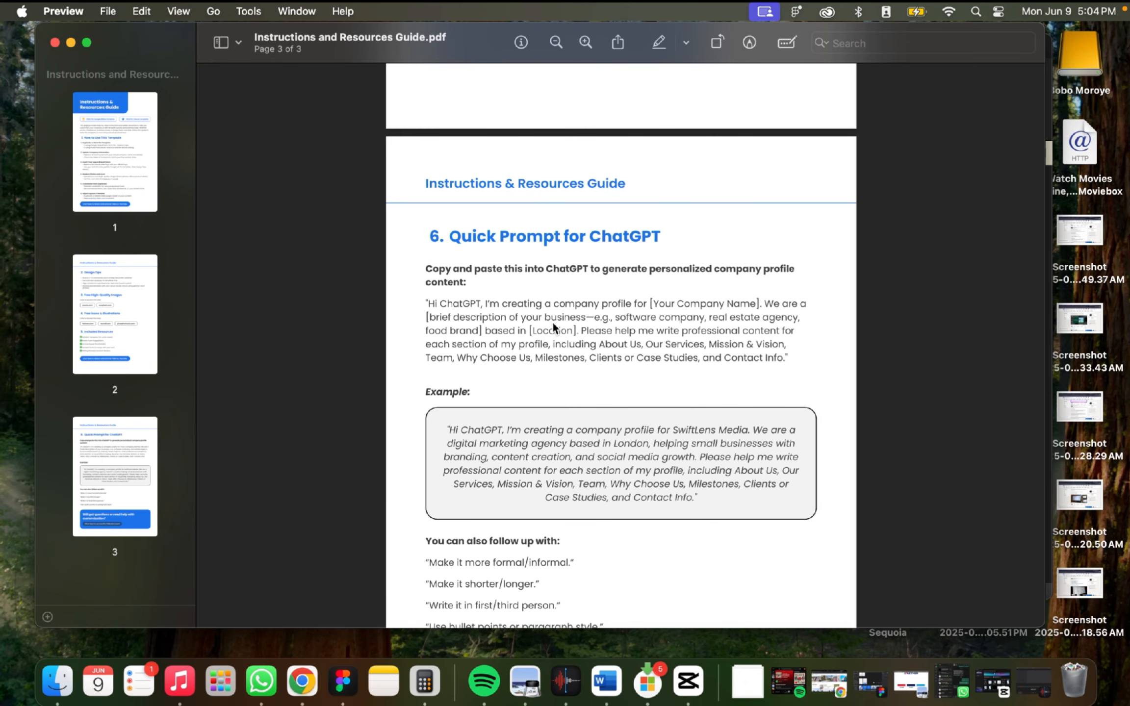
scroll(553, 324, down, 5)
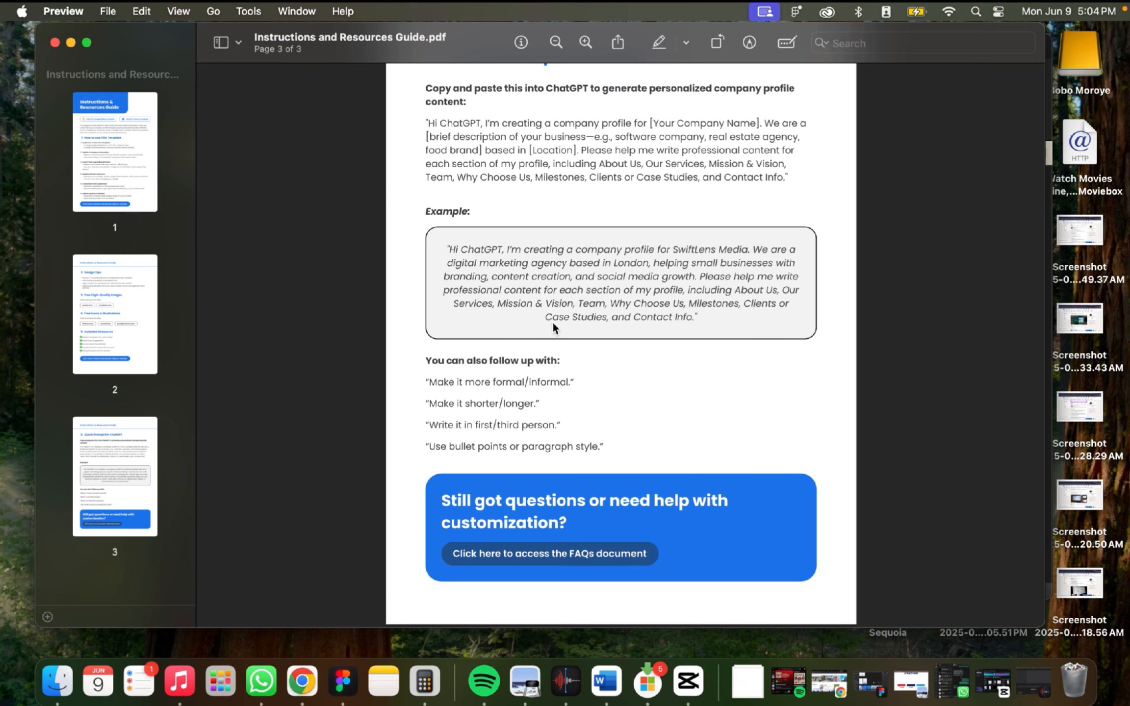
scroll(553, 324, up, 18)
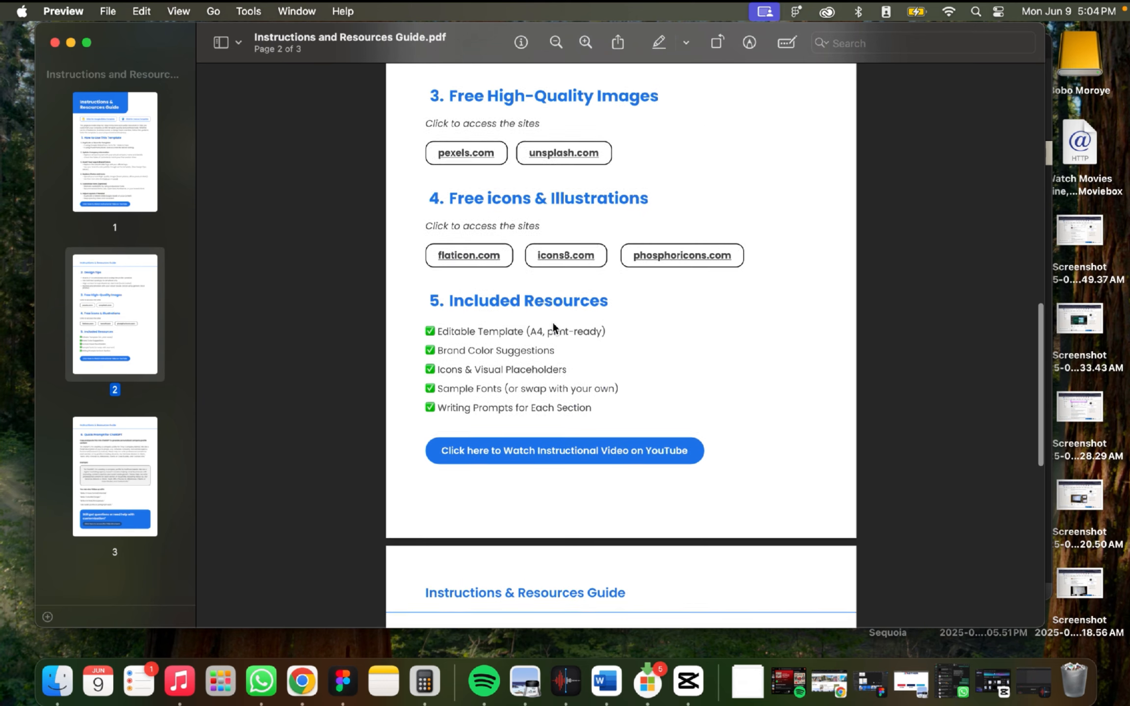
scroll(553, 324, up, 5)
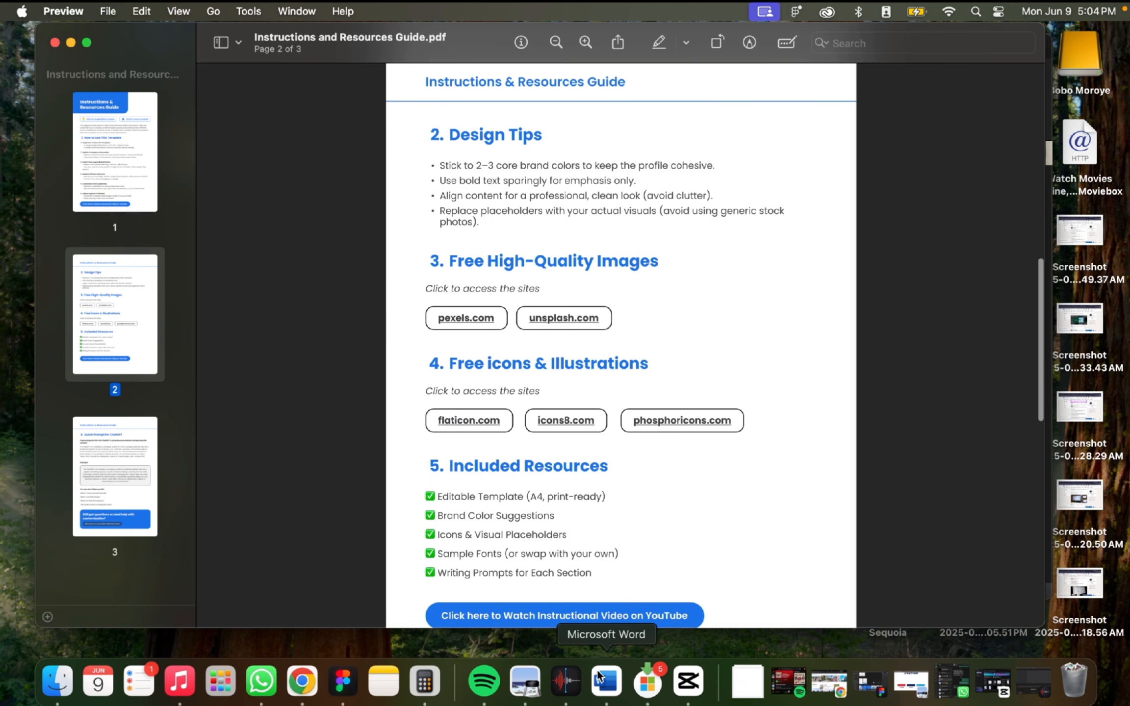
click(302, 681)
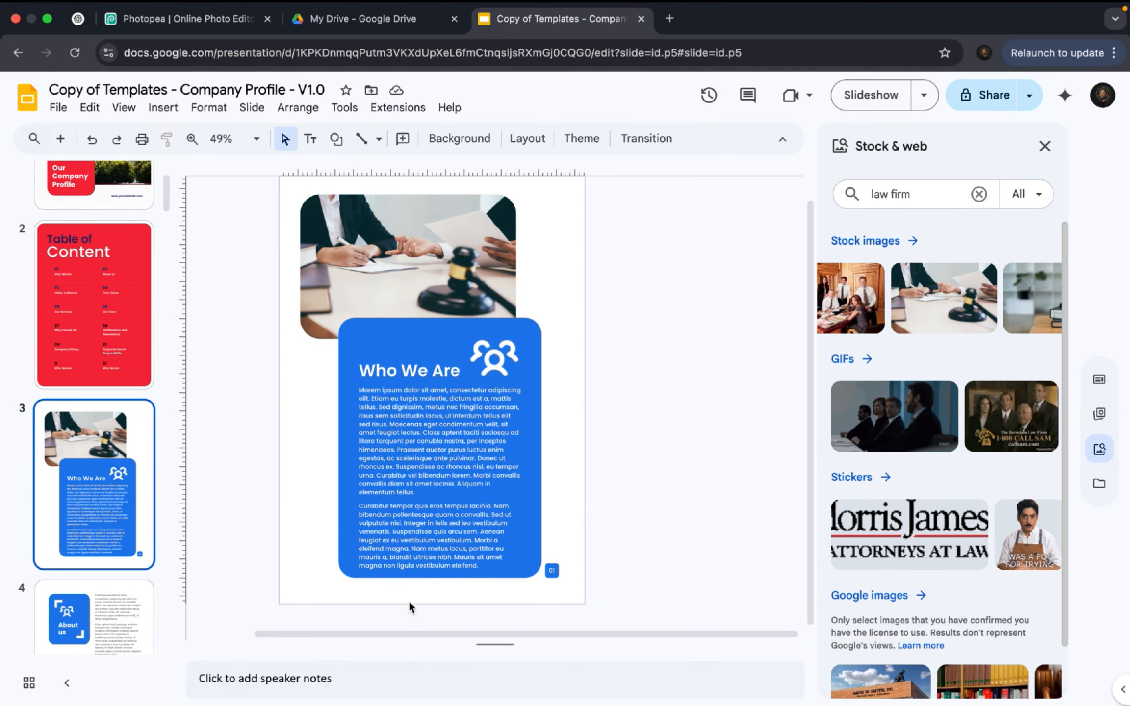
mouse_move(425, 680)
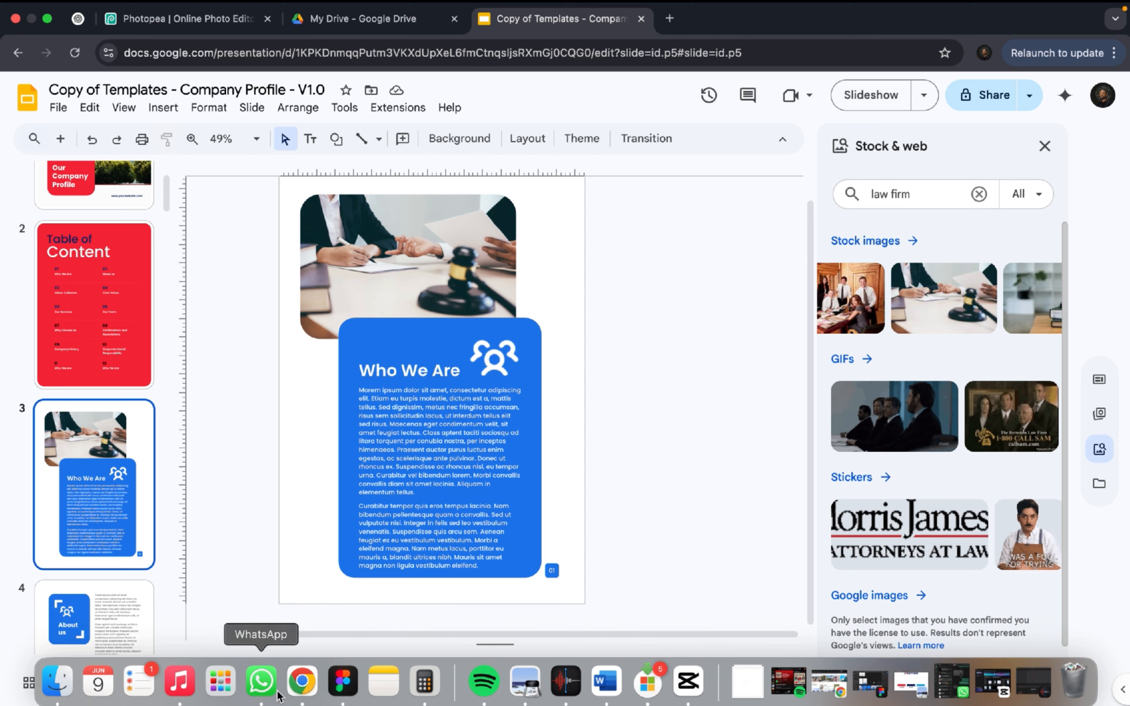
click(525, 681)
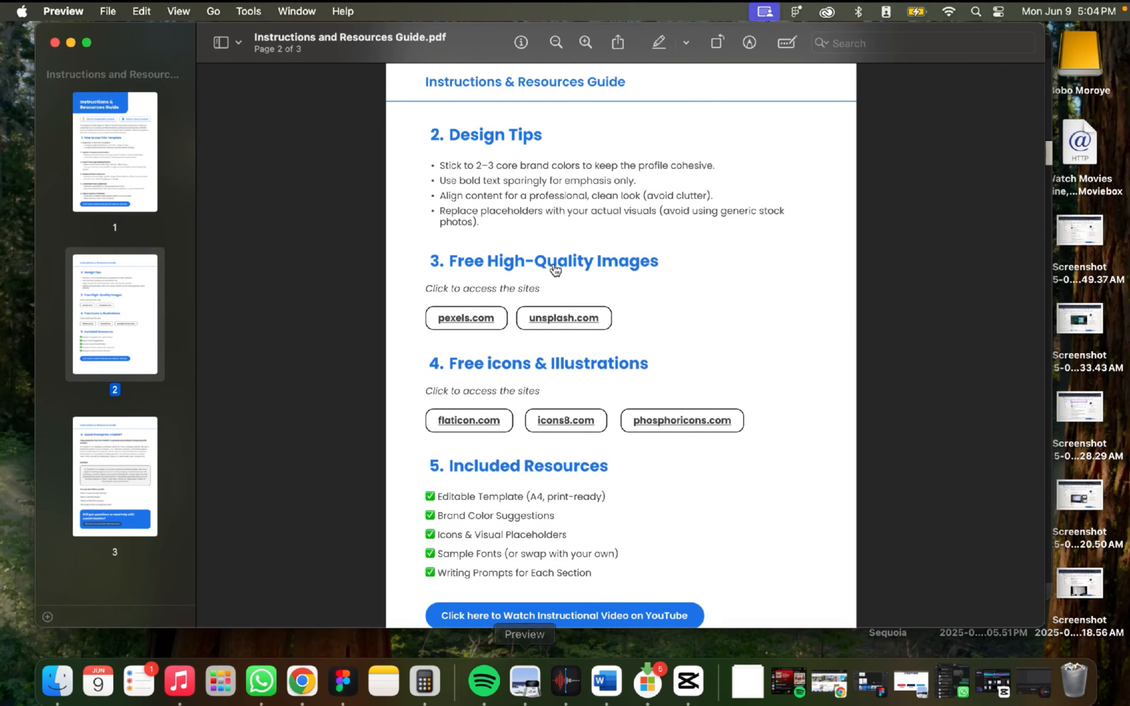
click(577, 322)
click(553, 373)
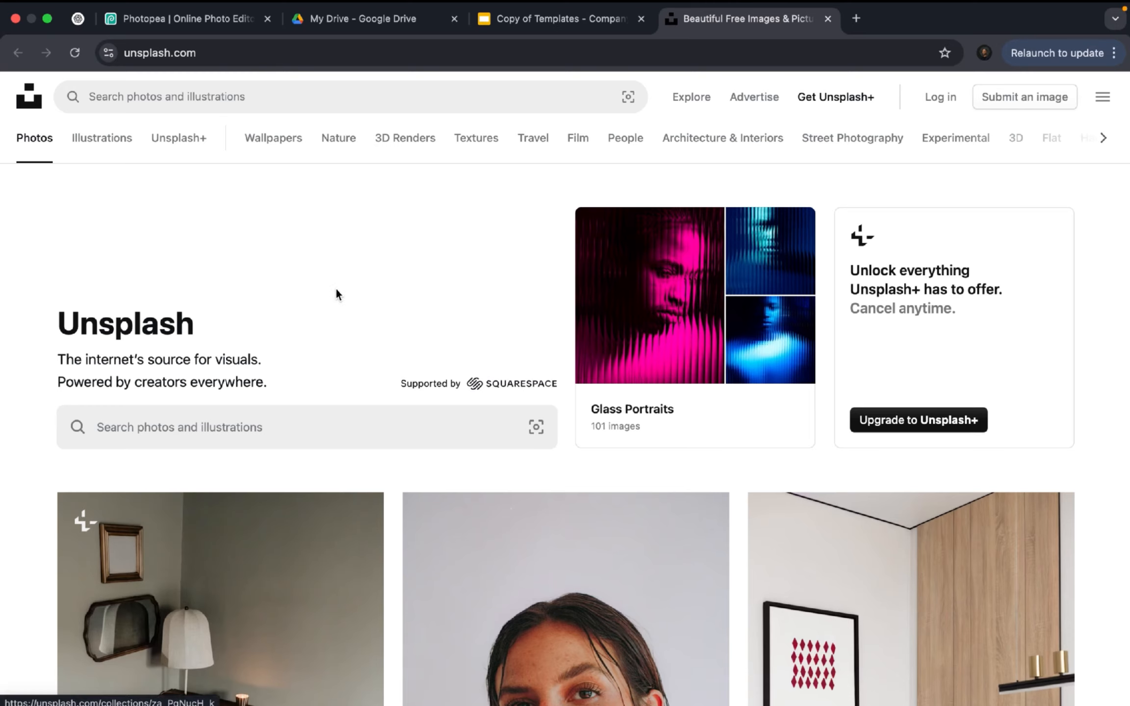
Search Unsplash for "law firm" photos
scroll(339, 510, down, 10)
scroll(342, 513, up, 8)
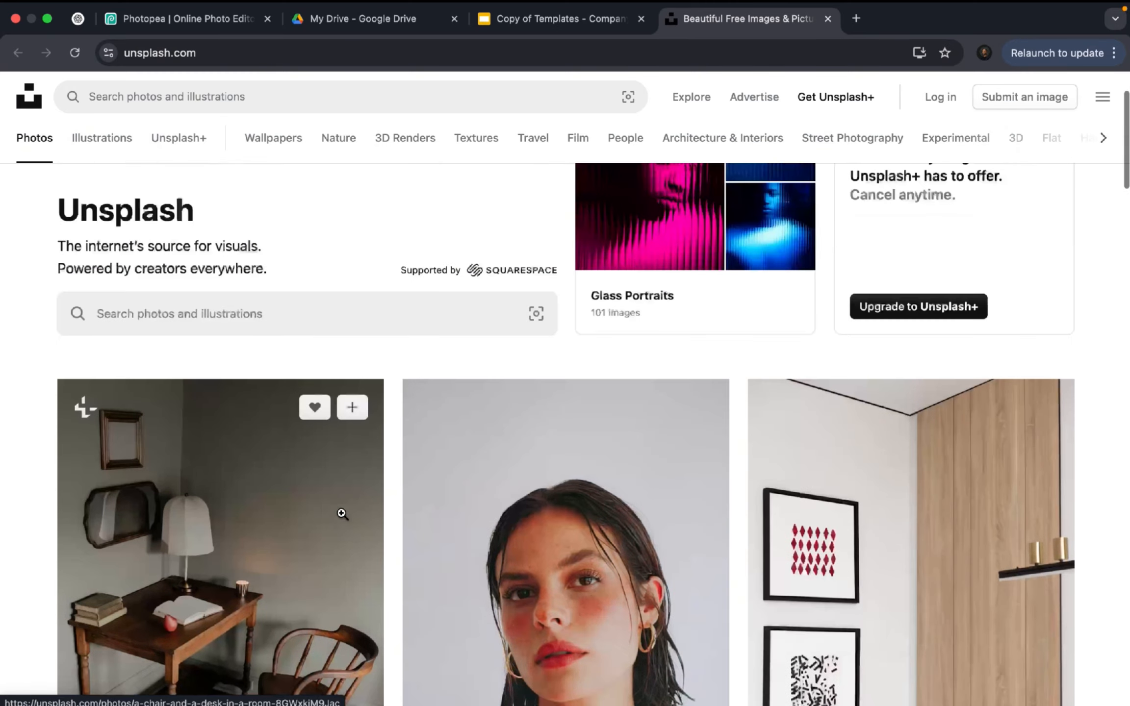
scroll(343, 514, up, 2)
click(227, 431)
text(l)
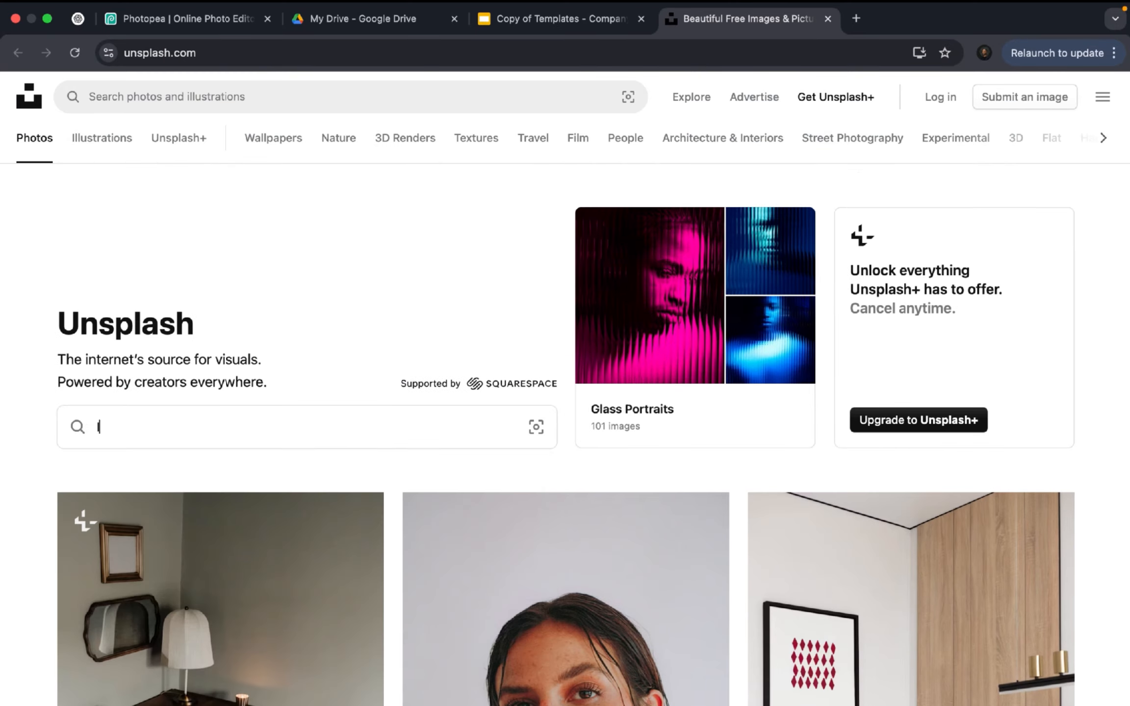
text(aw firm)
key(Return)
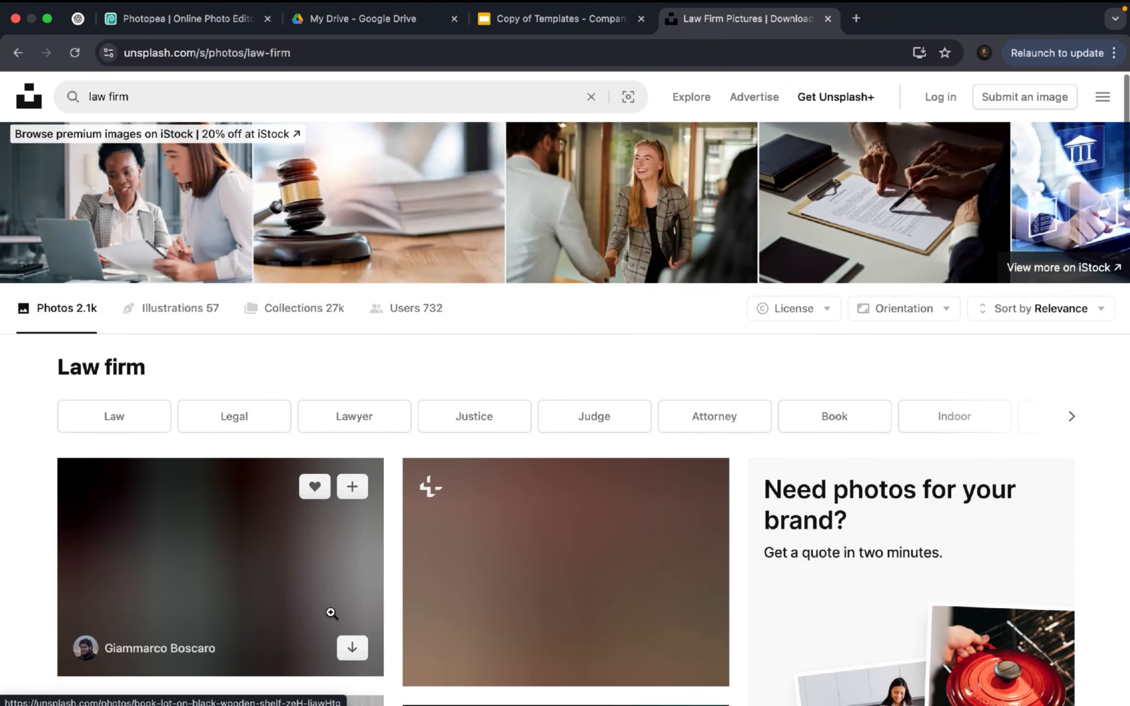
Download the photo of the blindfolded justice statue holding scales from the law firm results
scroll(329, 612, down, 7)
scroll(331, 612, up, 3)
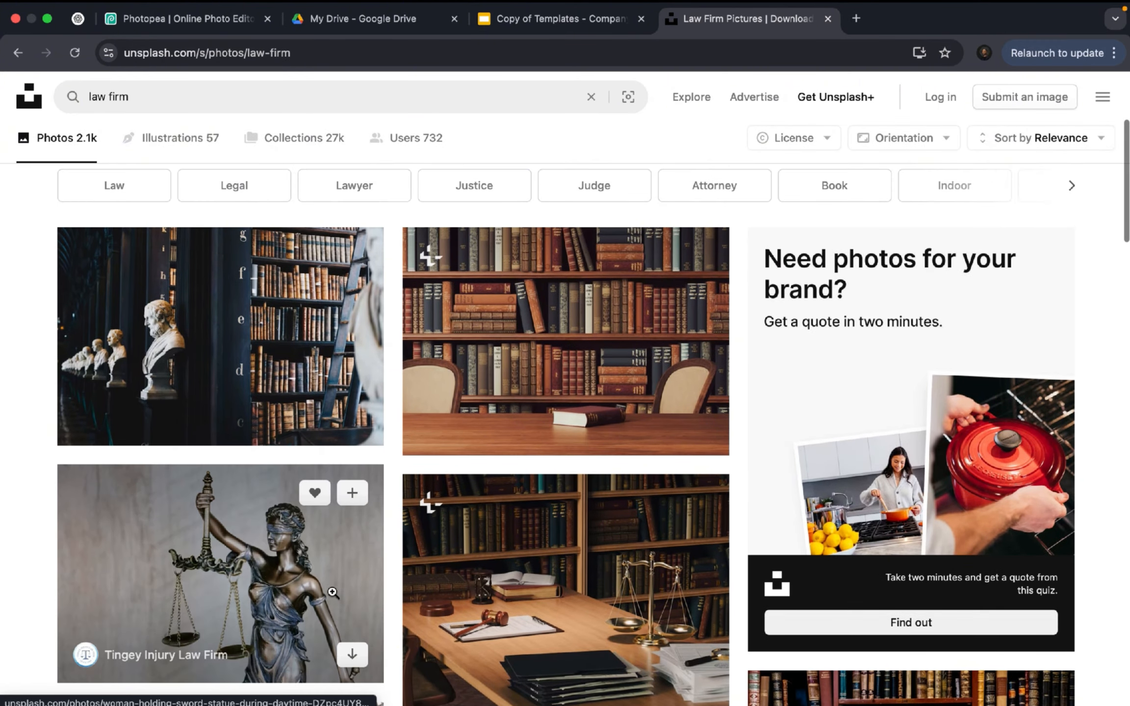
scroll(429, 363, down, 3)
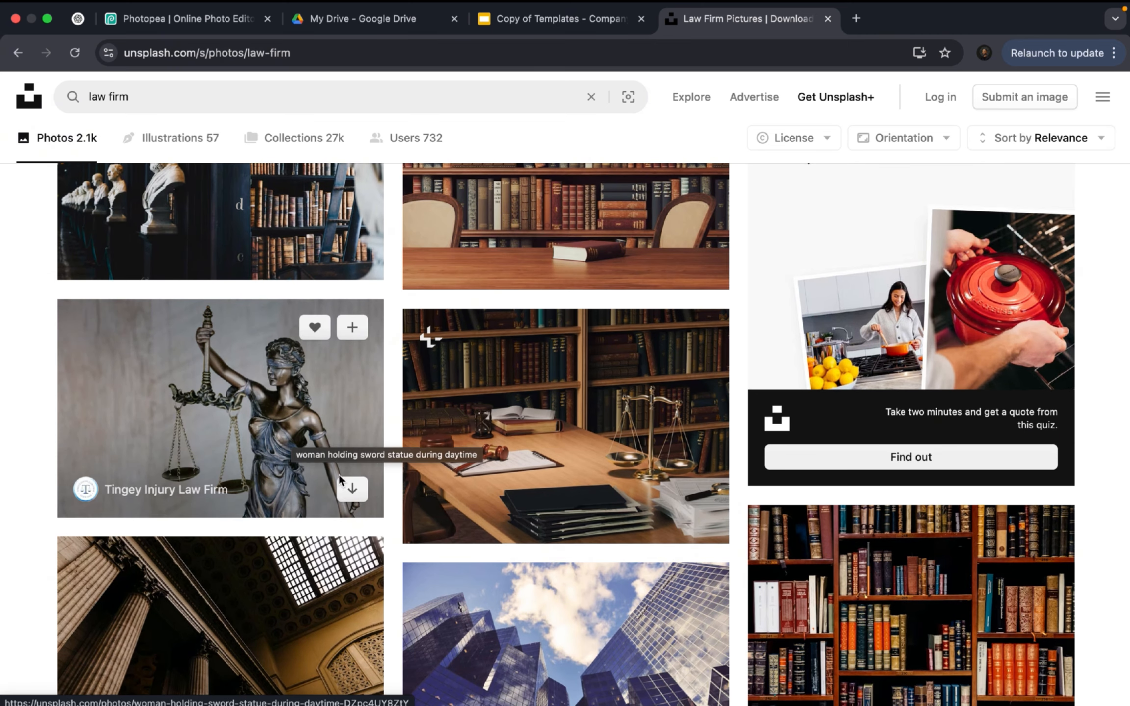
click(352, 492)
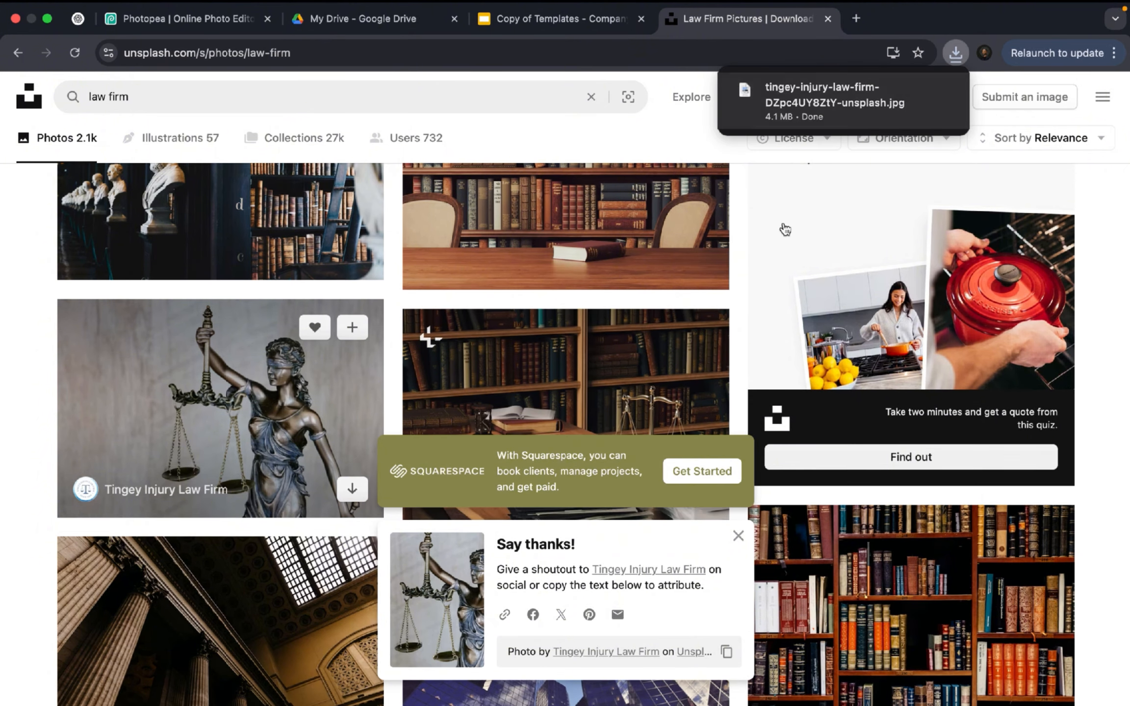
Switch to Finder and select the downloaded tingey-injury-law-firm image in the Downloads folder
mouse_move(606, 702)
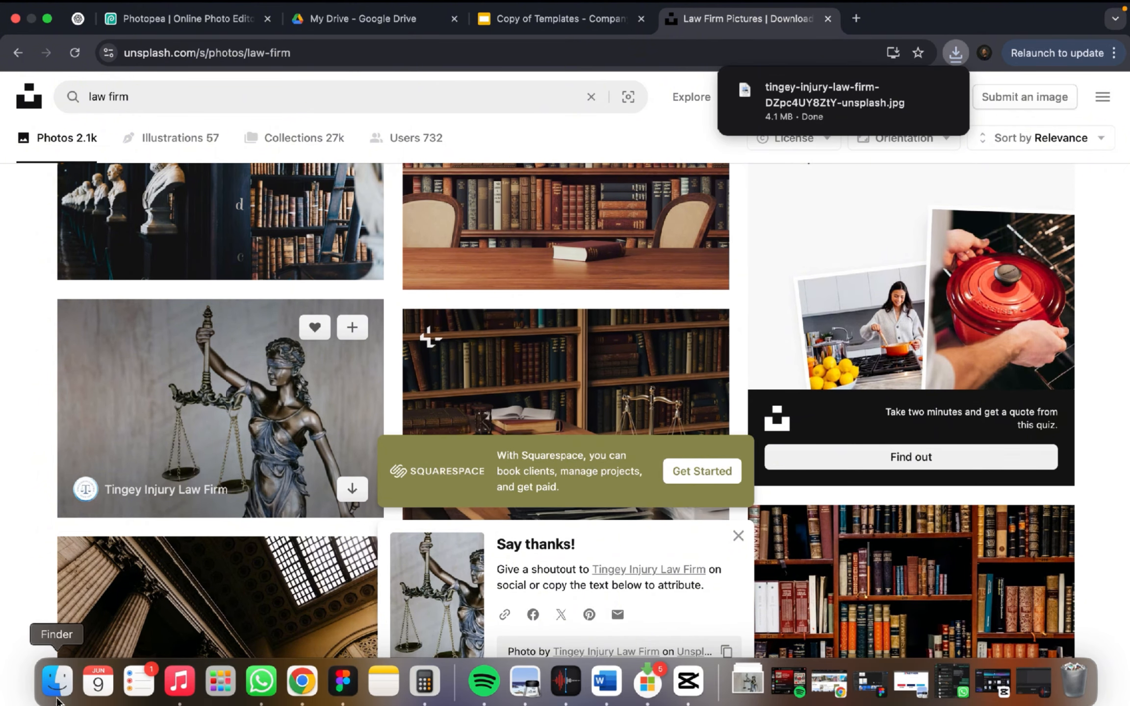
click(58, 701)
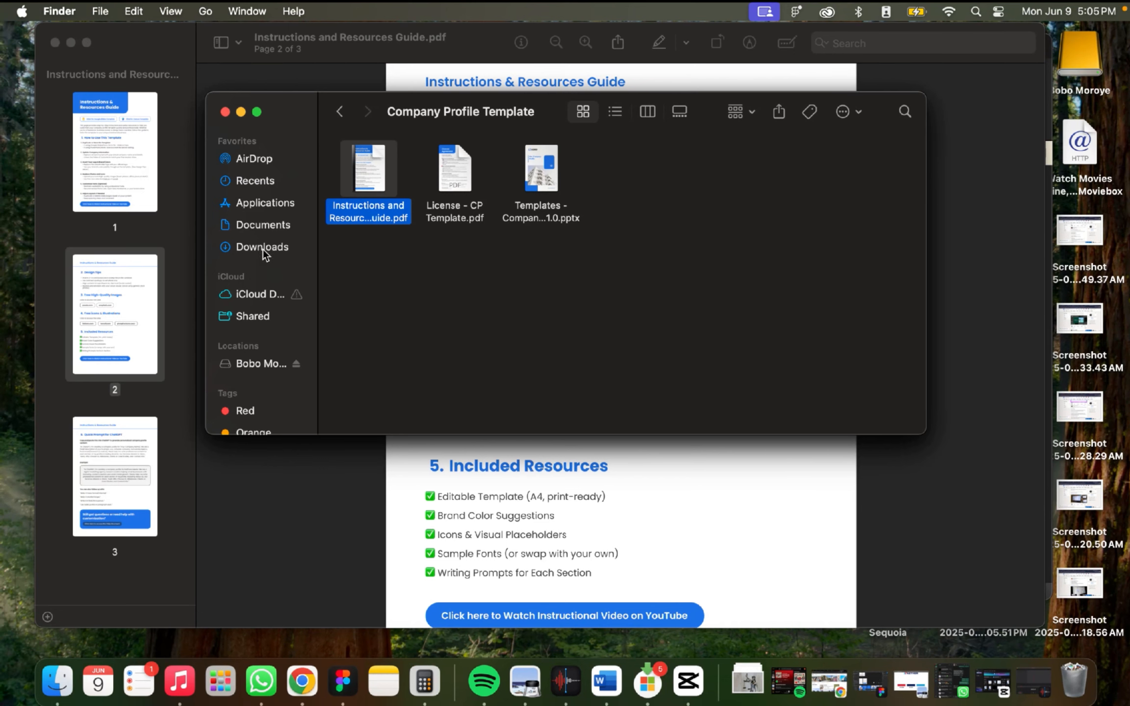
click(259, 246)
click(374, 200)
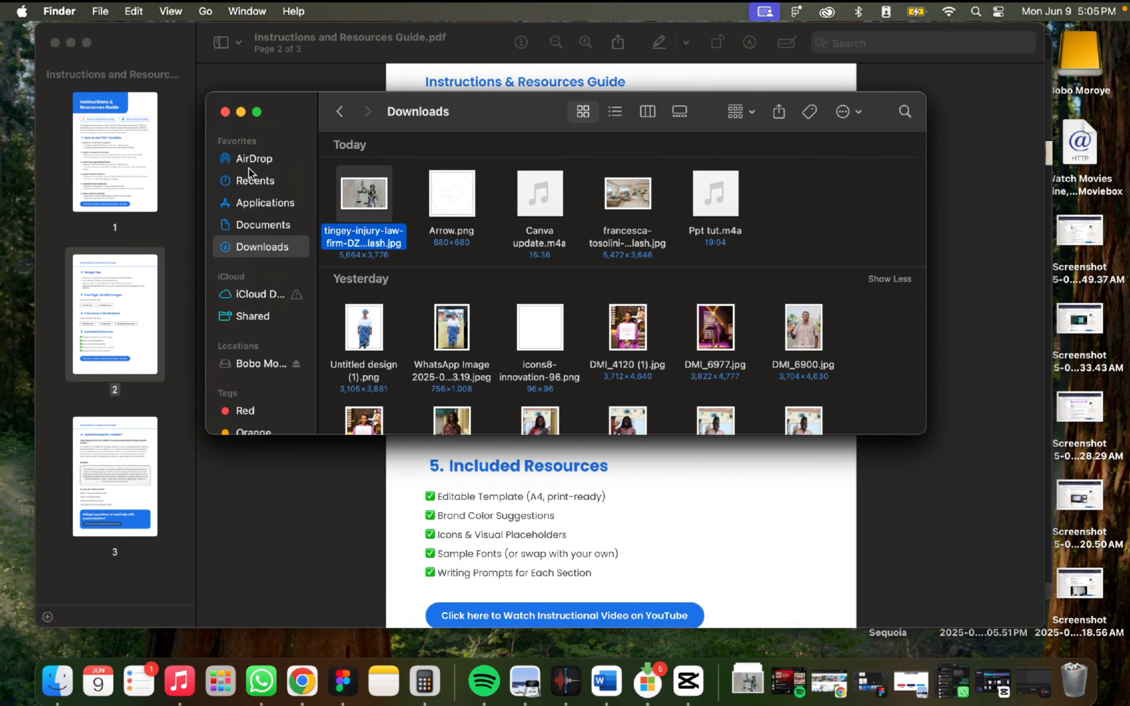
Copy the downloaded law firm photo into the Samples for Tutorial Resources folder, and group that folder's files by Date Modified
click(339, 112)
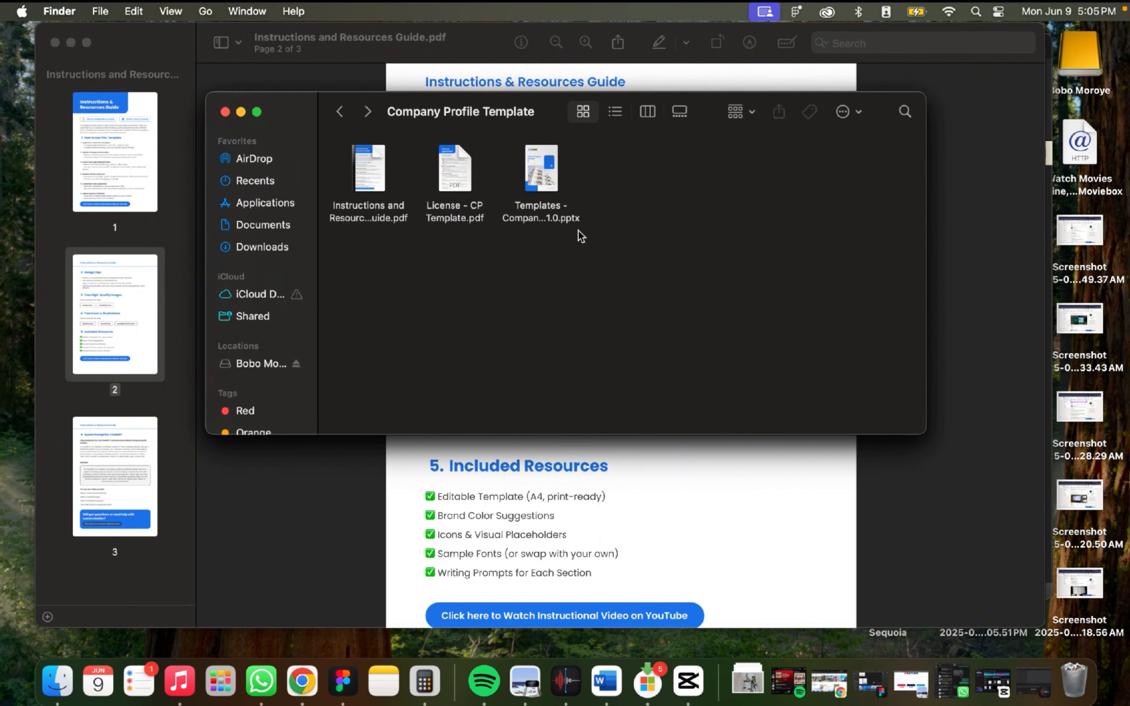
click(338, 112)
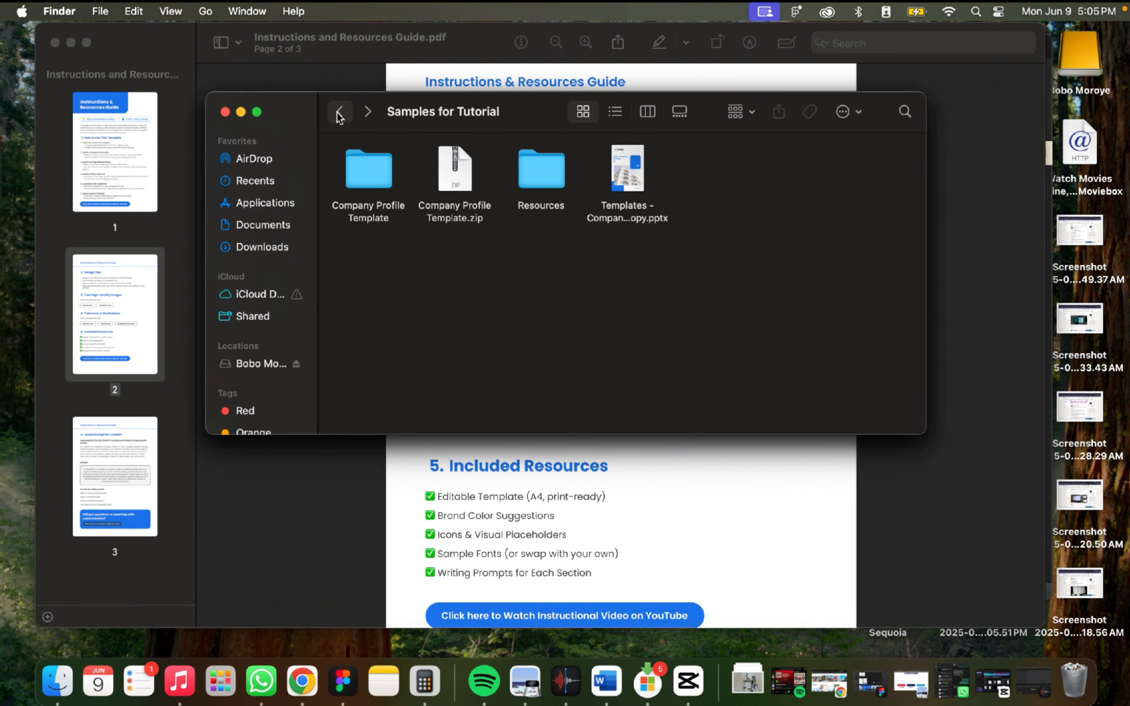
double_click(549, 179)
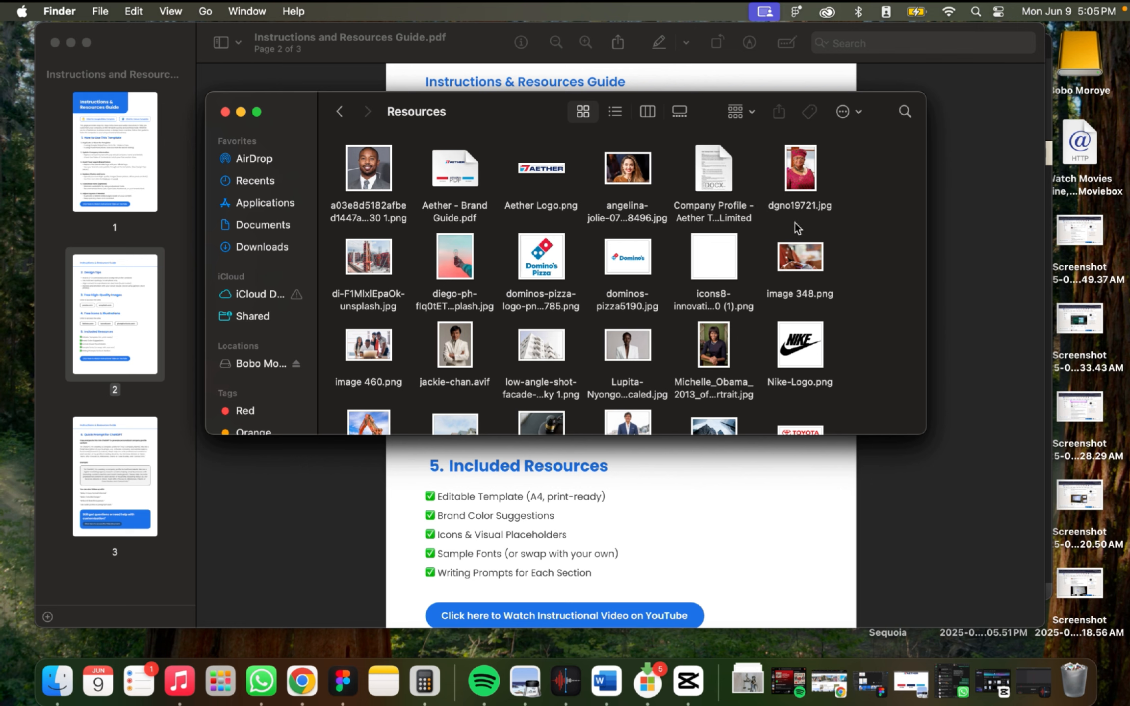
click(743, 112)
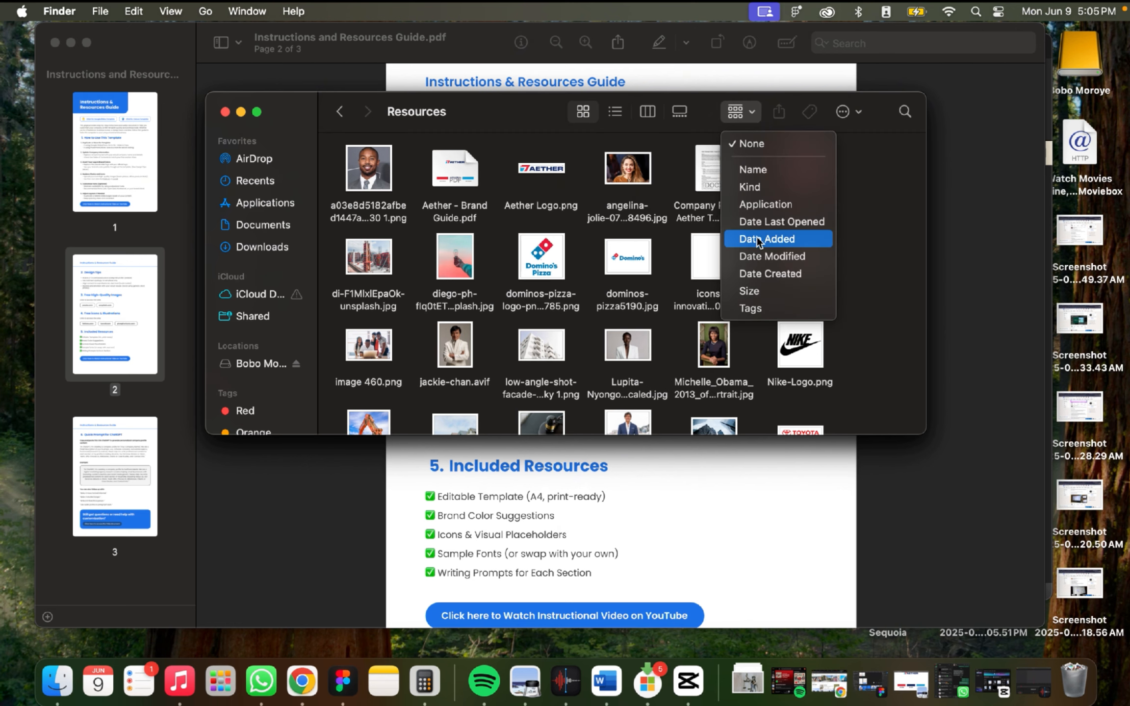
click(754, 256)
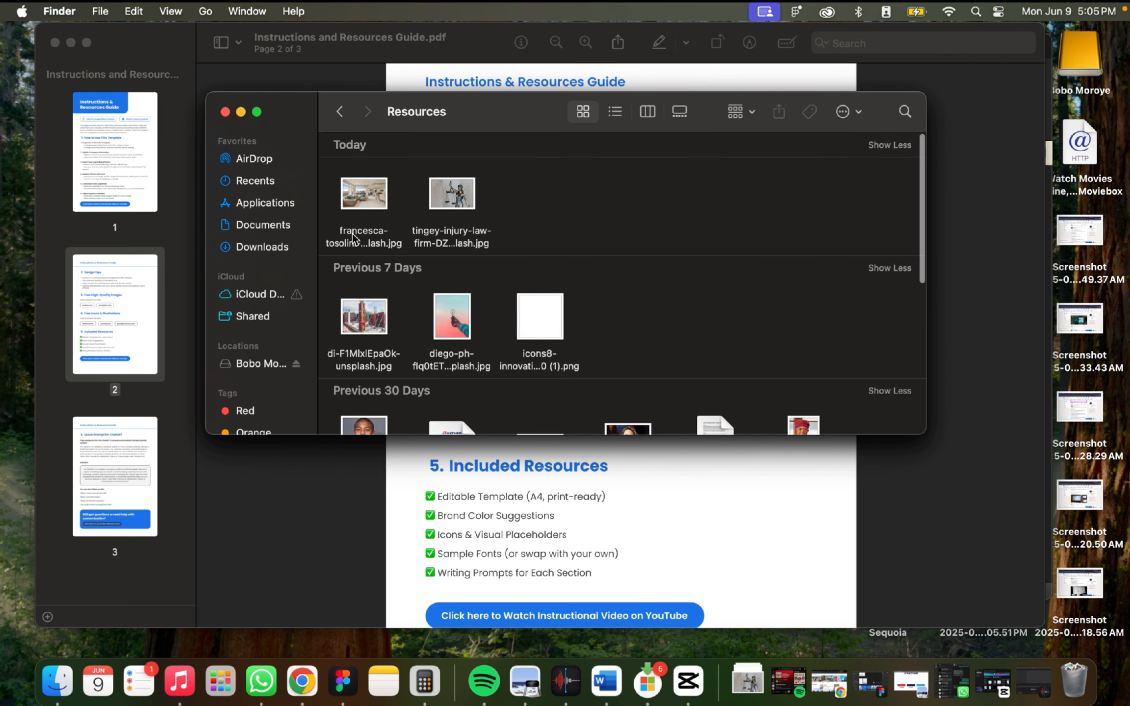
click(458, 193)
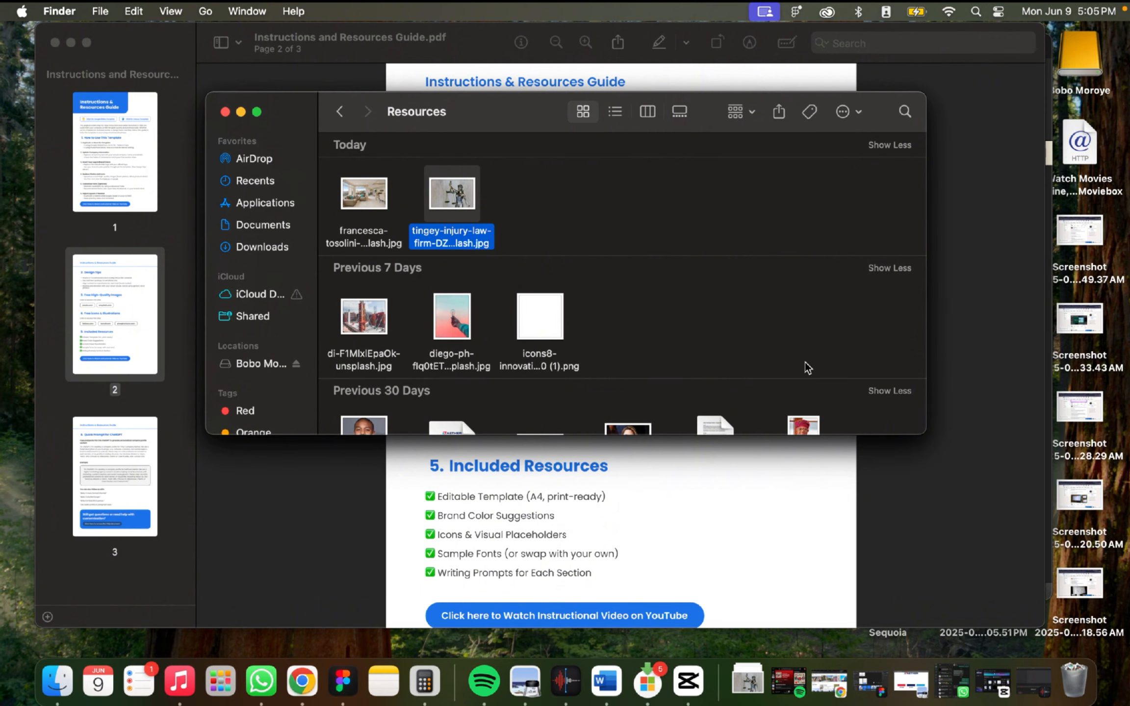
Switch to the Google Slides presentation in Chrome, replace the Who We Are photo with the tingey-injury-law-firm image from Resources, and close Stock & web
click(314, 683)
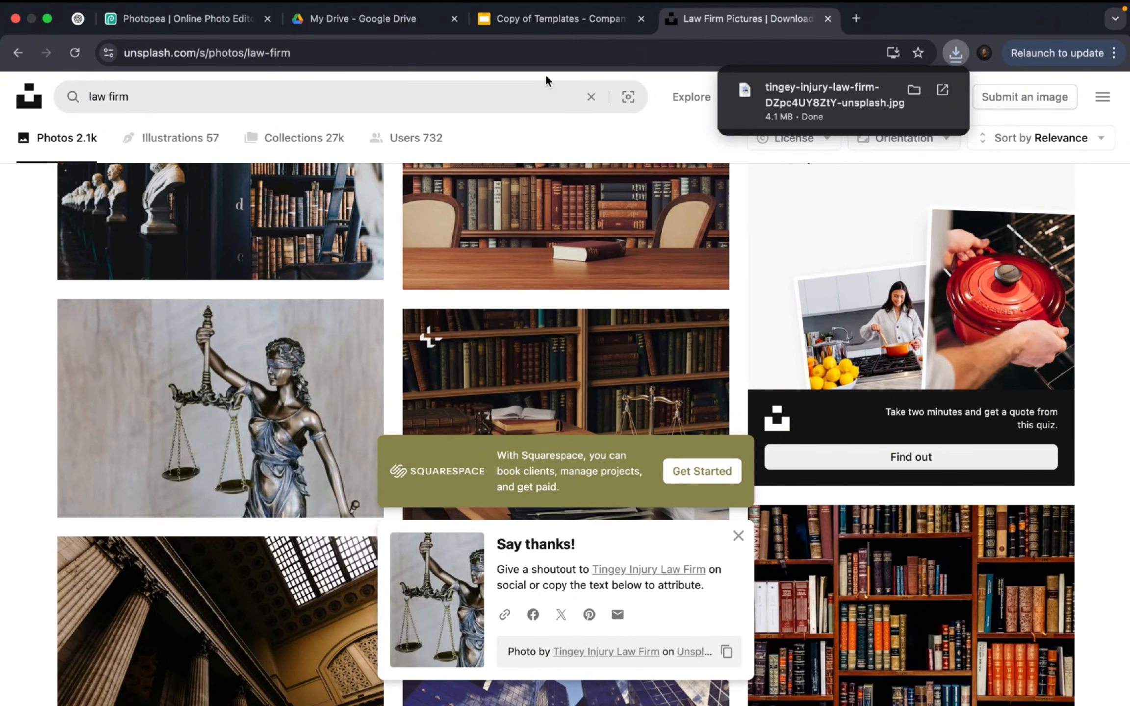
click(550, 19)
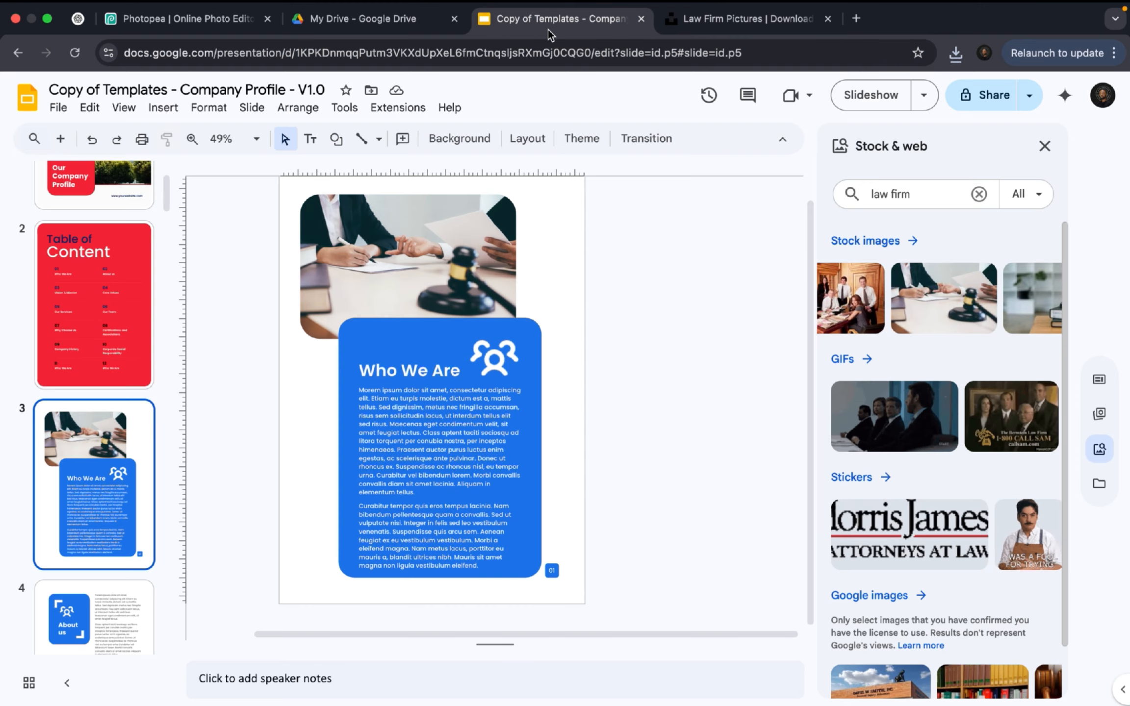
click(456, 288)
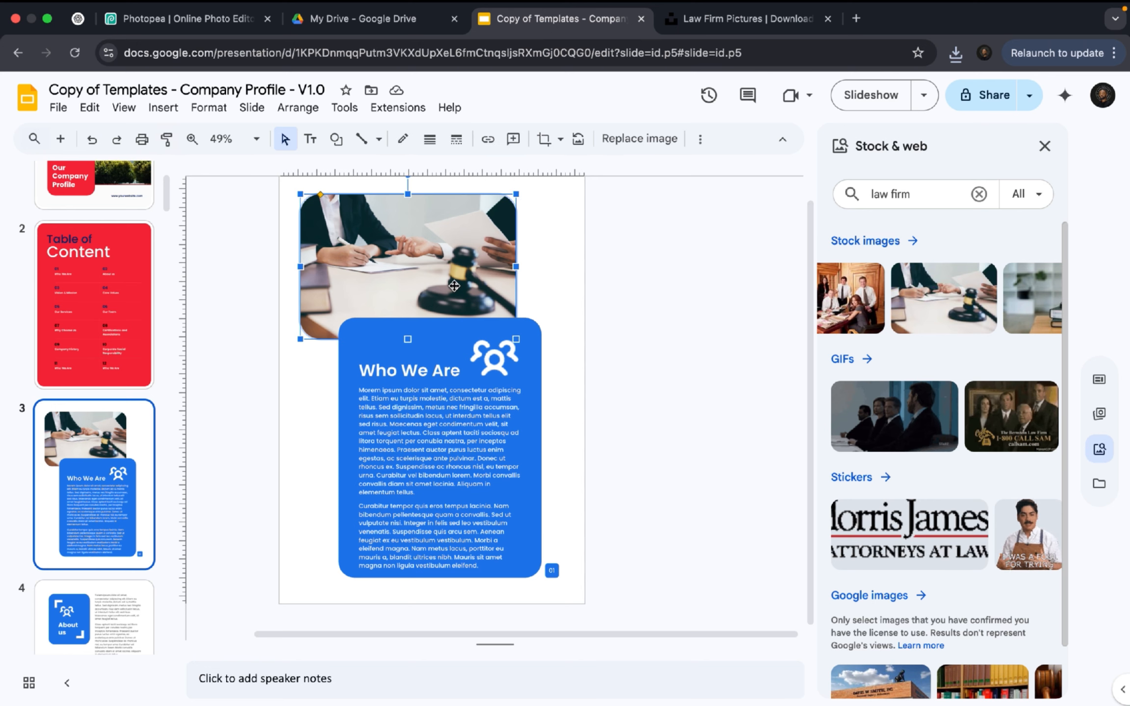
right_click(434, 252)
mouse_move(627, 643)
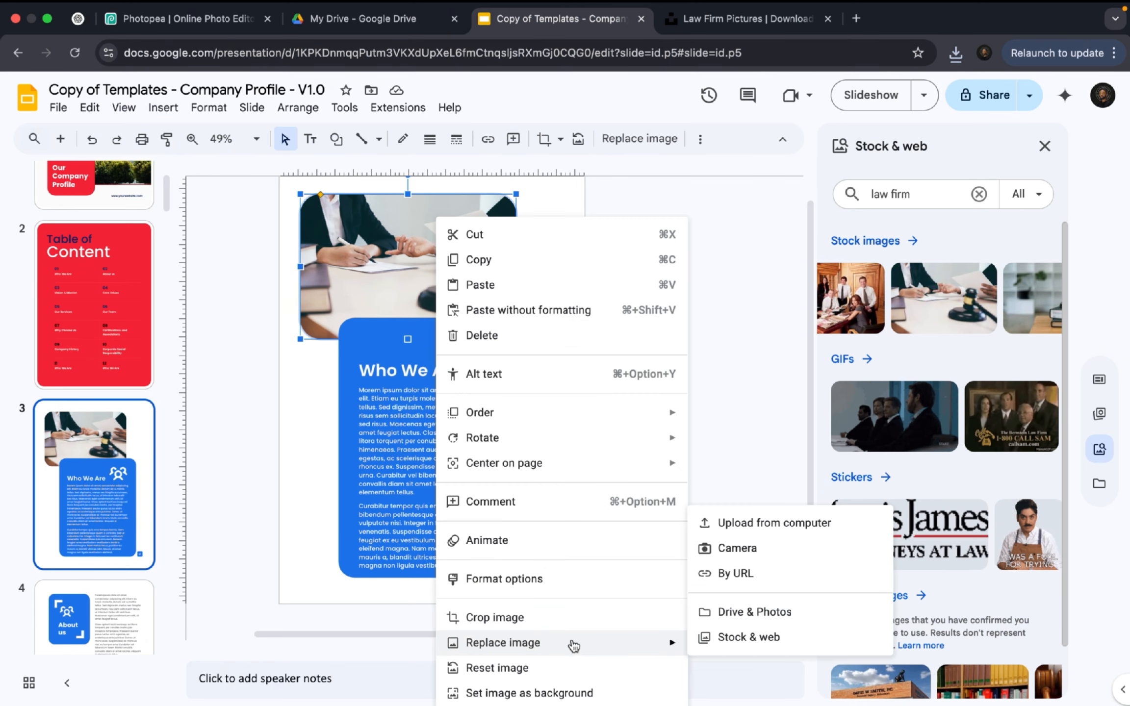
click(805, 526)
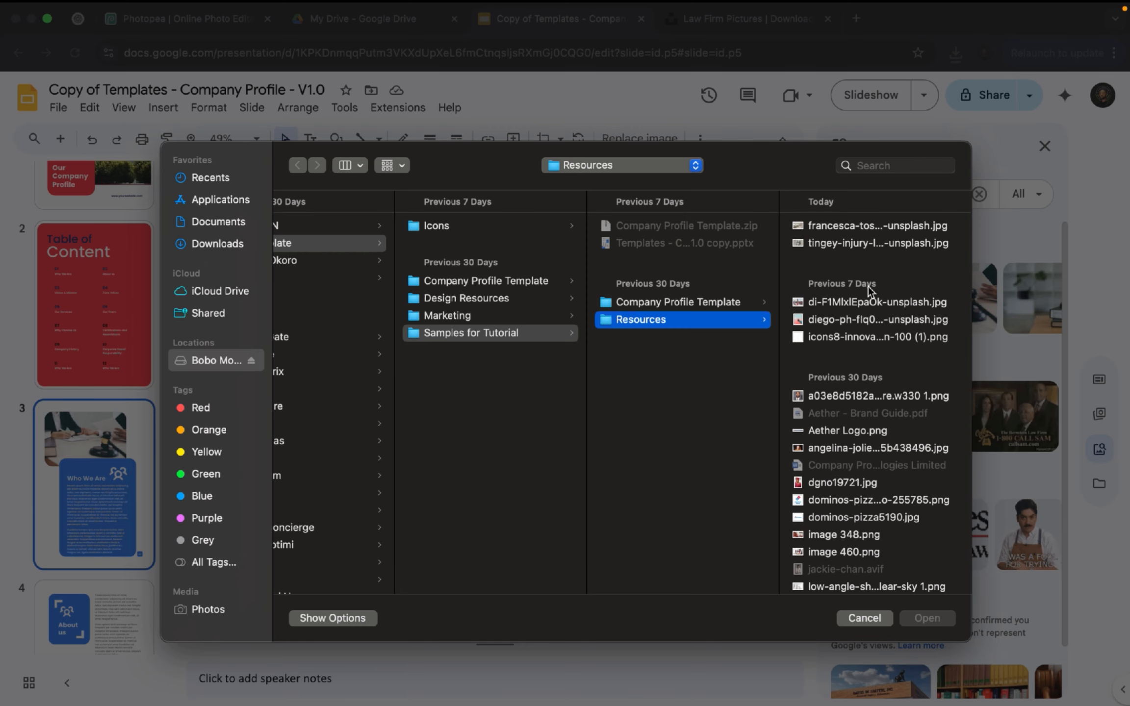
click(879, 243)
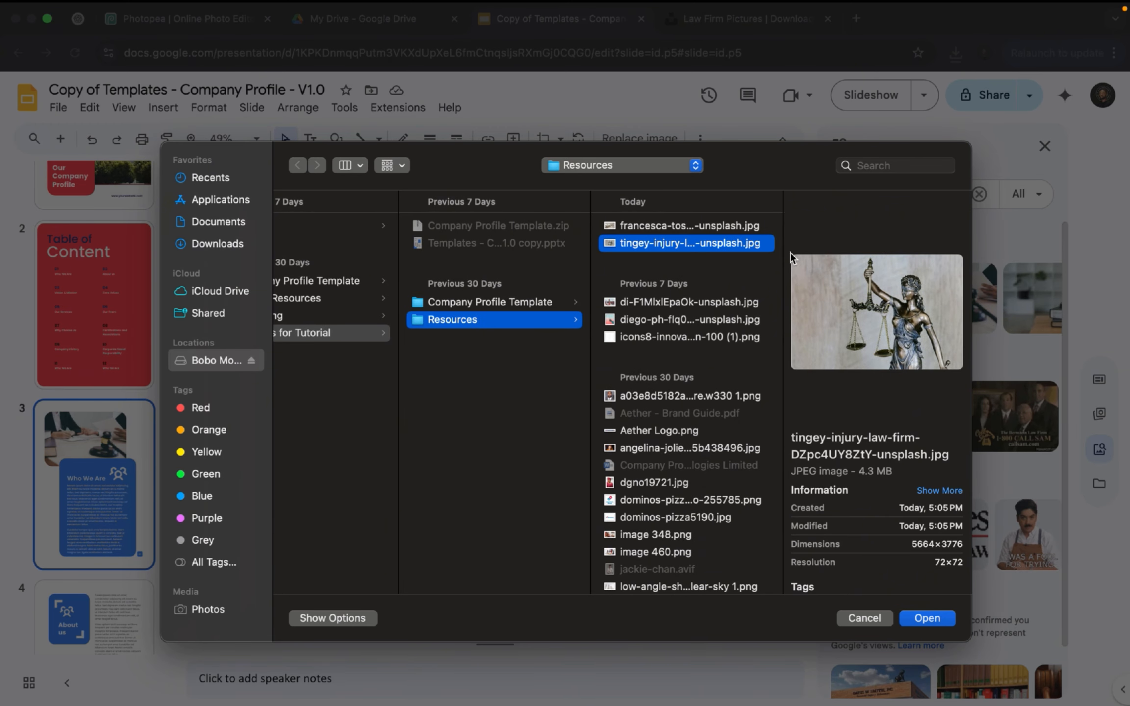
click(922, 619)
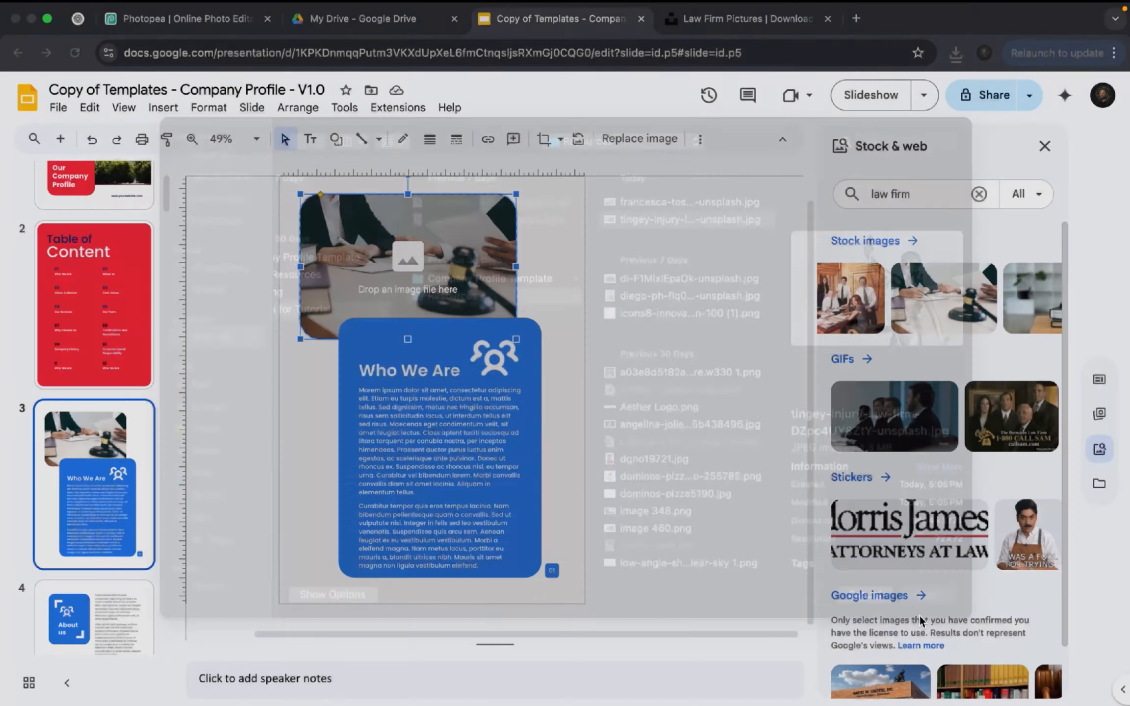
click(670, 345)
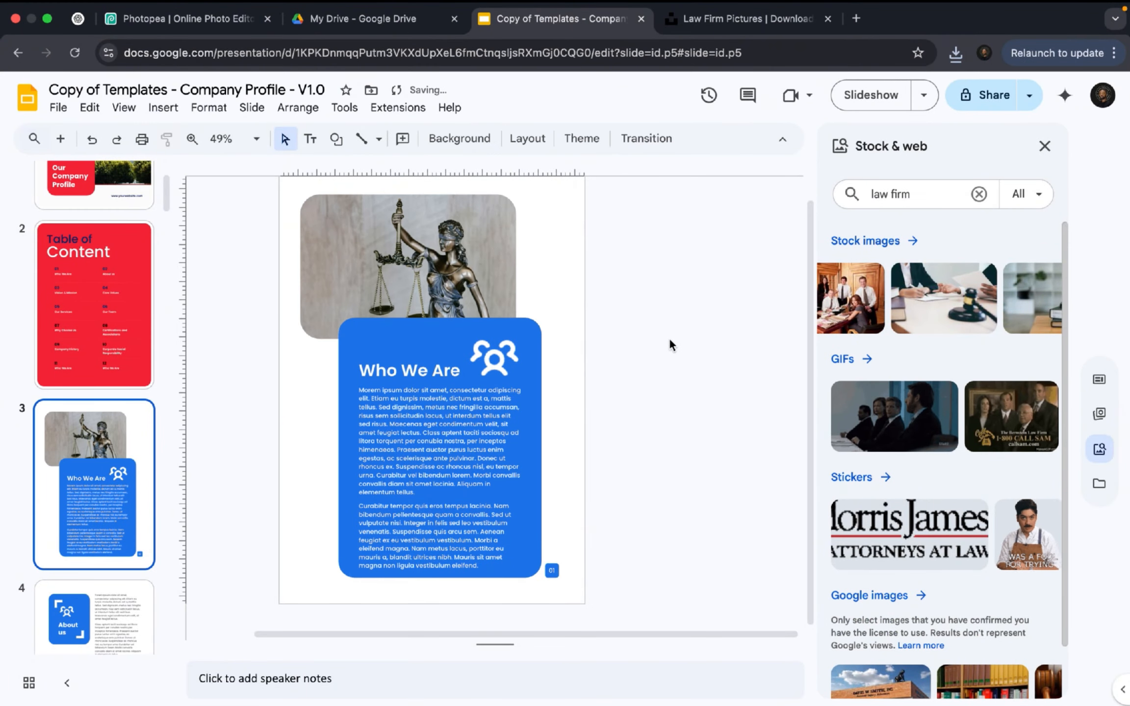
click(1044, 146)
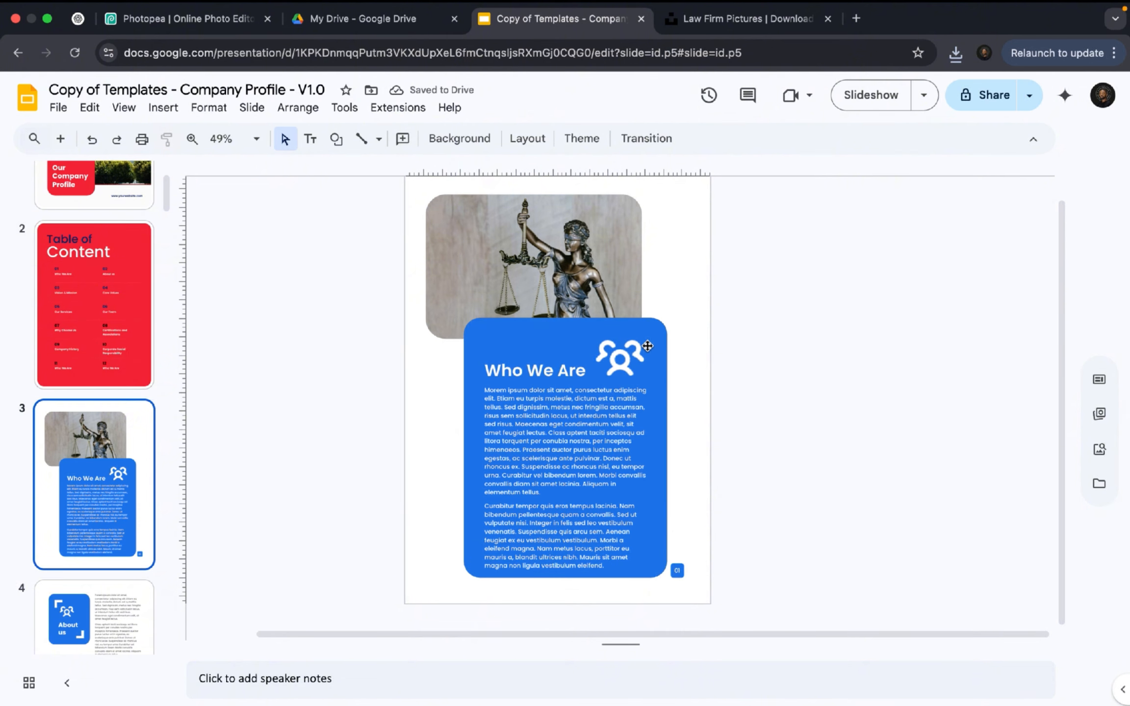
Fill the rounded card behind the Who We Are text with the custom brand red
click(544, 324)
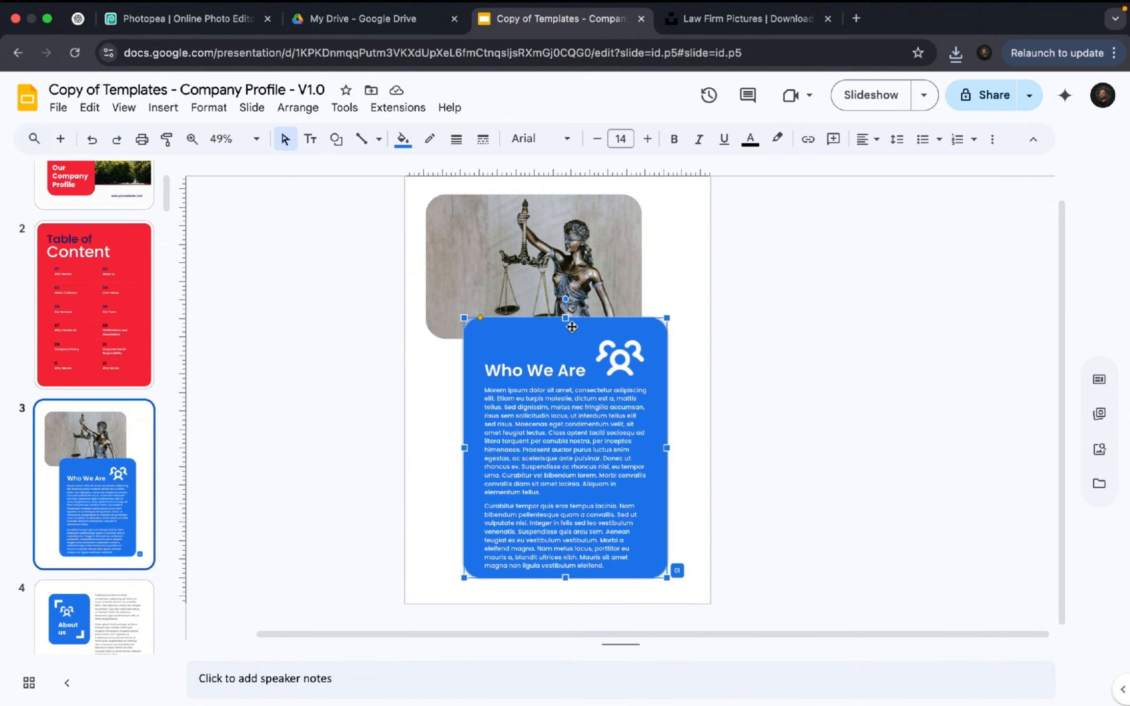
click(403, 150)
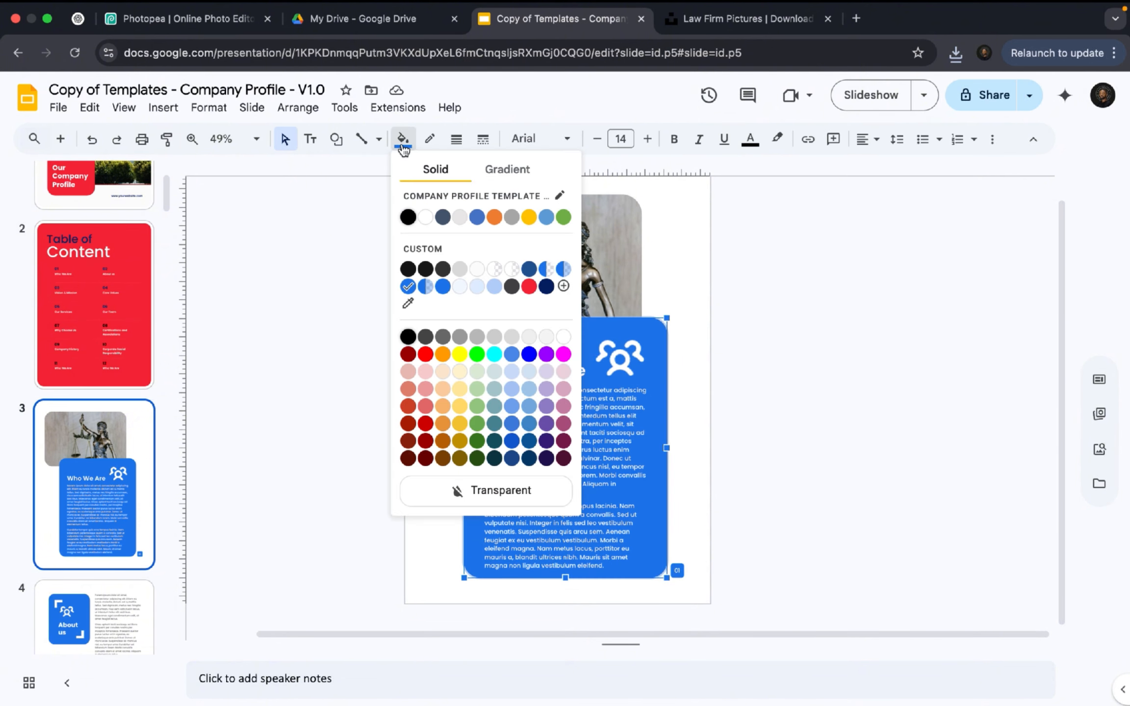
click(528, 288)
click(725, 289)
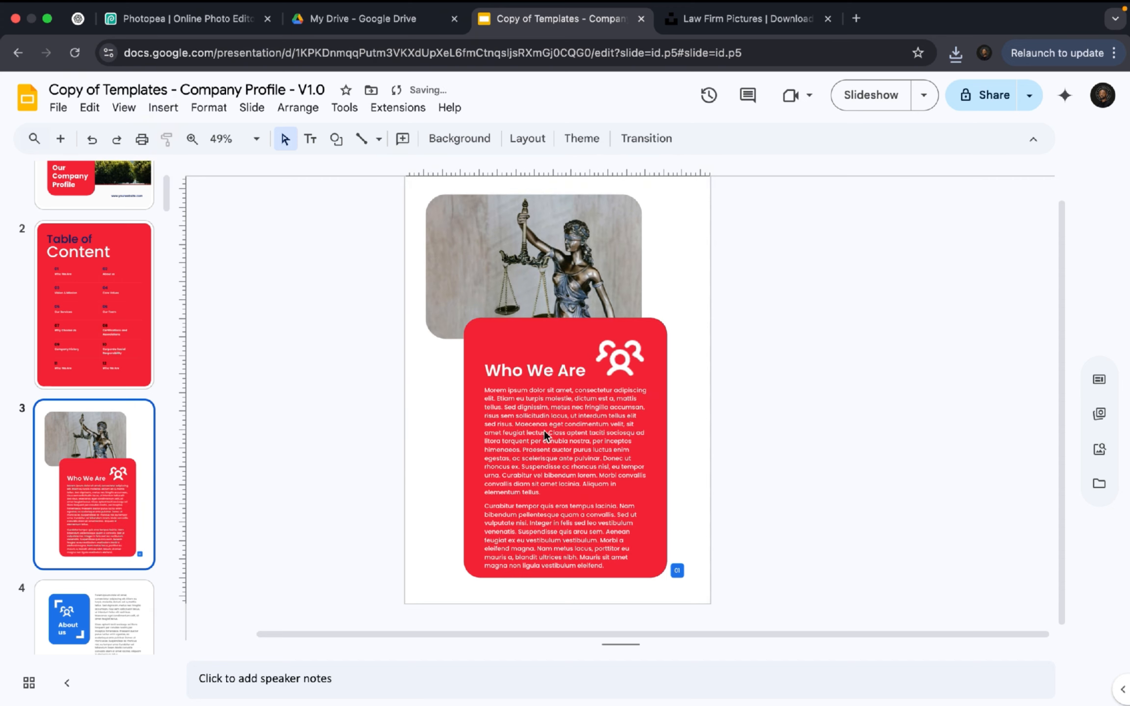
Switch to the Aether Technologies company profile in Word and copy the two About Us paragraphs
mouse_move(633, 683)
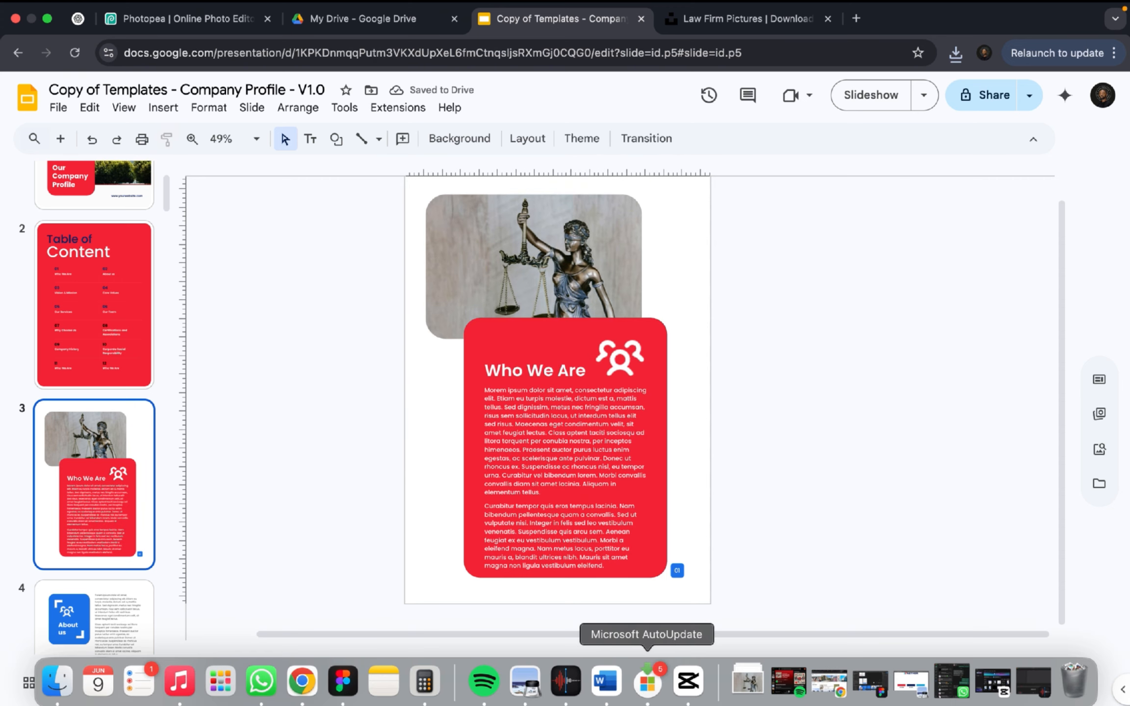
click(606, 695)
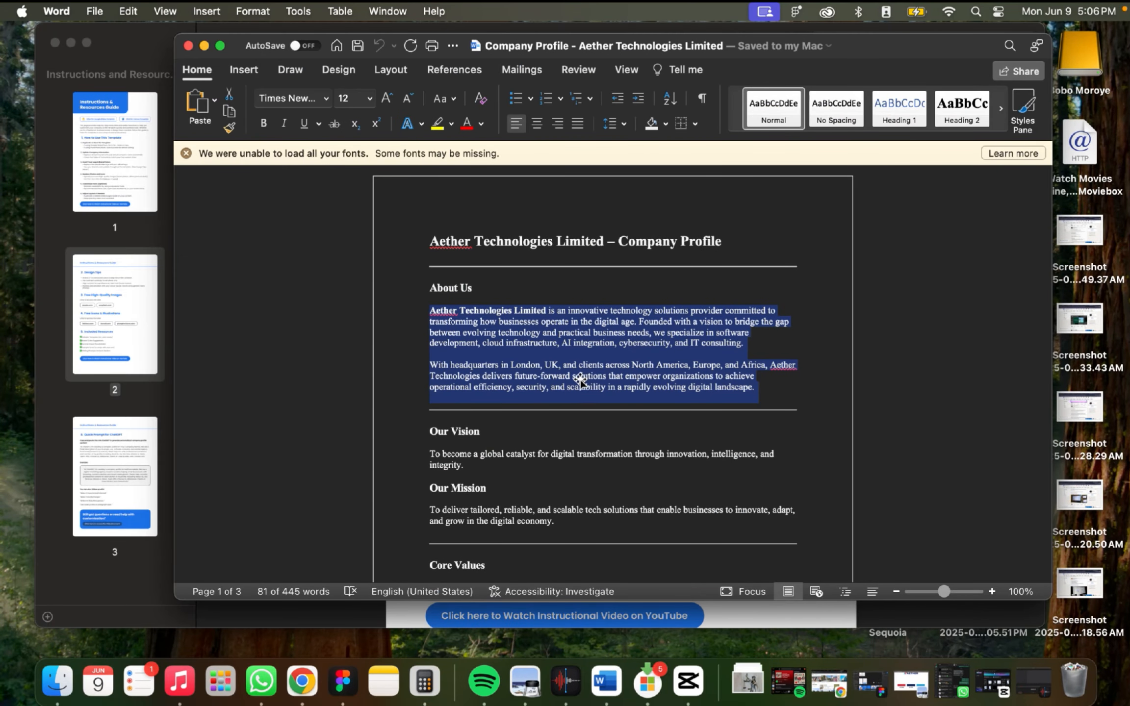
click(580, 380)
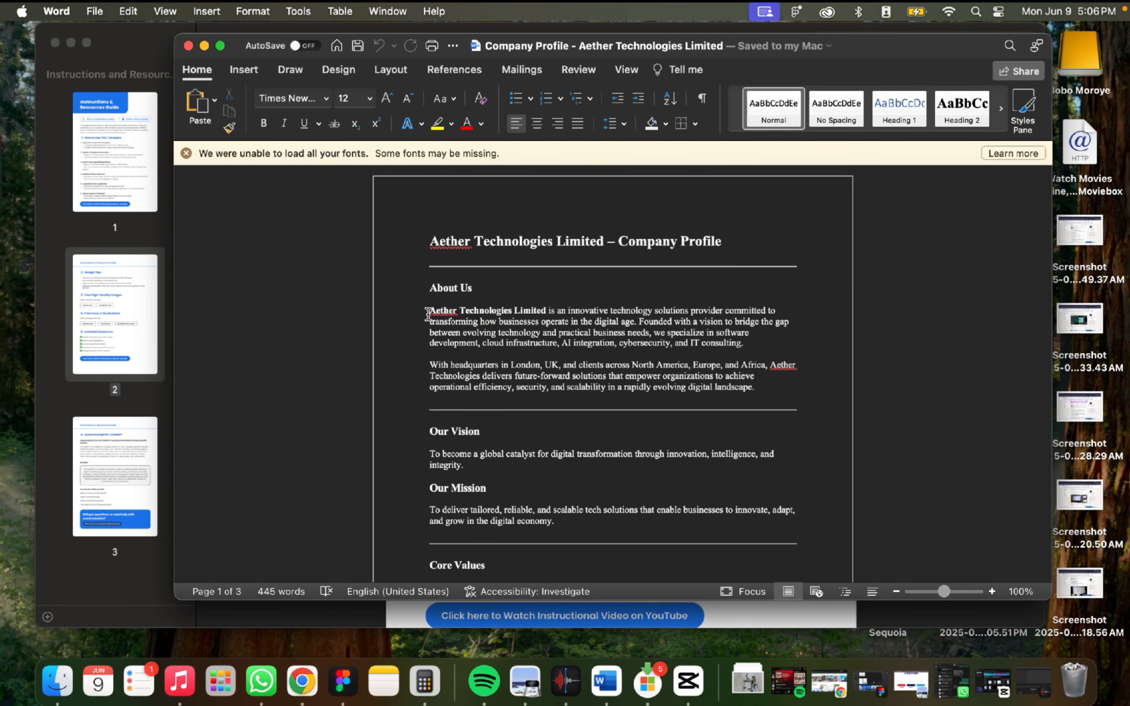
drag(429, 312, 780, 397)
key(super+c)
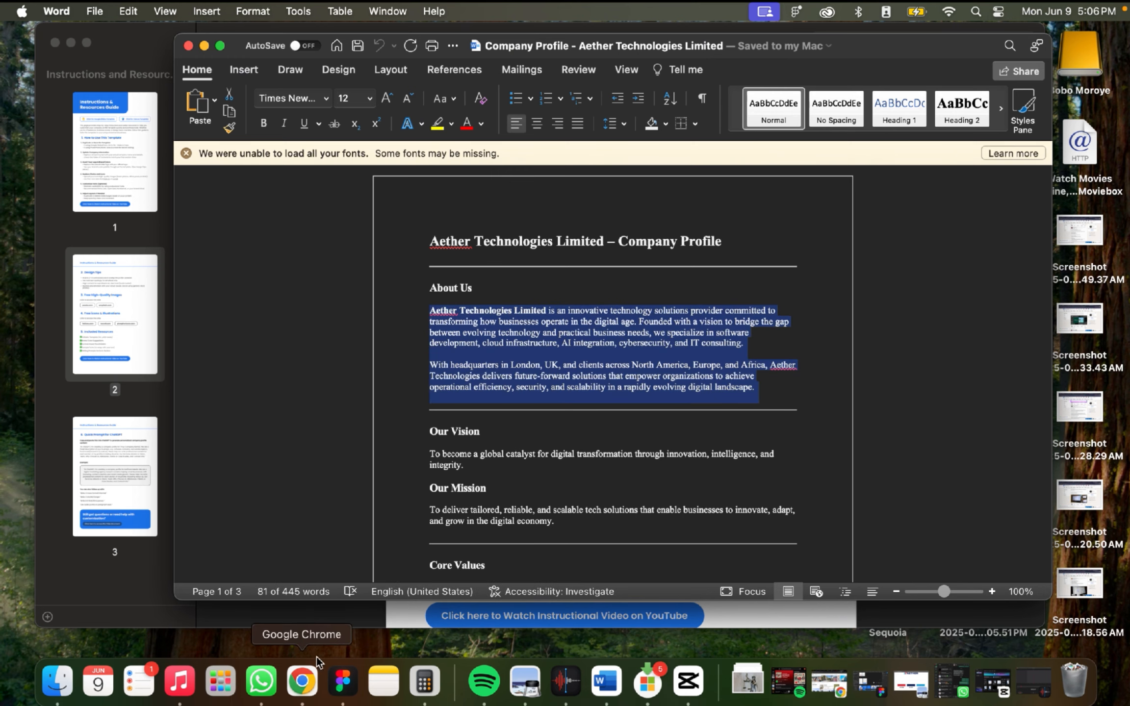
Switch back to the presentation in Chrome and replace the placeholder body text under Who We Are with the copied paragraphs
click(300, 682)
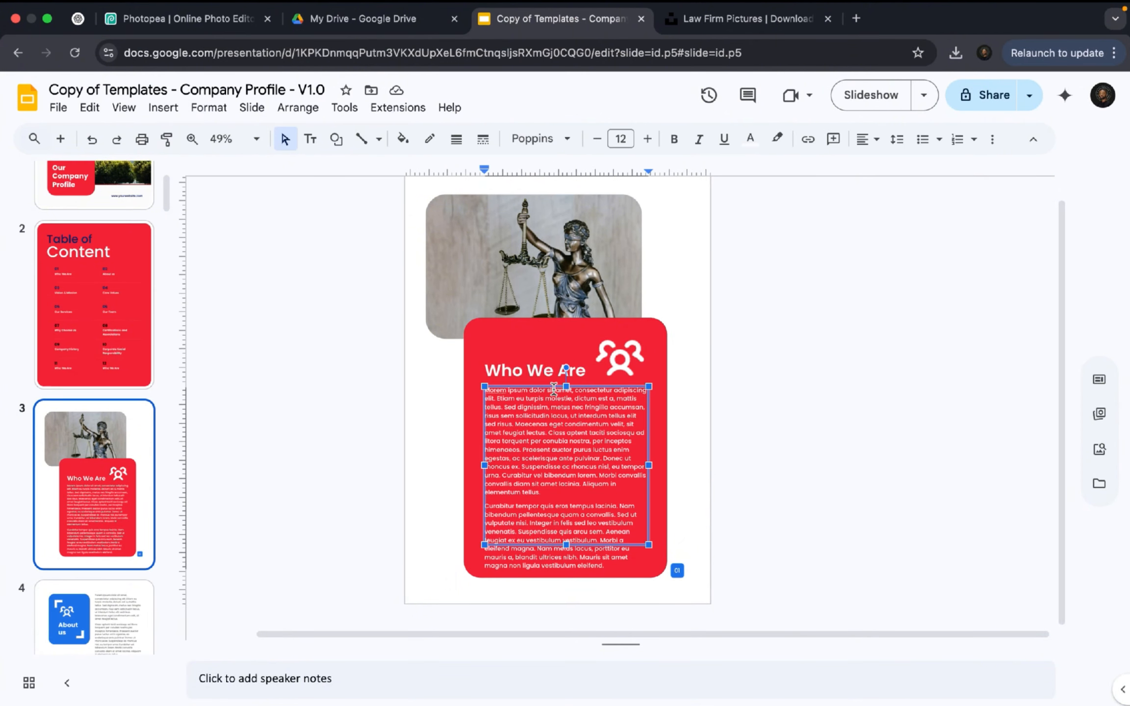
key(super+a)
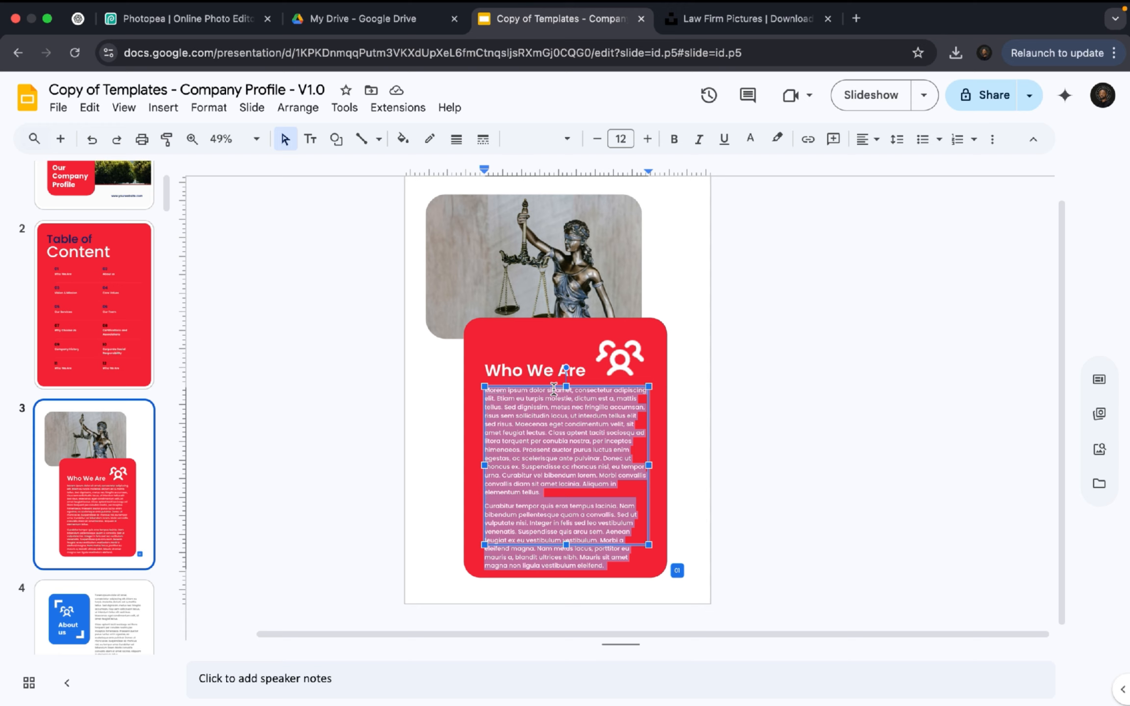
key(super+v)
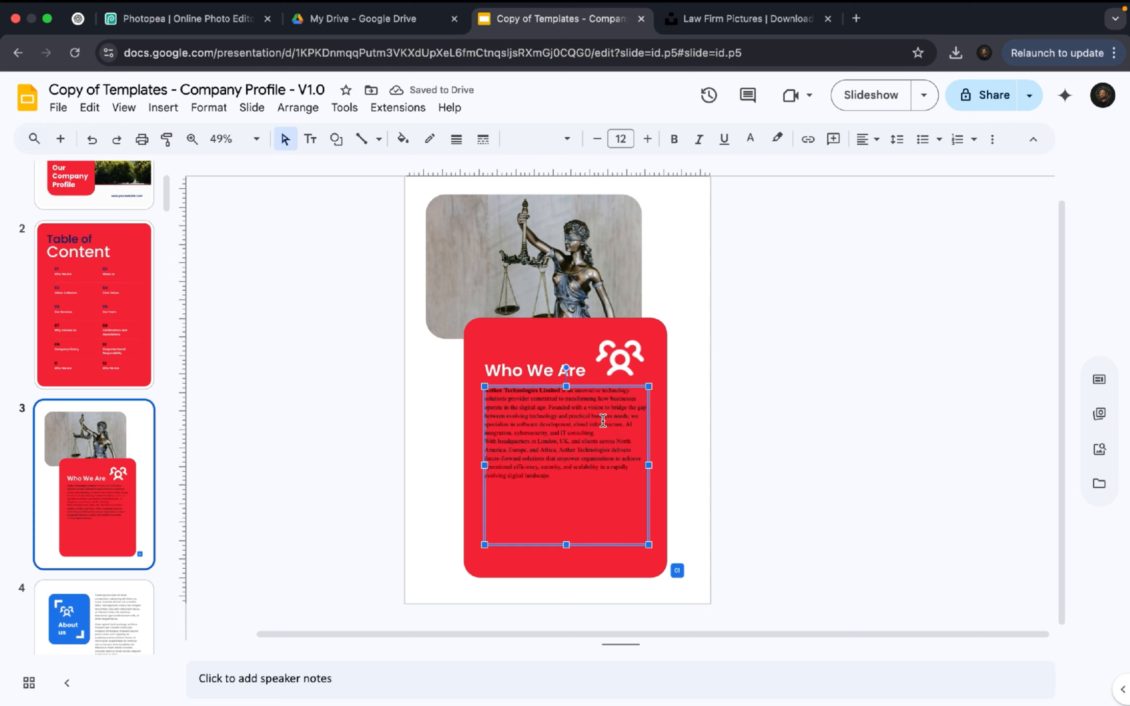
scroll(596, 418, up, 5)
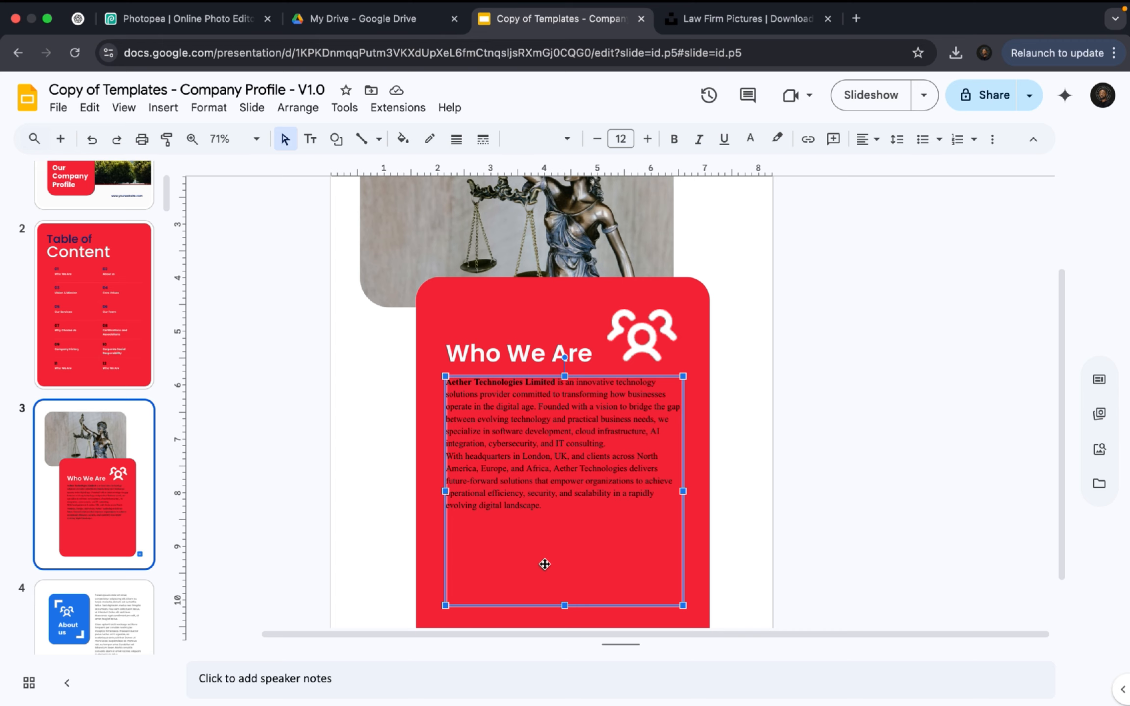
Return to the company profile document in Word and clear the selection of the About Us paragraphs
mouse_move(610, 691)
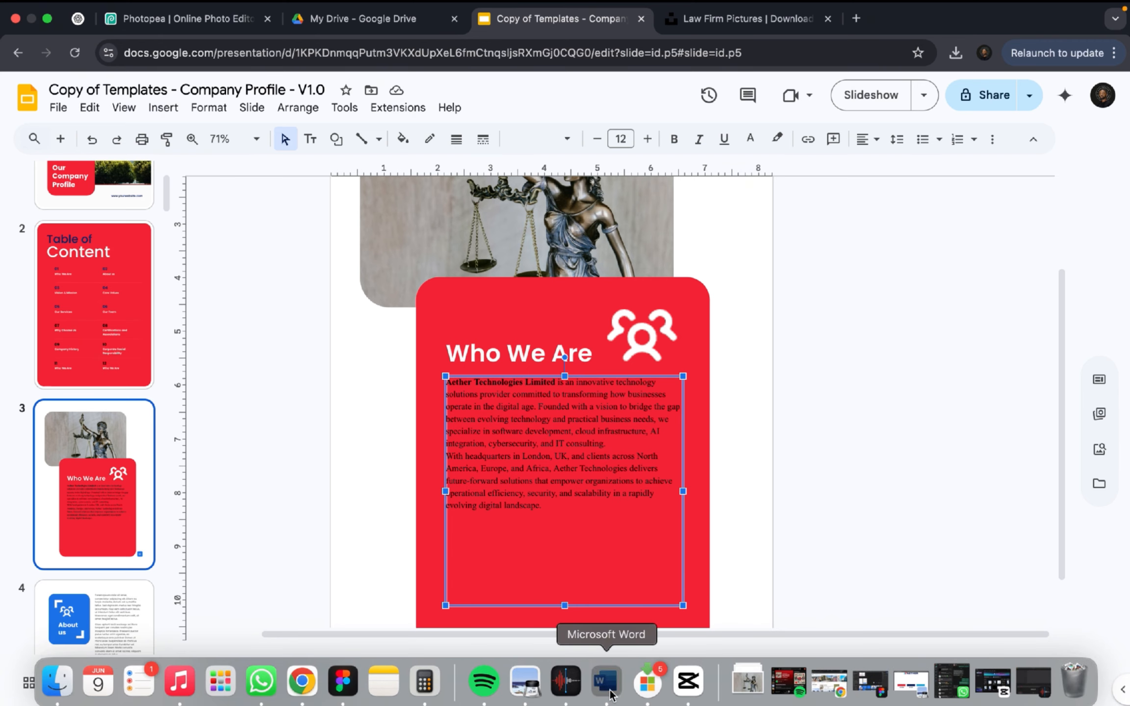
click(610, 692)
click(553, 365)
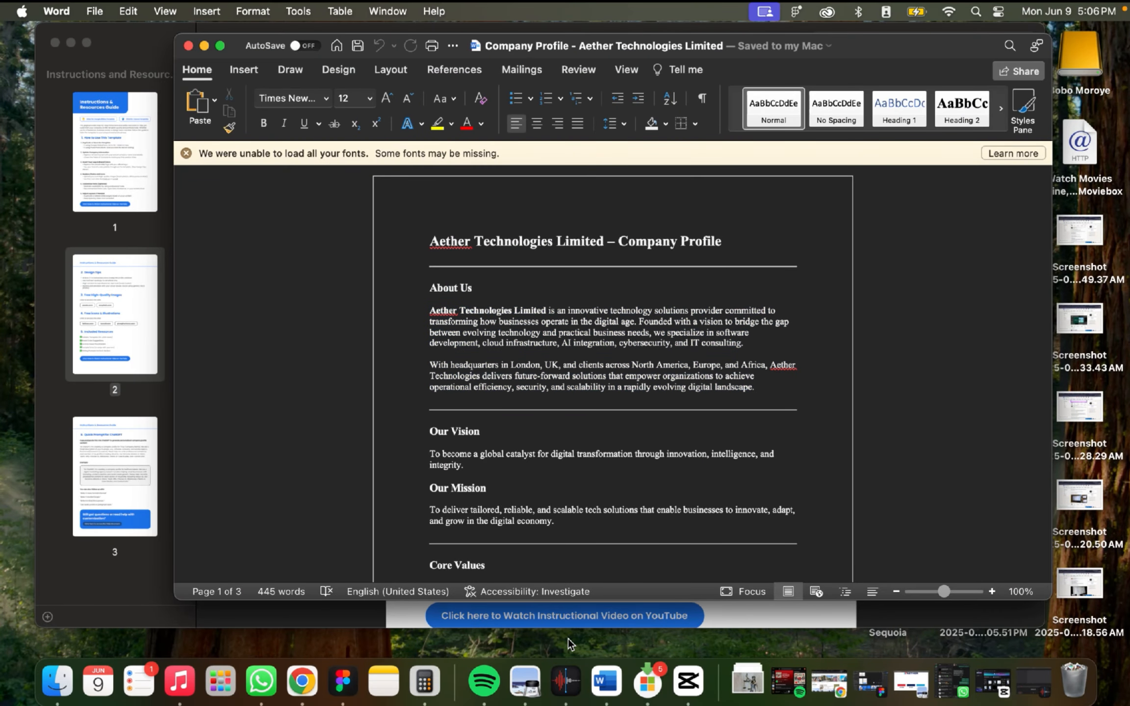
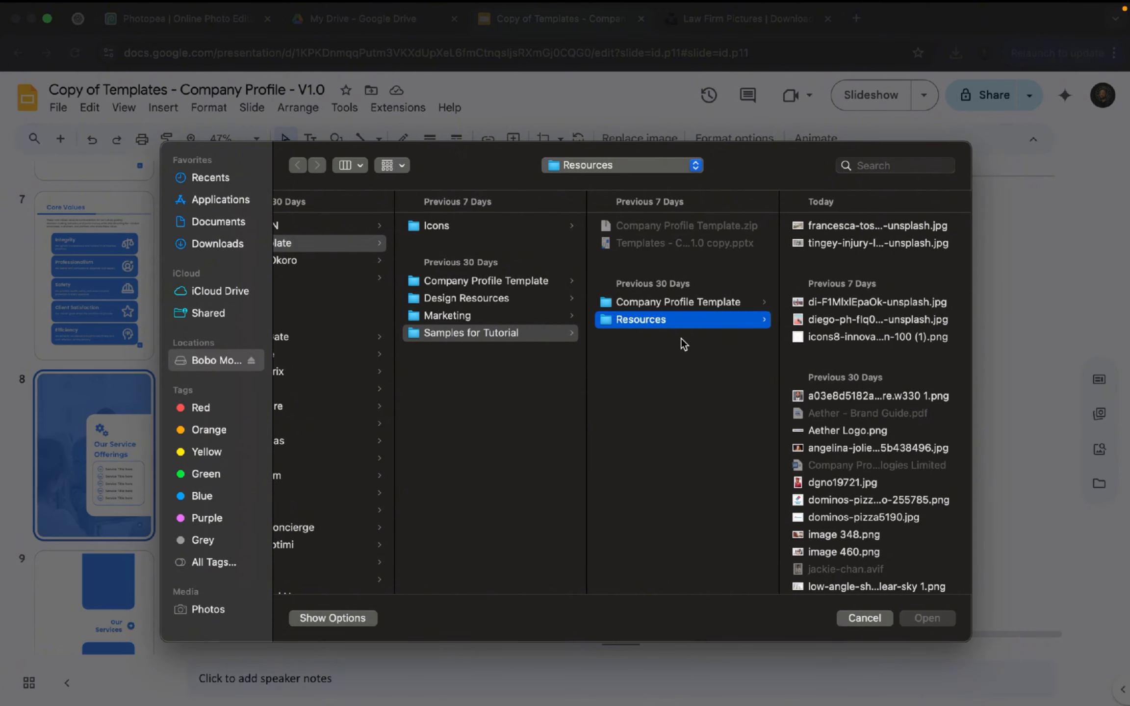
Replace the Our Service Offerings background photo with the diego-ph unsplash image and shift it horizontally to bring the lightbulb out from behind the card
click(846, 317)
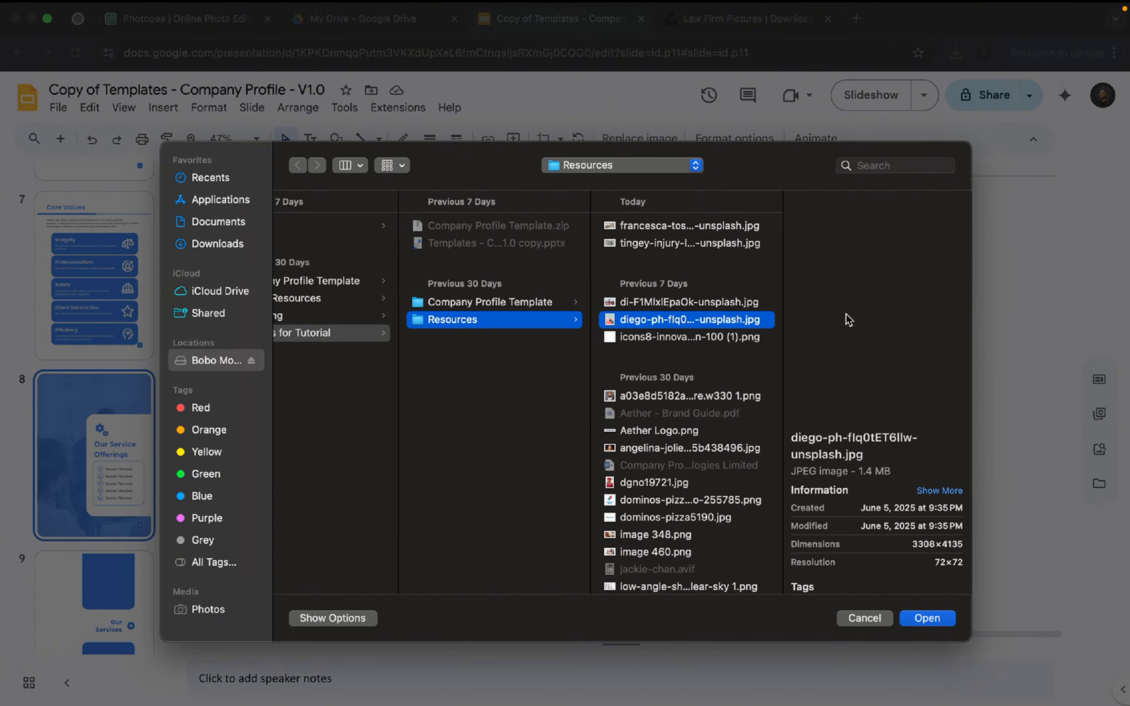
click(926, 619)
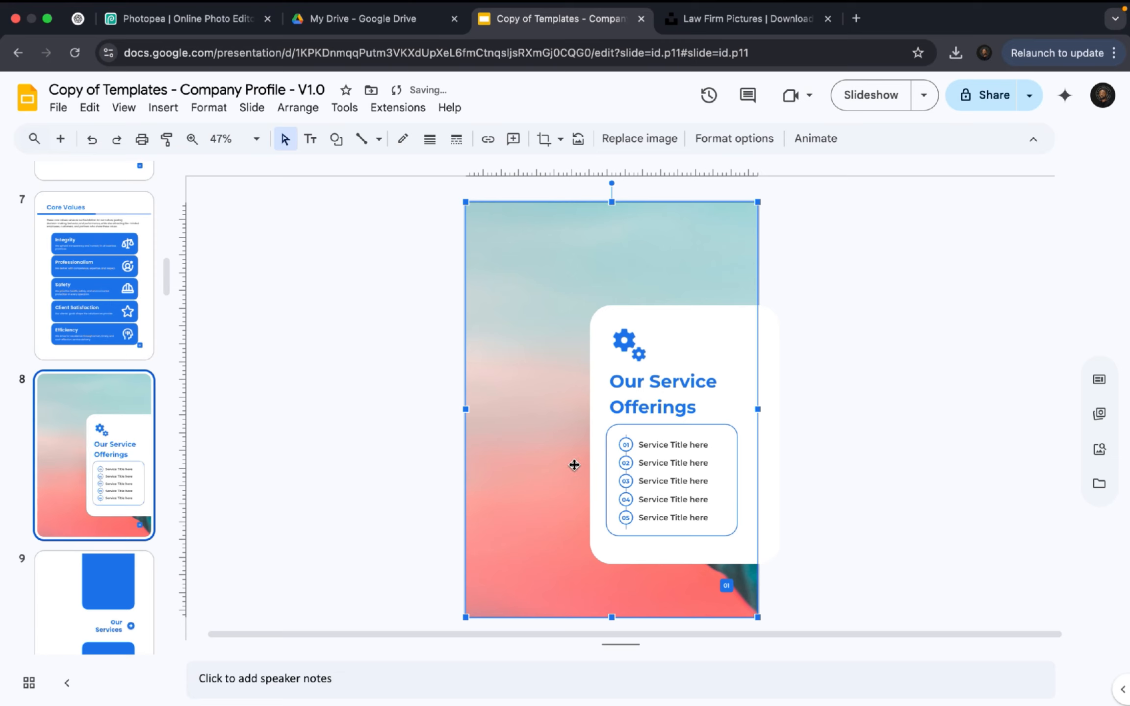
drag(575, 464, 498, 447)
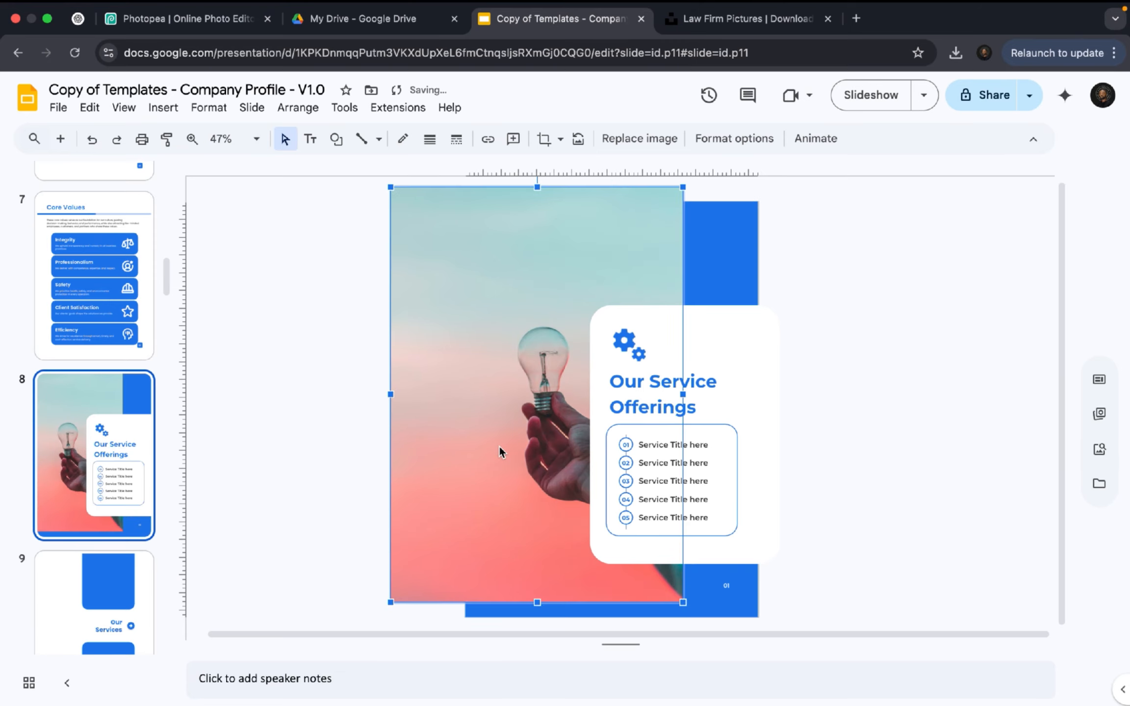
key(super+z)
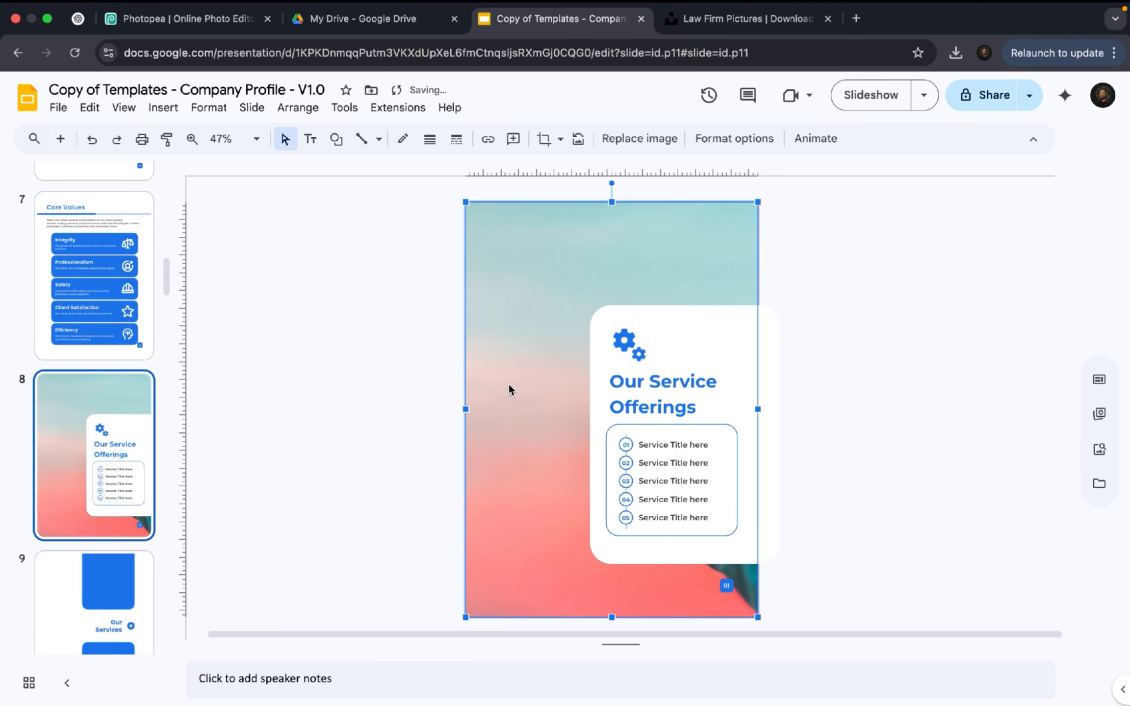
scroll(490, 388, down, 2)
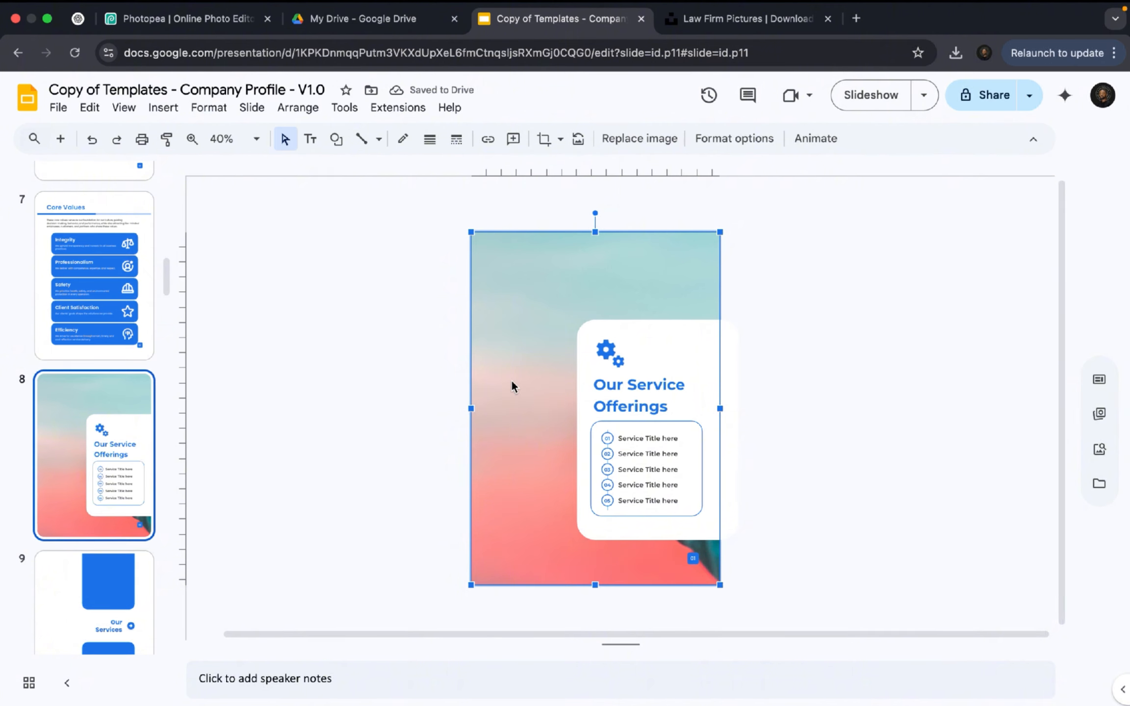
drag(512, 382, 444, 382)
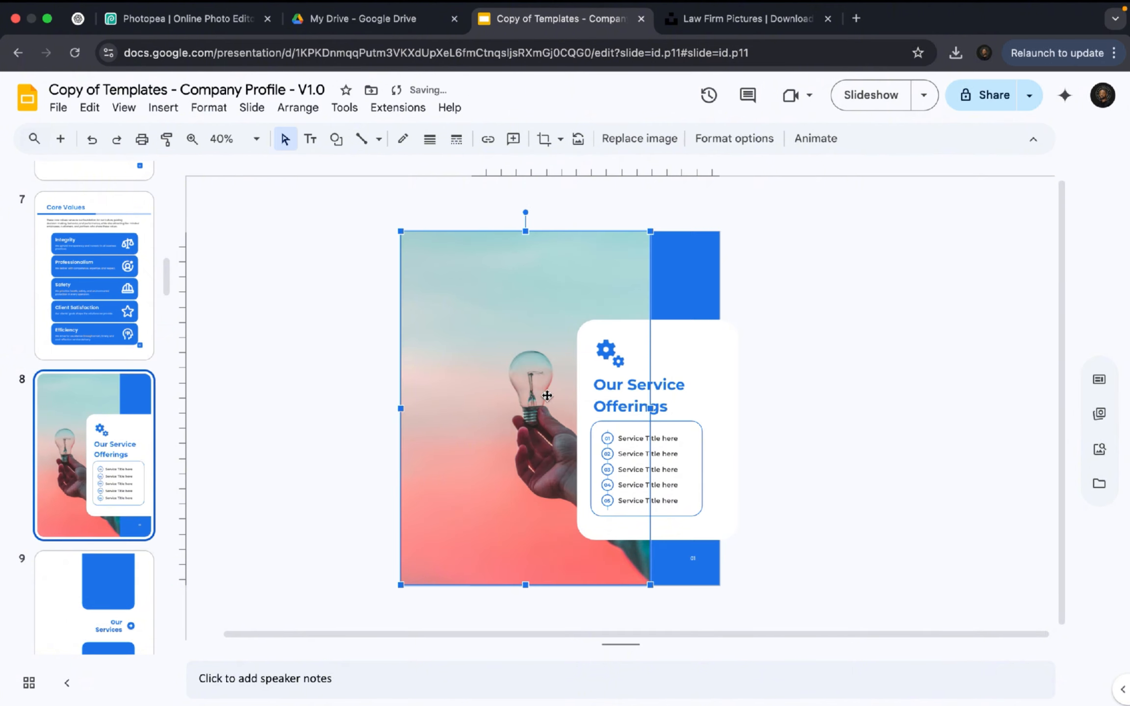
Undo the lightbulb photo's horizontal shift and enlarge the photo beyond the slide's upper and left edges
key(super+z)
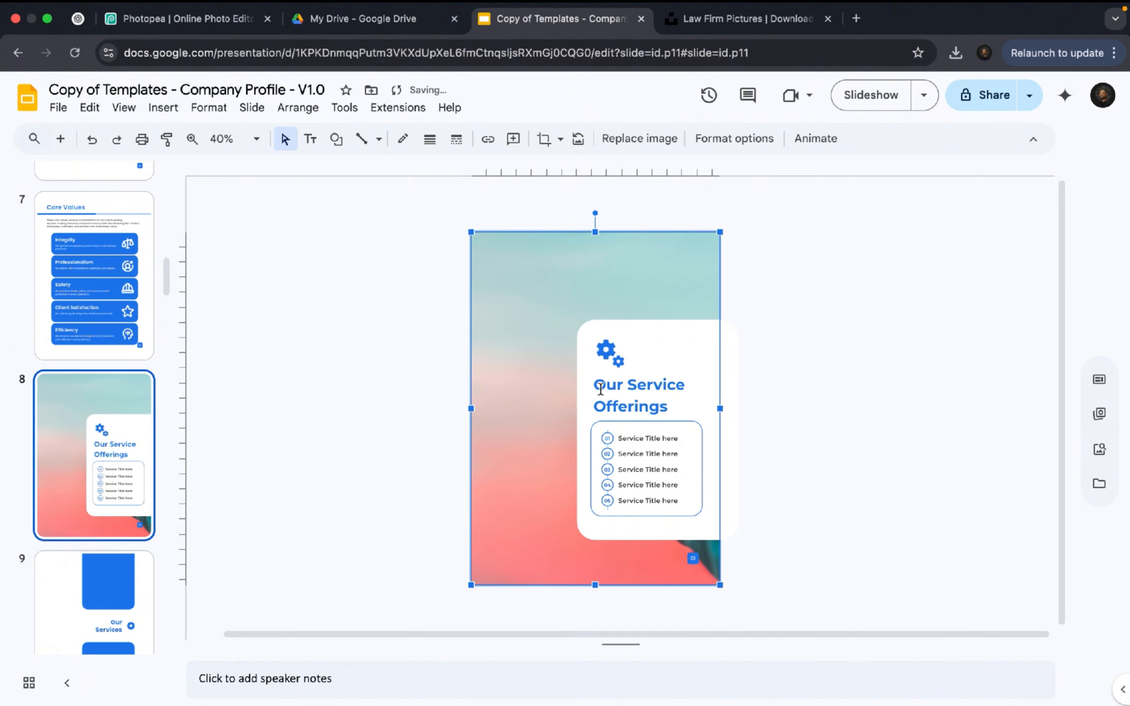
drag(470, 230, 290, 173)
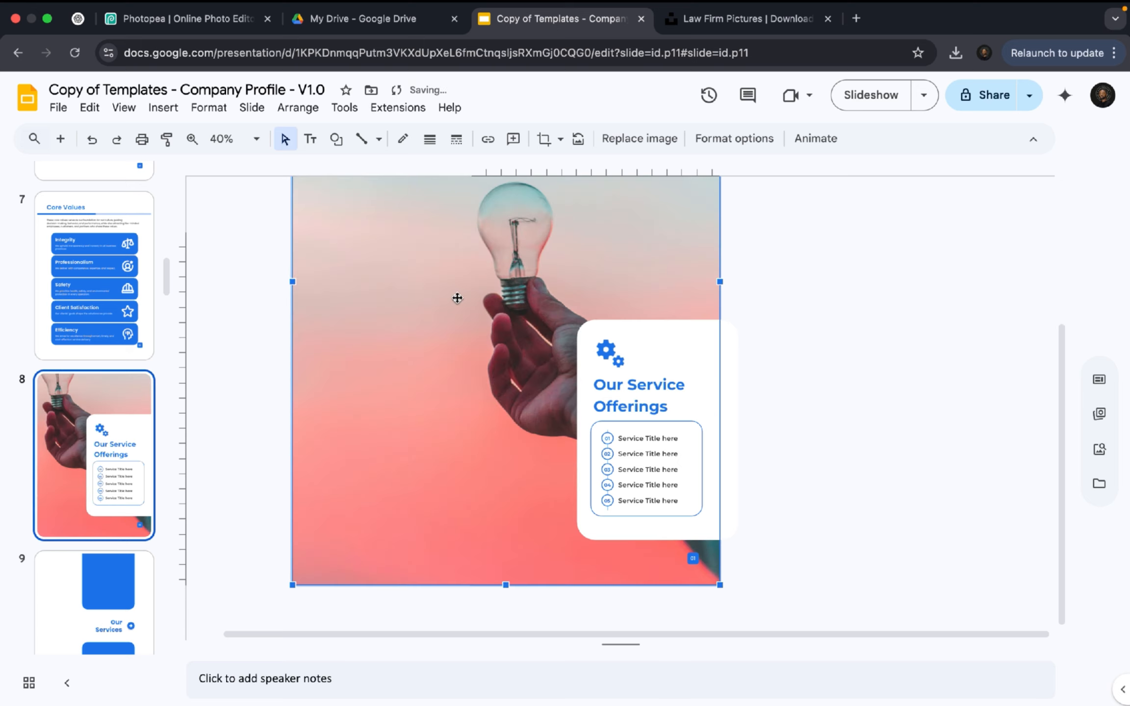
scroll(462, 300, down, 2)
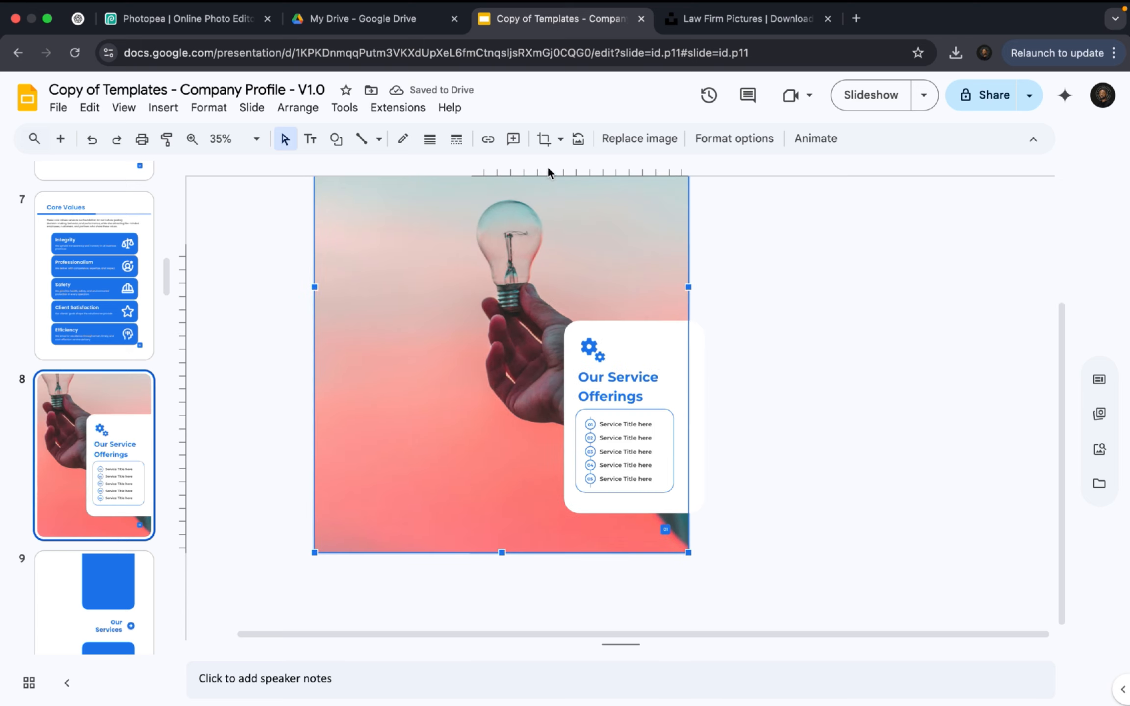
Crop the enlarged lightbulb photo back to the left and top edges of the Our Service Offerings slide
click(546, 140)
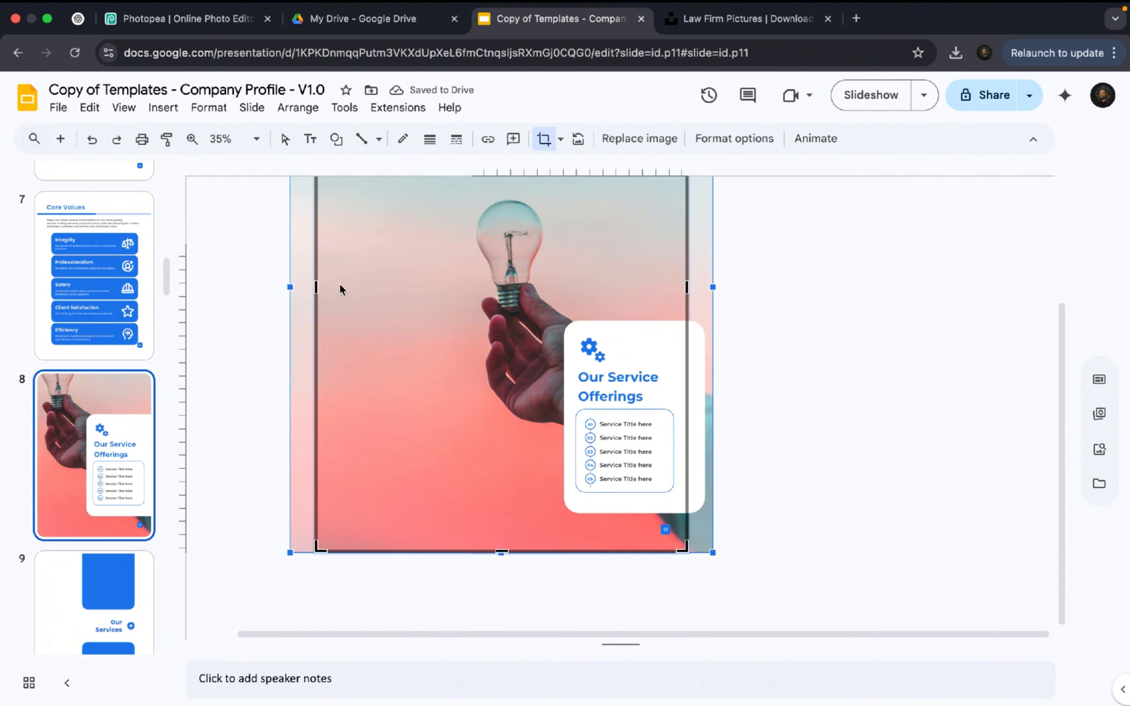
drag(302, 290, 486, 344)
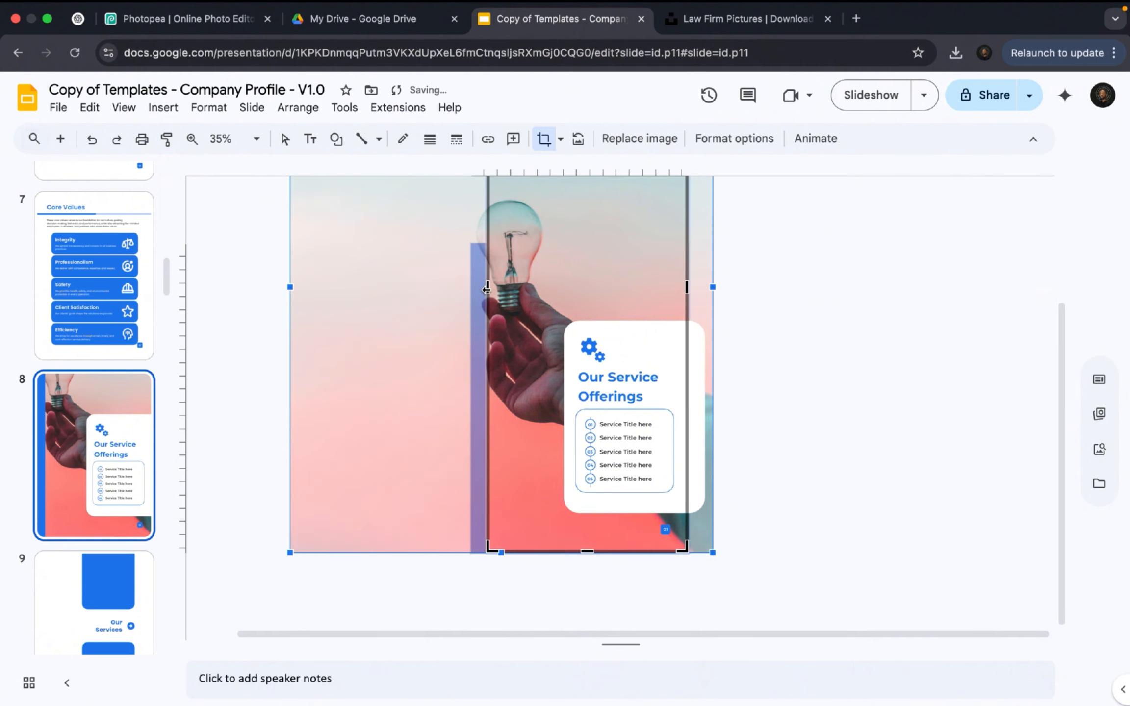
drag(477, 290, 473, 290)
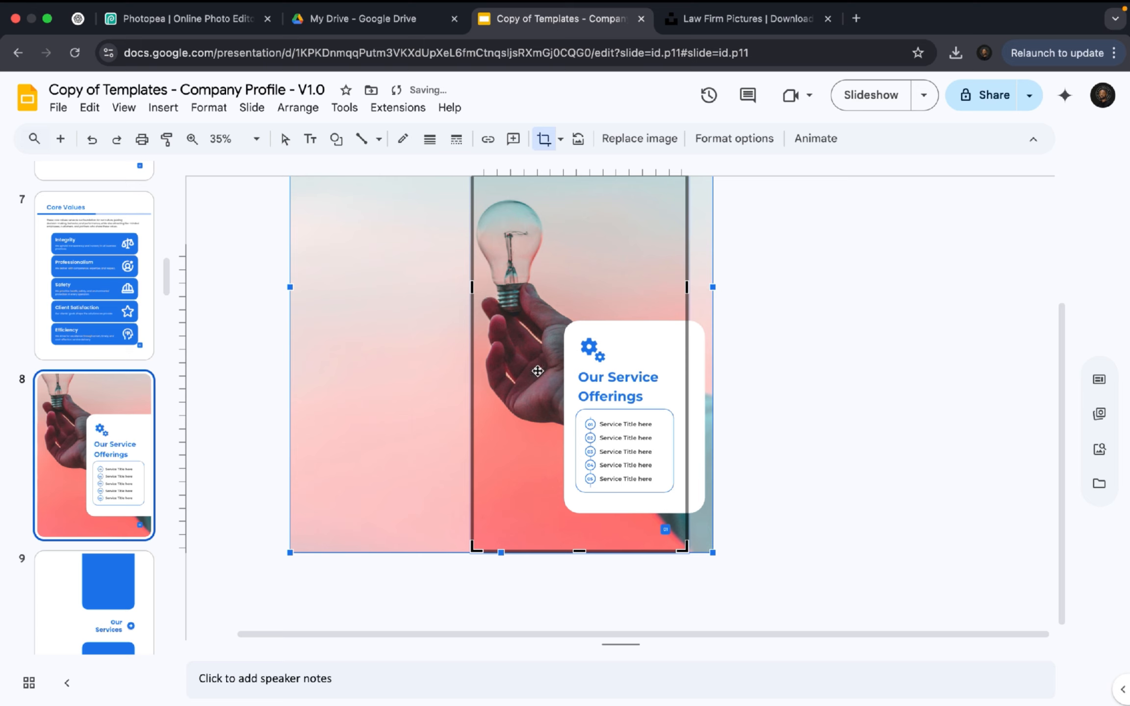
scroll(538, 371, up, 5)
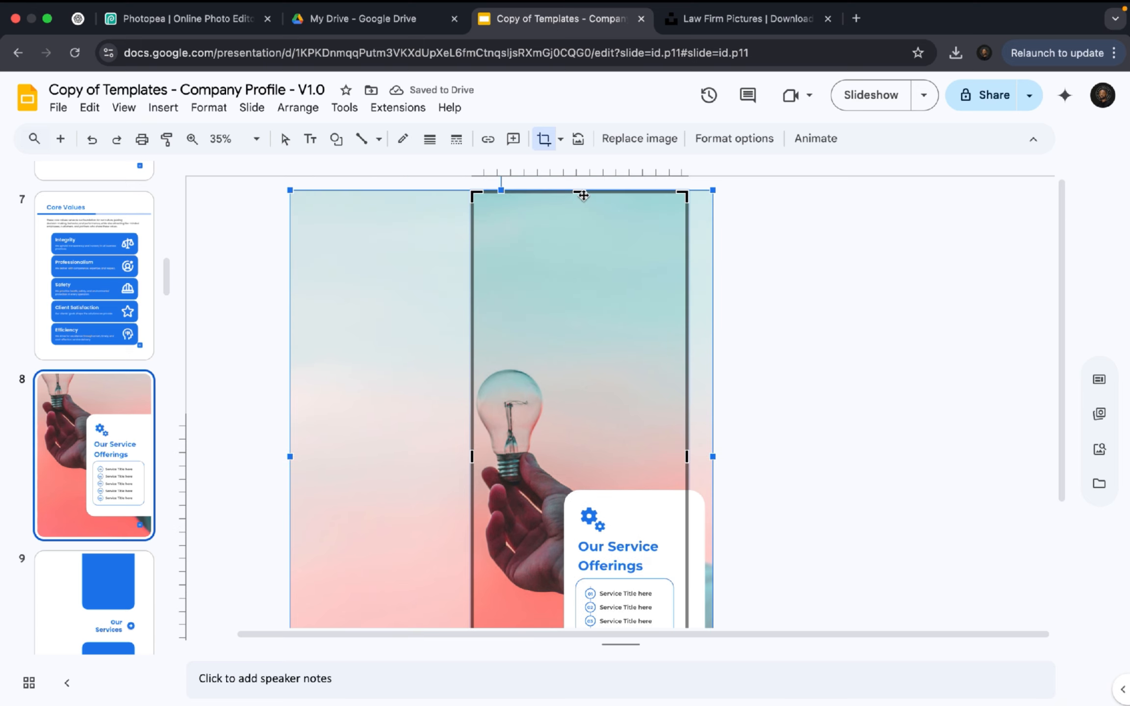
drag(584, 193, 577, 415)
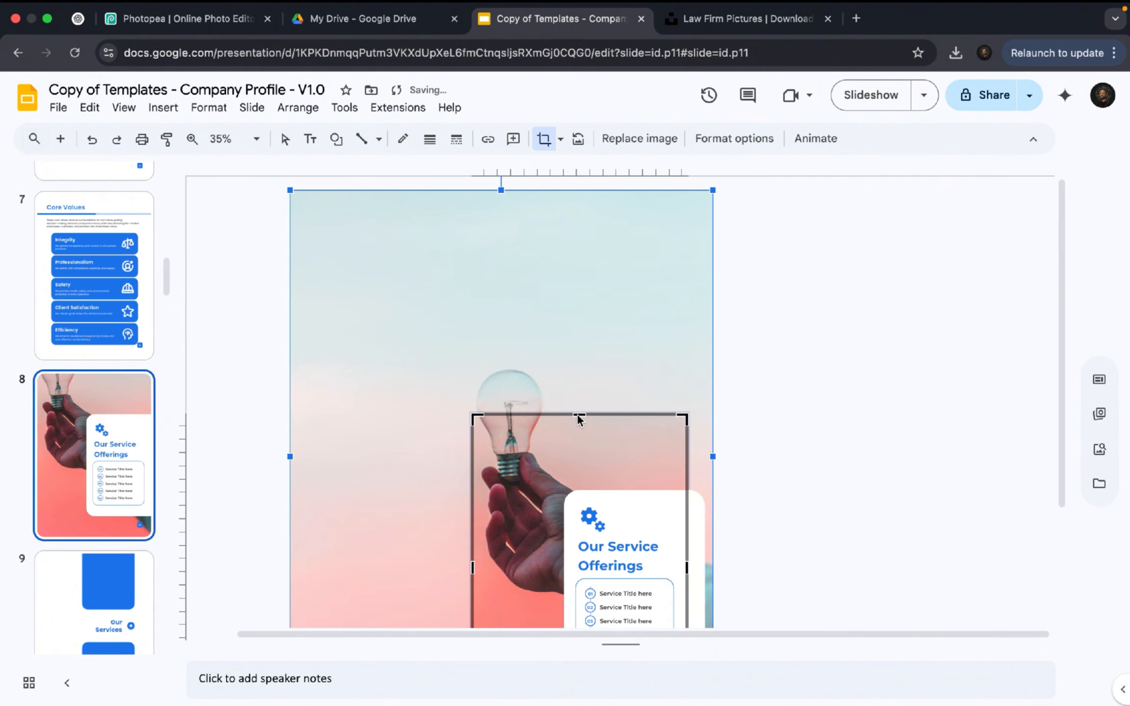
Rescale the lightbulb photo inside its crop frame so the bulb and hand sit beside the card, and apply the crop
ctrl+scroll(577, 415, down, 3)
scroll(578, 415, down, 1)
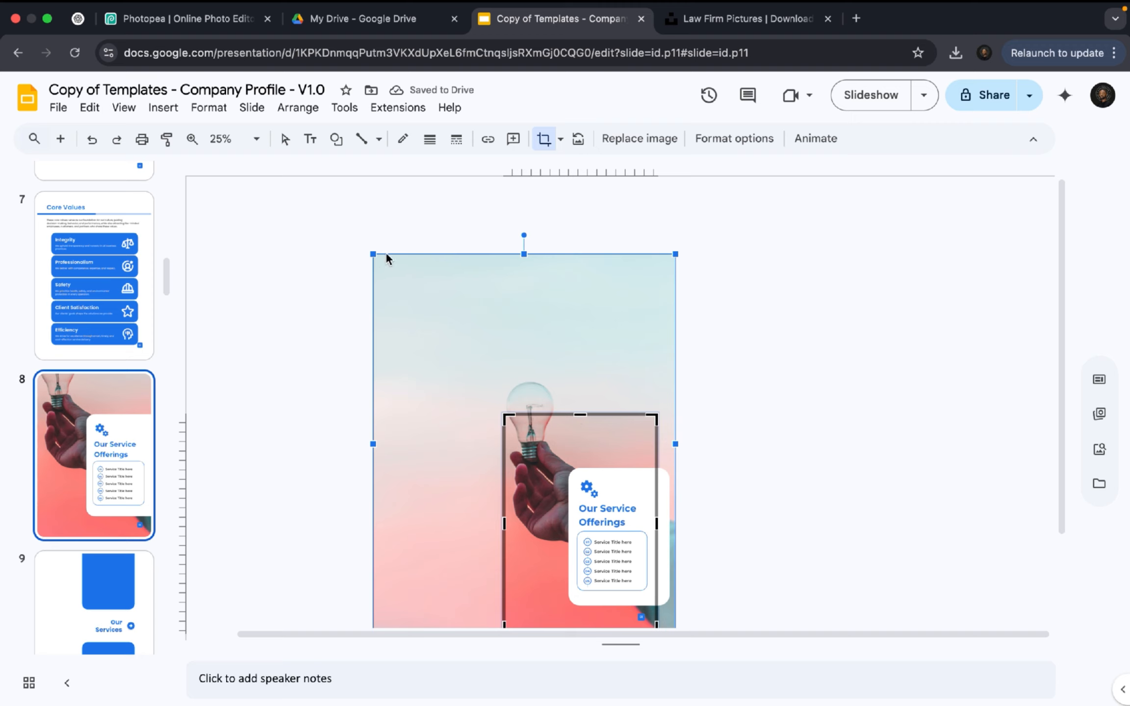
drag(373, 255, 419, 314)
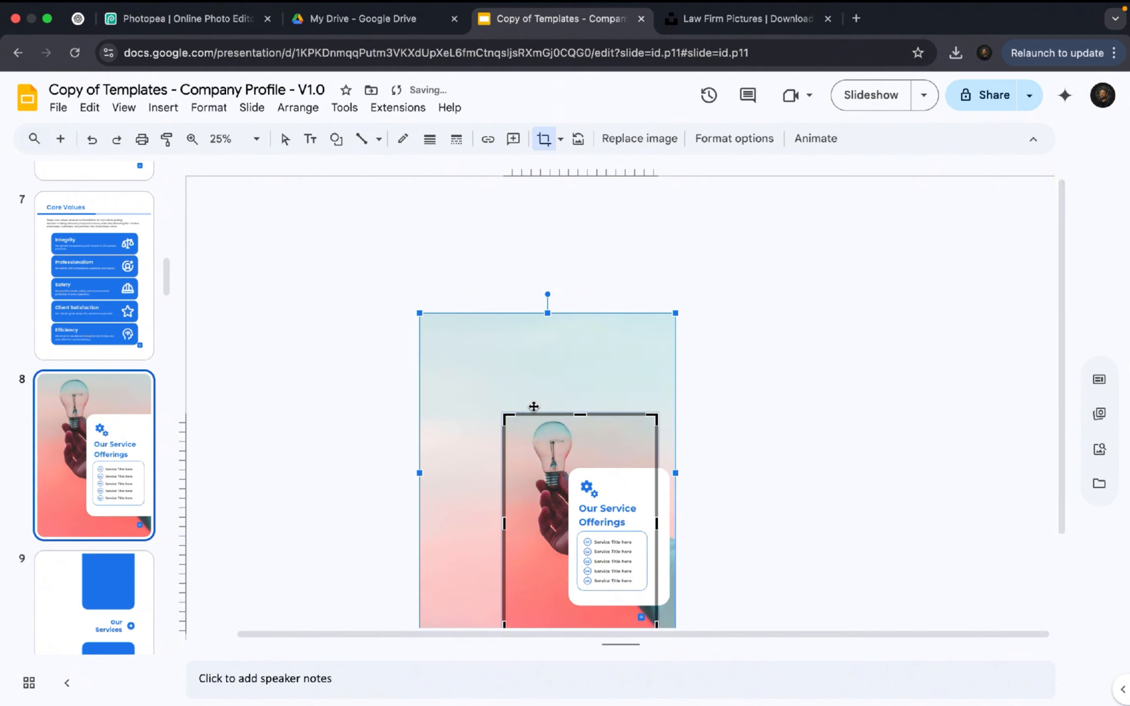
scroll(534, 406, down, 3)
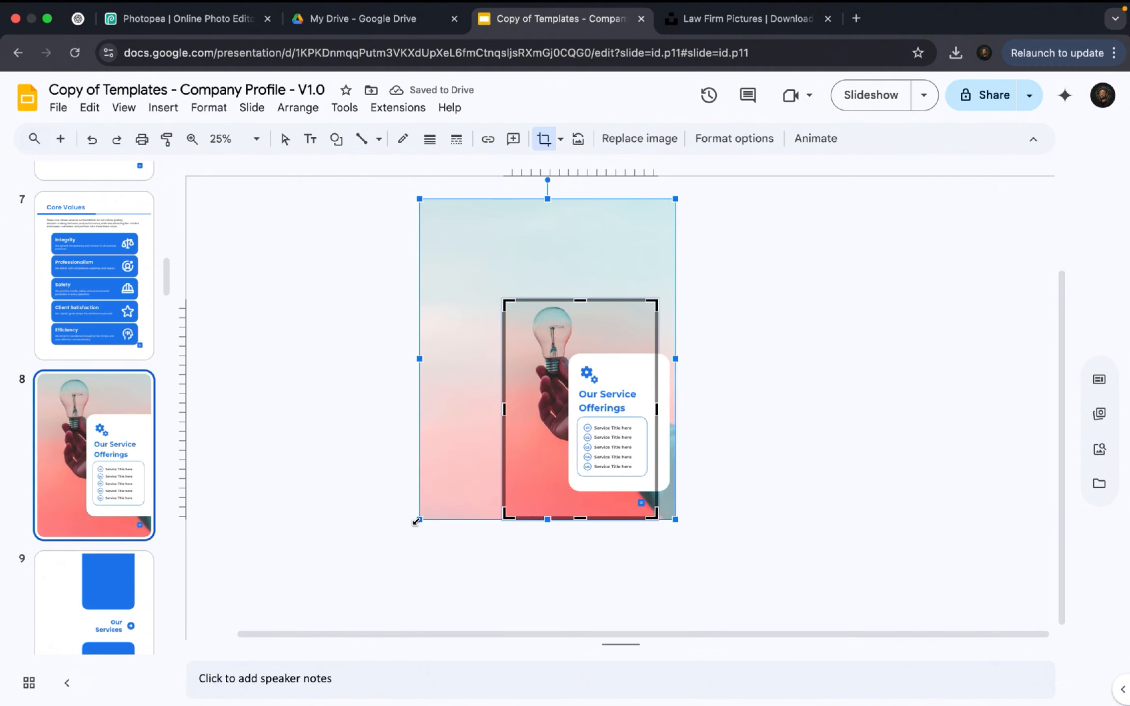
drag(416, 521, 406, 557)
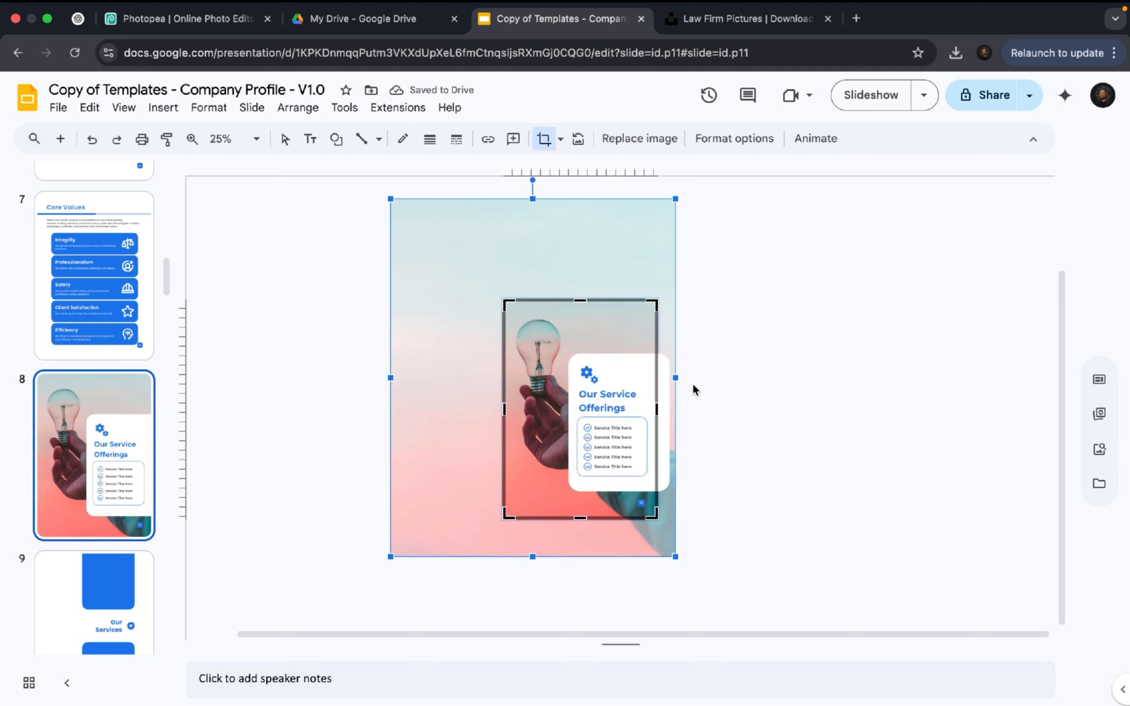
key(Return)
click(708, 385)
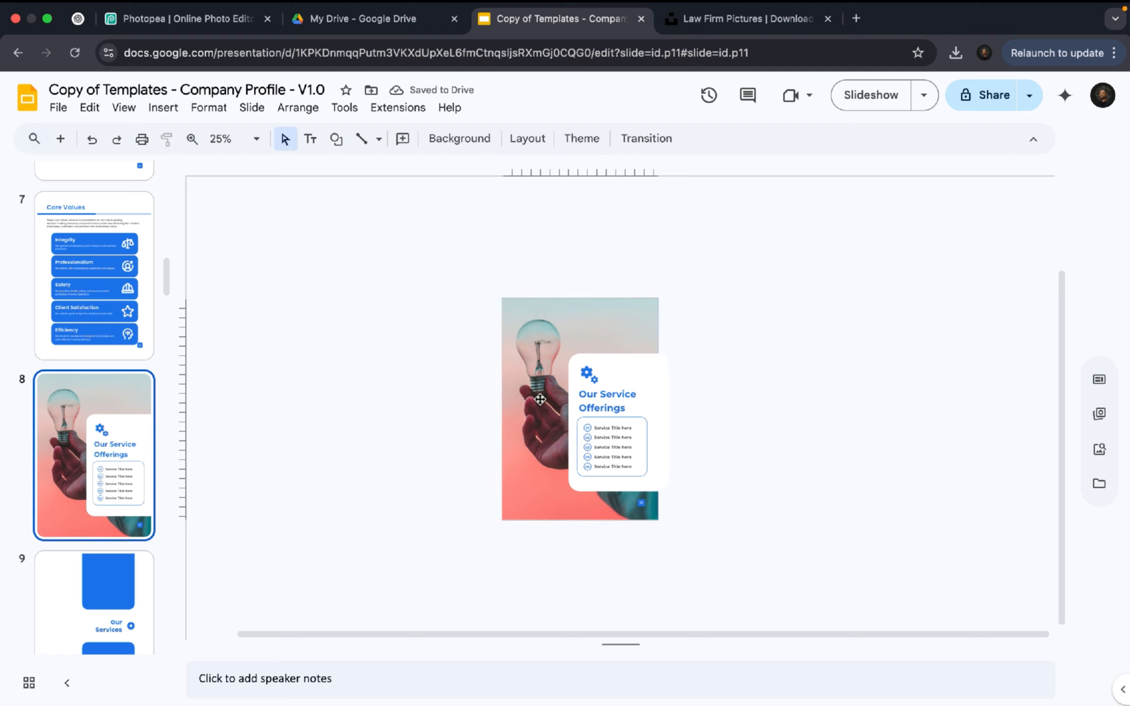
scroll(682, 399, up, 2)
scroll(681, 399, up, 2)
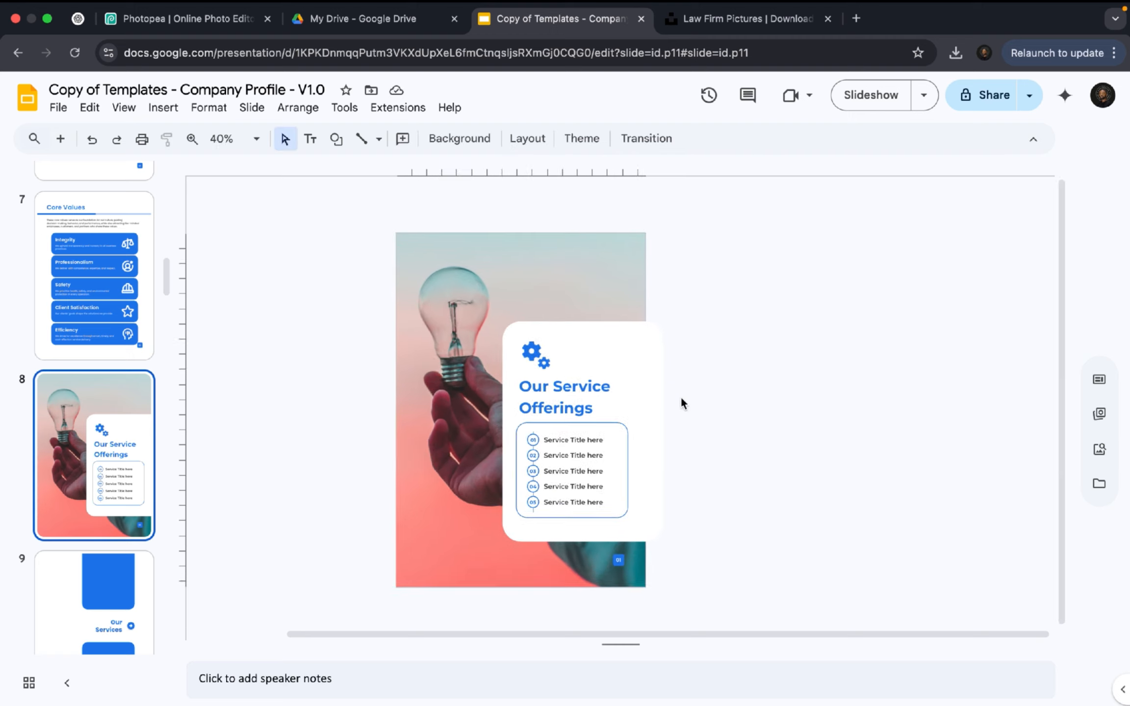
click(434, 420)
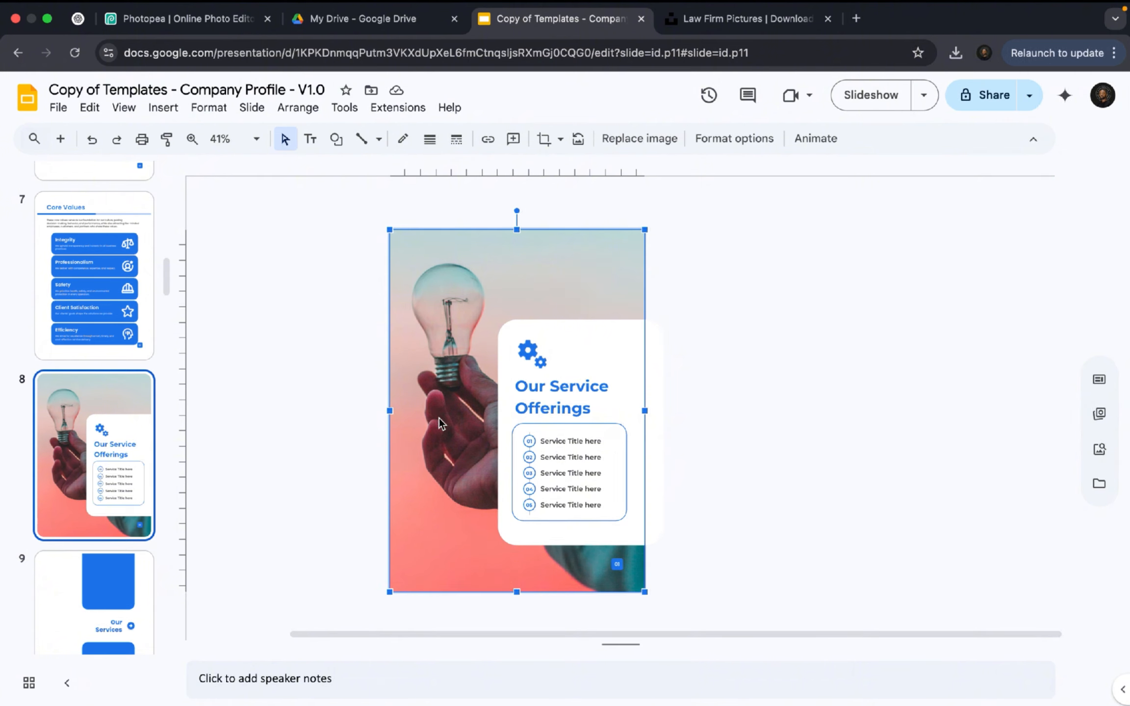
drag(439, 417, 501, 434)
key(super+z)
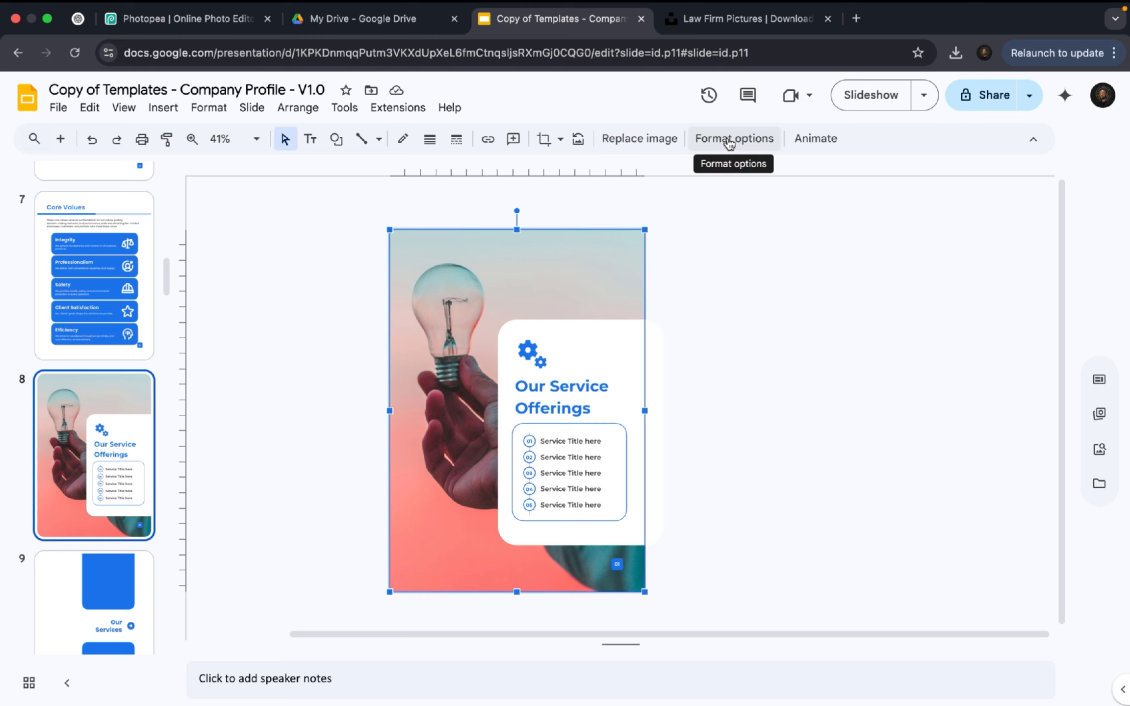
Set the lightbulb photo's opacity to 47% so the slide's blue background tints it
click(730, 140)
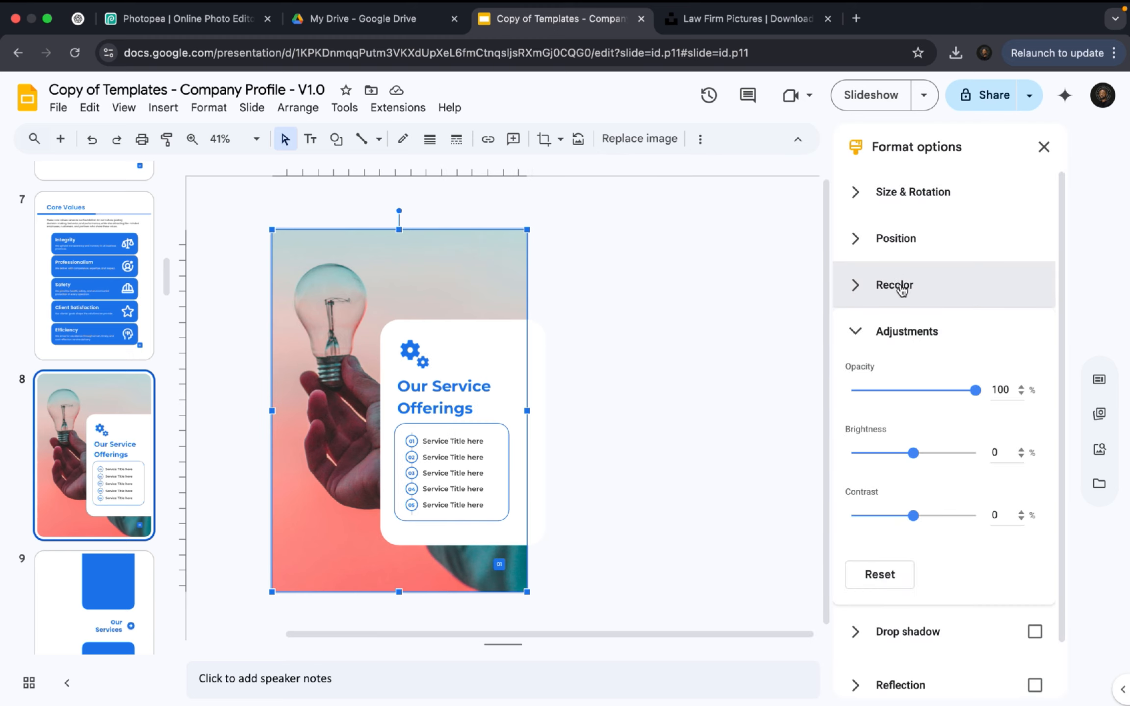
click(864, 337)
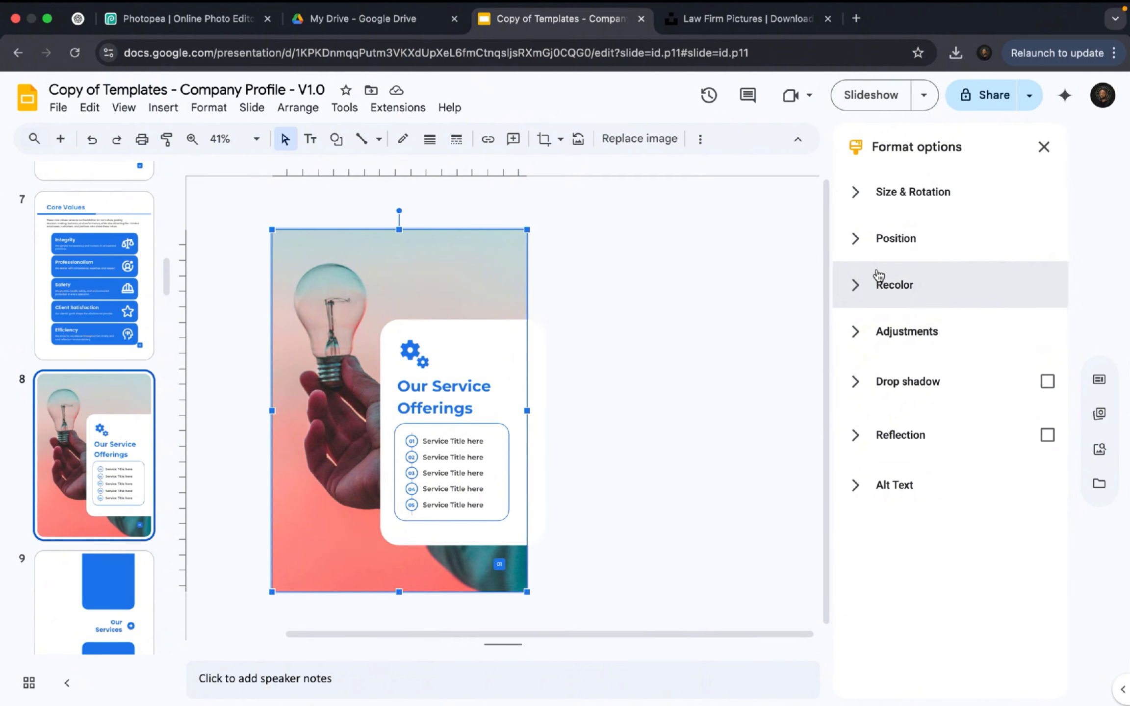
click(856, 331)
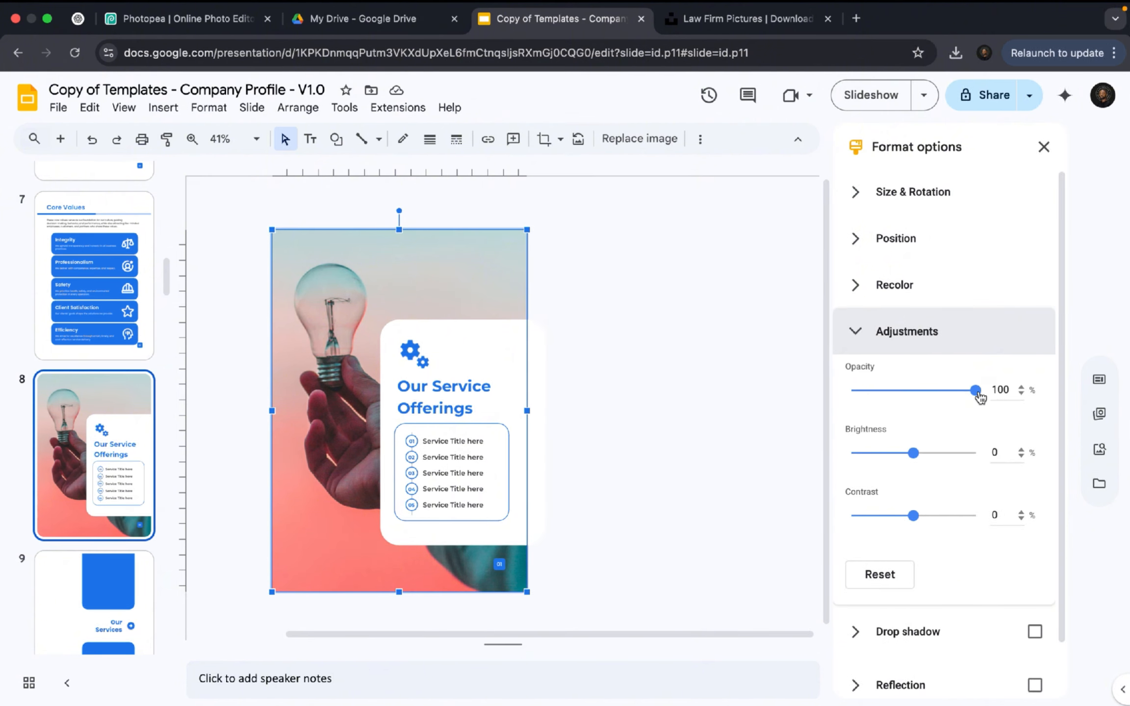
drag(978, 393, 860, 392)
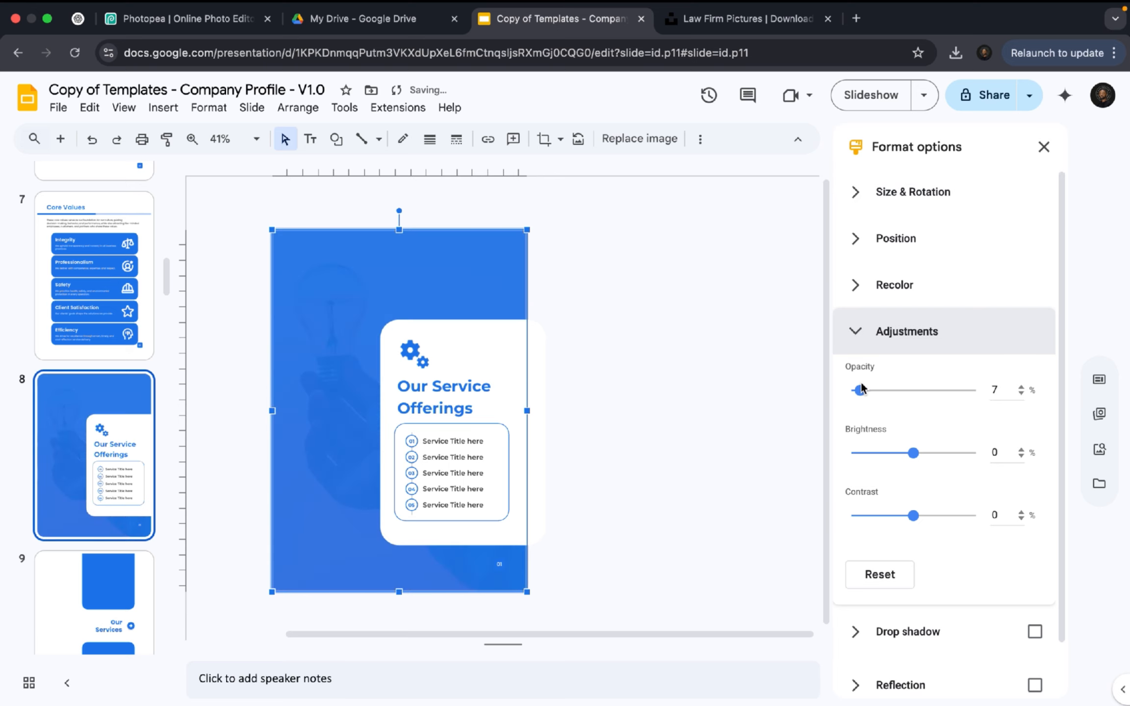
click(903, 390)
click(906, 391)
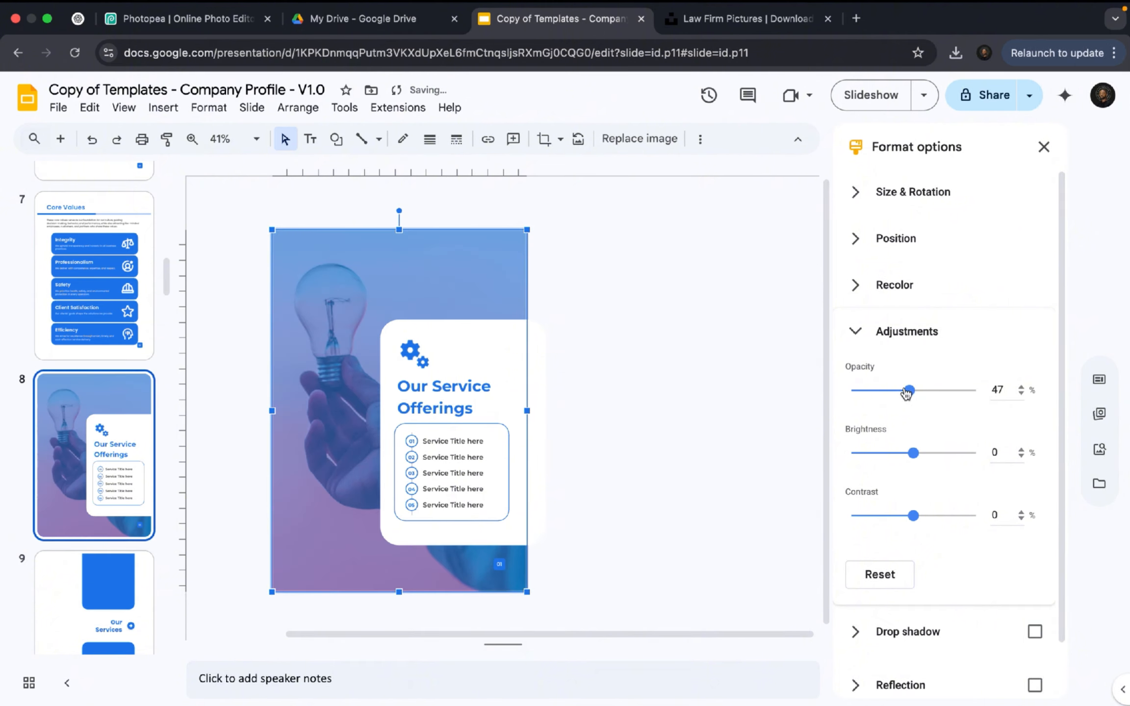
click(1044, 146)
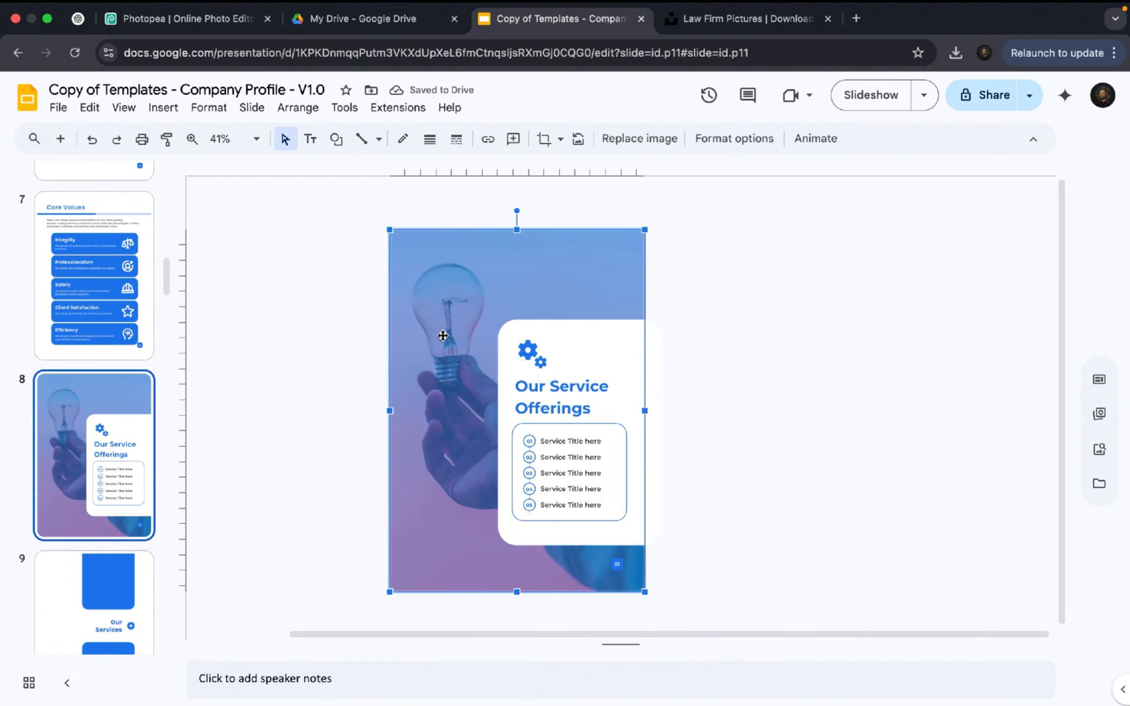
click(321, 310)
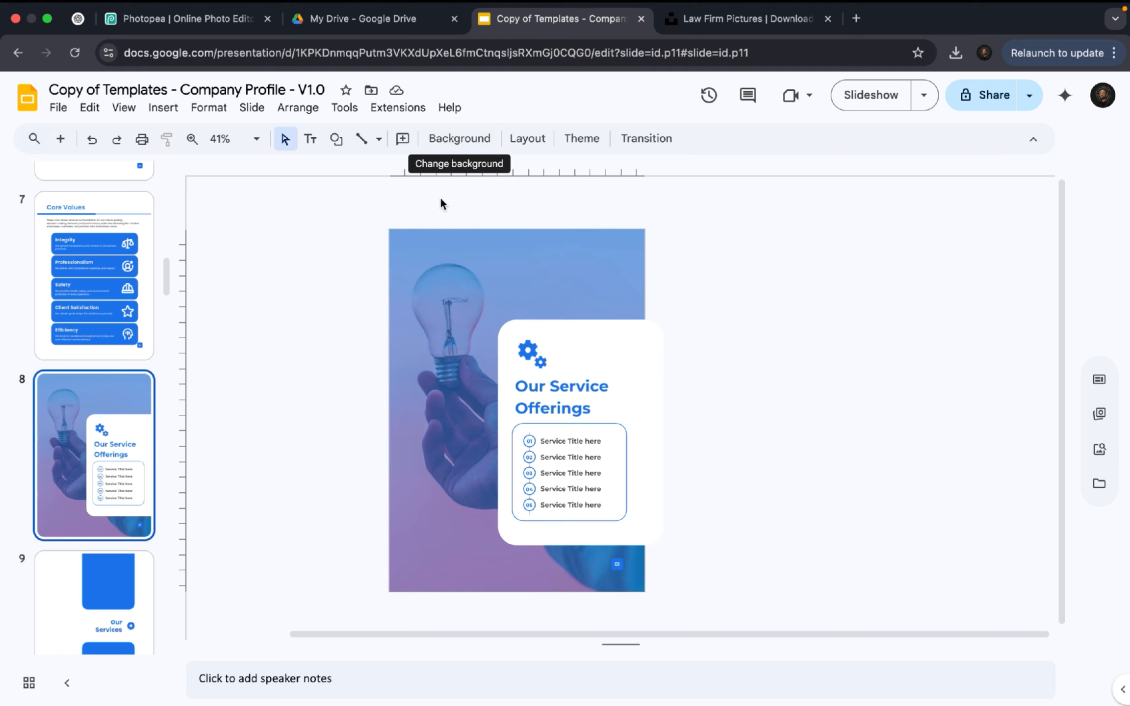
Shift the lightbulb photo aside to expose the slide background and set the background colour to the custom red
click(439, 278)
drag(439, 277, 492, 277)
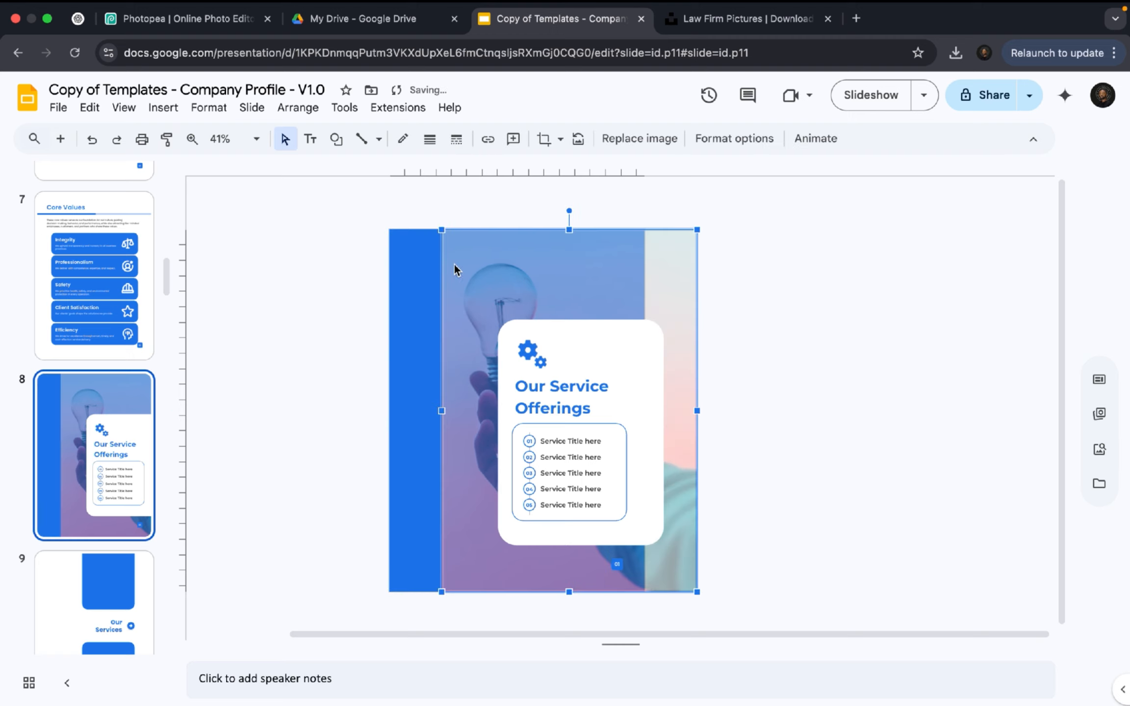
click(368, 263)
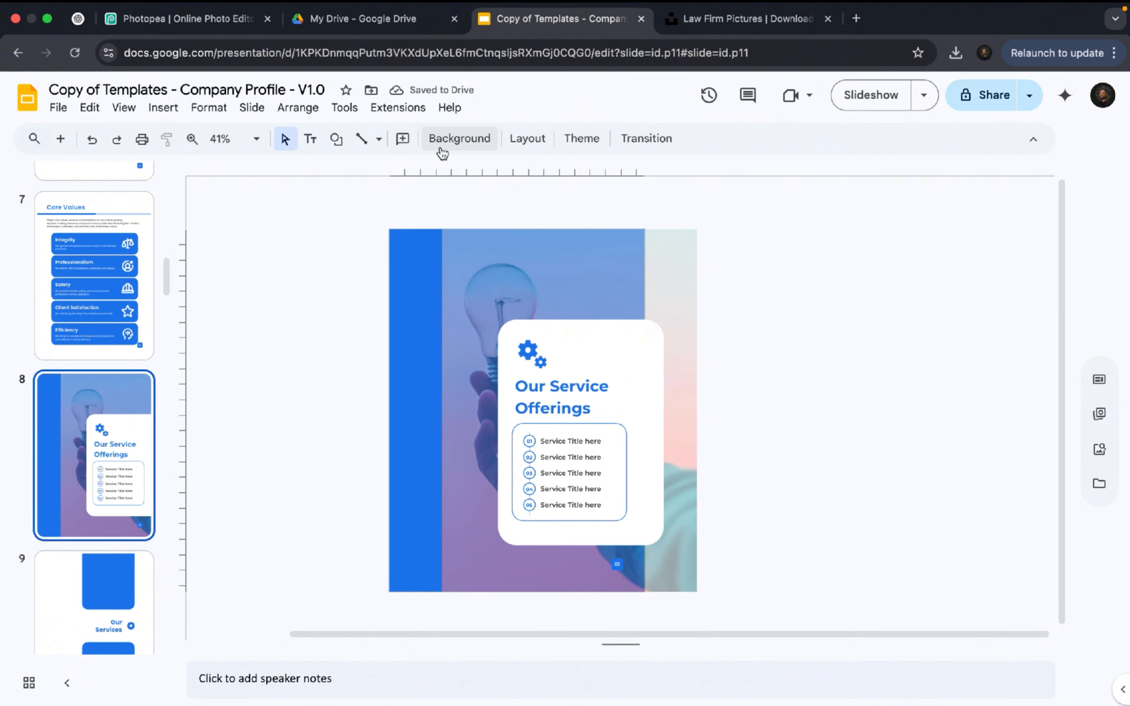
click(461, 142)
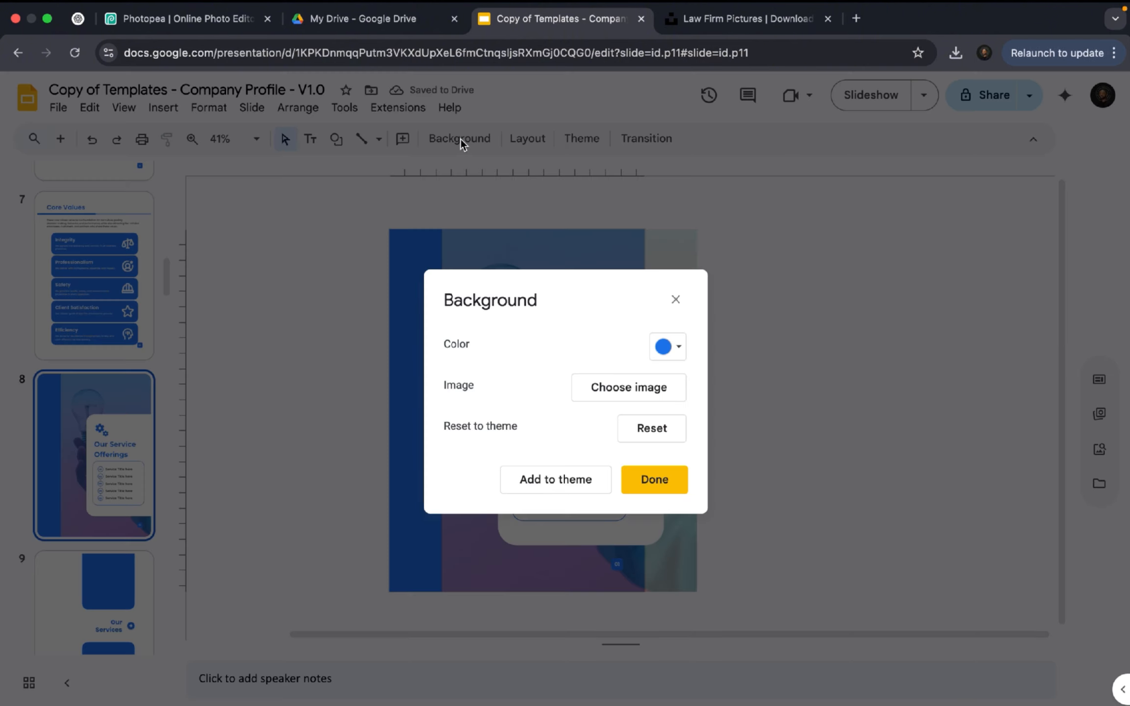
click(677, 350)
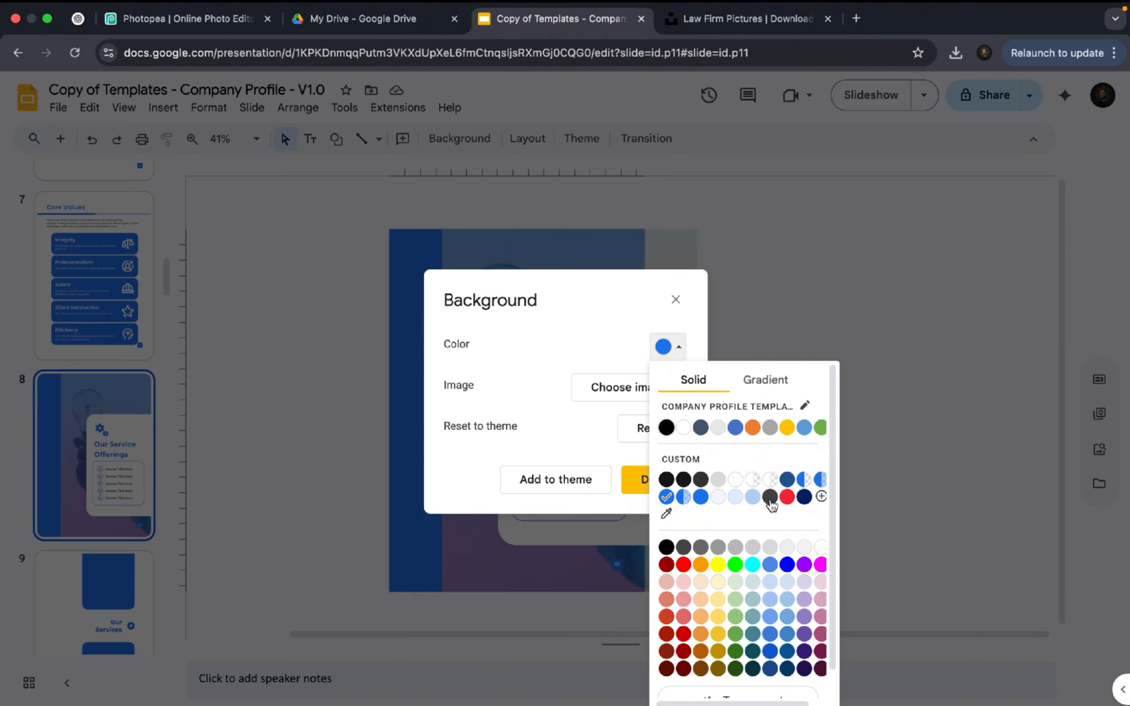
click(787, 497)
click(655, 480)
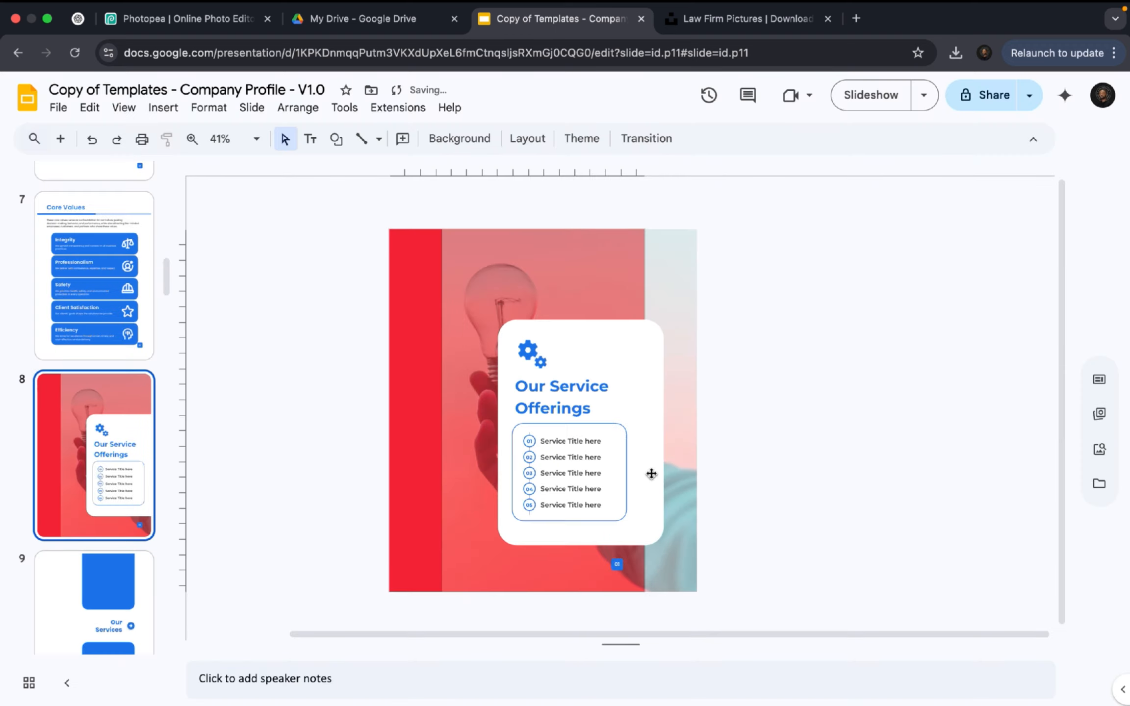
Move the lightbulb photo back so it covers the whole Our Service Offerings slide
click(537, 279)
drag(553, 275, 500, 276)
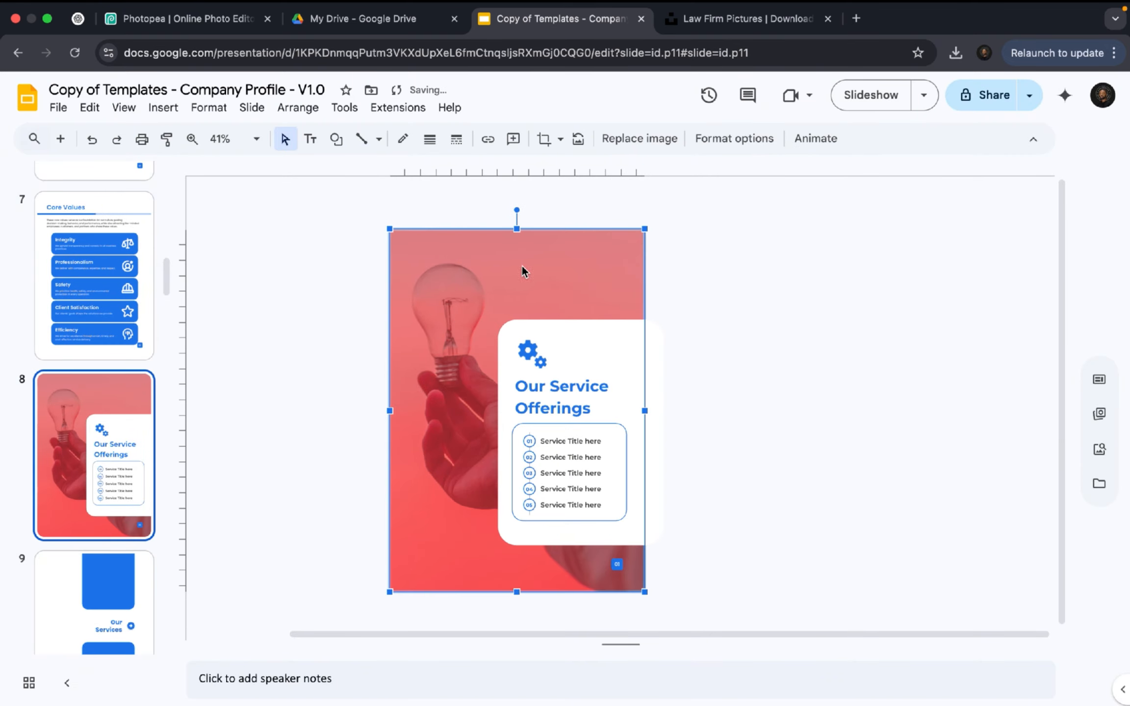
click(700, 277)
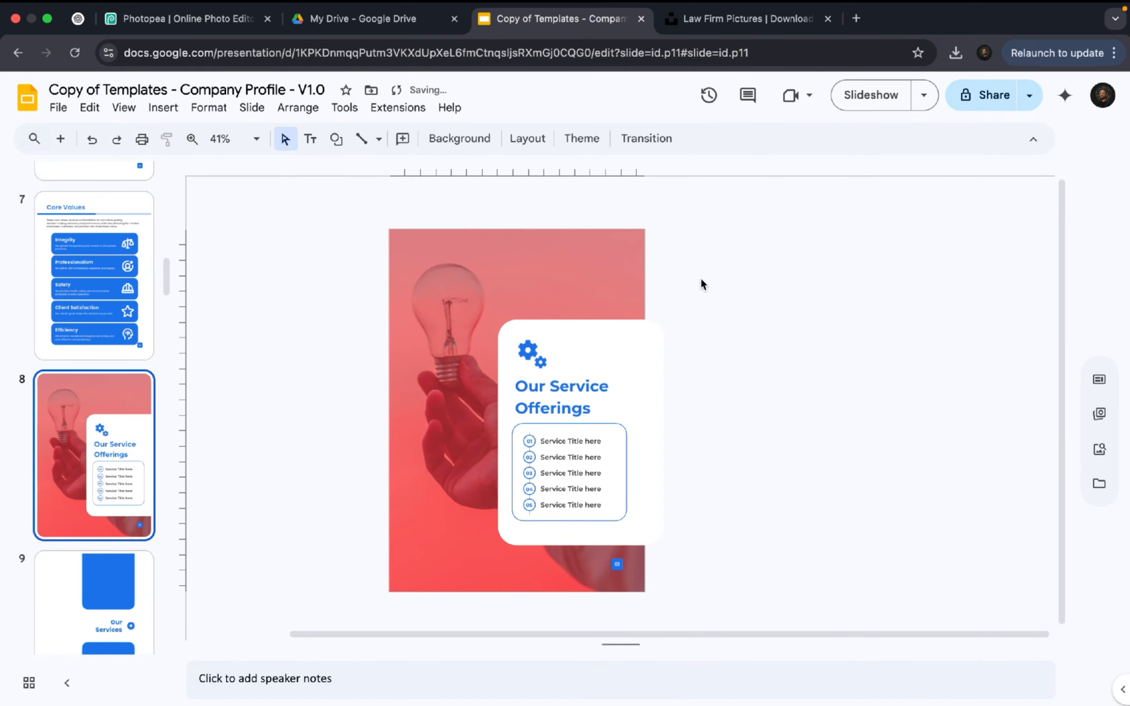
click(530, 349)
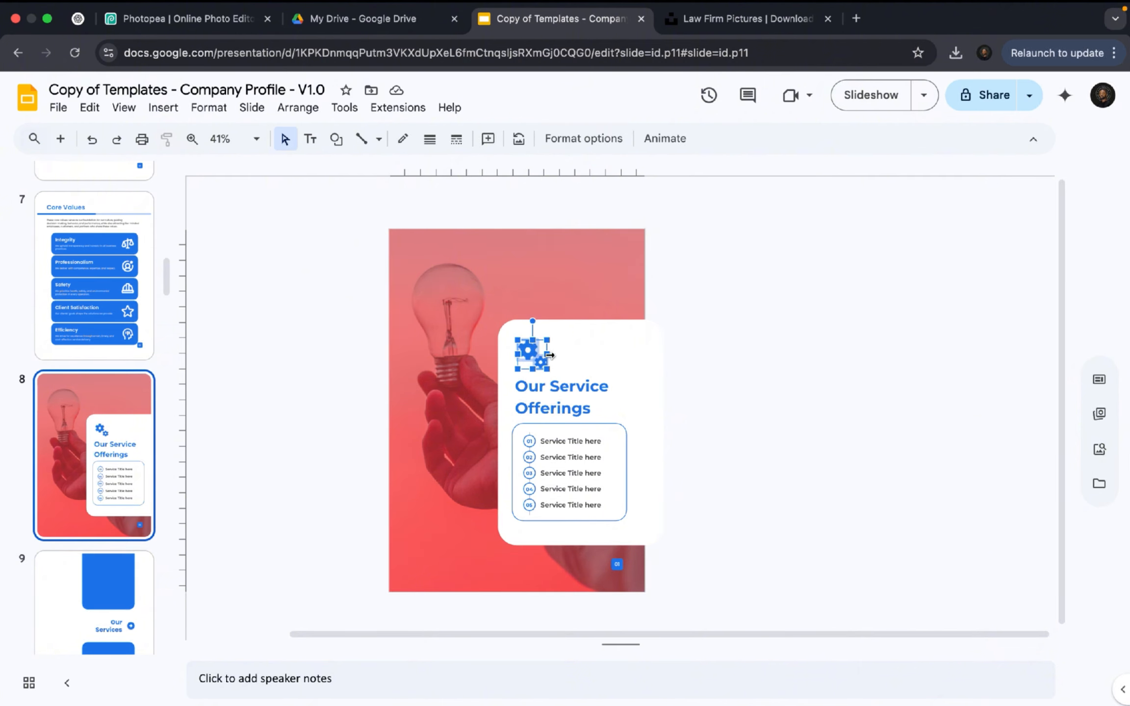
click(575, 394)
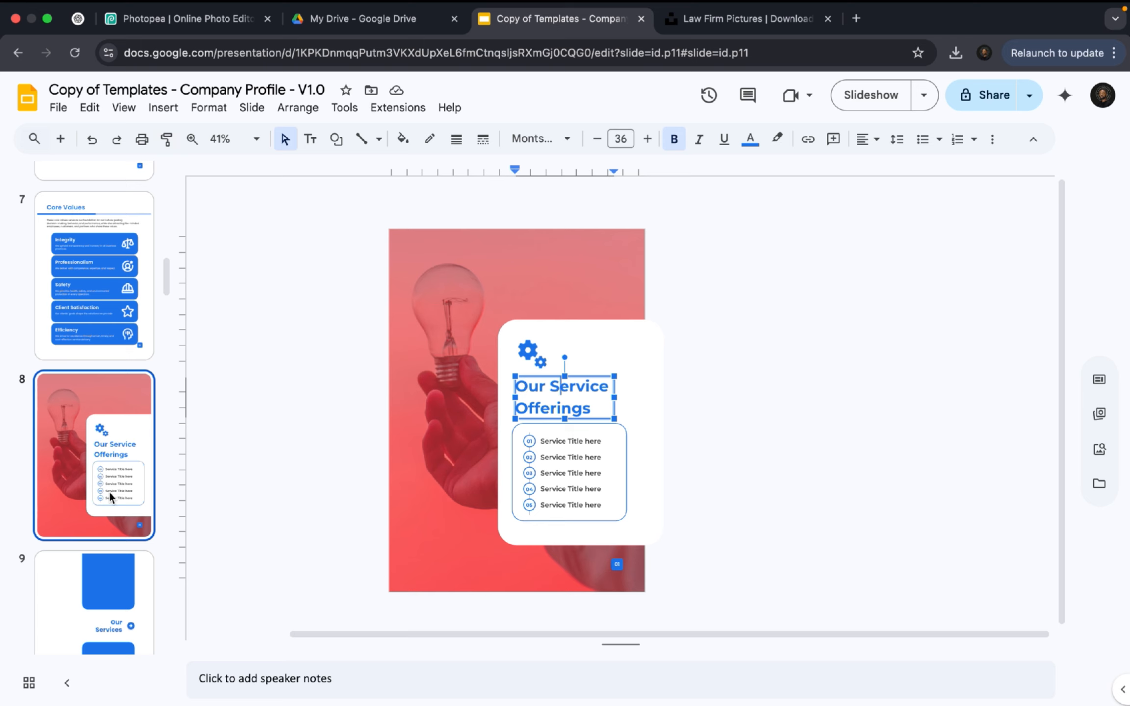
Look through the following service slides and open slide 11 with the excavator photo
scroll(108, 491, down, 3)
scroll(109, 492, down, 6)
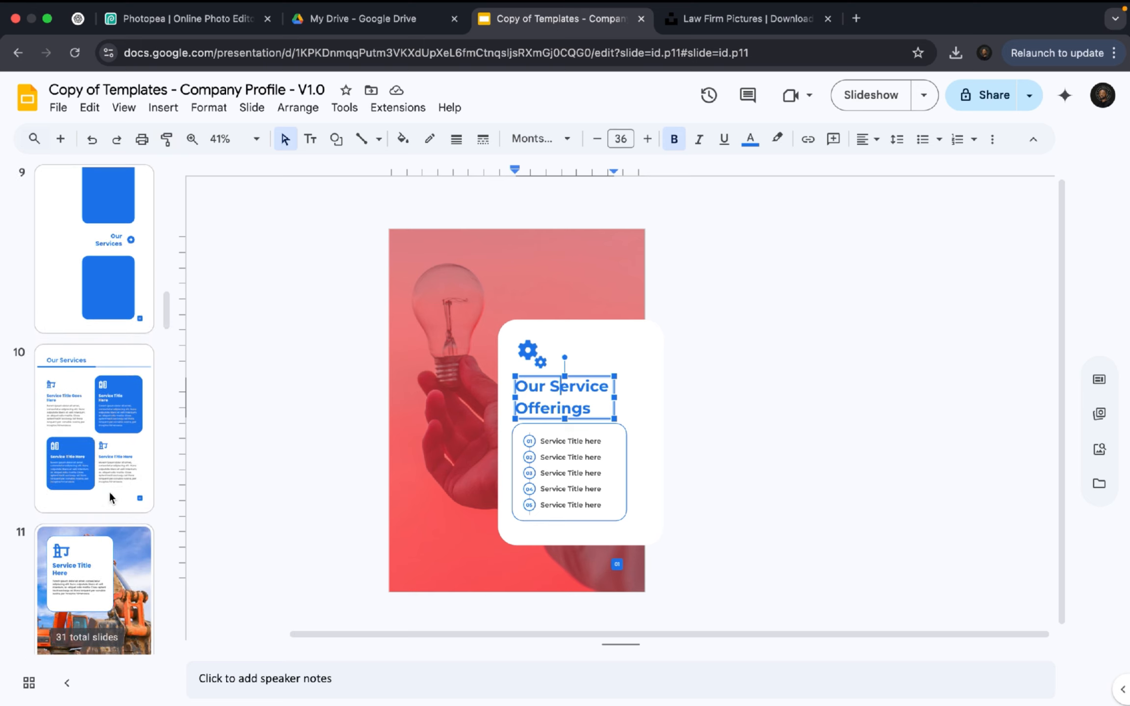
scroll(91, 461, down, 5)
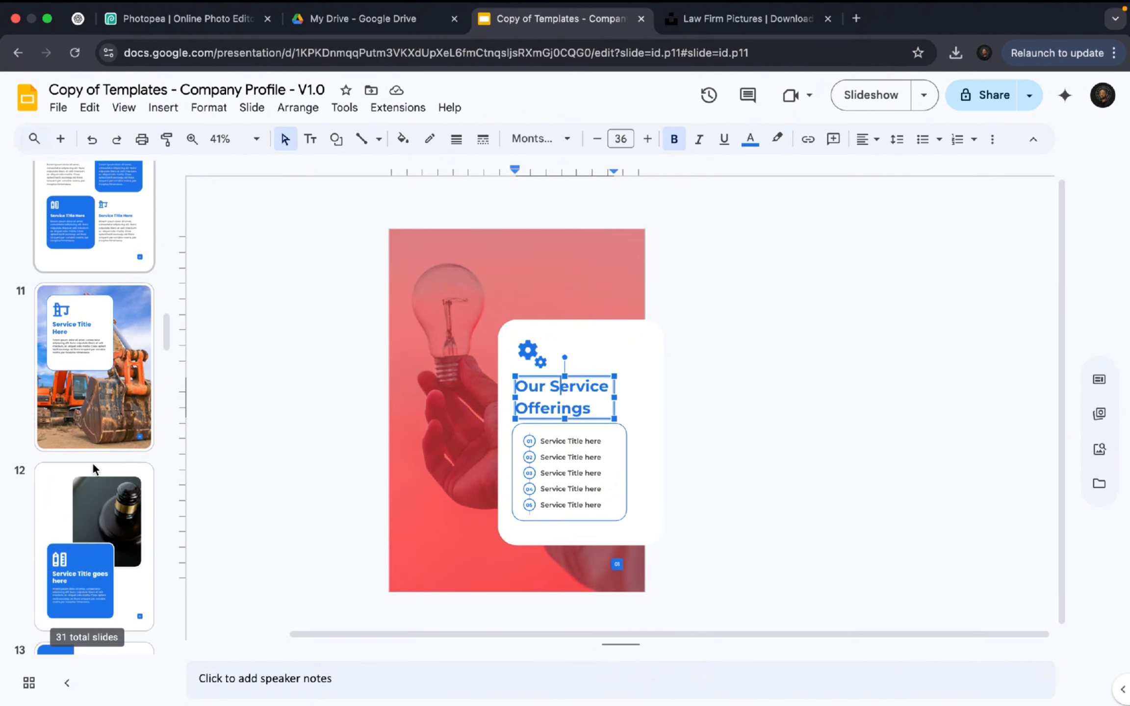
scroll(93, 464, down, 1)
click(84, 299)
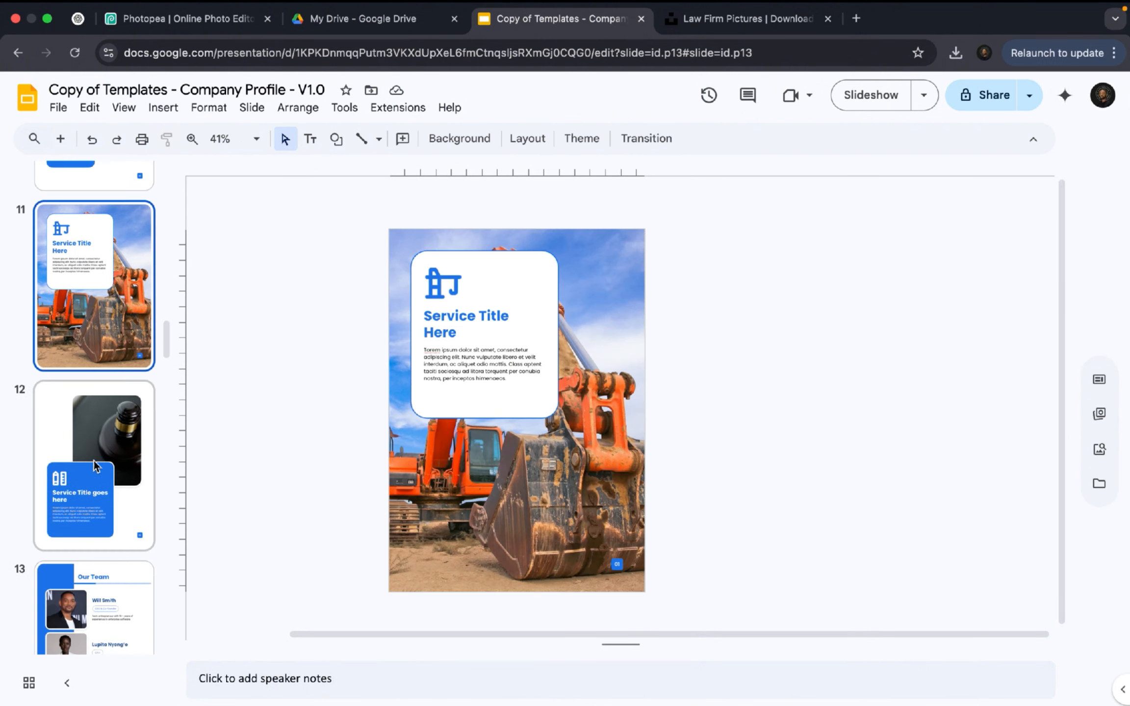
On the Our Team slide 13, replace the first team member's photo with the a03e8d5182a...re.w330 1.png image from the Resources folder
scroll(94, 462, down, 3)
scroll(93, 462, down, 6)
scroll(94, 461, up, 2)
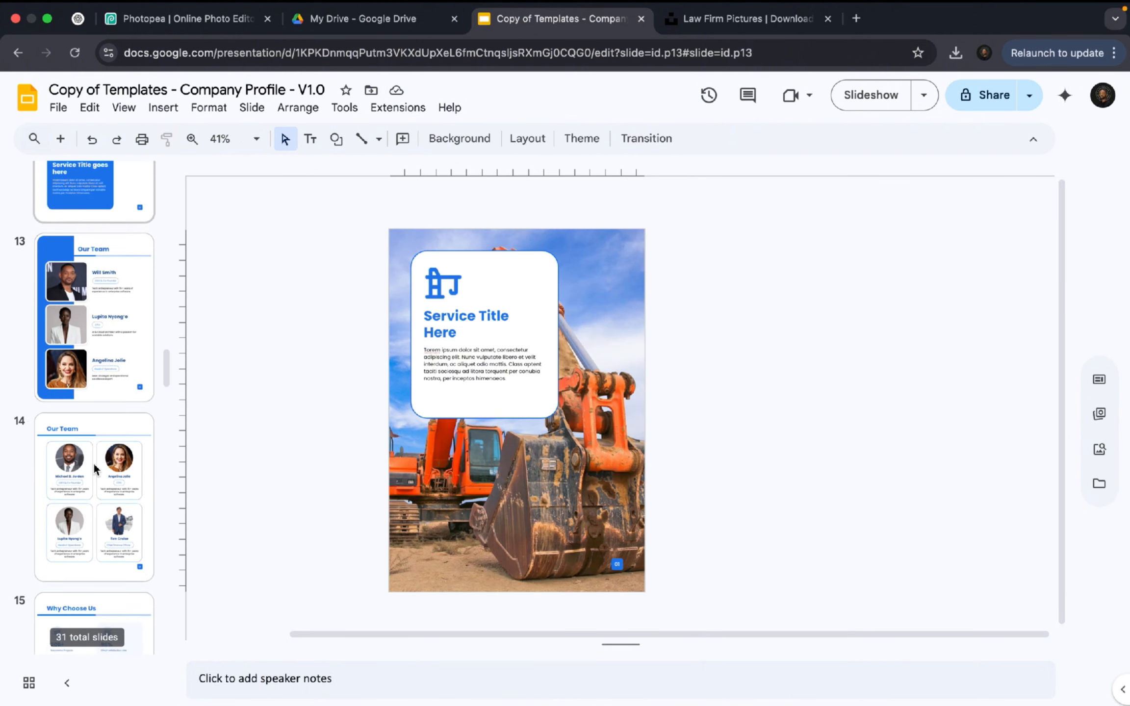
click(77, 285)
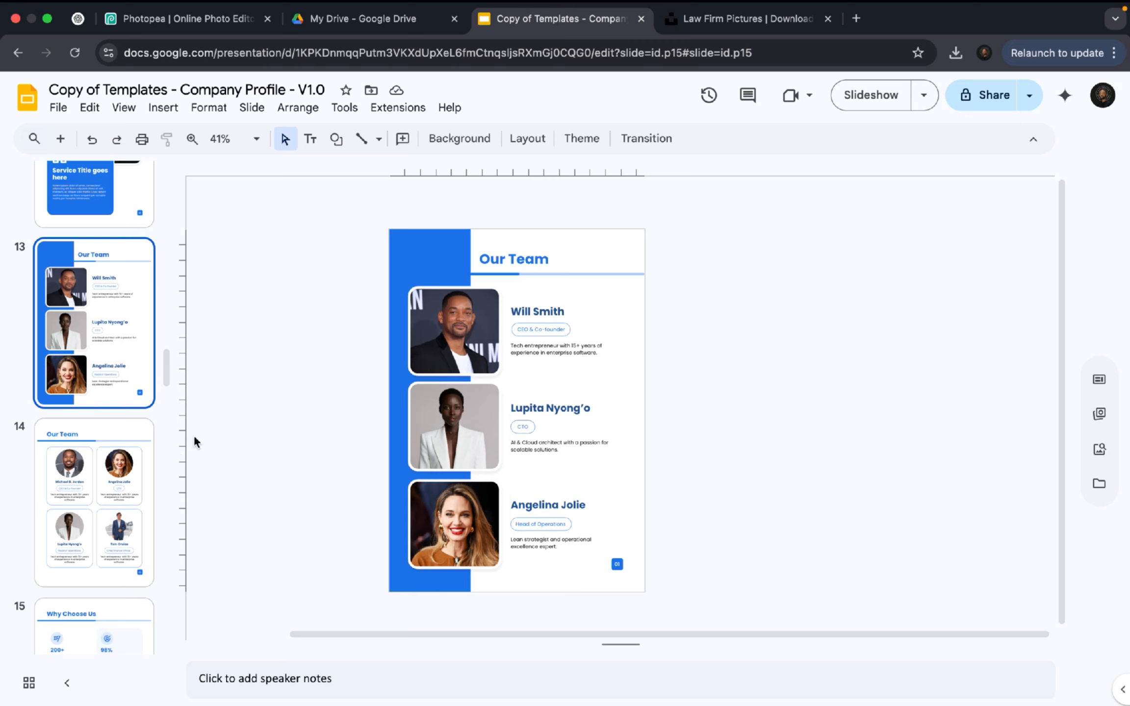
click(474, 332)
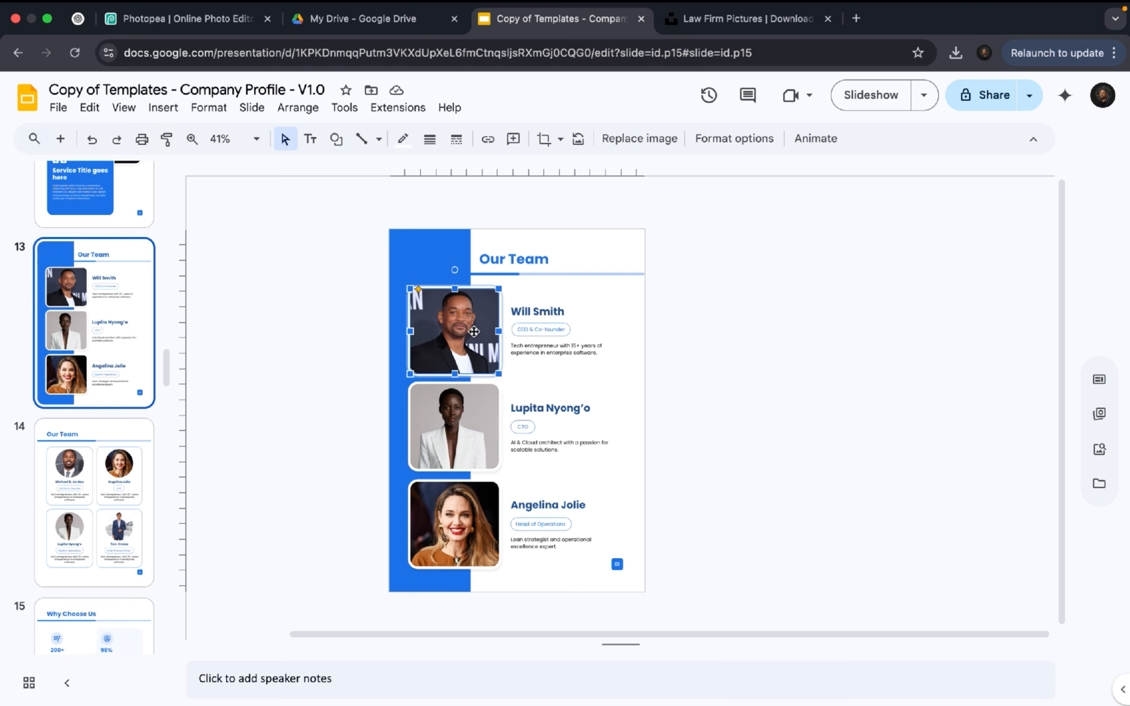
right_click(470, 329)
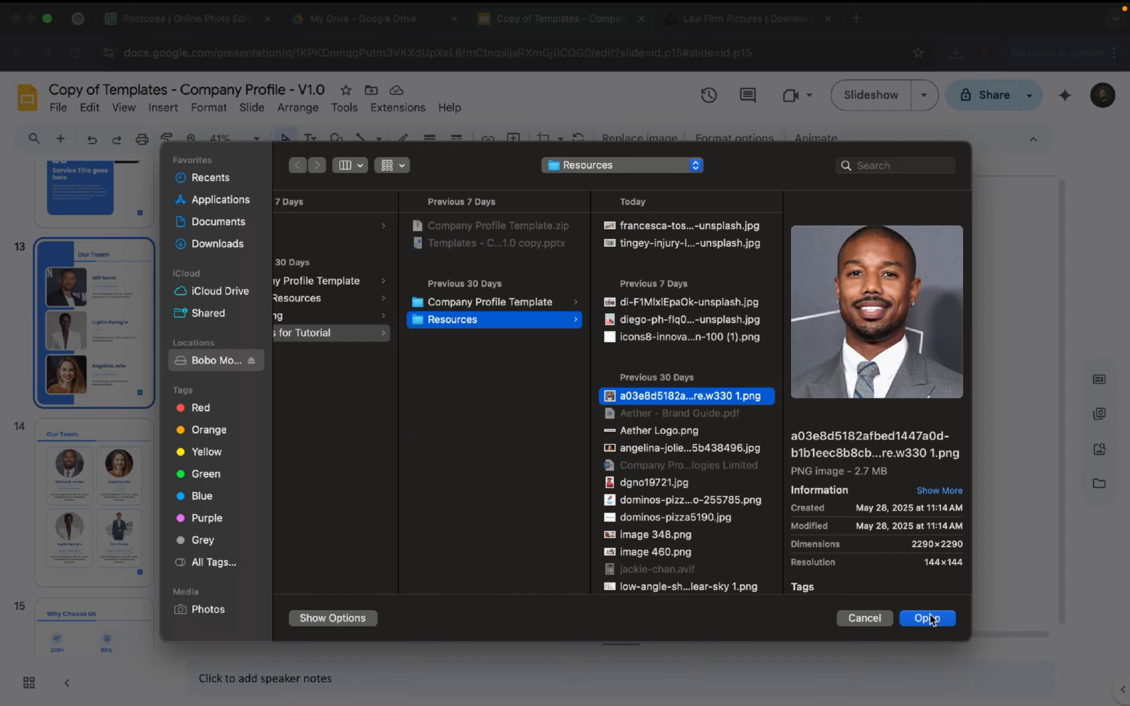
click(928, 618)
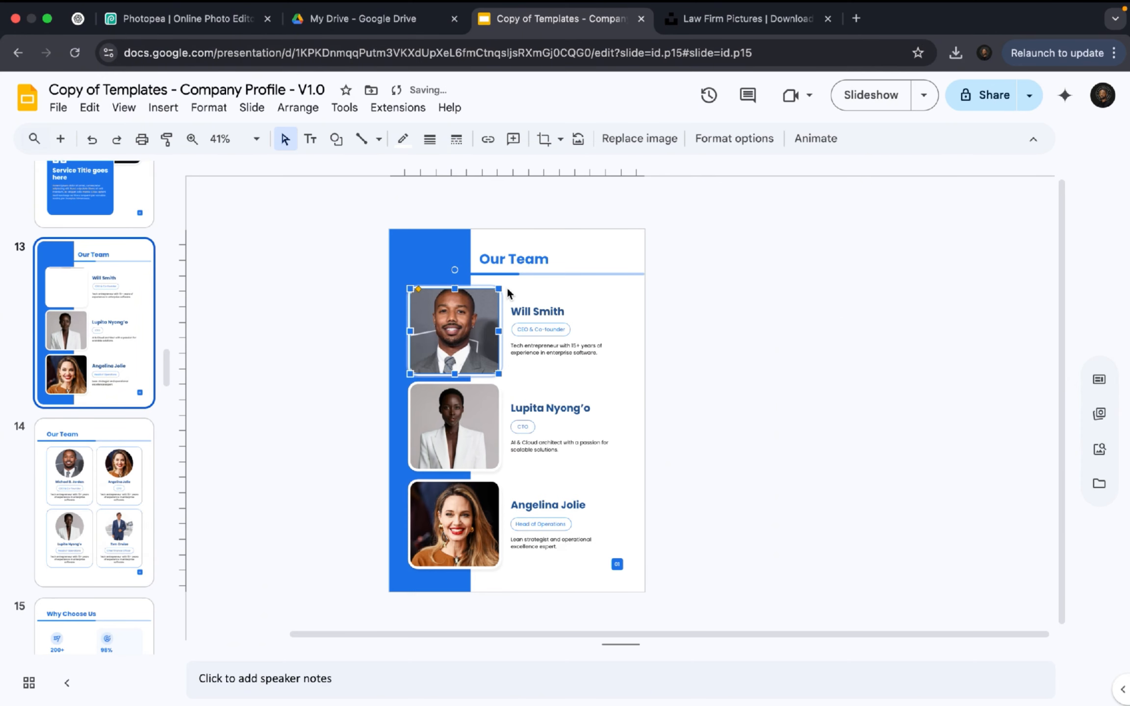
click(715, 369)
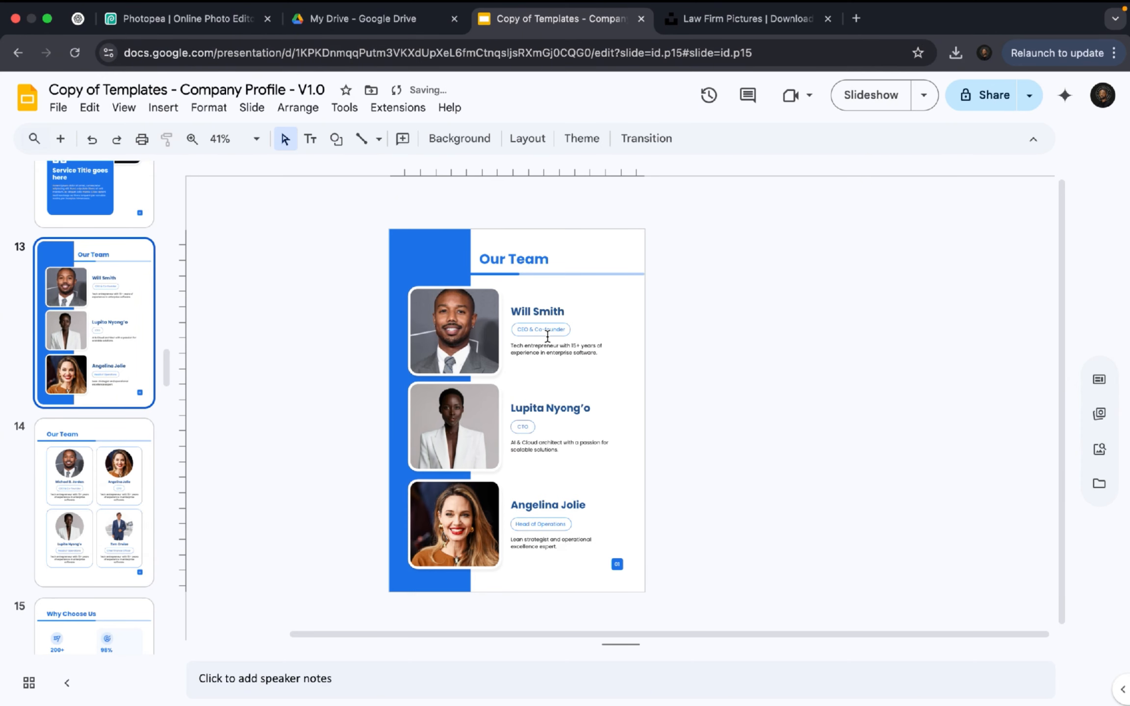
Look through the Why Choose Us, Company History and Company Timeline slides, checking the first client logo under Some of our Clients
scroll(94, 430, down, 10)
scroll(94, 431, up, 3)
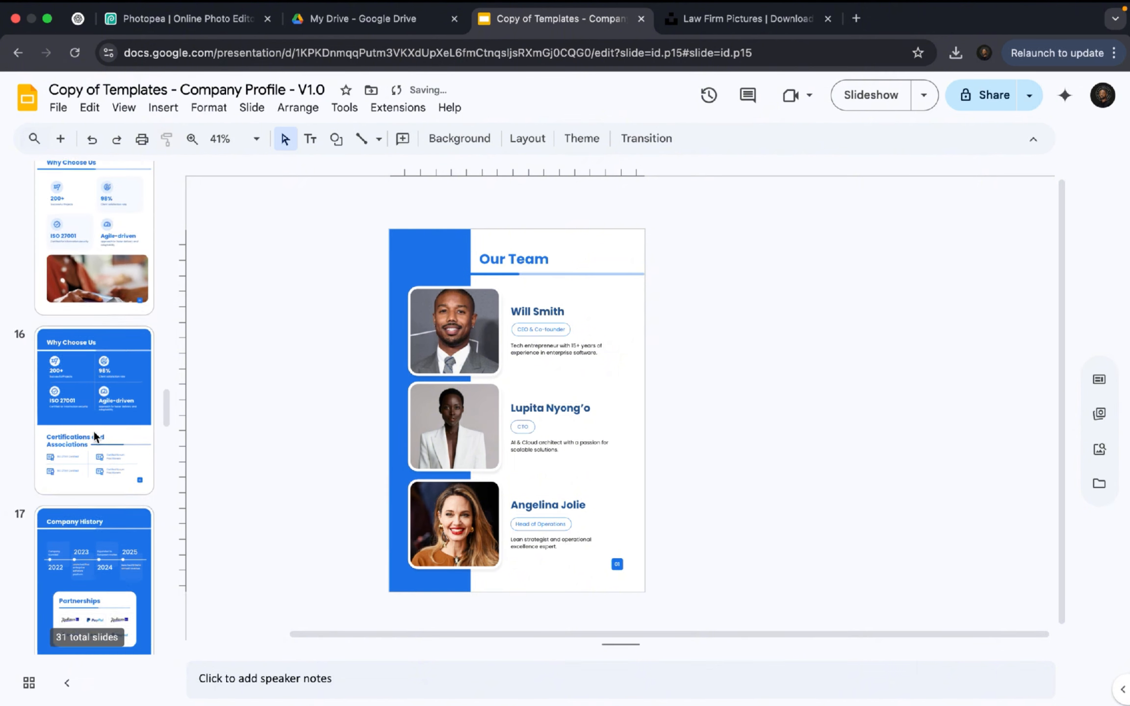
click(102, 302)
scroll(102, 297, down, 5)
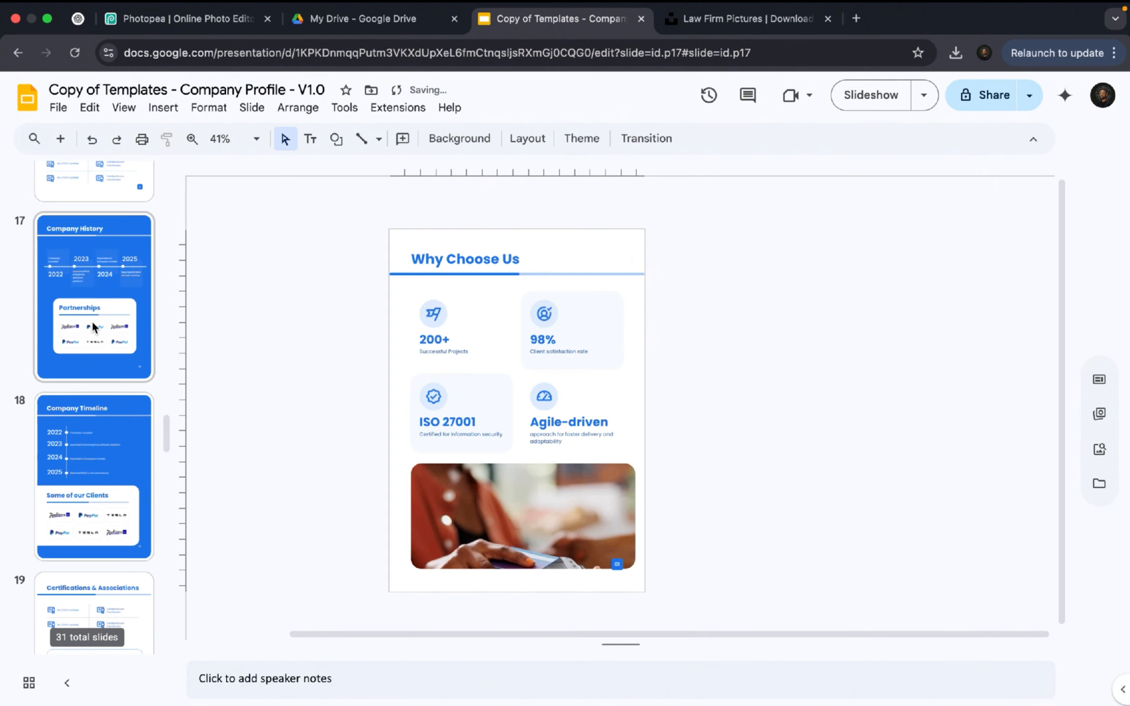
click(91, 339)
click(90, 478)
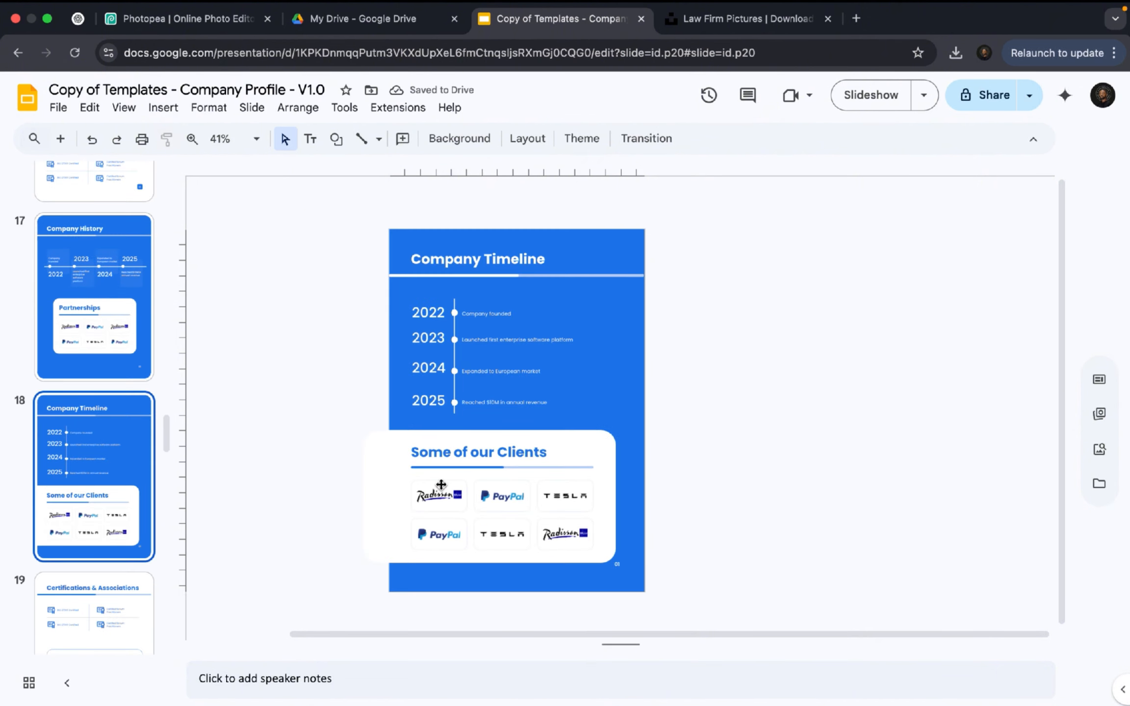
click(442, 500)
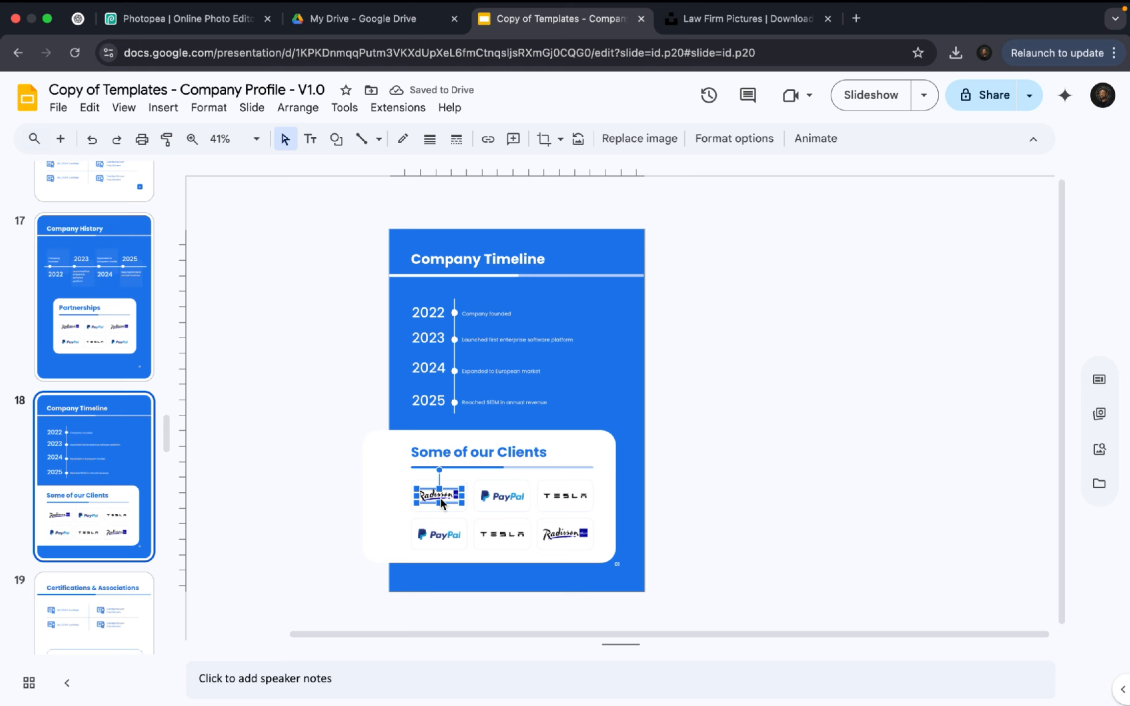
click(317, 490)
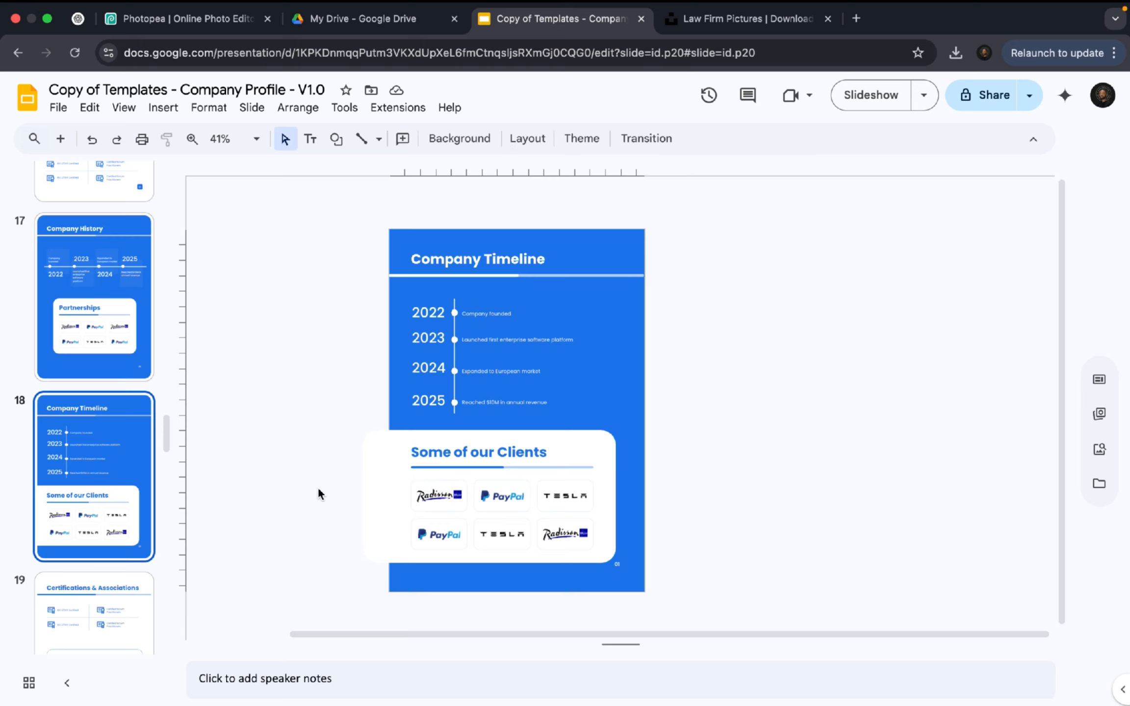
Skim the remaining project slides and return to the start to review the cover and Table of Content slides
scroll(108, 523, down, 15)
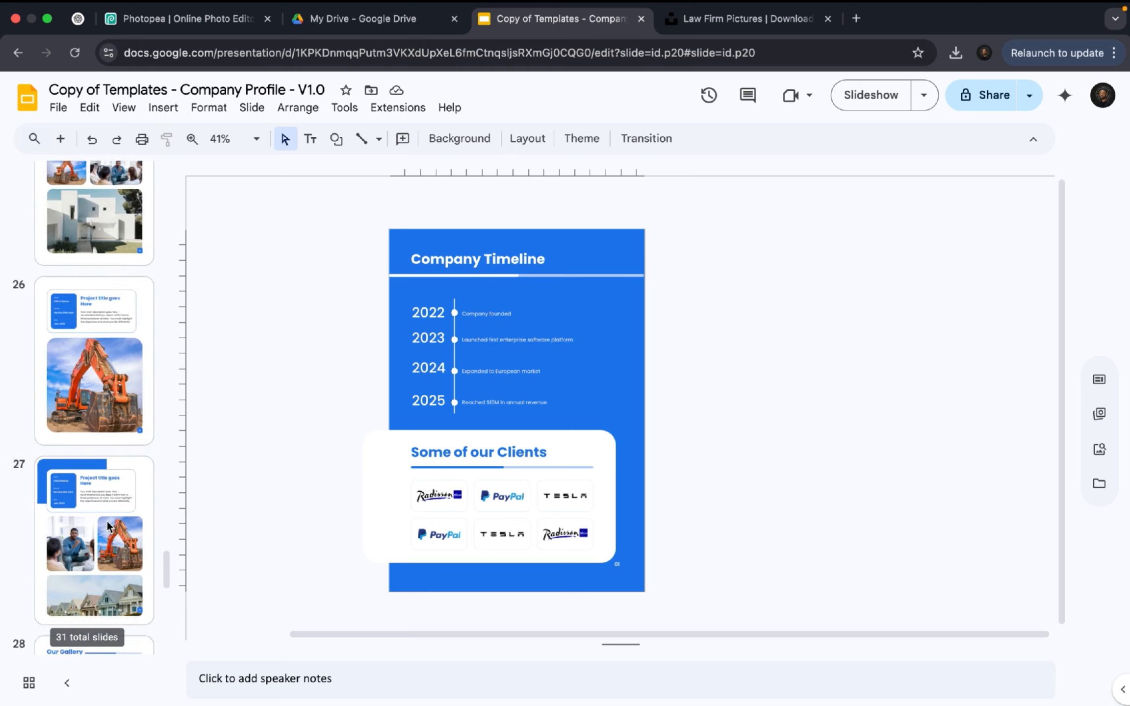
scroll(108, 524, up, 20)
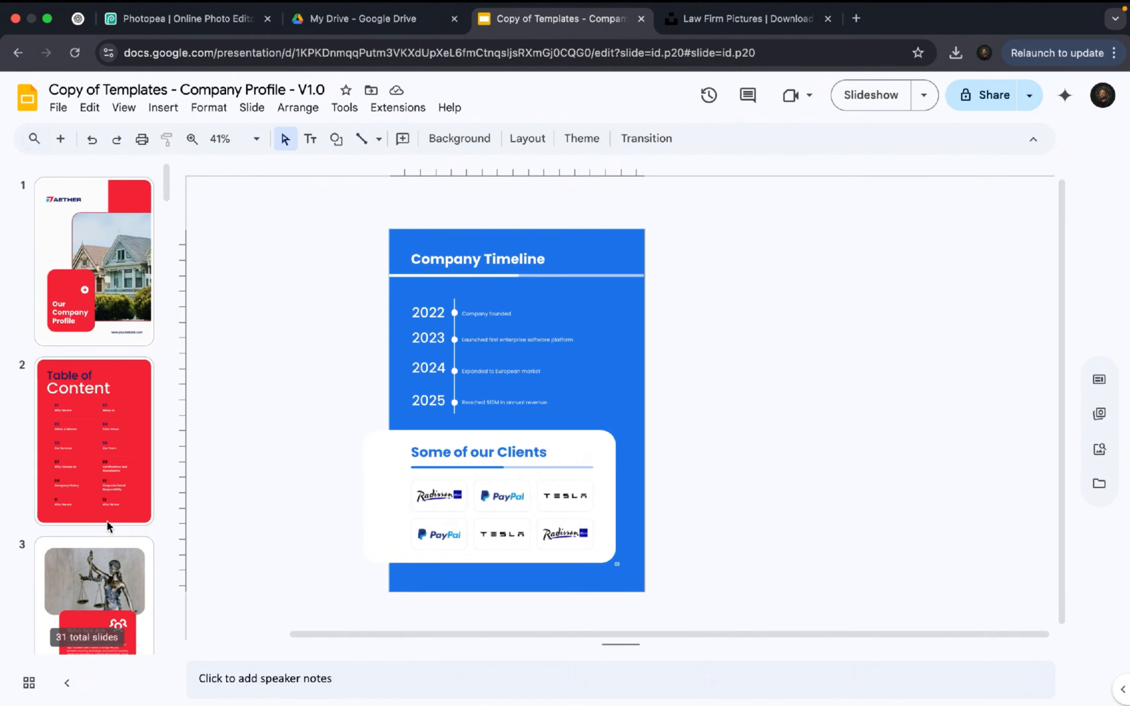
click(101, 310)
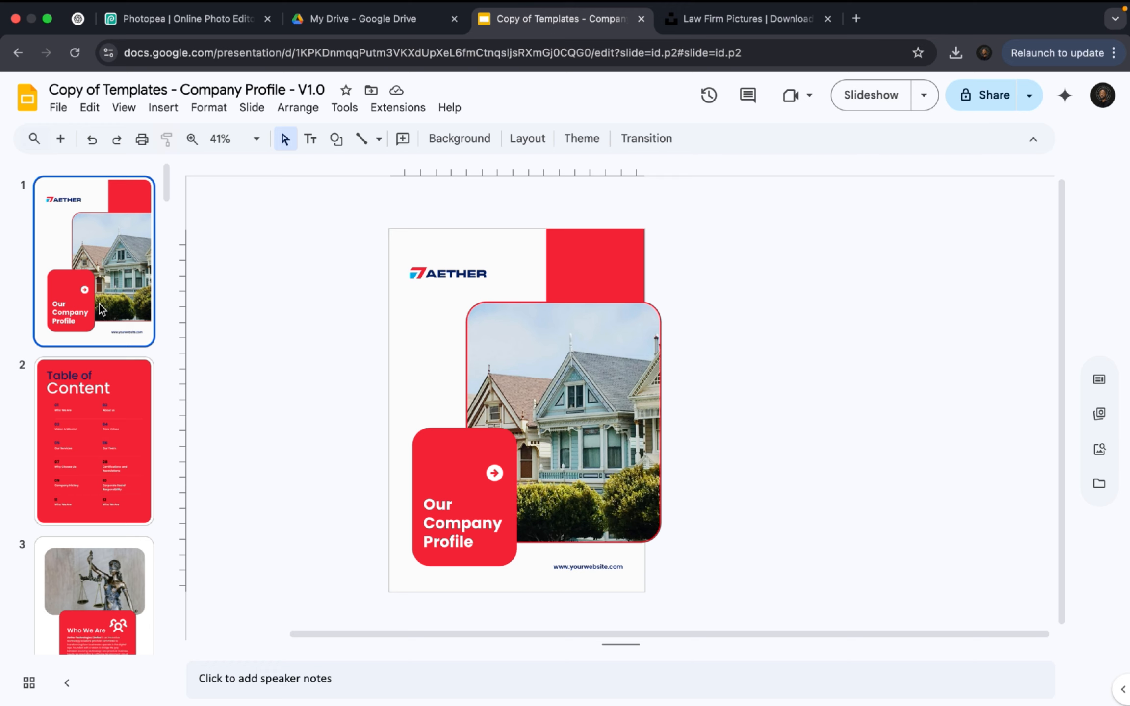
click(58, 408)
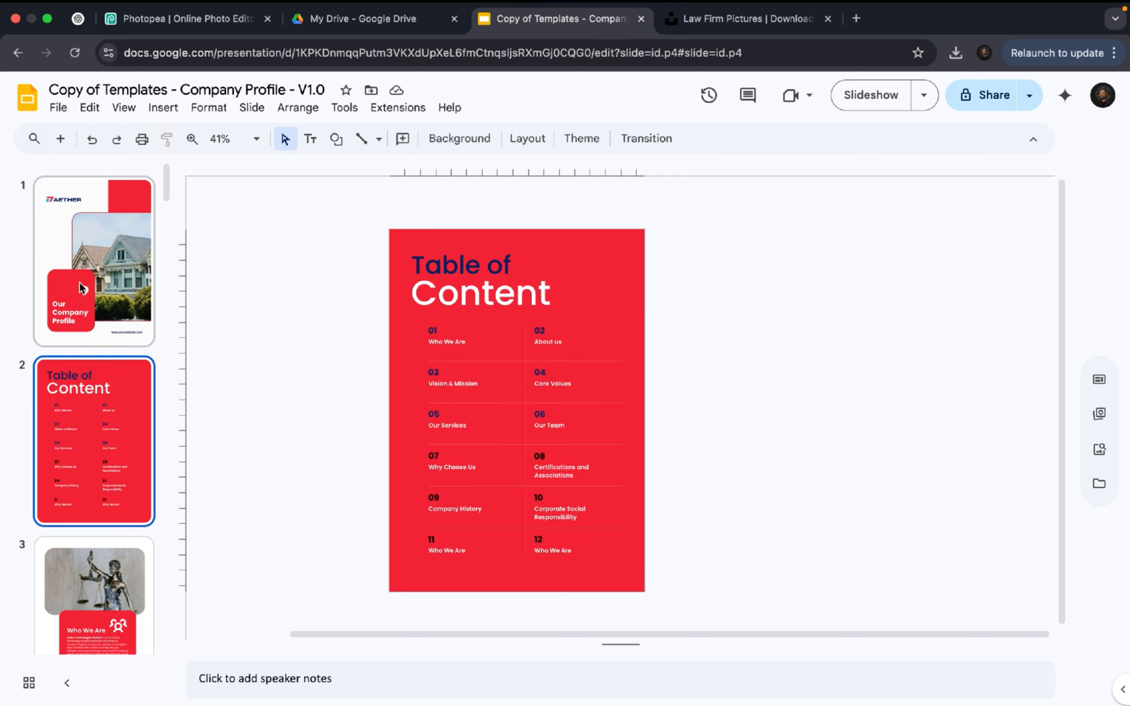
click(90, 262)
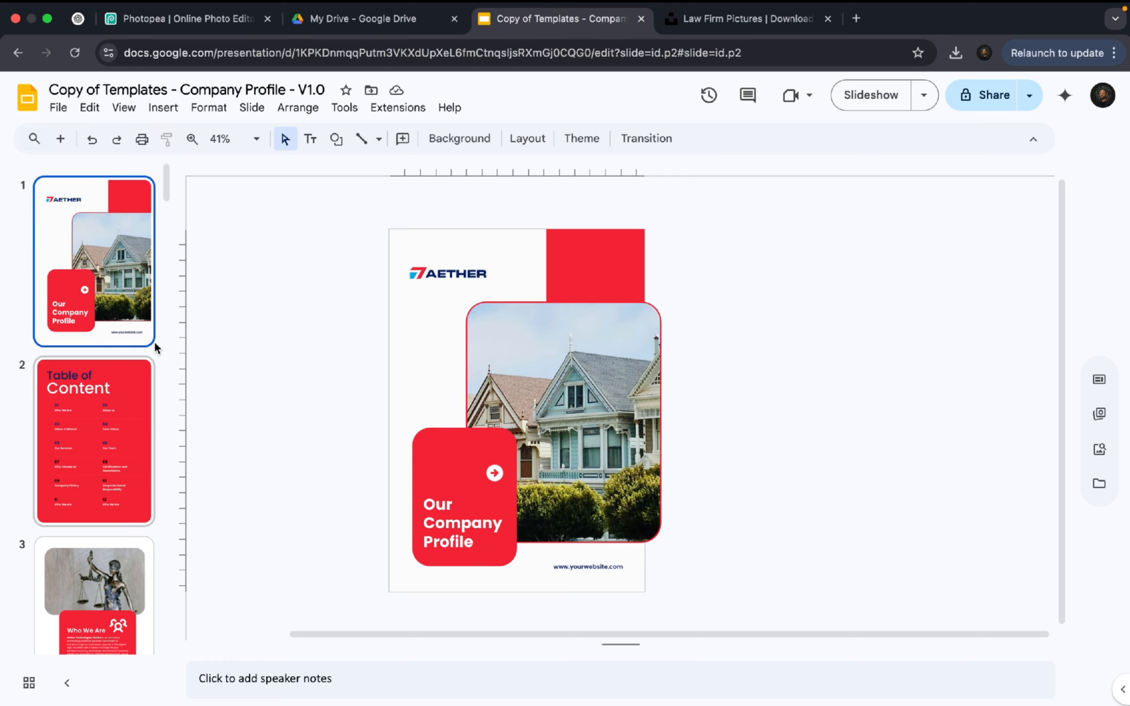